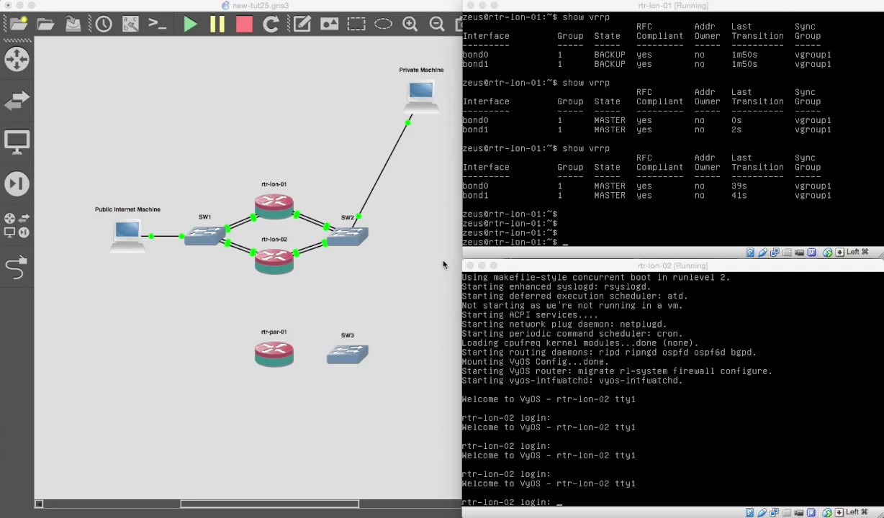
Rerun show vrrp on the rtr-lon-01 console.
click(596, 191)
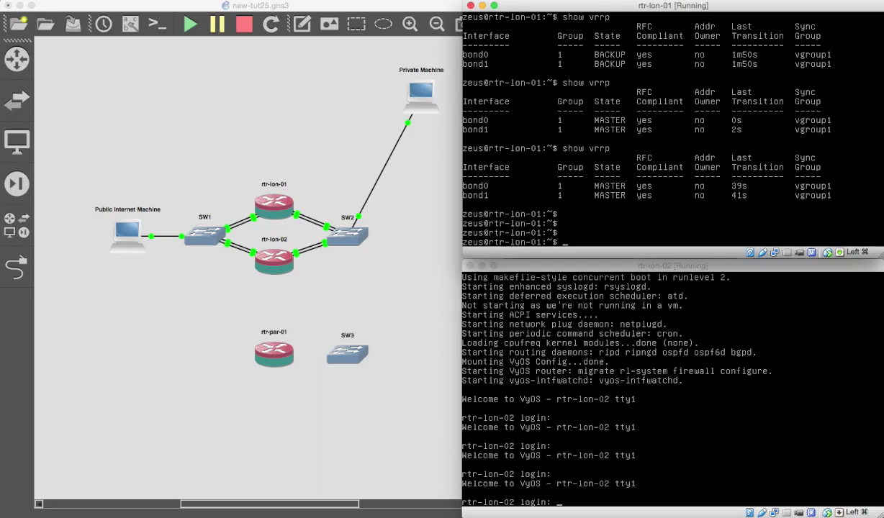
key(Up)
key(Return)
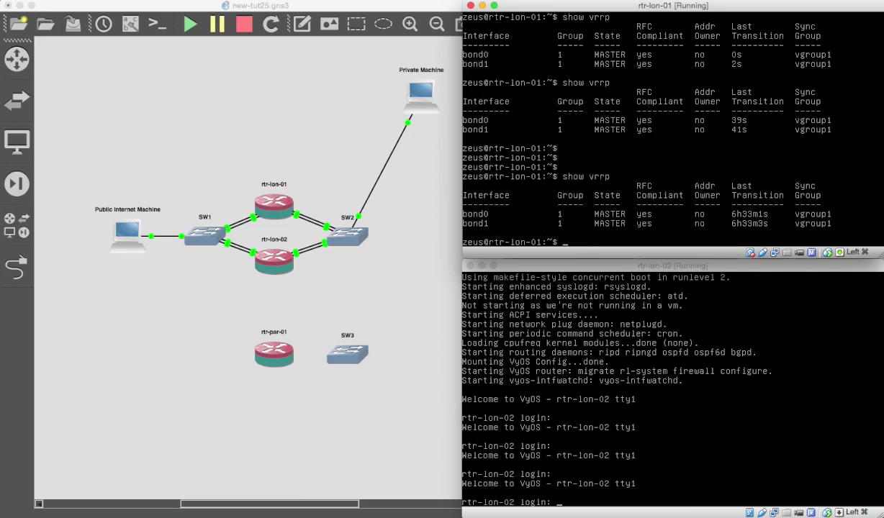
Rerun ping 10.1.9.10 from PC1 and ping 159.10.12.110 from the other VPCS host.
key(super+Tab)
key(super+grave)
key(Up)
key(Return)
click(200, 321)
key(Up)
key(Return)
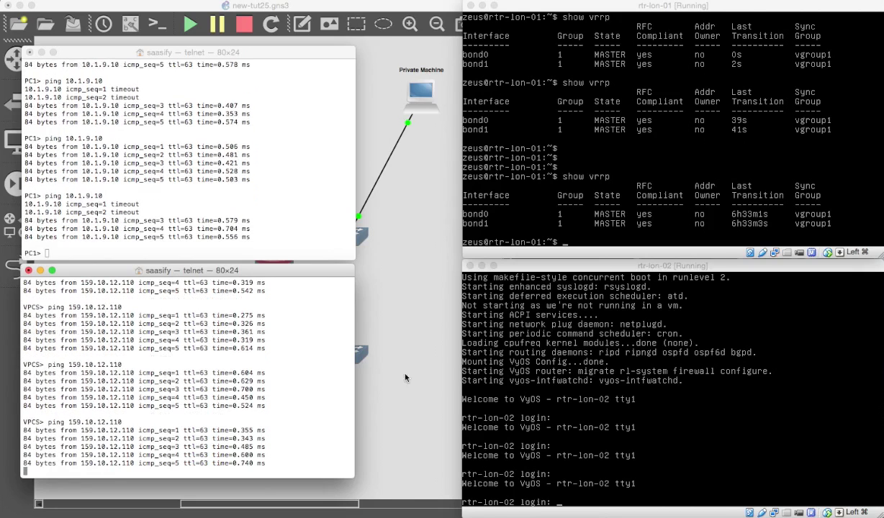
Bring the GNS3 topology window in front of the telnet Terminal windows.
click(414, 437)
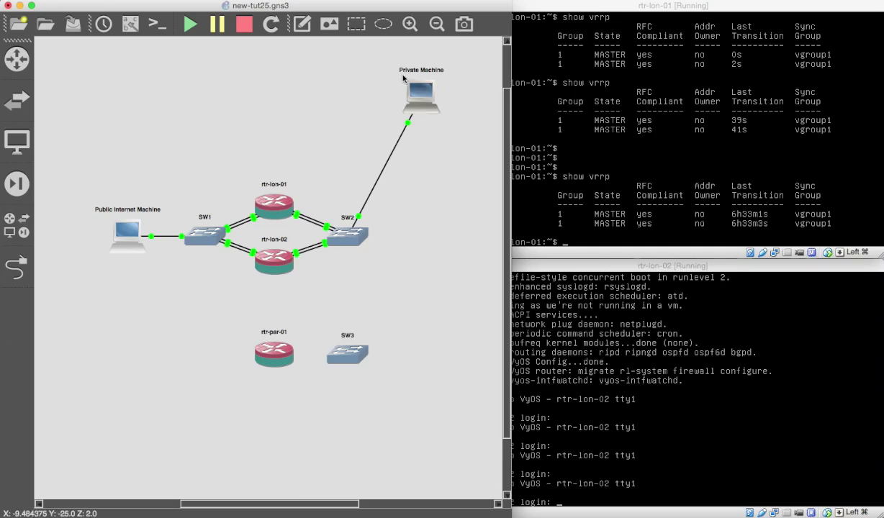
Stop Private Machine and permanently delete it from the topology.
right_click(420, 98)
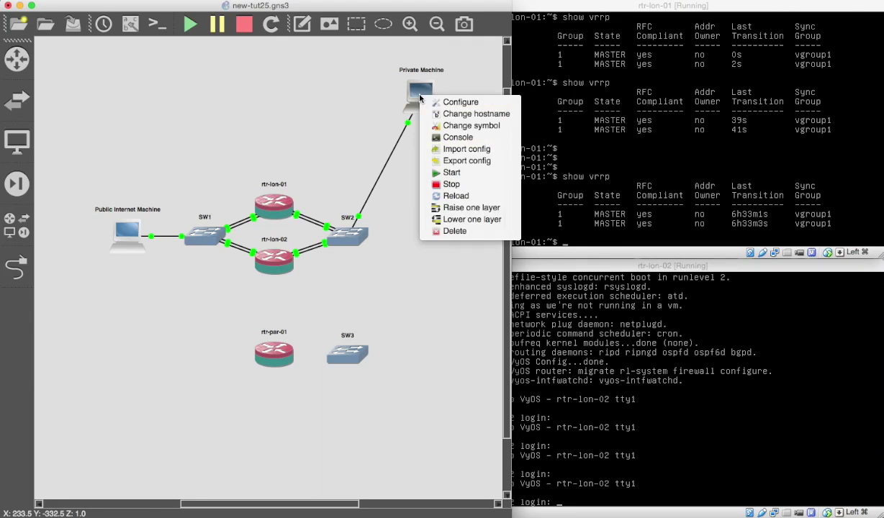
click(456, 186)
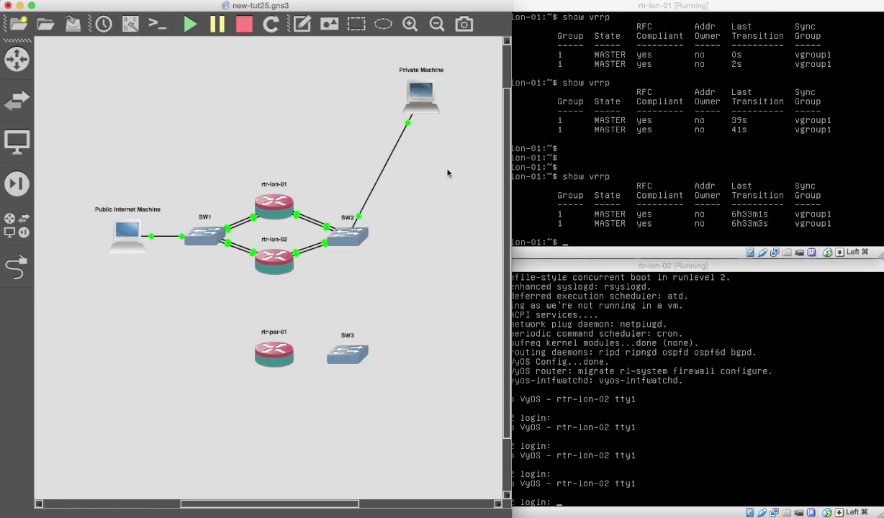
right_click(424, 98)
click(458, 231)
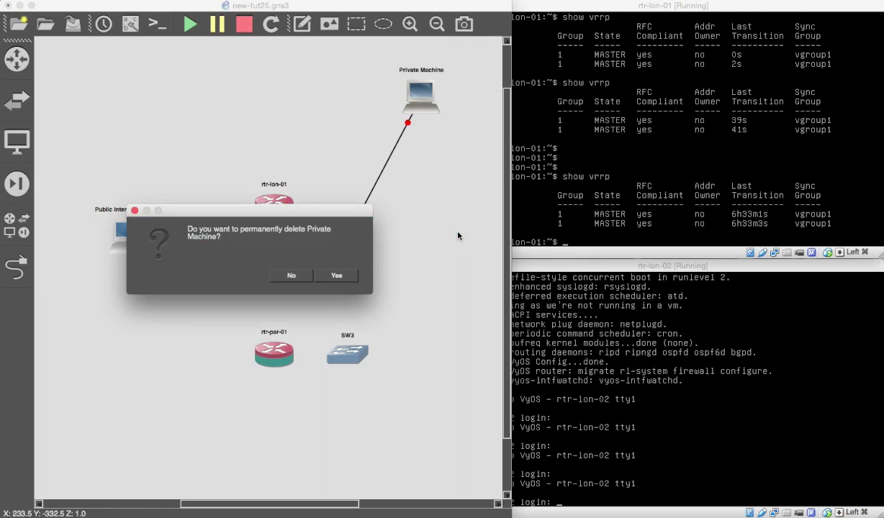
click(353, 277)
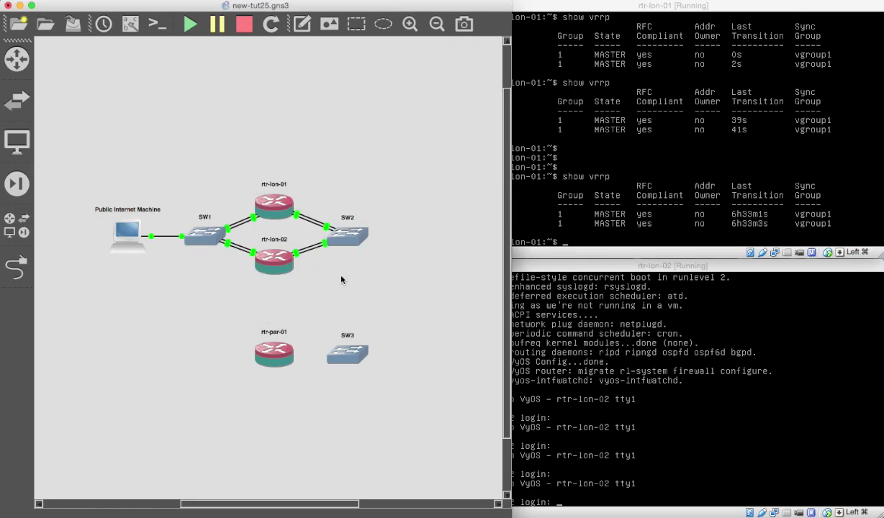
Open SW1's configuration showing its port settings.
click(211, 236)
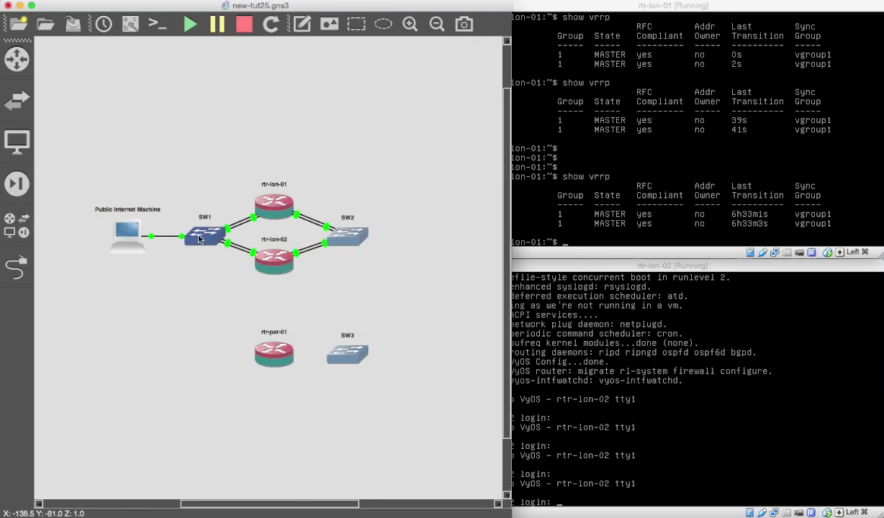
right_click(216, 238)
click(220, 243)
click(87, 143)
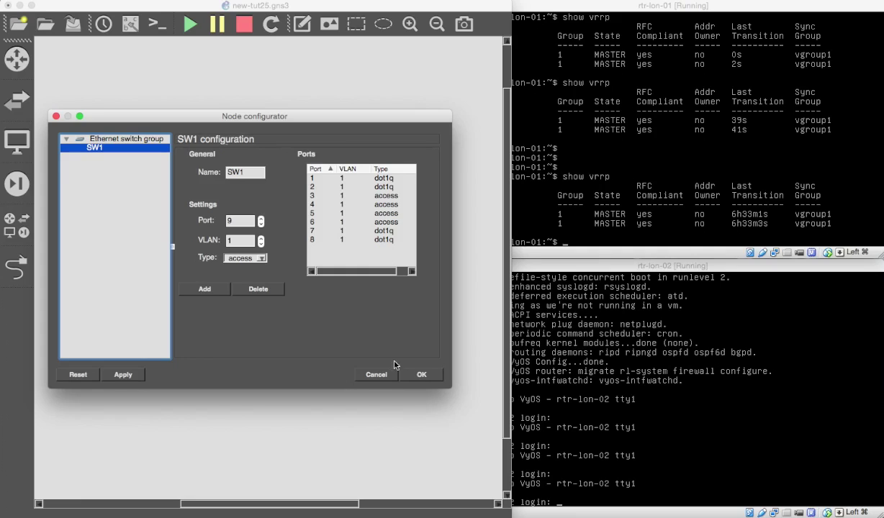
Close SW1's configuration and toggle the link interface labels on, then off.
click(421, 375)
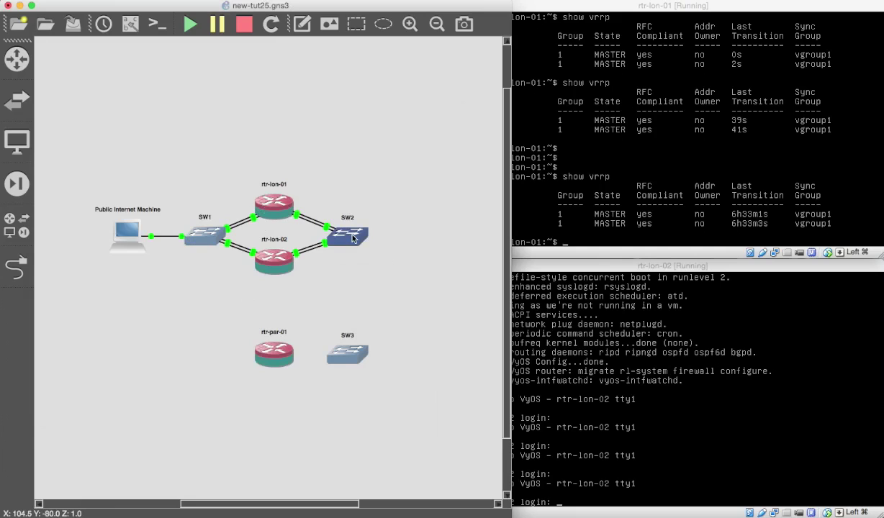
click(122, 30)
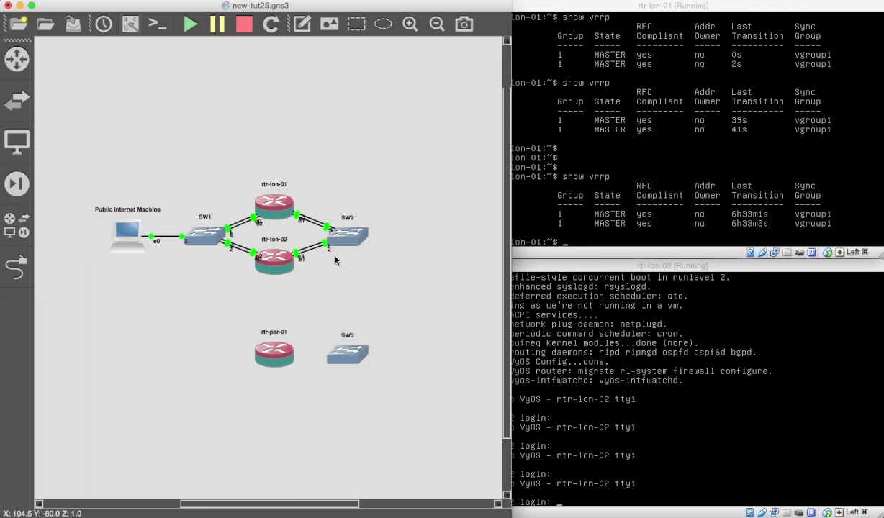
click(133, 30)
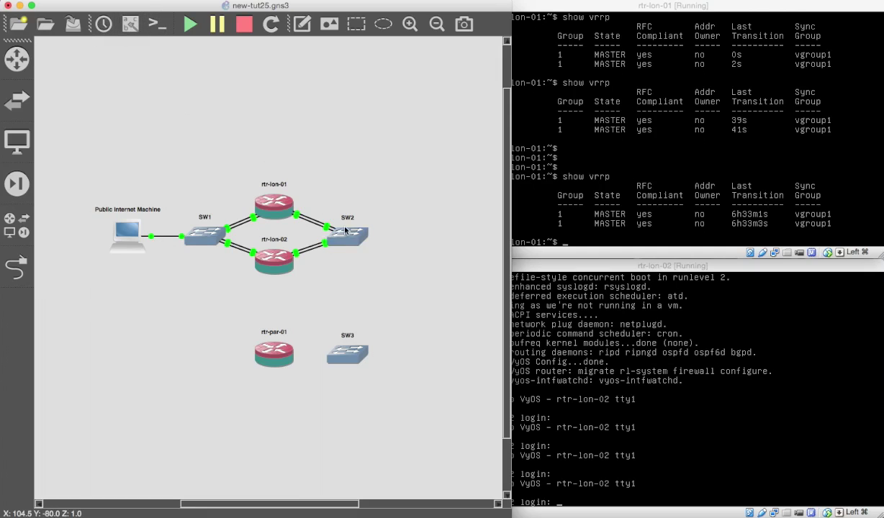
In SW2's port configuration, set port 1 to dot1q.
right_click(350, 239)
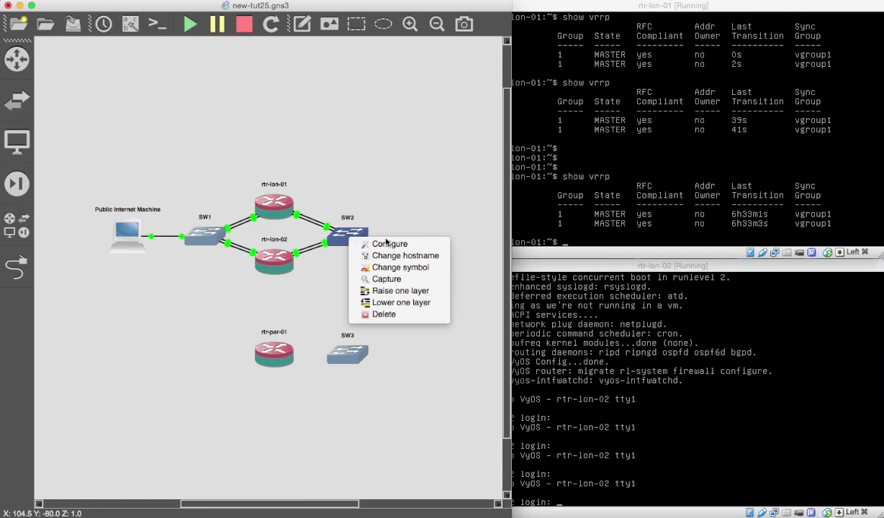
click(381, 244)
click(93, 141)
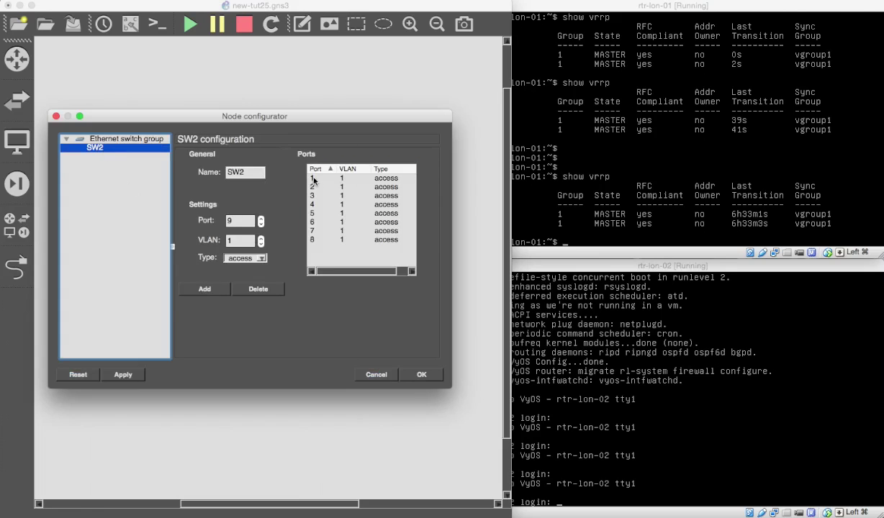
click(314, 177)
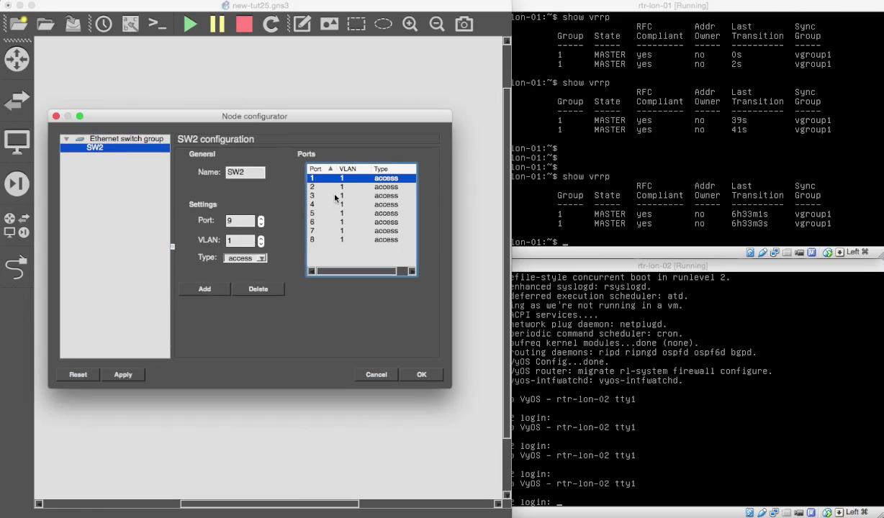
click(340, 178)
click(244, 258)
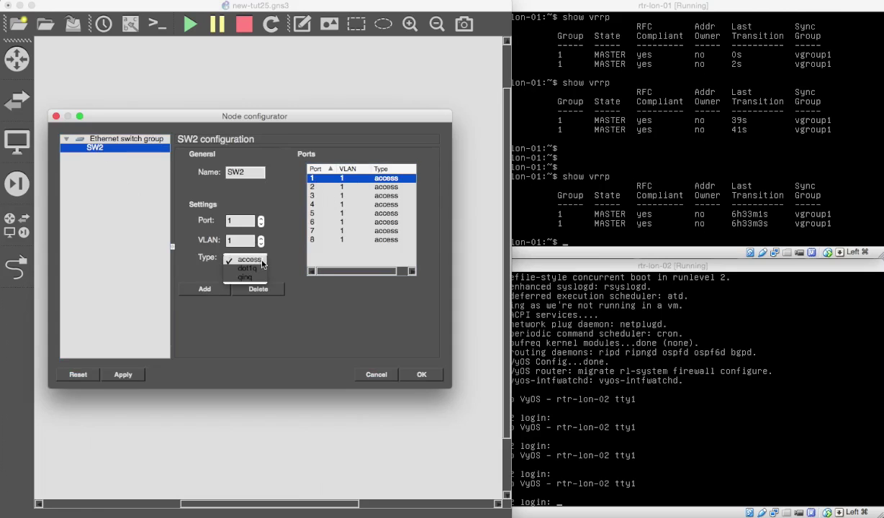
click(241, 270)
click(206, 288)
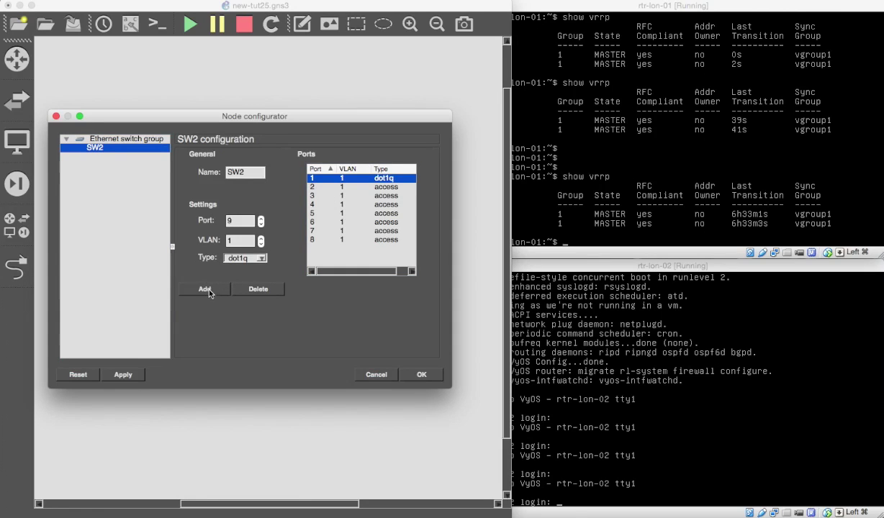
Set SW2 ports 2 and 7 to dot1q.
click(341, 187)
click(244, 258)
click(239, 269)
click(208, 292)
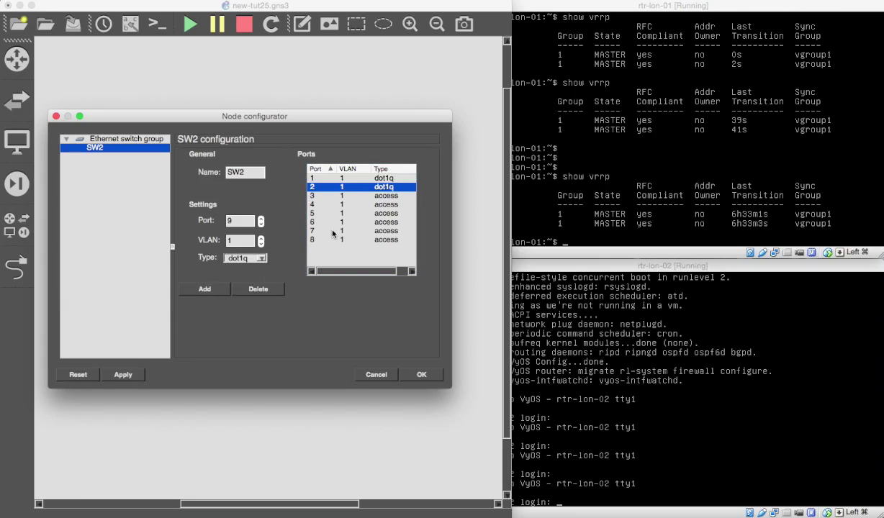
click(339, 231)
click(244, 258)
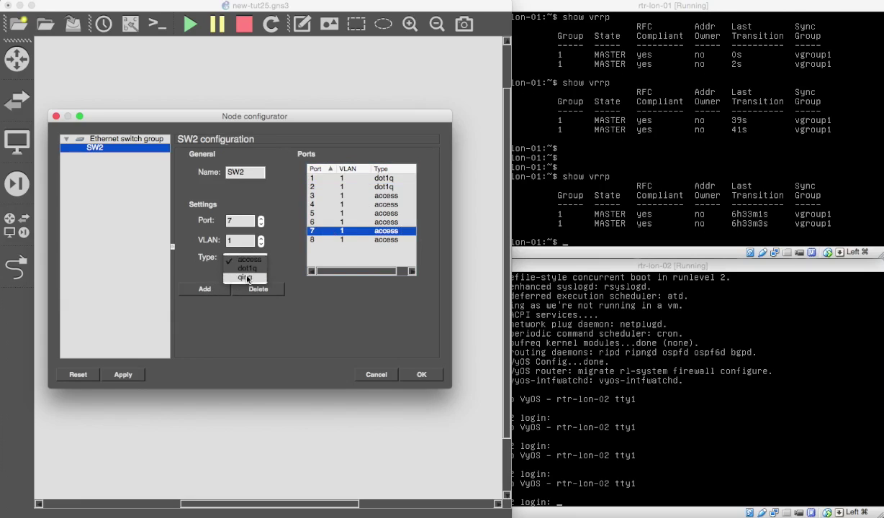
click(239, 269)
click(207, 289)
Set SW2 port 8 to dot1q and save the port changes.
click(336, 240)
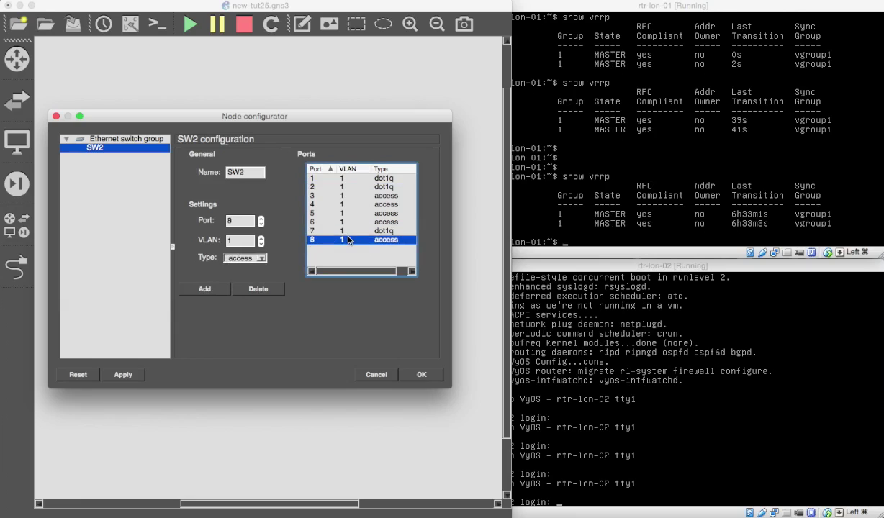
click(263, 259)
click(247, 268)
click(205, 289)
click(419, 375)
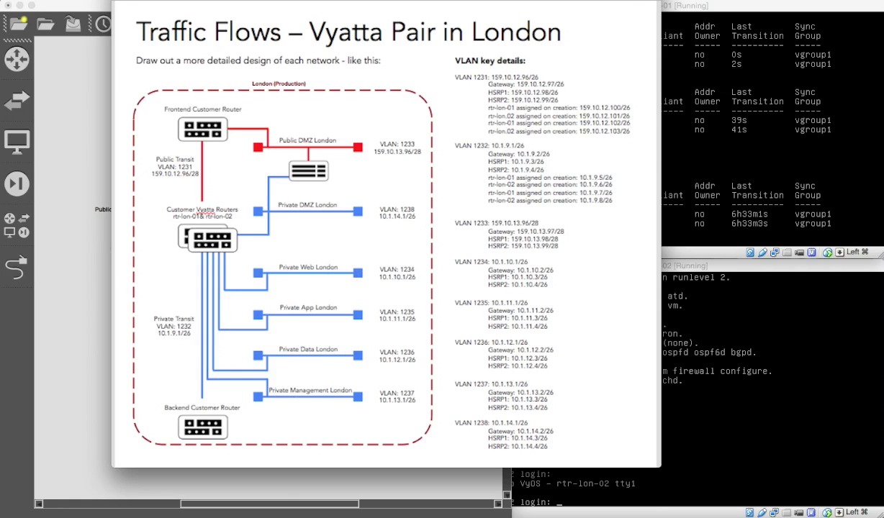
Move the Preview traffic-flows diagram right so the GNS3 topology shows beside it.
drag(288, 60, 690, 60)
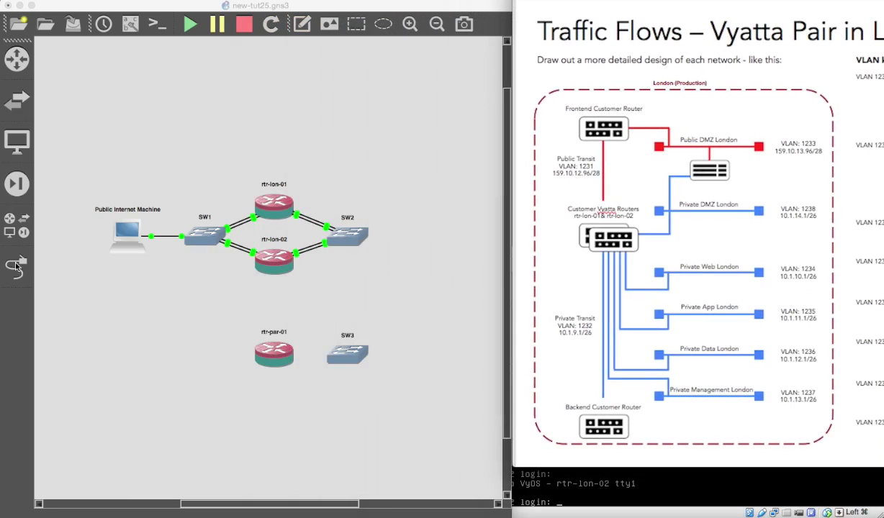
click(13, 237)
Place five VPCS hosts, PC1–PC5, stacked in a column right of SW2.
drag(69, 399, 482, 119)
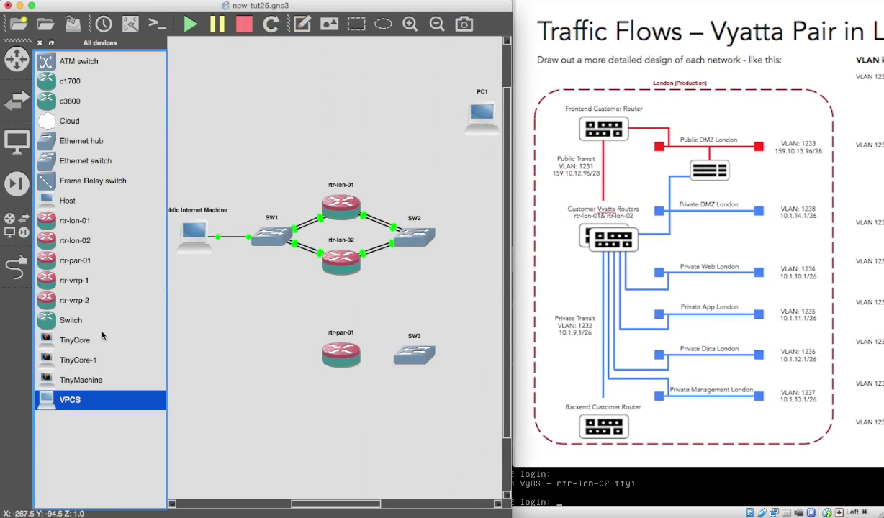
drag(48, 407, 490, 186)
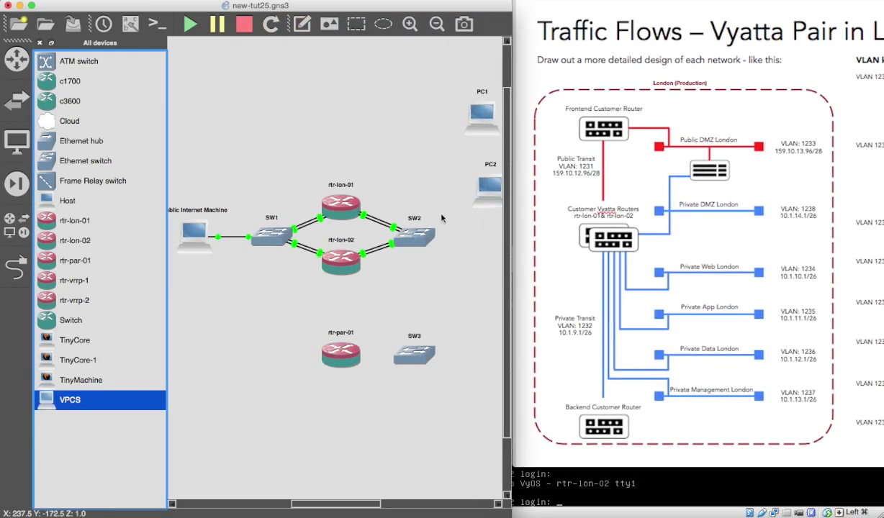
drag(50, 401, 484, 262)
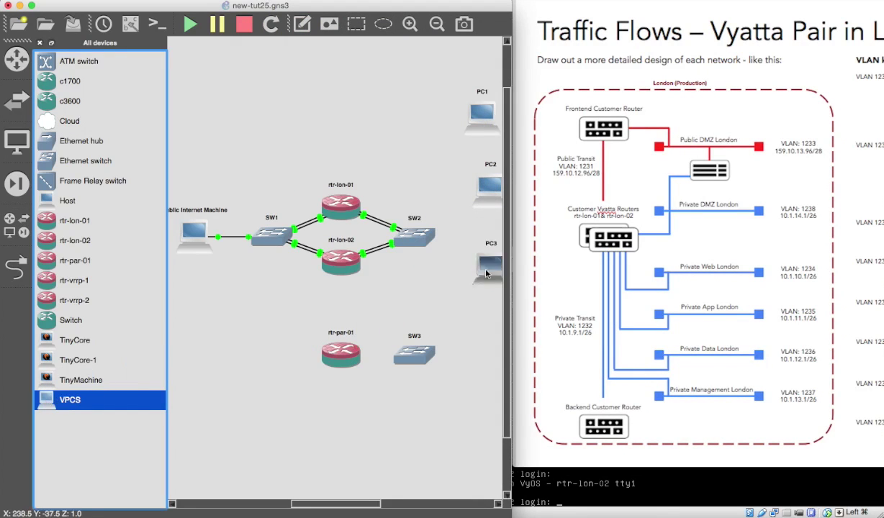
drag(50, 389, 486, 331)
drag(43, 392, 480, 425)
scroll(333, 443, right, 5)
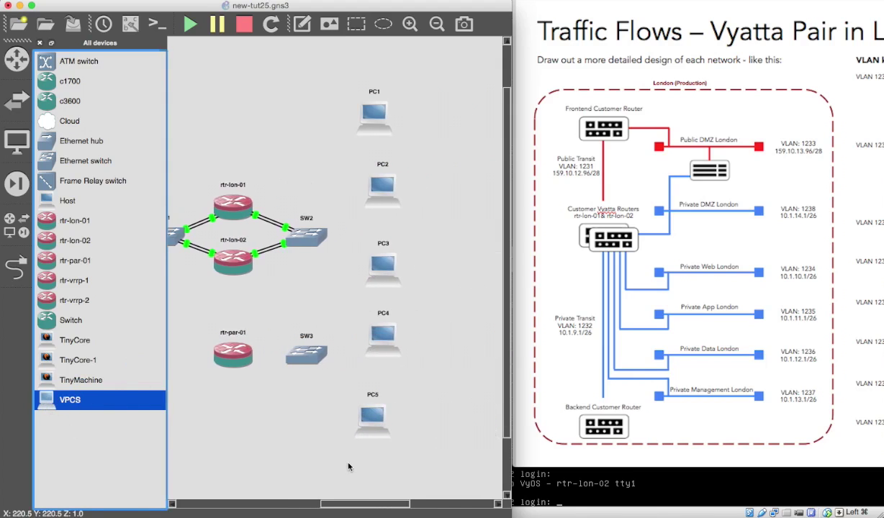
Rename PC1 to Private DMZ.
right_click(368, 119)
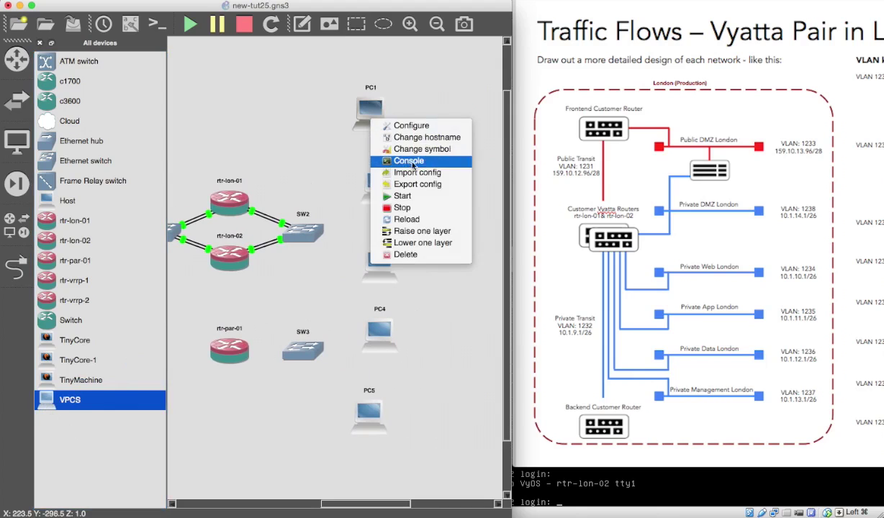
click(421, 137)
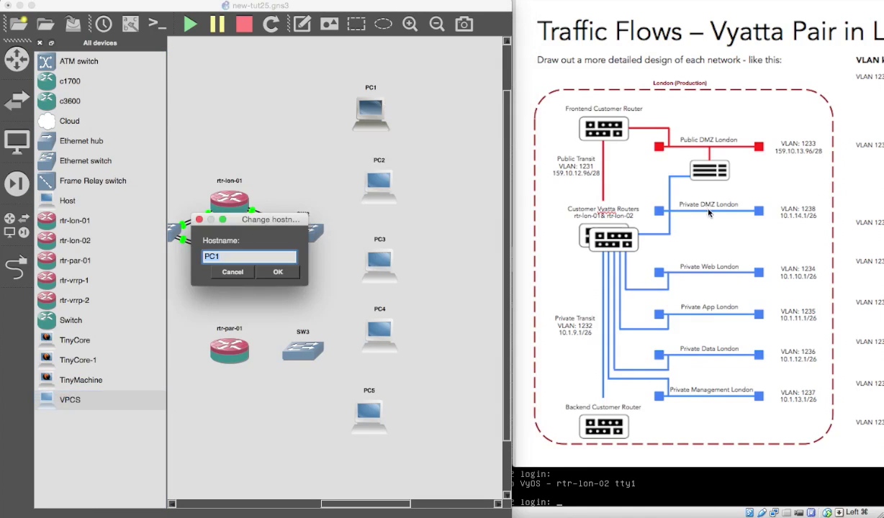
click(235, 254)
key(BackSpace)
key(BackSpace)
text(Private DMZ)
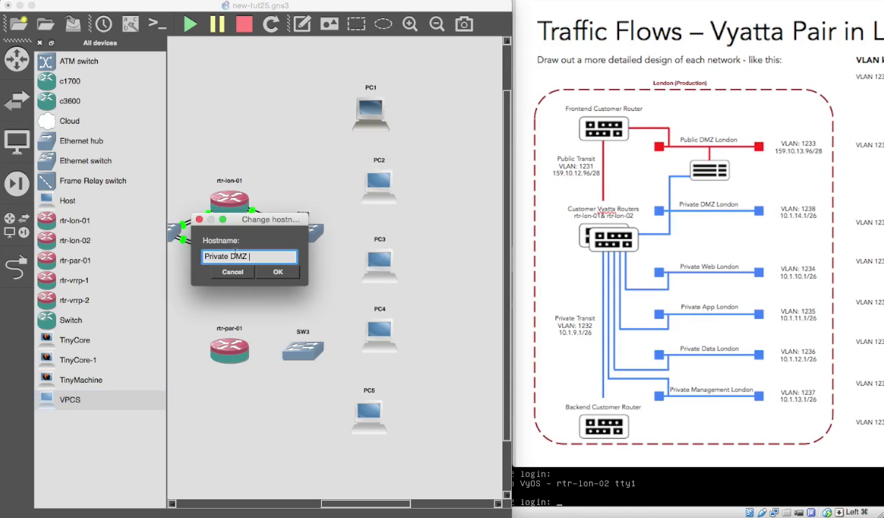
click(278, 272)
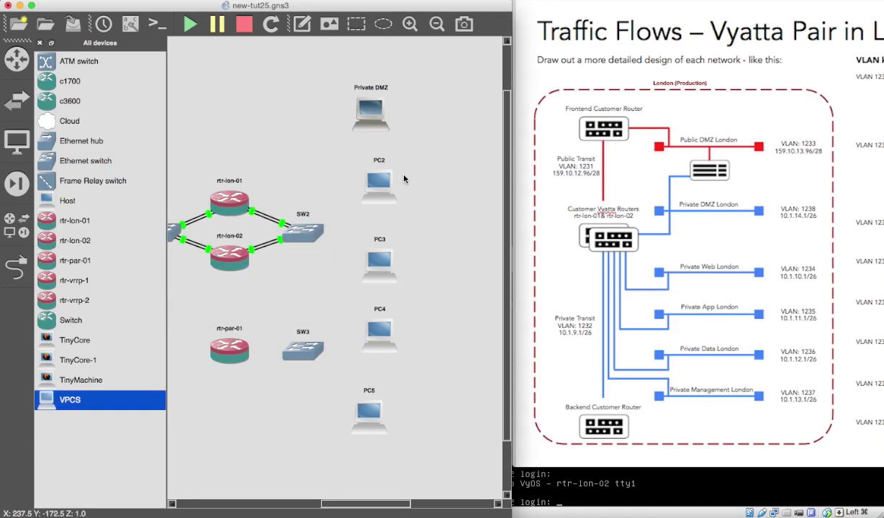
Rename PC2 to Private Web and PC3 to Private App.
right_click(373, 189)
click(414, 207)
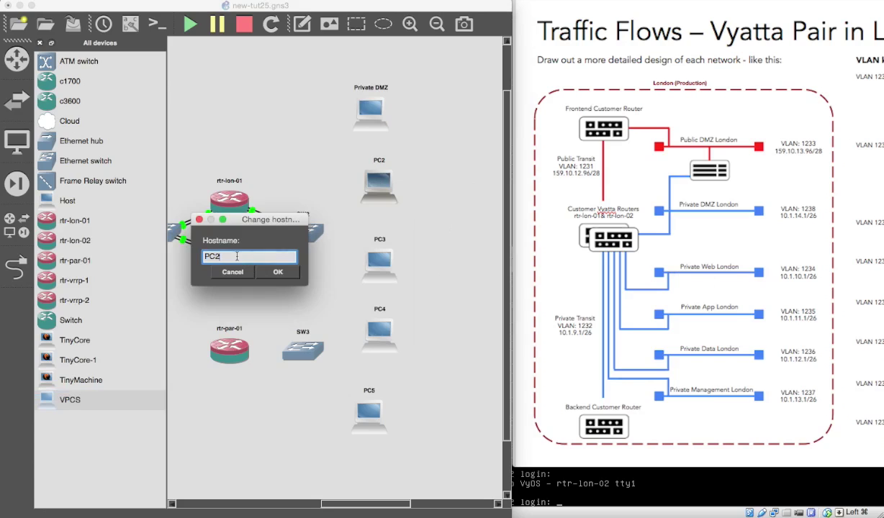
text(Private Web)
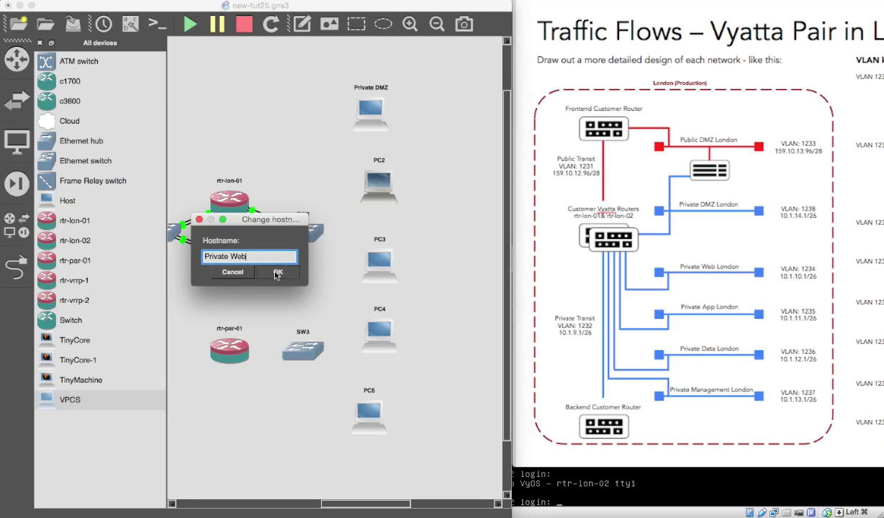
click(278, 271)
right_click(384, 263)
click(418, 278)
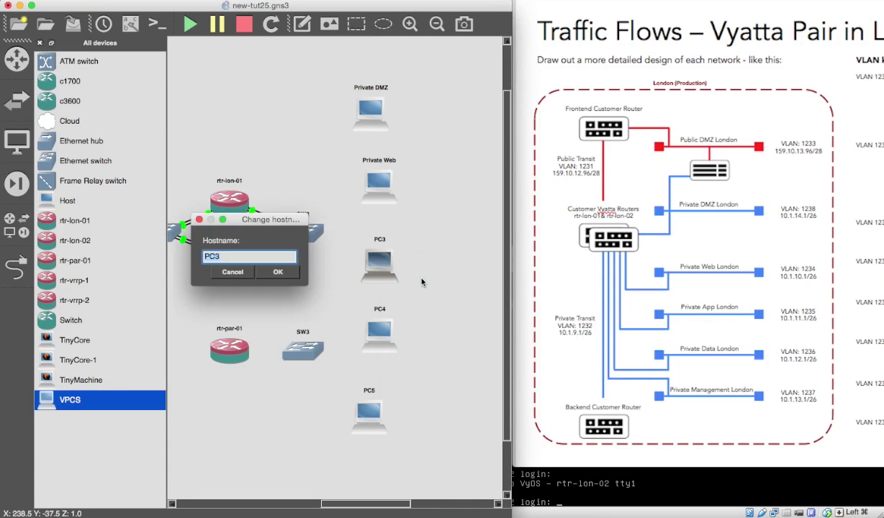
text(P)
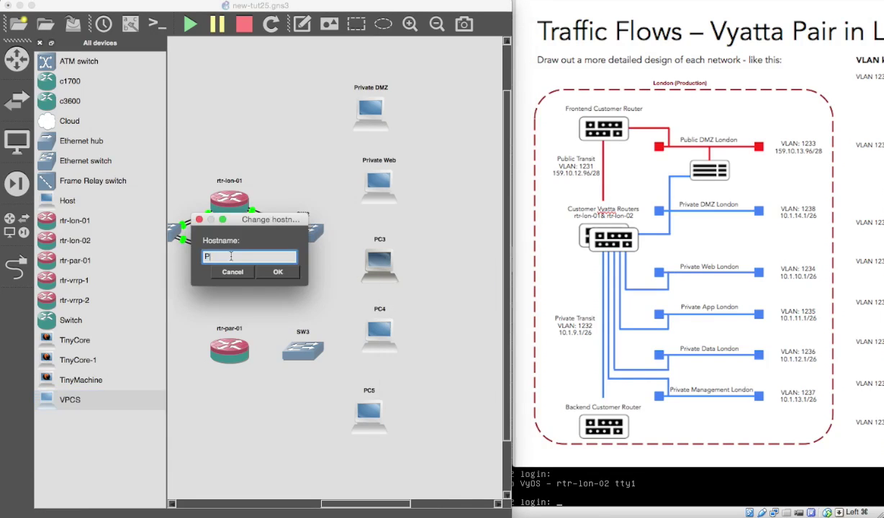
text(rivate App)
click(278, 272)
Rename PC4 to Private Data and PC5 to Private Management.
right_click(379, 331)
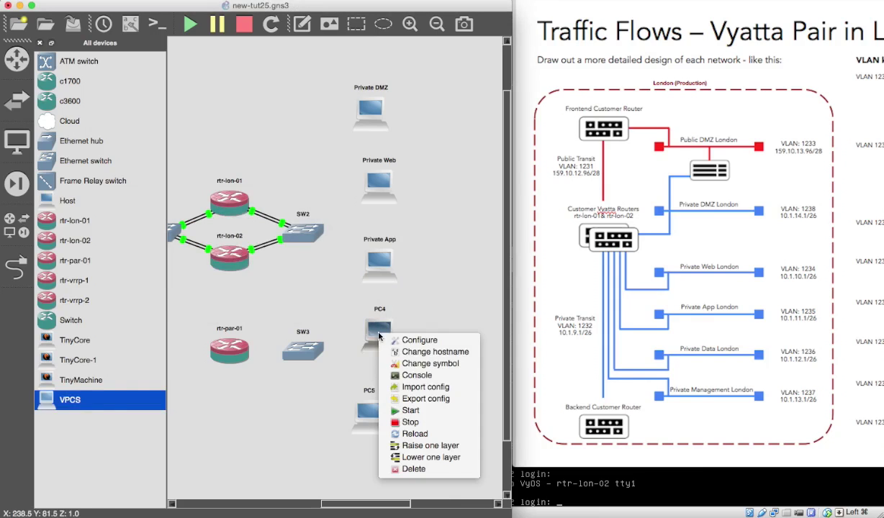
click(419, 352)
text(Private D)
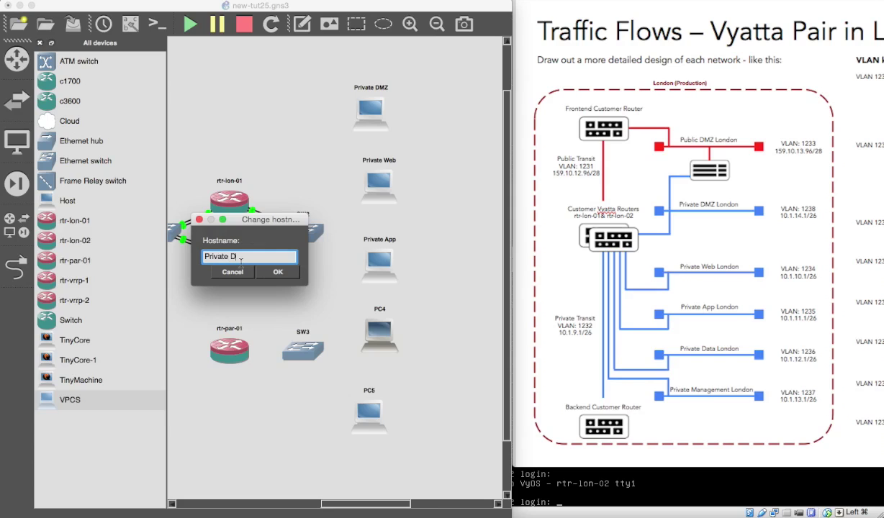
click(278, 271)
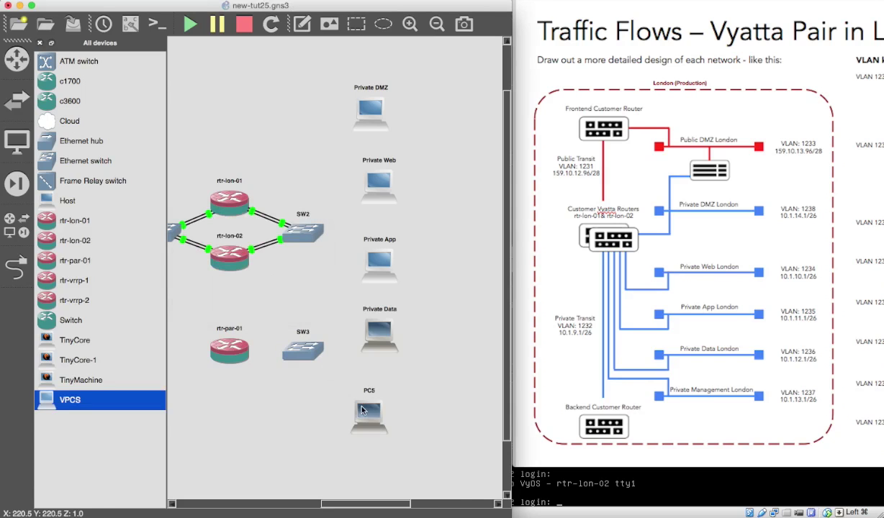
right_click(364, 408)
click(409, 426)
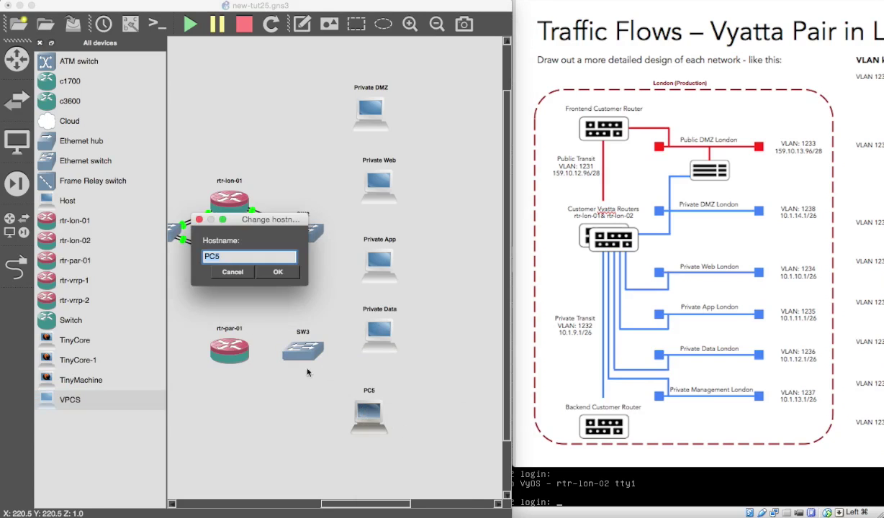
text(Private Management)
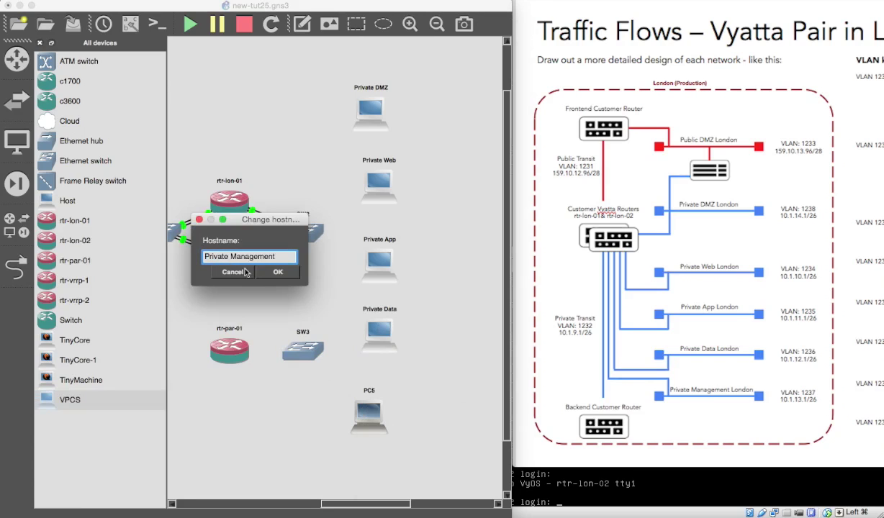
click(272, 273)
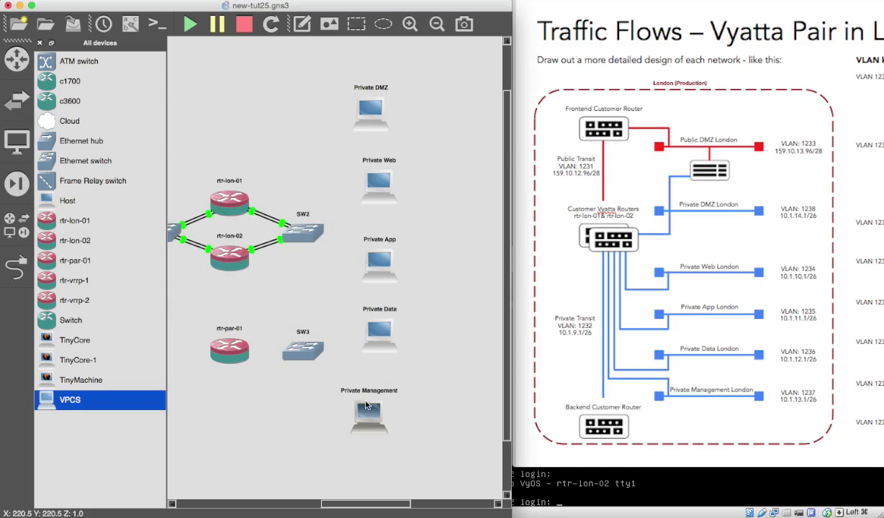
Nudge Private Management and Private DMZ, then delete the extra PC1 VPCS host.
drag(369, 414, 374, 398)
drag(372, 122, 382, 134)
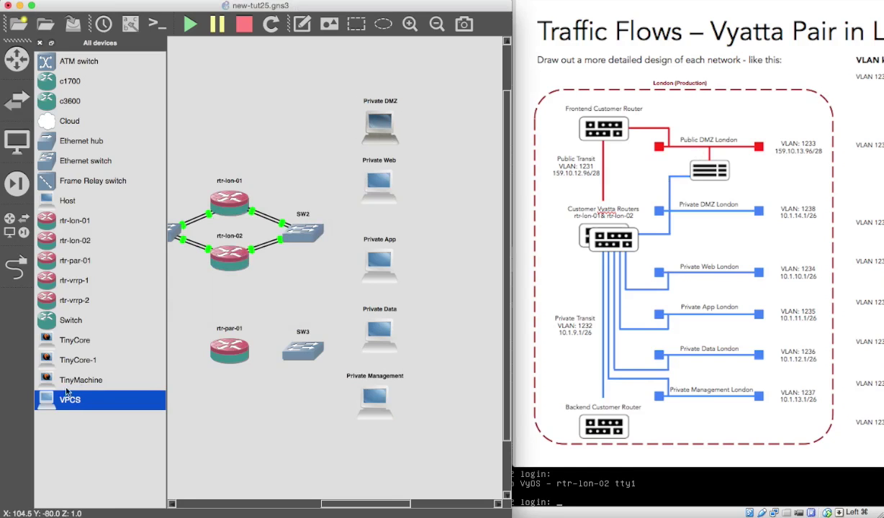
drag(65, 396, 335, 81)
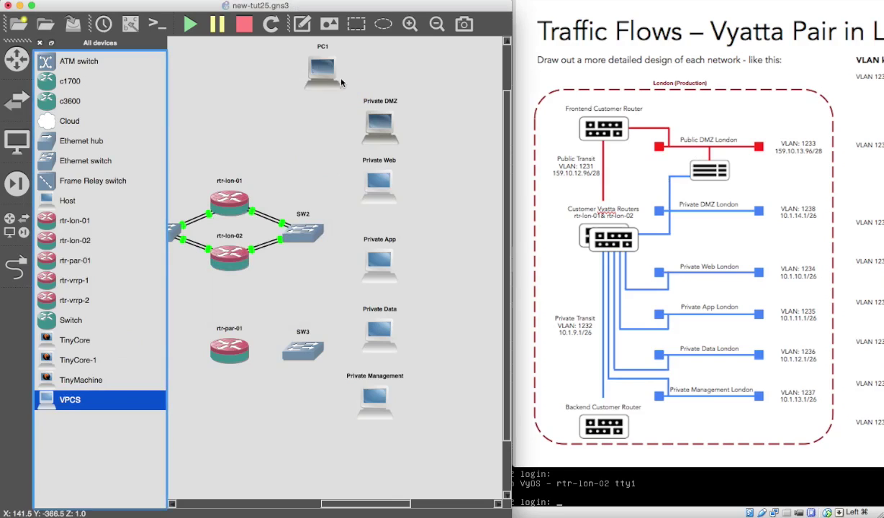
right_click(324, 79)
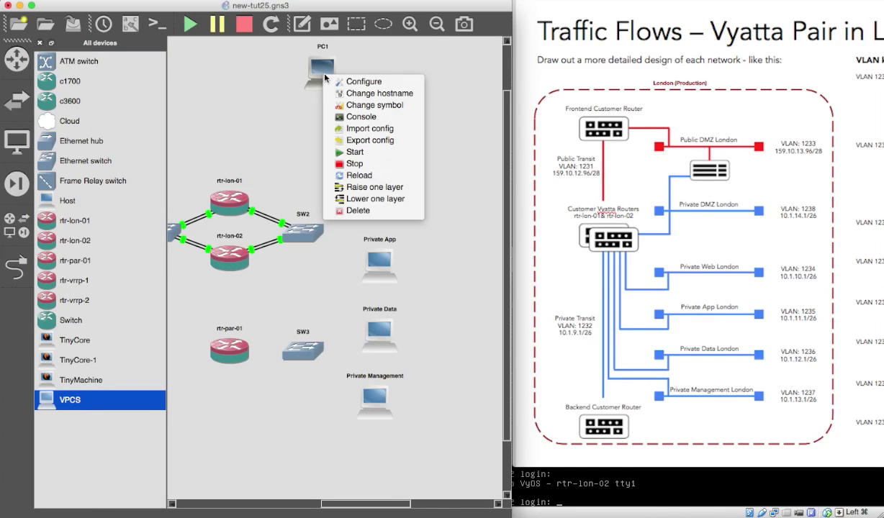
click(360, 211)
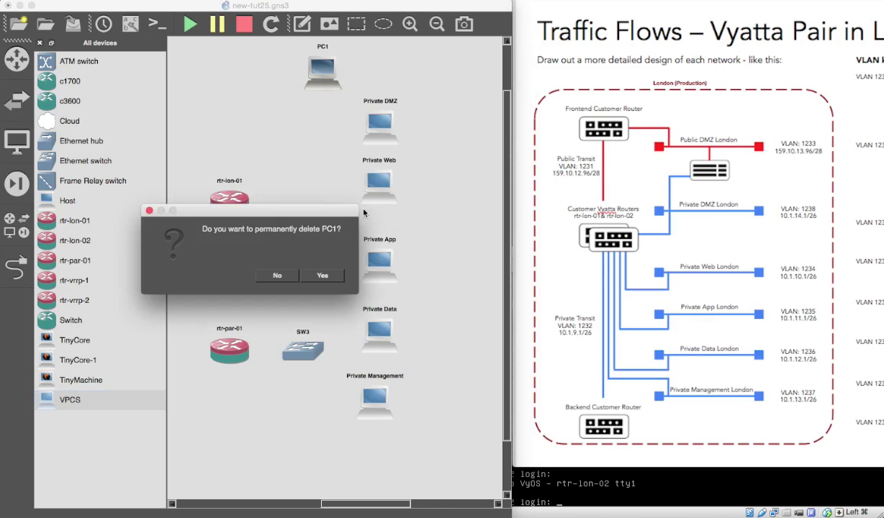
click(319, 280)
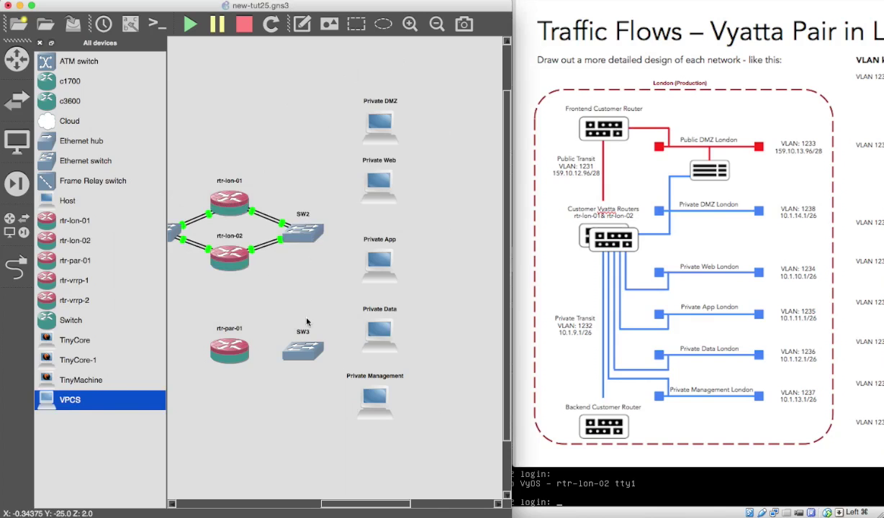
Align Private App, Private Data and Private Management in the host column.
scroll(246, 282, left, 3)
scroll(246, 283, left, 1)
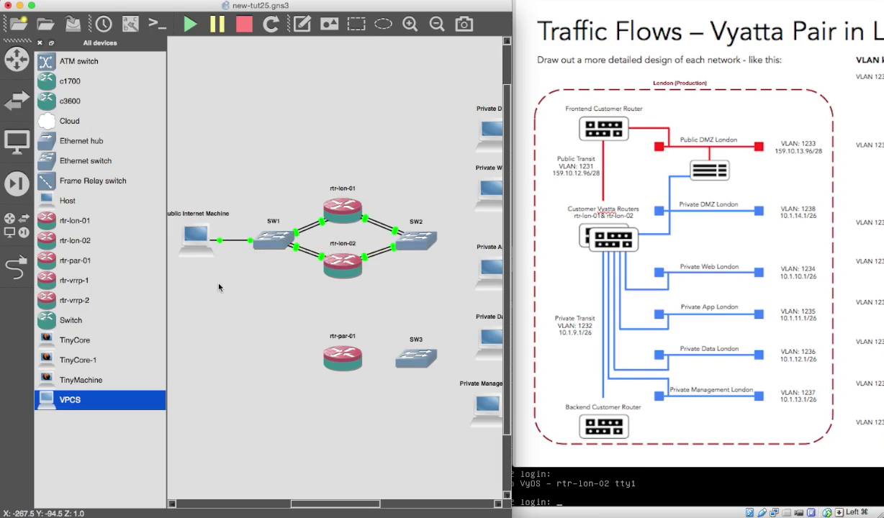
scroll(324, 287, right, 5)
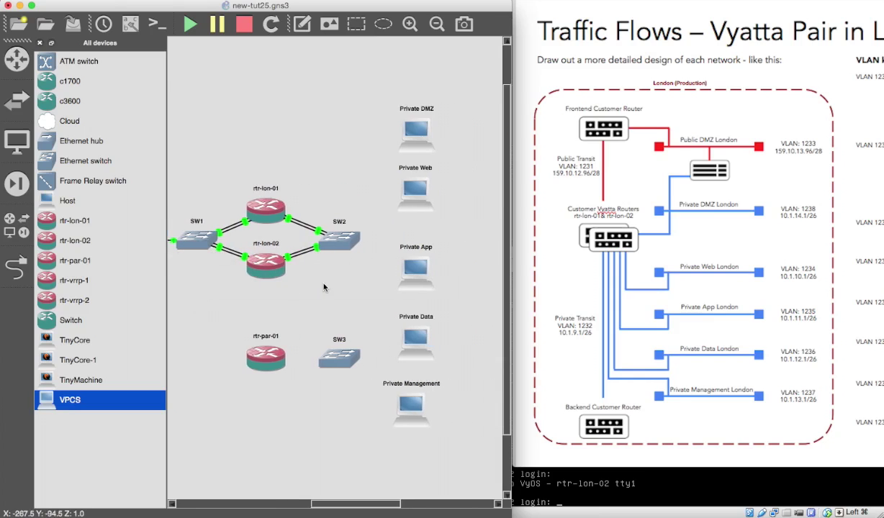
drag(416, 270, 409, 255)
drag(416, 331, 415, 319)
drag(408, 404, 407, 388)
right_click(324, 232)
Open SW2's configuration, move it aside, and add port 9 as a VLAN 1 access port.
click(364, 238)
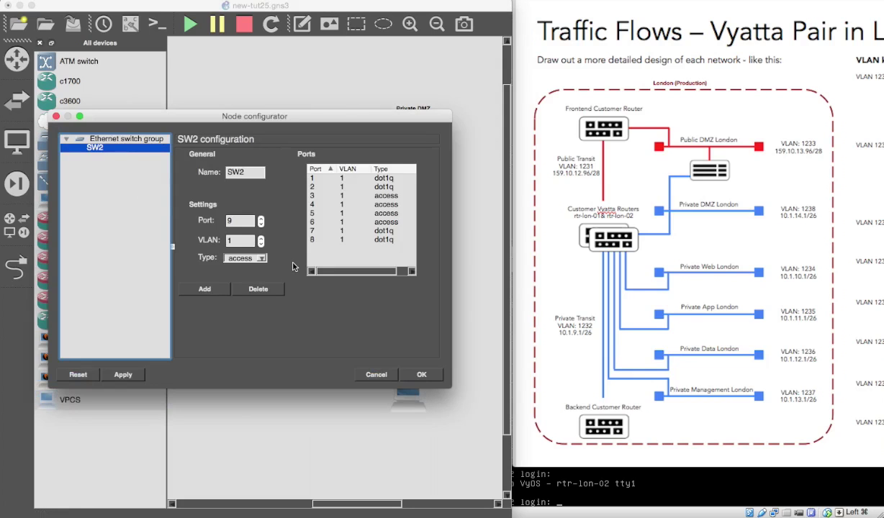
drag(331, 117, 236, 116)
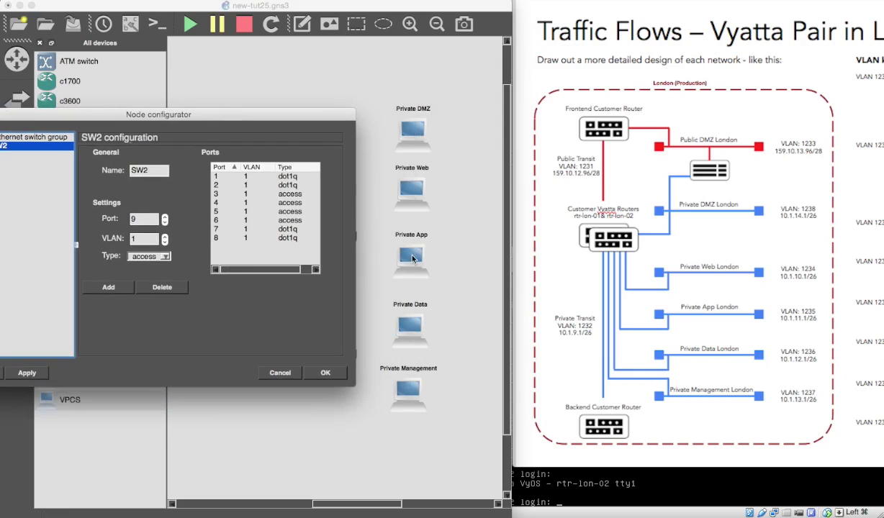
drag(245, 115, 170, 135)
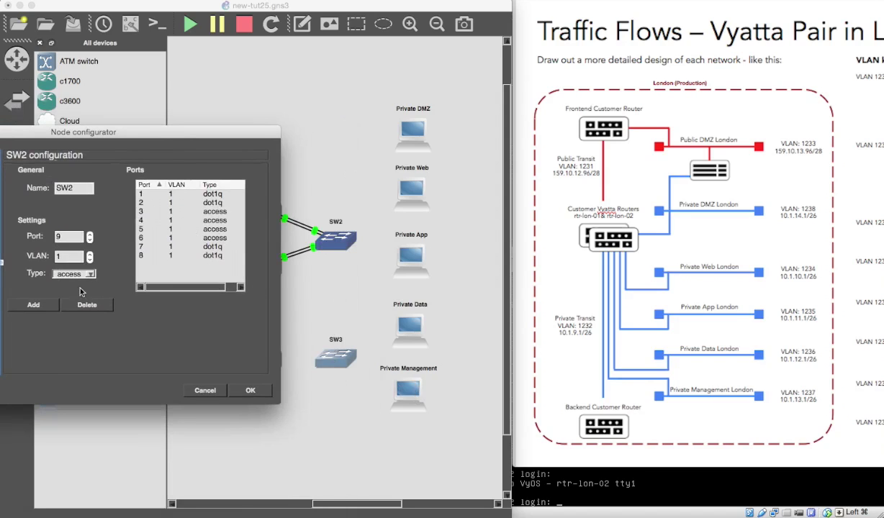
click(42, 305)
click(175, 212)
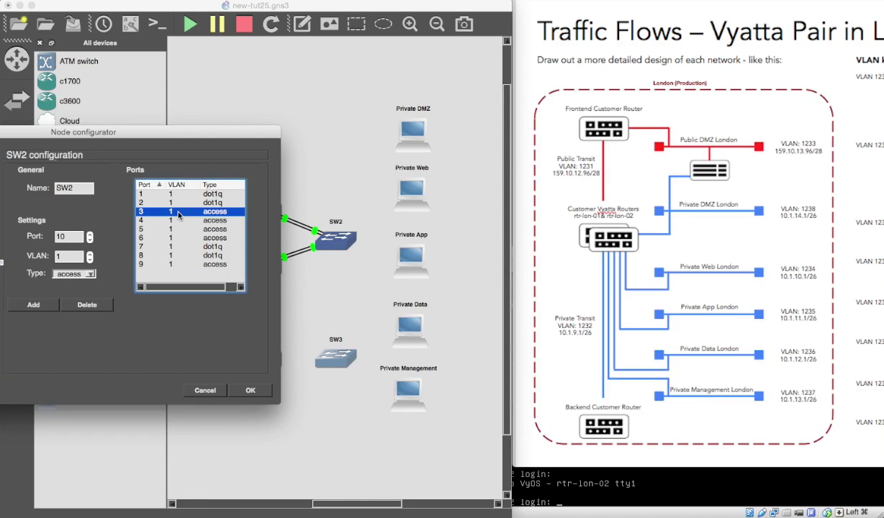
Put SW2 access port 3 on VLAN 1238 and port 4 on VLAN 1234.
click(62, 257)
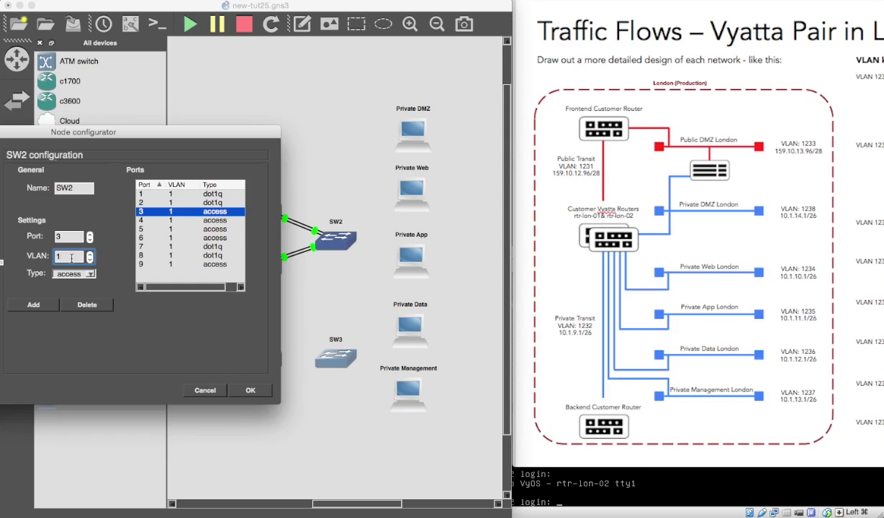
text(238)
click(34, 304)
click(186, 220)
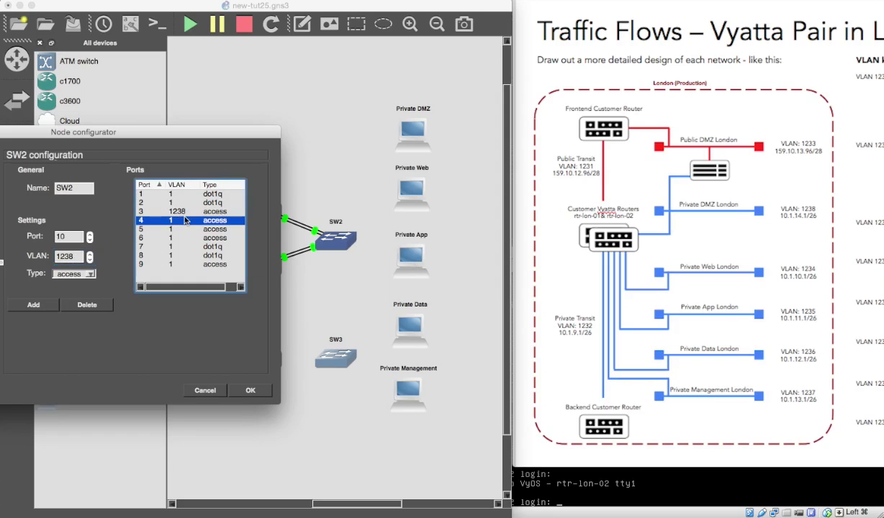
click(77, 257)
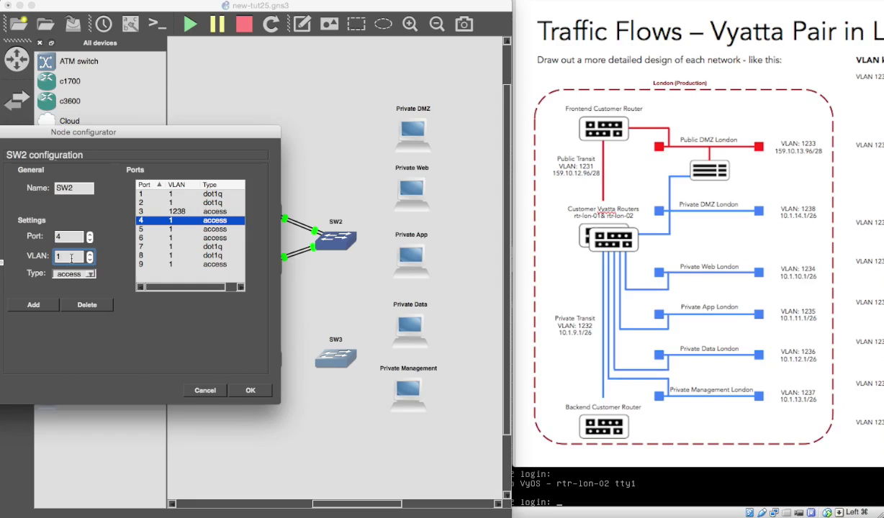
text(234)
click(34, 300)
Put SW2 access ports 5, 6 and 9 on VLANs 1235, 1236 and 1237.
click(182, 230)
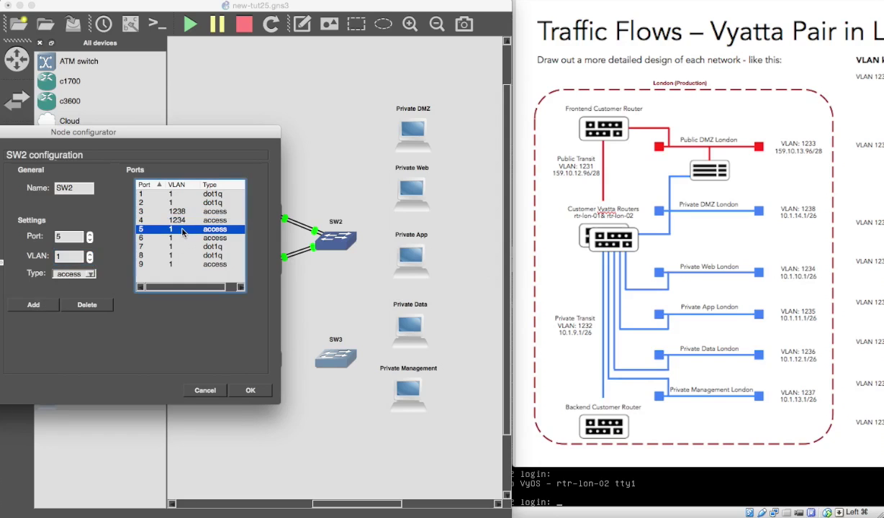
click(68, 258)
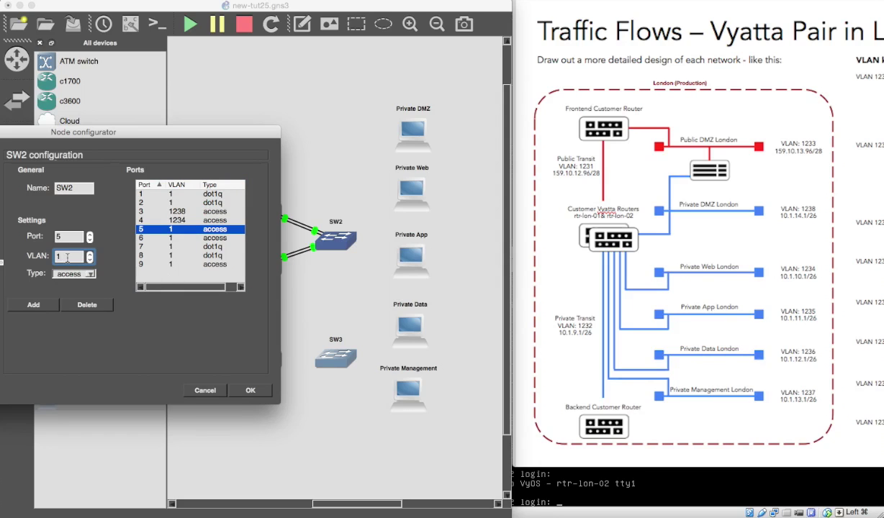
click(36, 304)
click(162, 240)
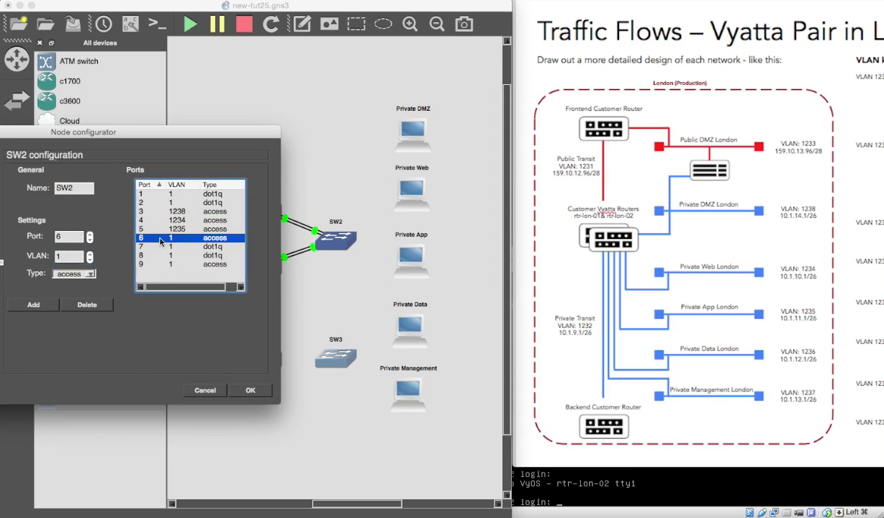
click(68, 257)
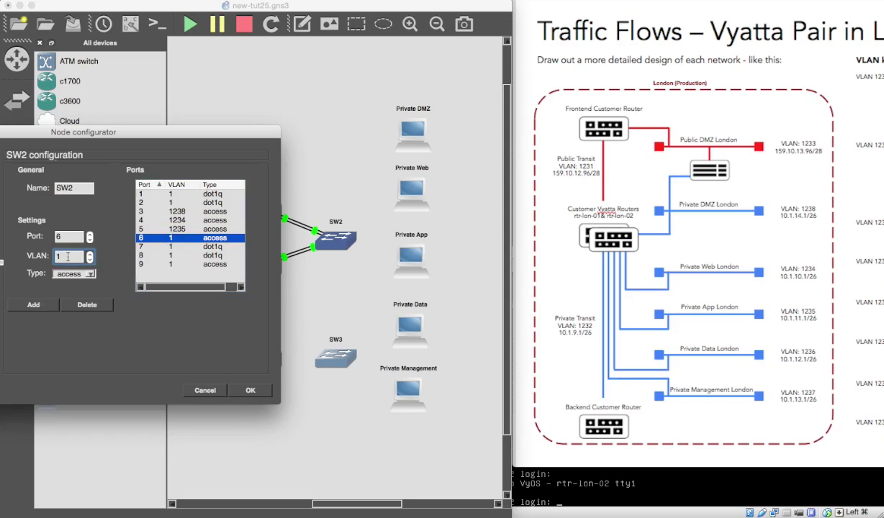
text(1)
click(52, 307)
click(182, 265)
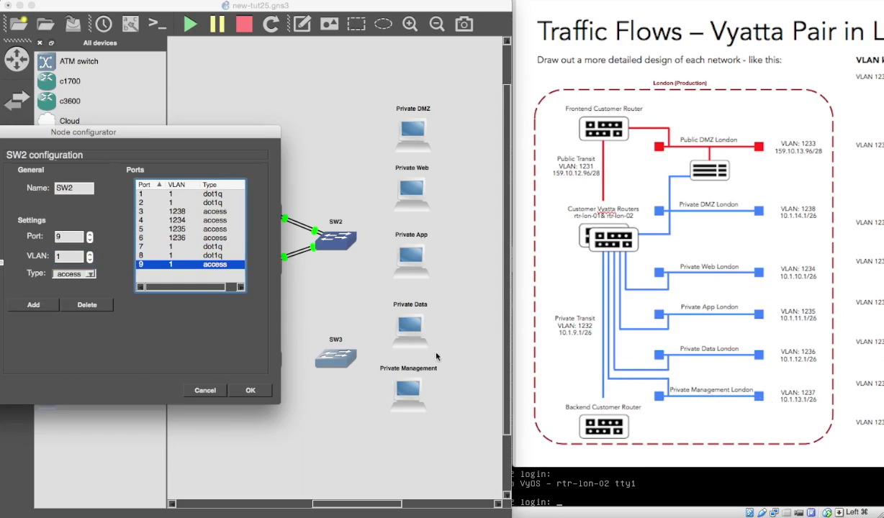
click(69, 255)
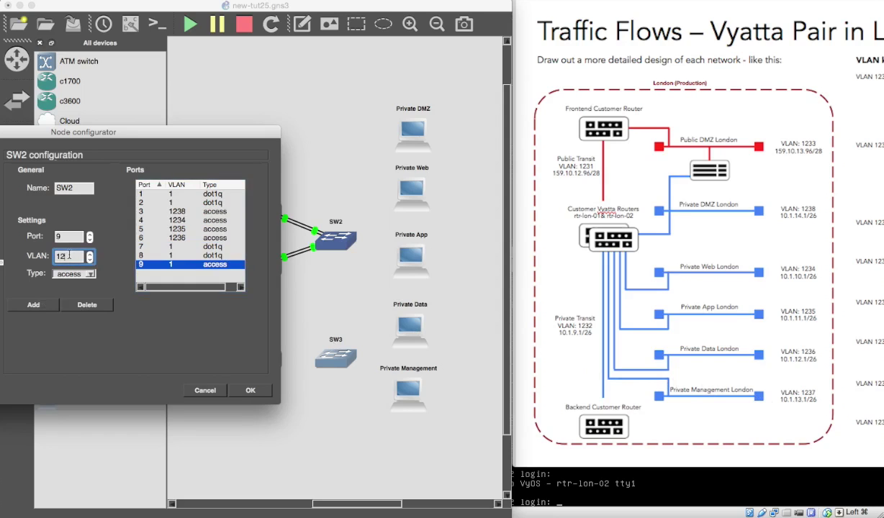
click(34, 305)
Apply SW2's configuration and cable SW2 port 3 to Private DMZ's Ethernet0.
click(250, 390)
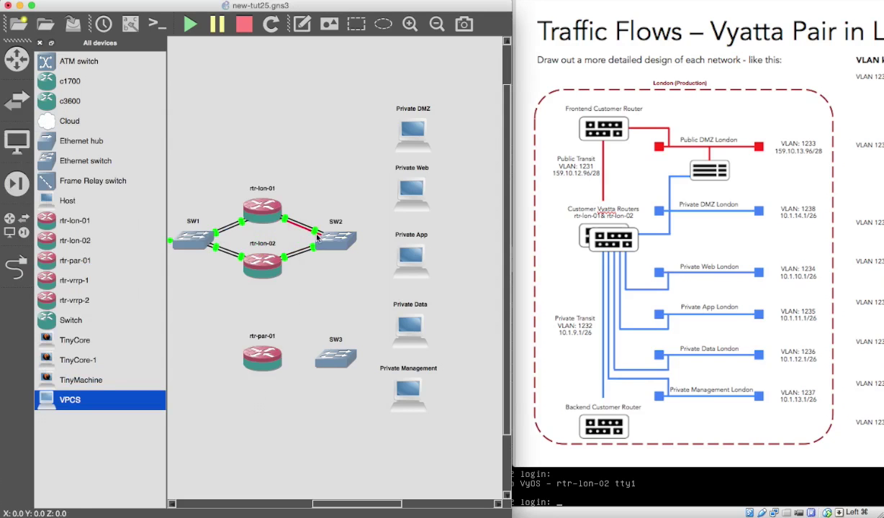
click(15, 267)
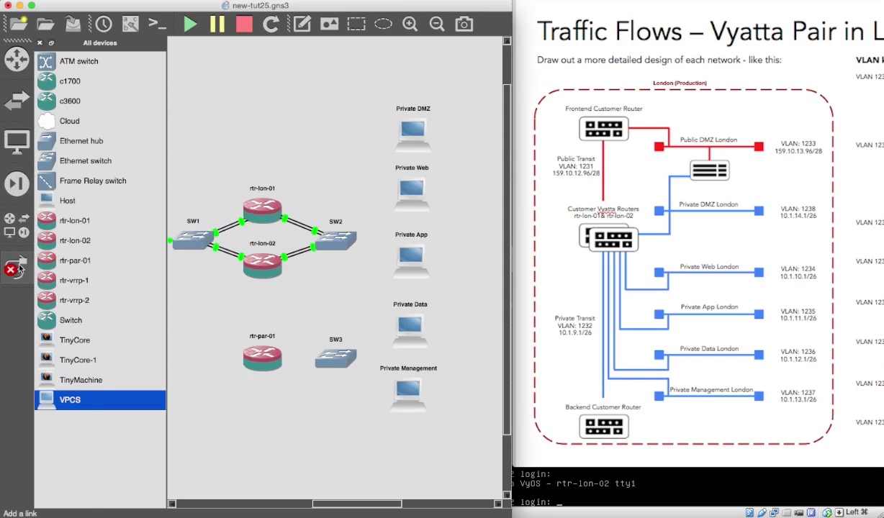
click(336, 239)
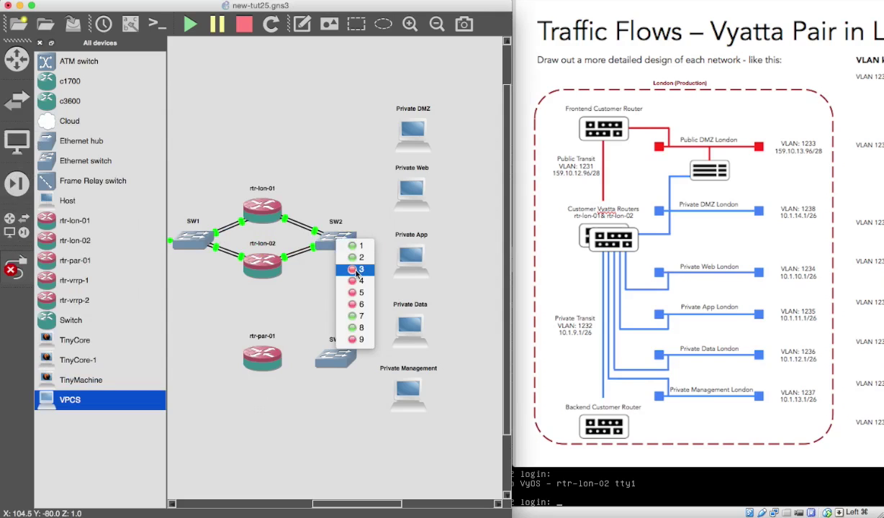
click(357, 270)
click(412, 134)
click(450, 141)
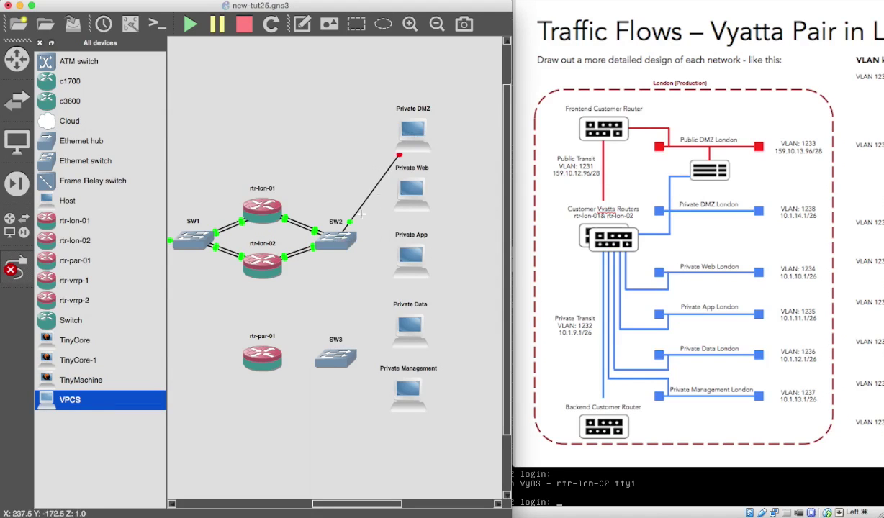
Cable SW2 port 4 to Private Web's Ethernet0 and stop adding links.
click(336, 240)
click(355, 281)
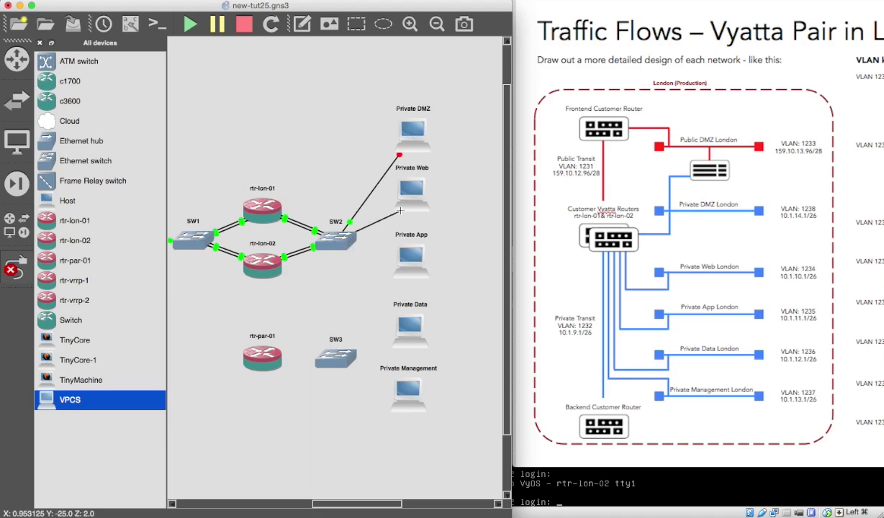
click(412, 193)
click(446, 201)
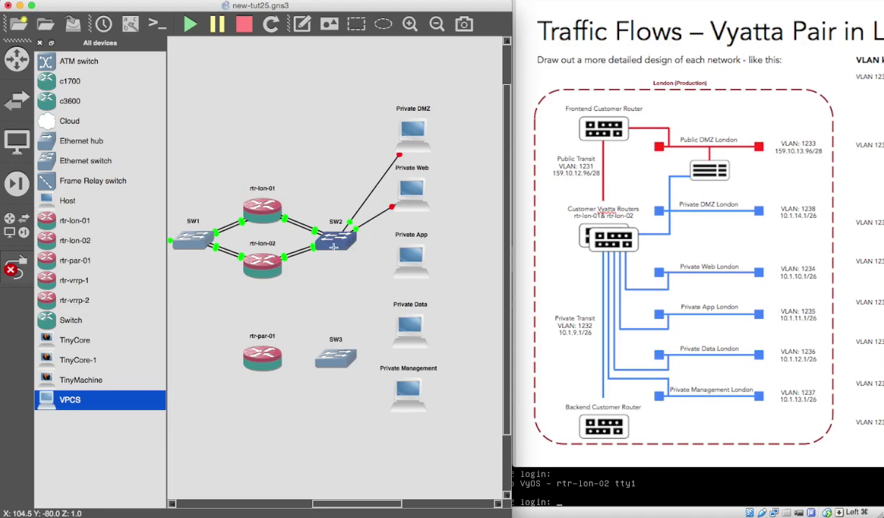
click(10, 270)
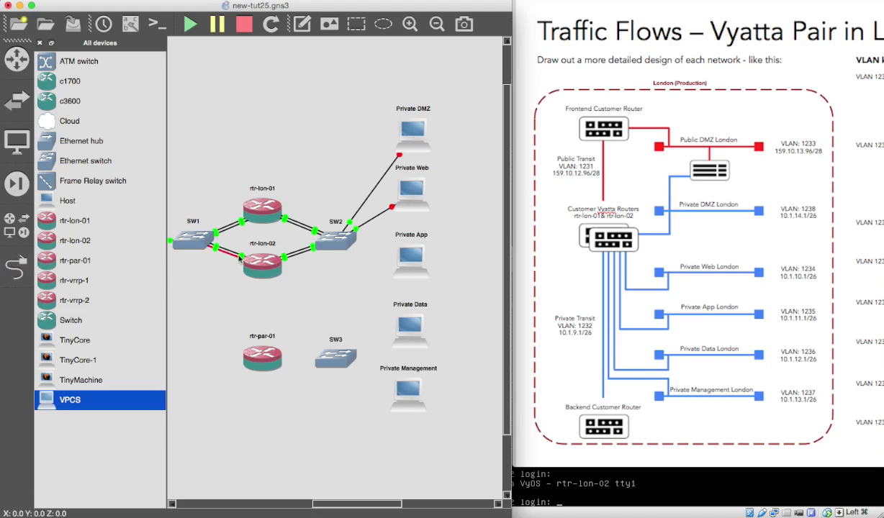
right_click(332, 242)
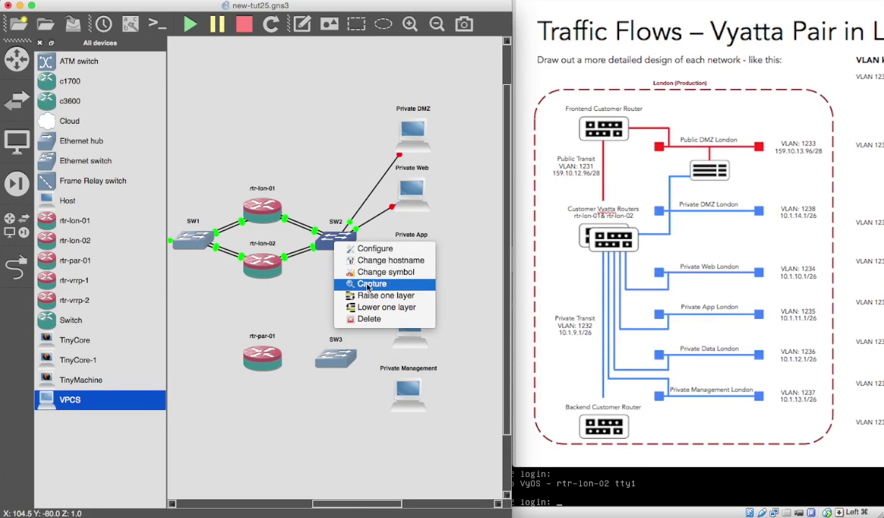
click(370, 250)
click(96, 148)
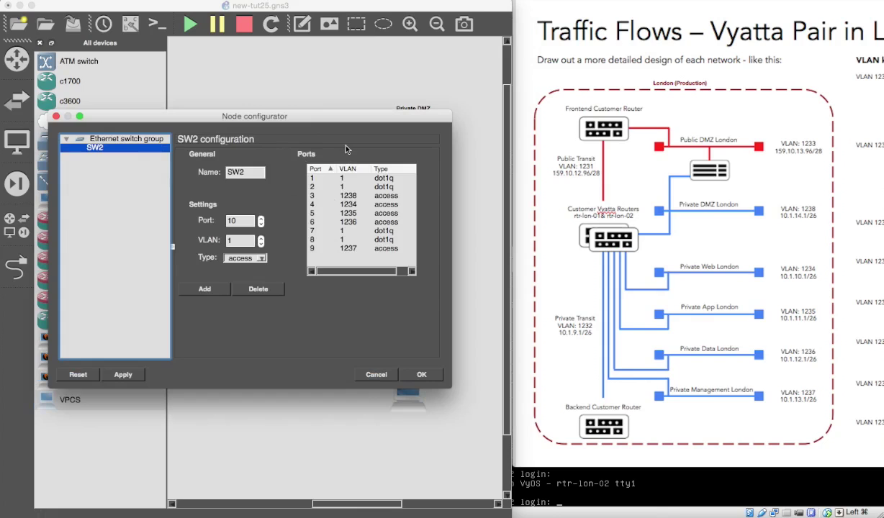
drag(341, 120, 233, 136)
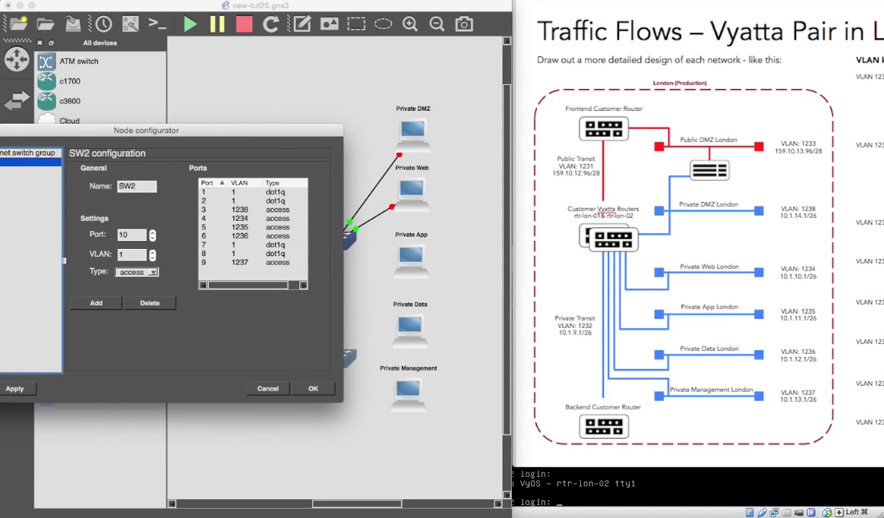
click(268, 389)
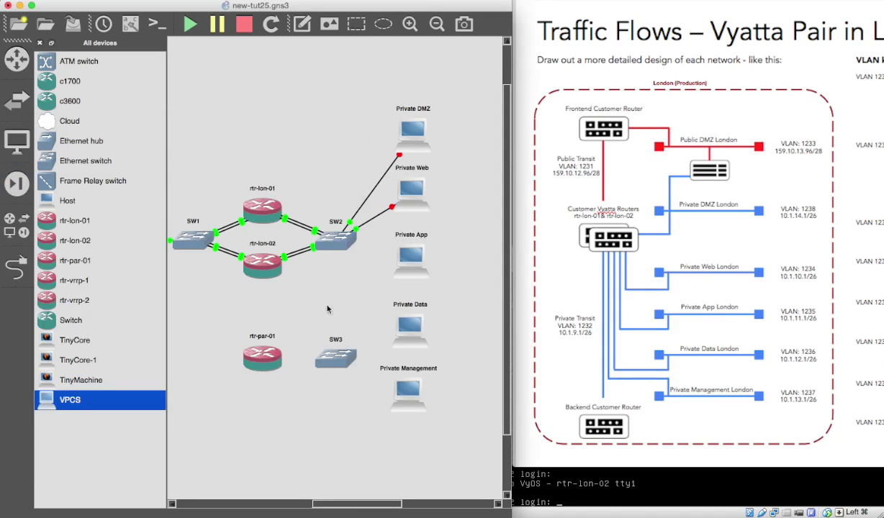
Cable SW2 port 5 to Private App's Ethernet0.
click(9, 272)
click(336, 240)
click(362, 297)
click(407, 254)
click(436, 260)
Cable a free SW2 port to Private Data and port 9 to Private Management, both on Ethernet0.
click(333, 244)
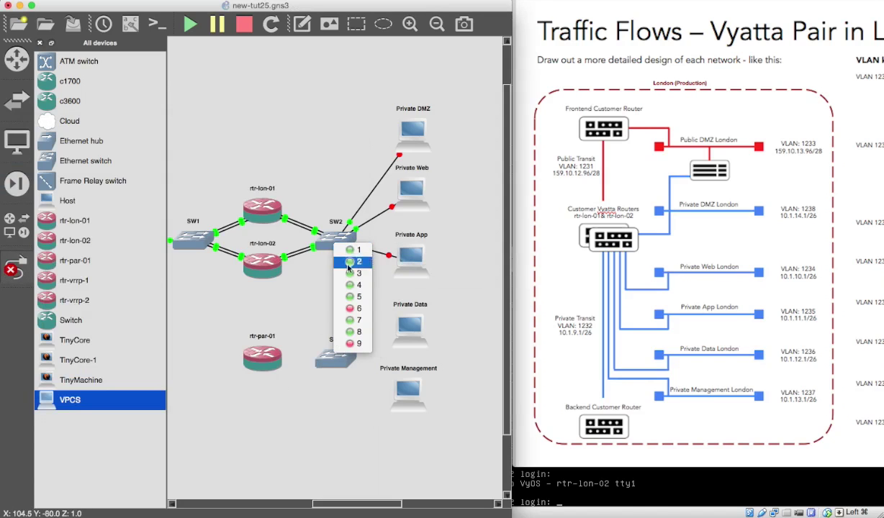
click(351, 303)
click(400, 328)
click(435, 335)
click(335, 239)
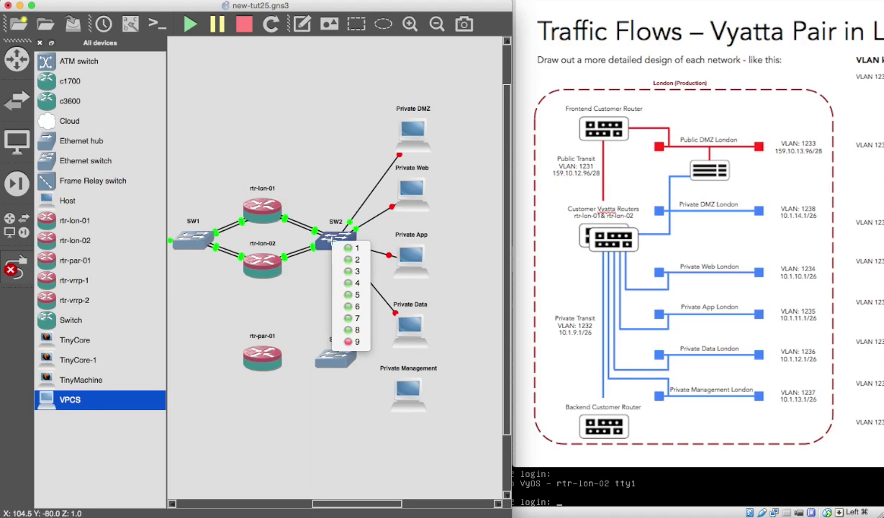
click(354, 342)
click(413, 394)
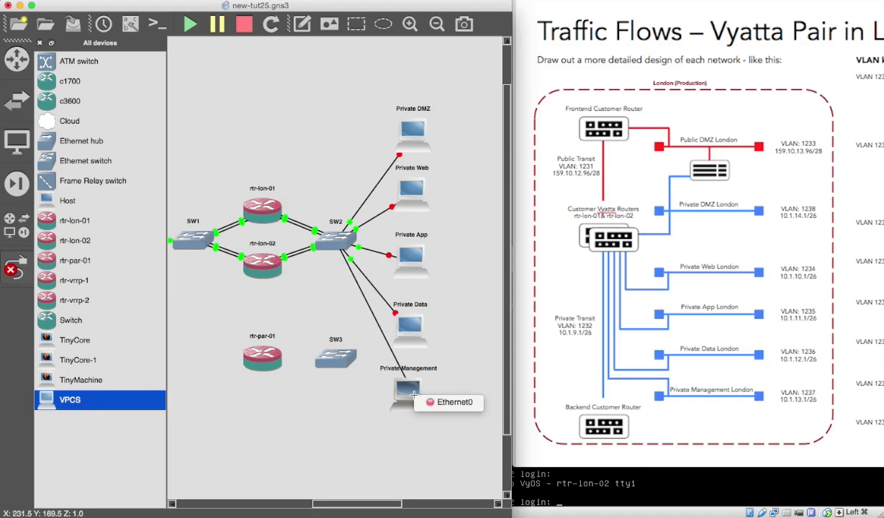
click(450, 402)
click(8, 274)
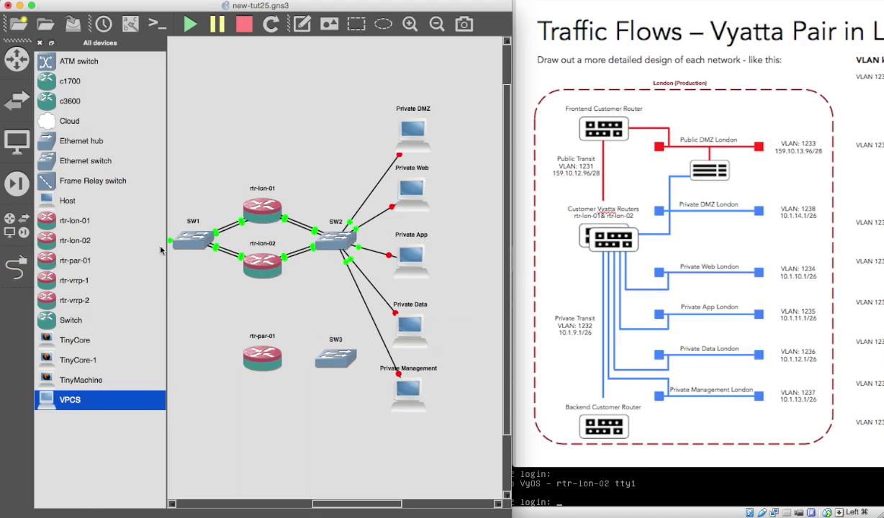
In SW2's port settings, add port 10 to the switch.
right_click(335, 241)
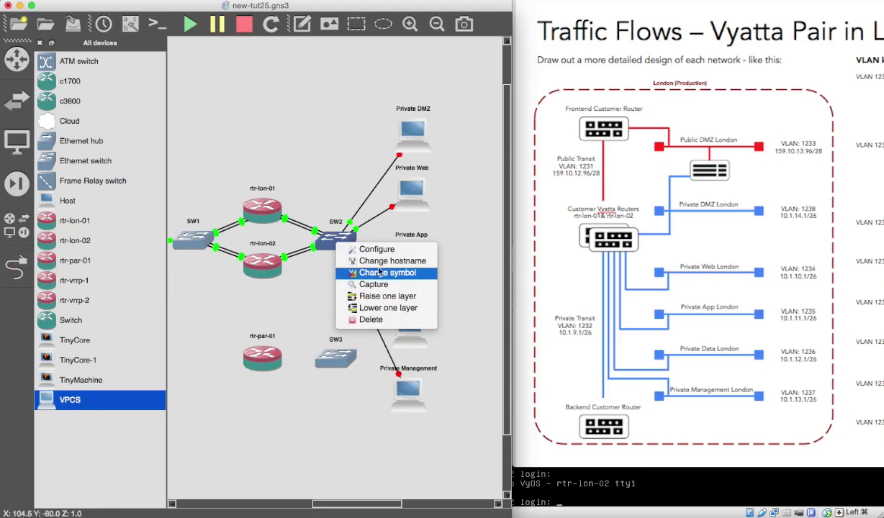
click(366, 249)
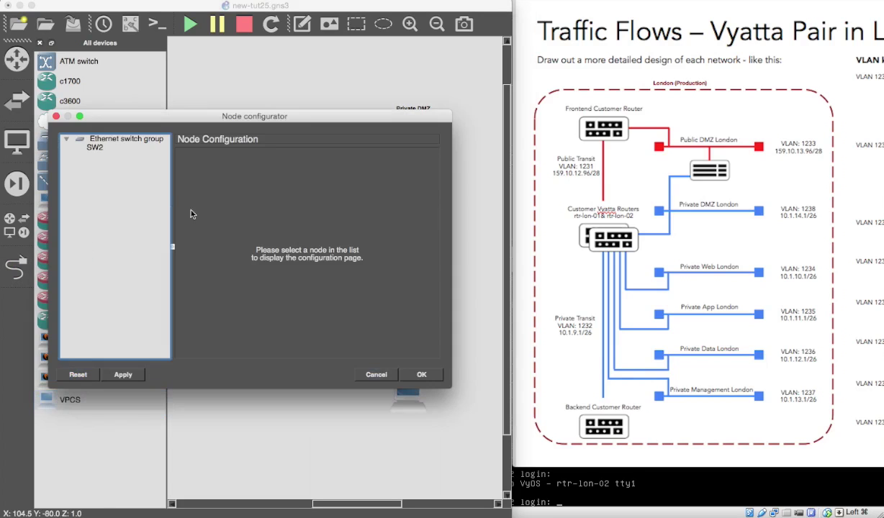
click(95, 147)
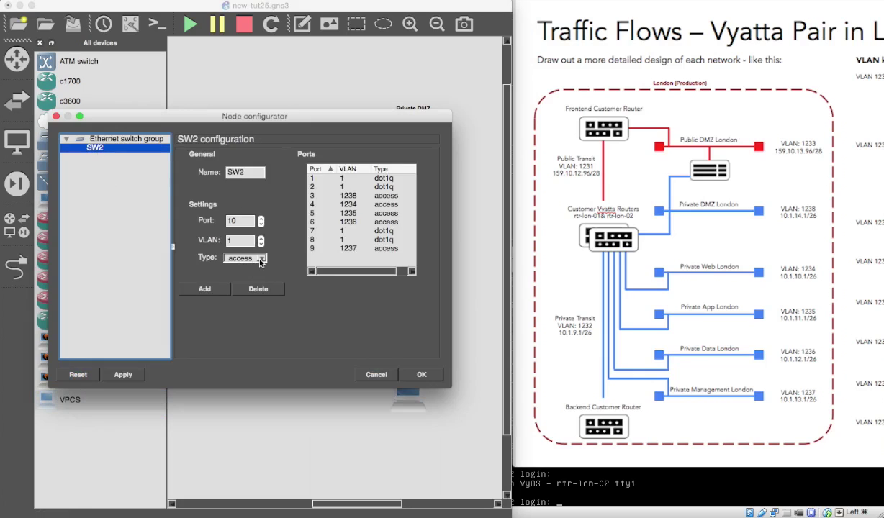
click(261, 261)
click(262, 261)
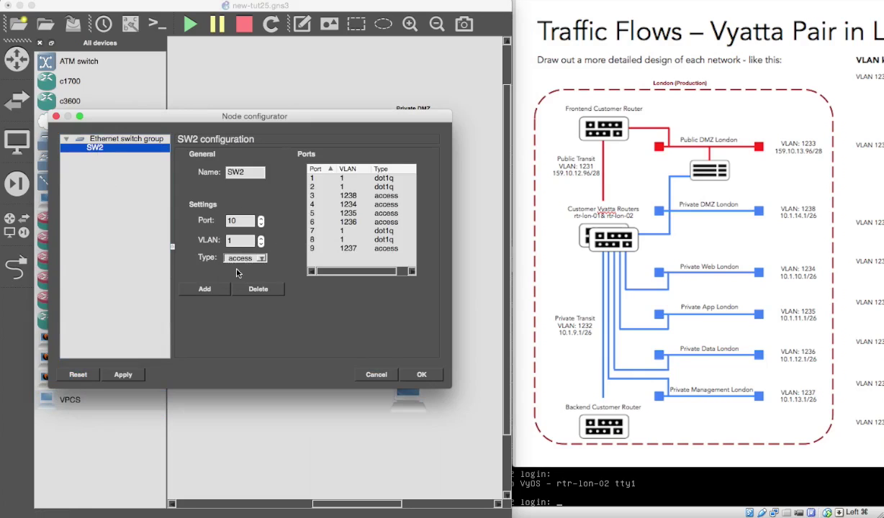
click(206, 289)
click(373, 257)
click(252, 258)
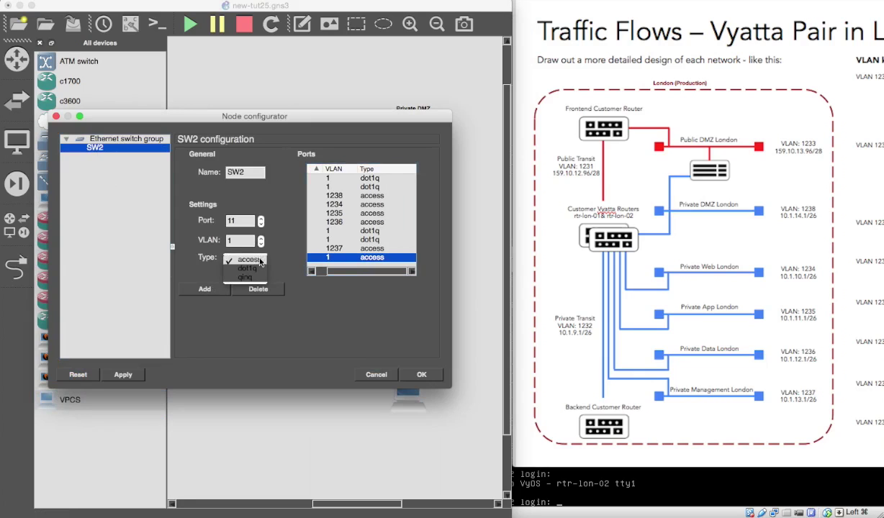
click(252, 271)
click(206, 289)
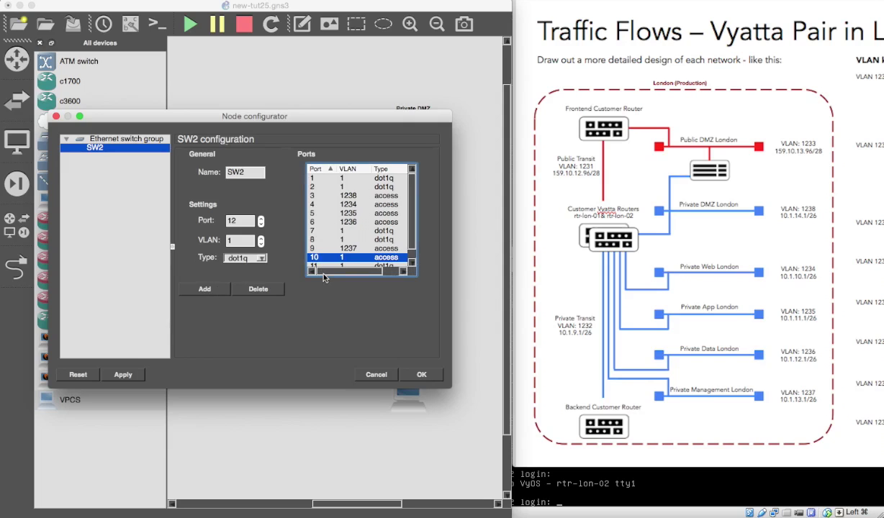
Remove the stray port 11 and make port 10 a dot1q trunk on VLAN 1, then apply.
click(325, 272)
click(410, 261)
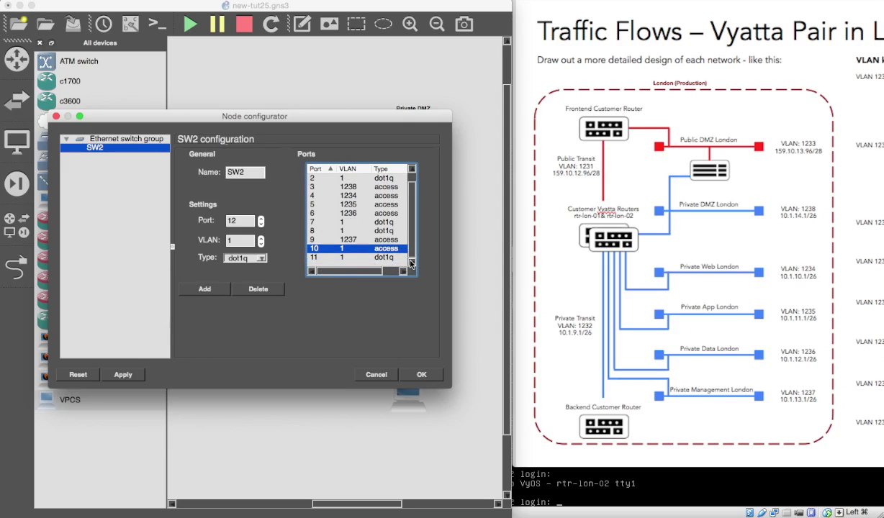
click(332, 251)
click(248, 258)
click(250, 268)
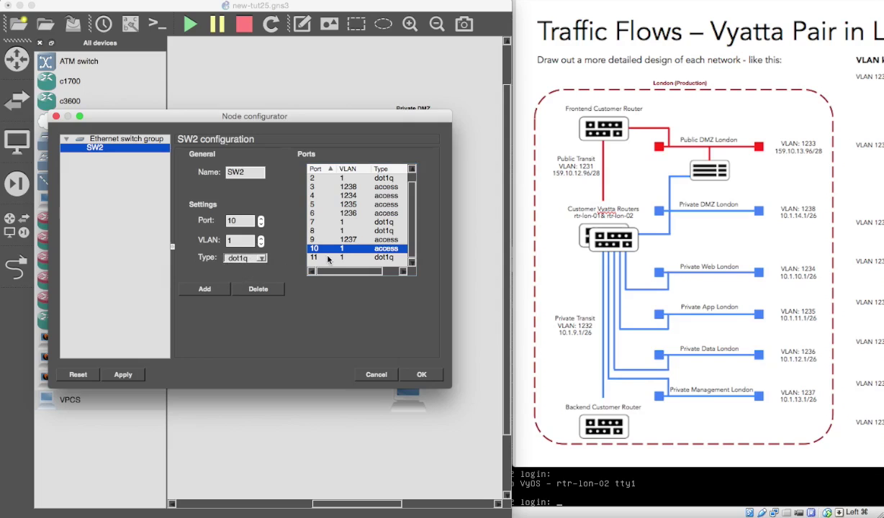
click(329, 258)
click(259, 290)
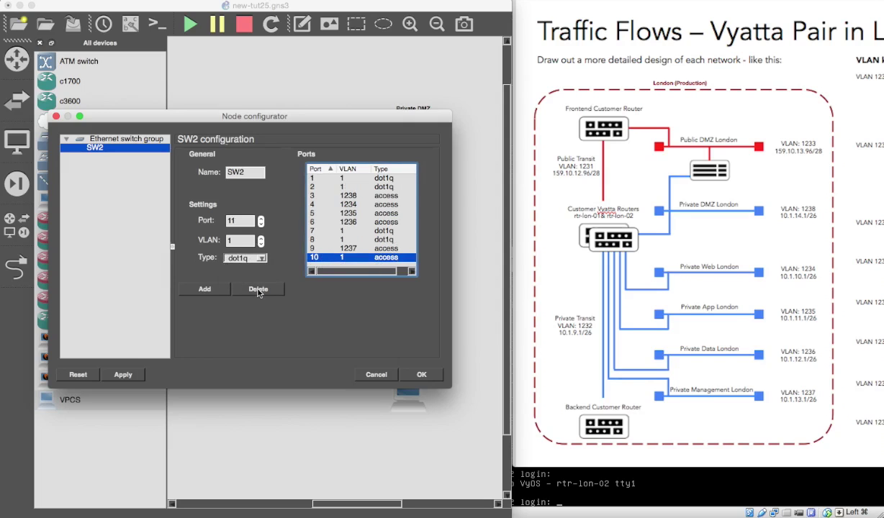
click(333, 259)
click(245, 258)
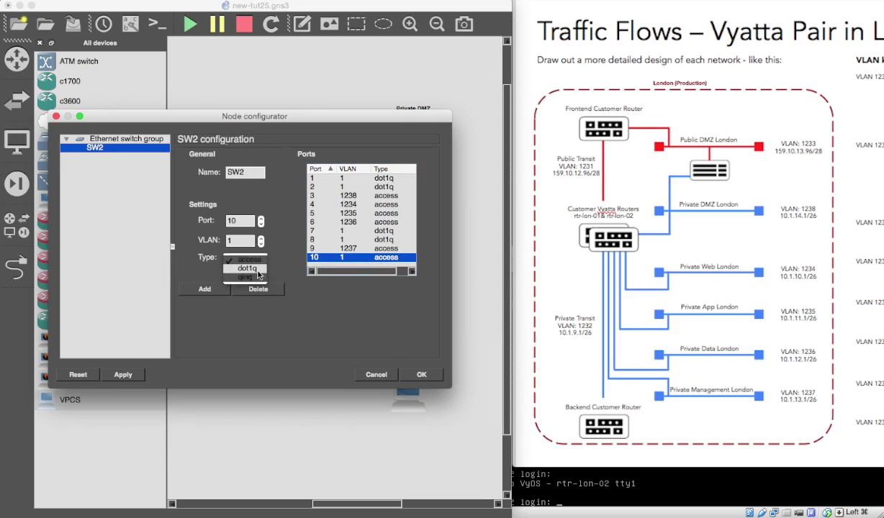
click(257, 273)
click(204, 289)
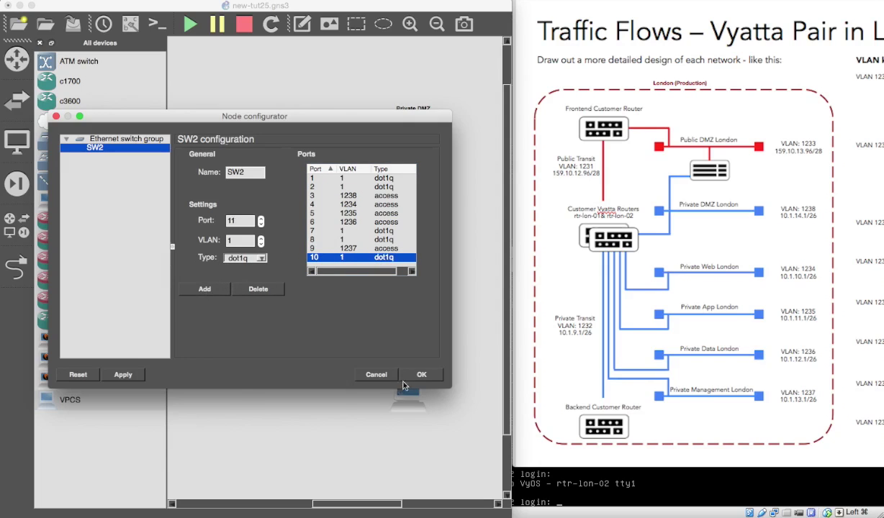
click(421, 375)
click(18, 266)
Cable SW2 port 10 to SW3 port 1 as the trunk, then hide the device list.
click(337, 242)
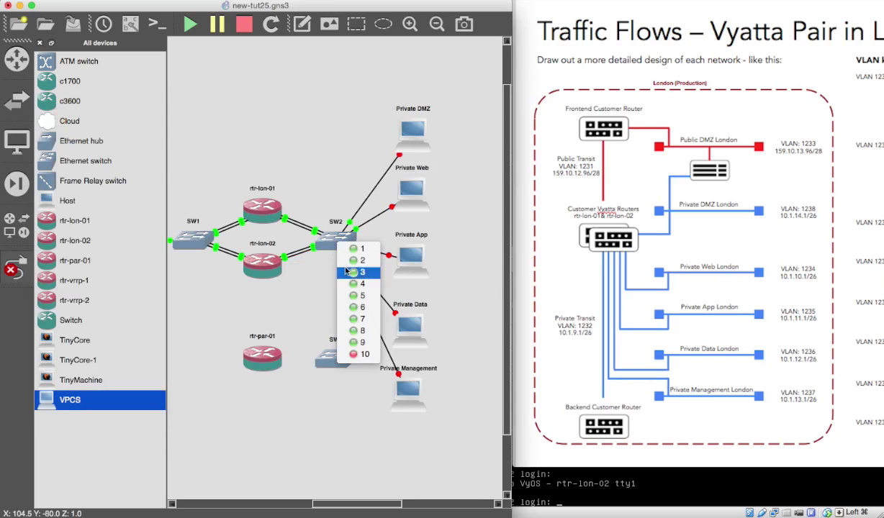
click(355, 354)
click(328, 352)
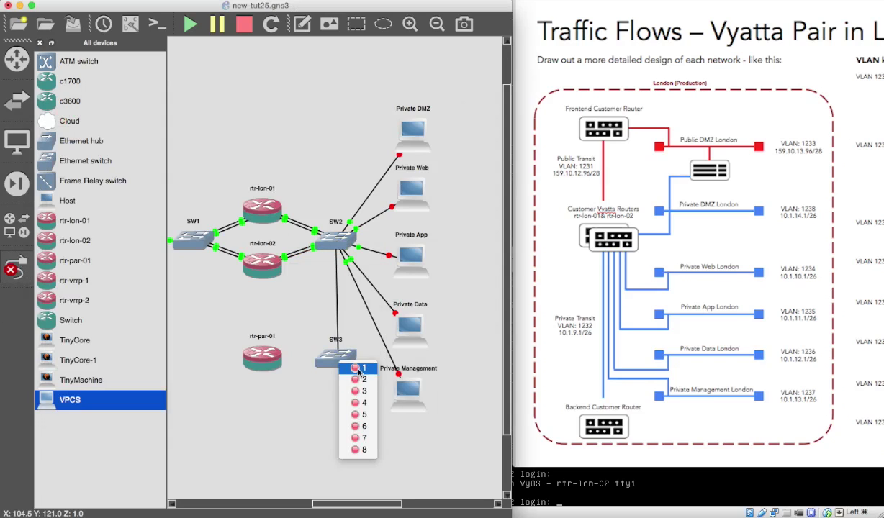
click(359, 369)
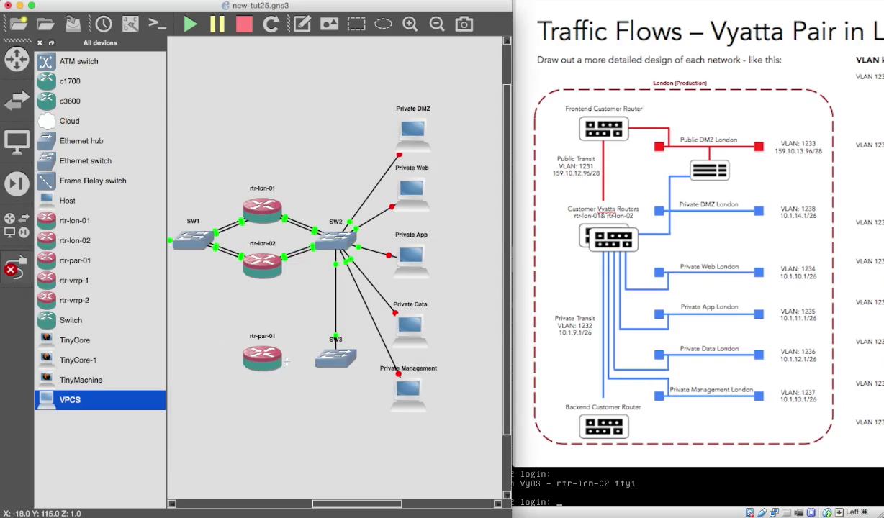
click(15, 265)
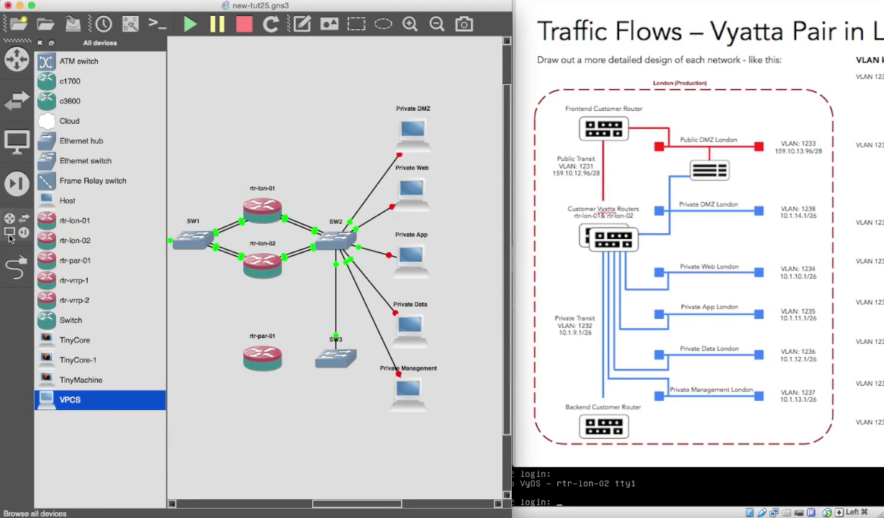
click(16, 224)
scroll(163, 340, left, 4)
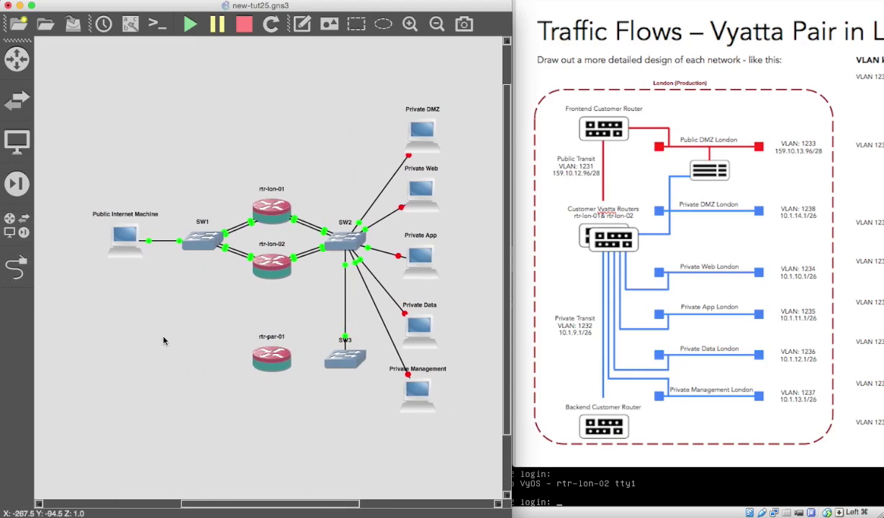
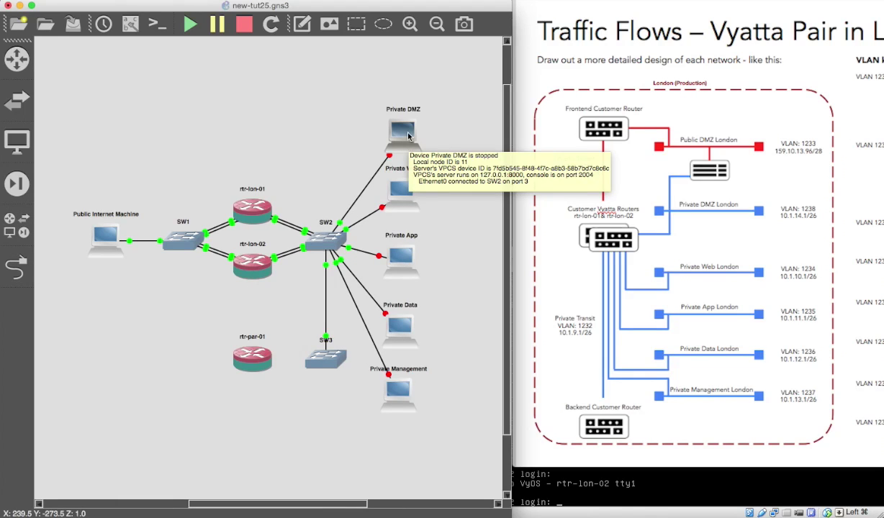
Bring the London VLAN diagram up full size and start the Private DMZ PC.
key(Right)
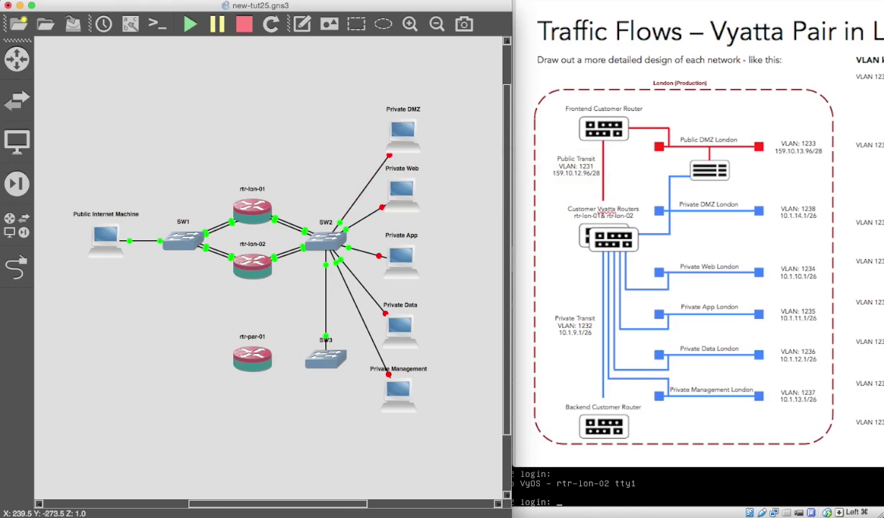
key(Right)
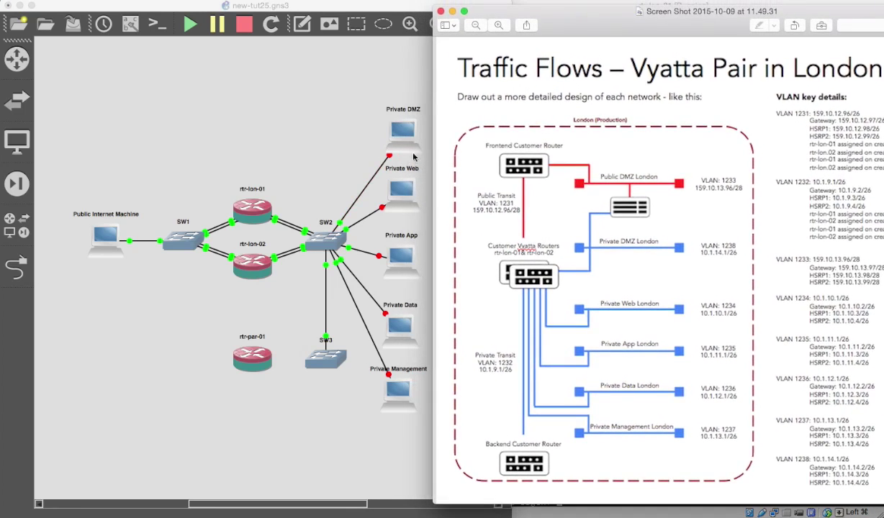
right_click(398, 137)
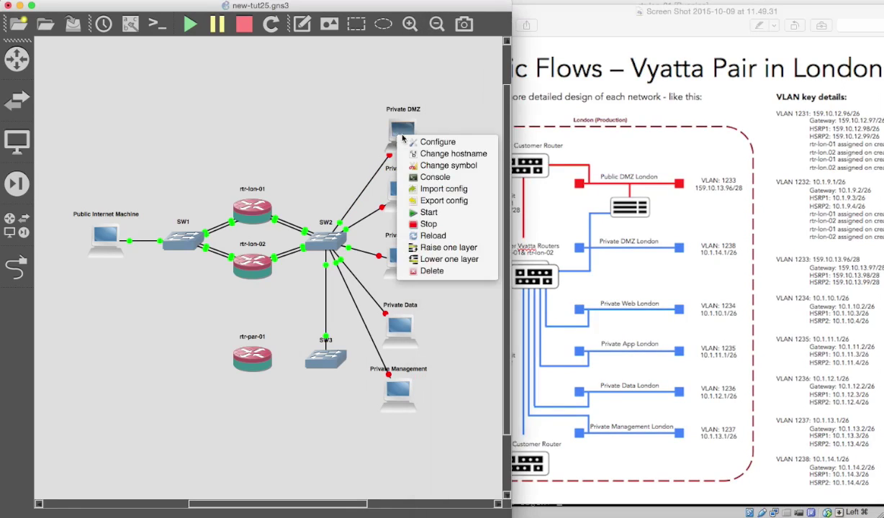
click(429, 213)
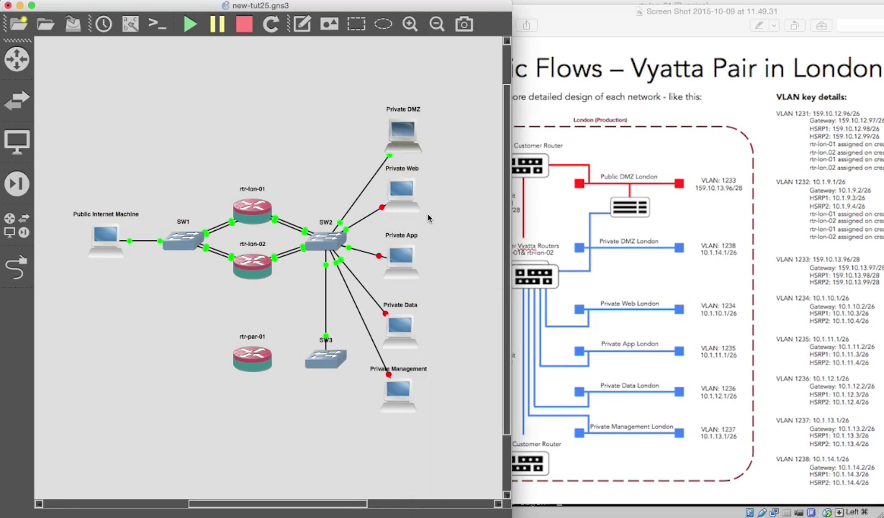
Start the Private Web, App, Data and Management PCs, then open the Private DMZ console.
drag(433, 175, 366, 451)
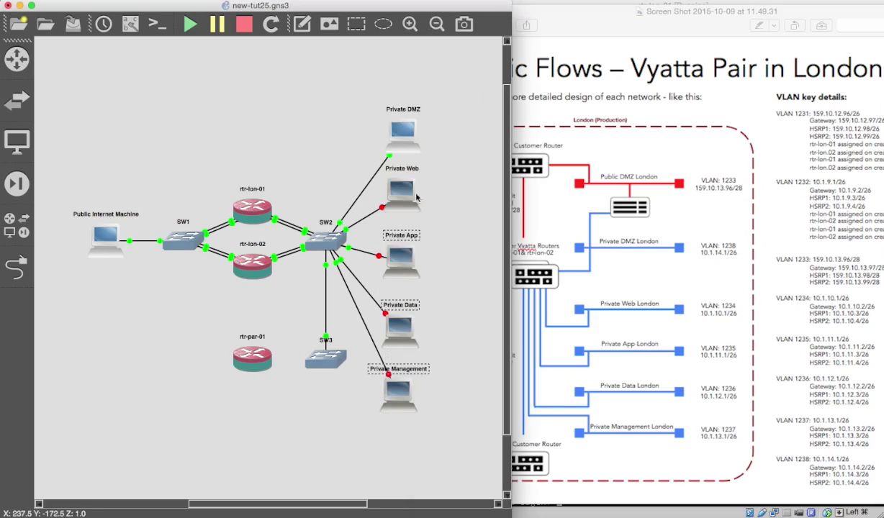
right_click(387, 191)
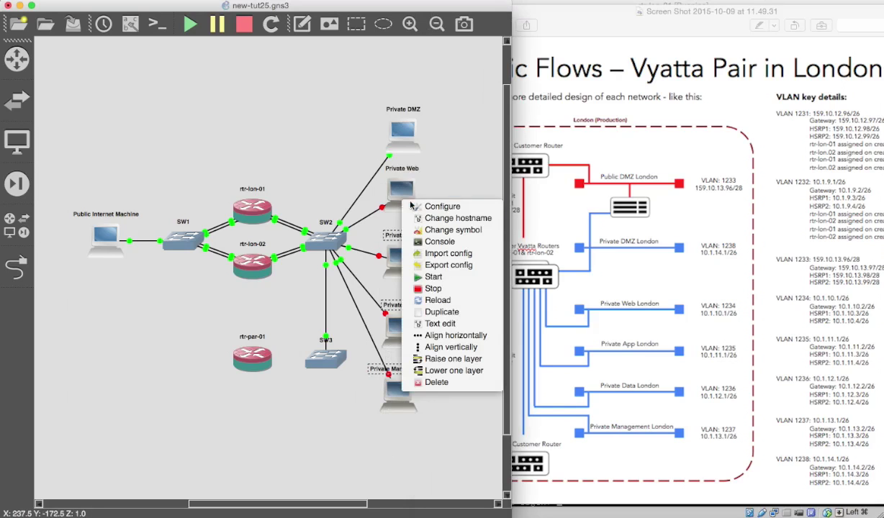
click(432, 282)
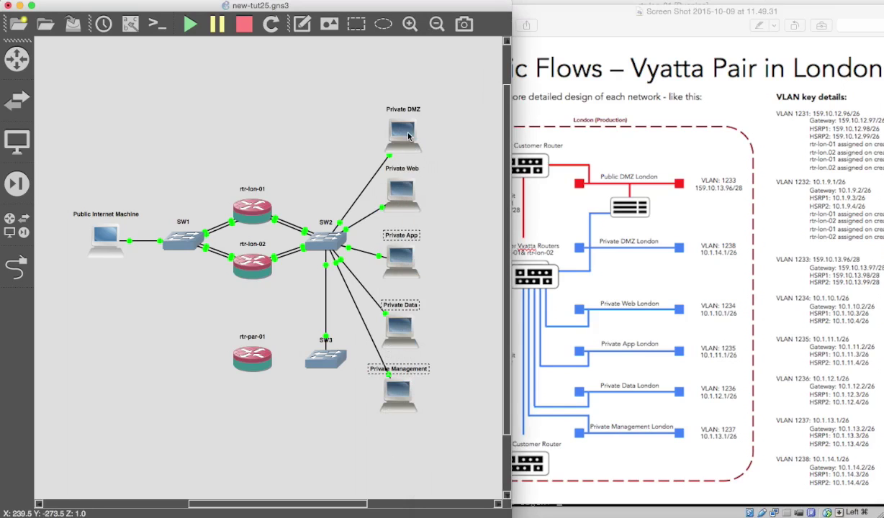
right_click(411, 133)
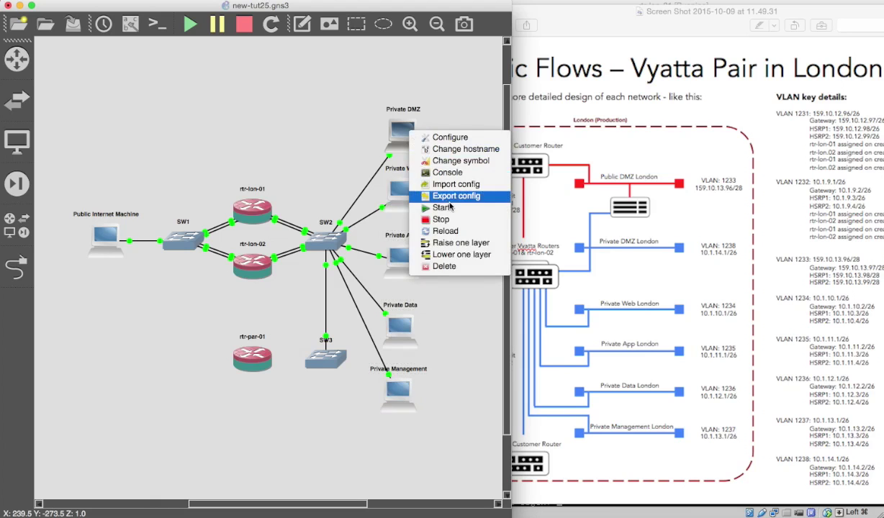
click(447, 174)
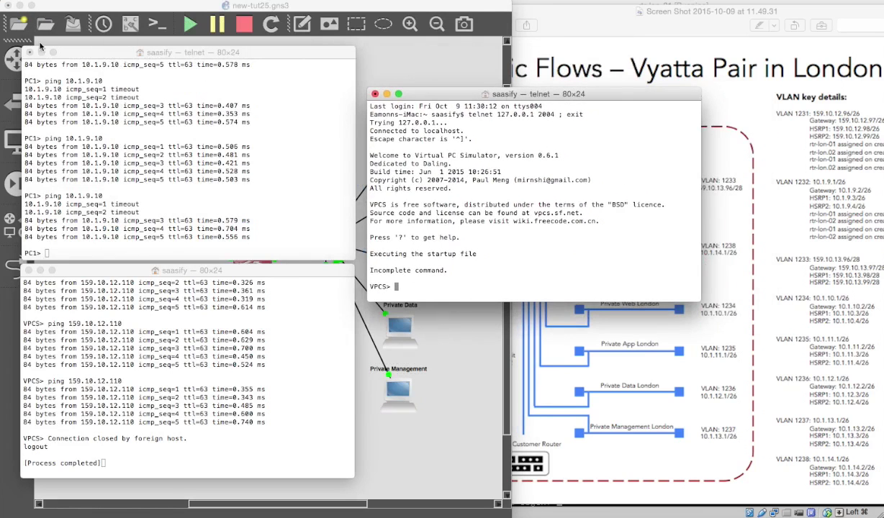
Close the three leftover console windows and move the Private DMZ console to the lower left.
click(29, 53)
click(267, 117)
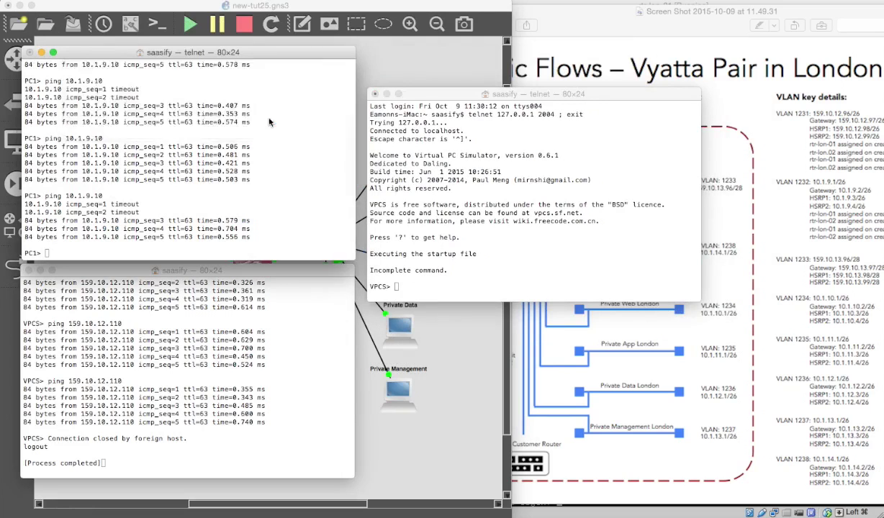
click(29, 270)
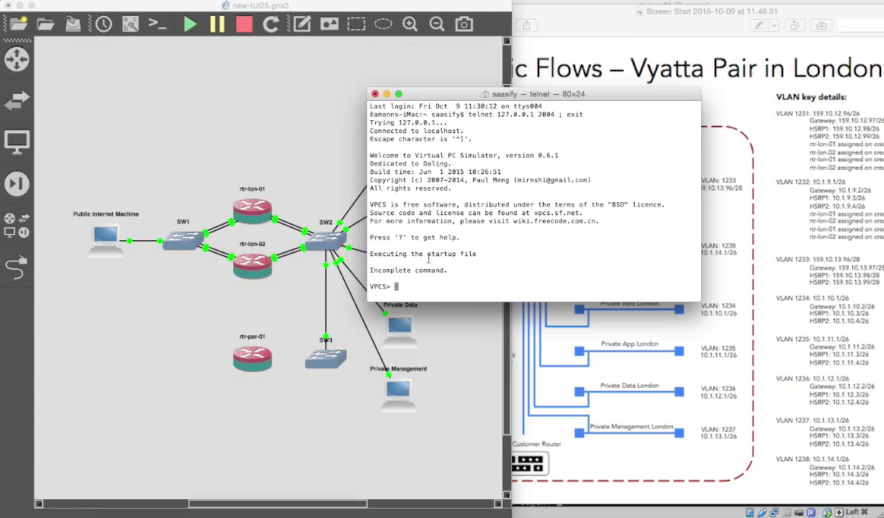
drag(478, 100, 160, 286)
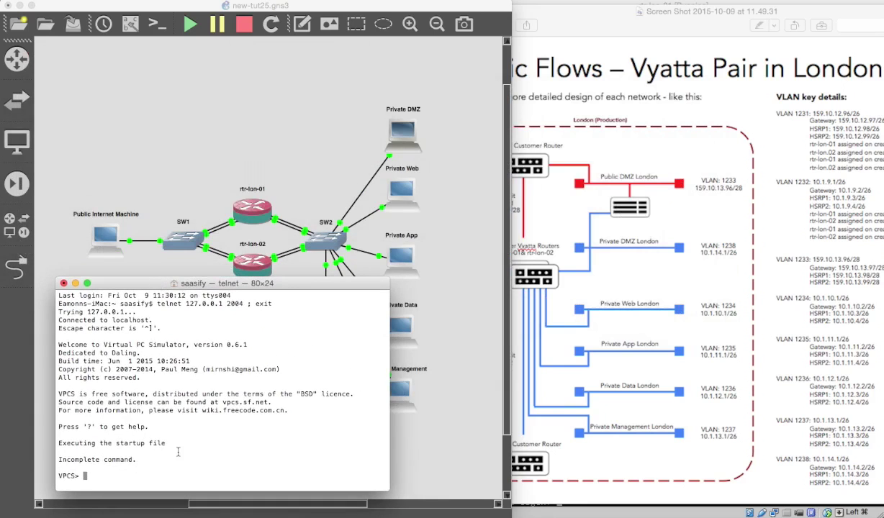
Set the Private DMZ PC to 10.1.14.10/26 with gateway 10.1.14.2.
text(ip)
text(10.1.14.10/26 10)
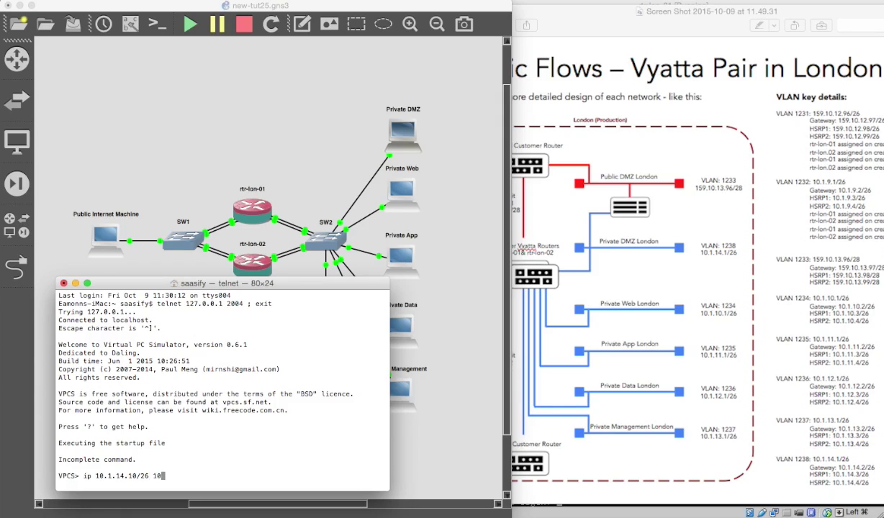
text(.1.14.2)
key(Return)
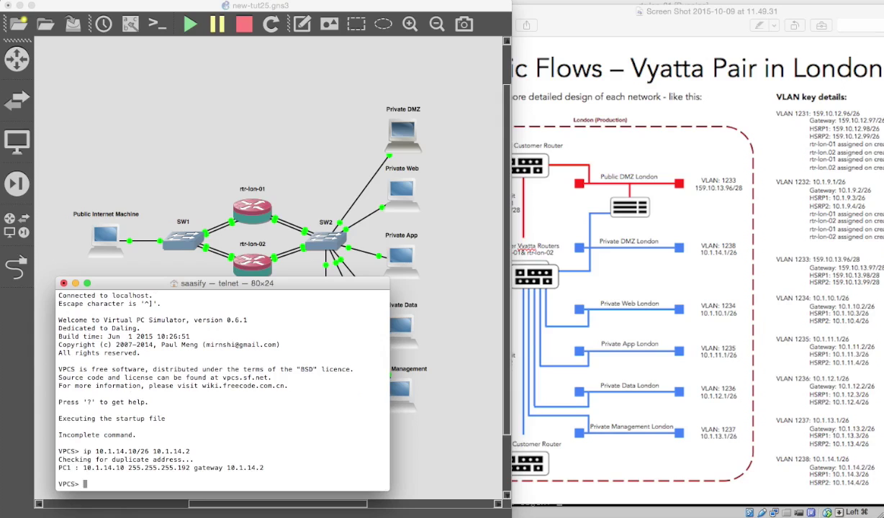
Open the Public Internet Machine's console and display its IP settings with show ip.
right_click(101, 229)
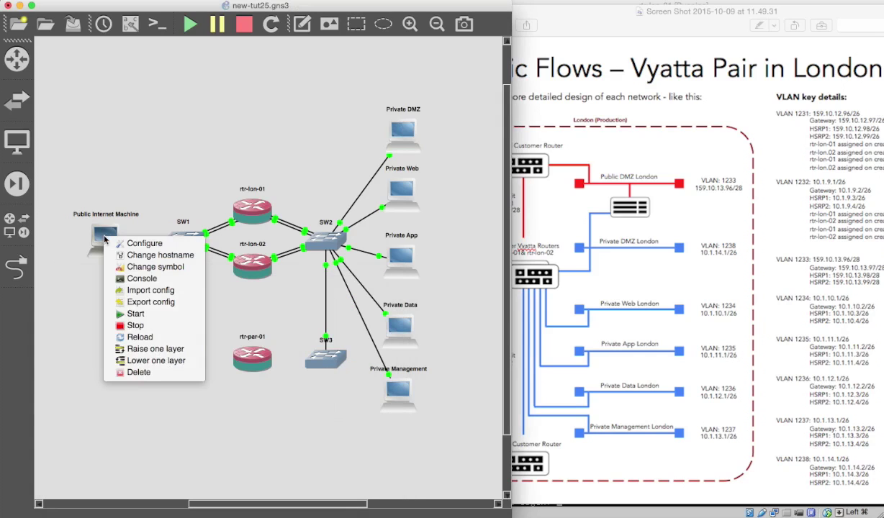
click(142, 279)
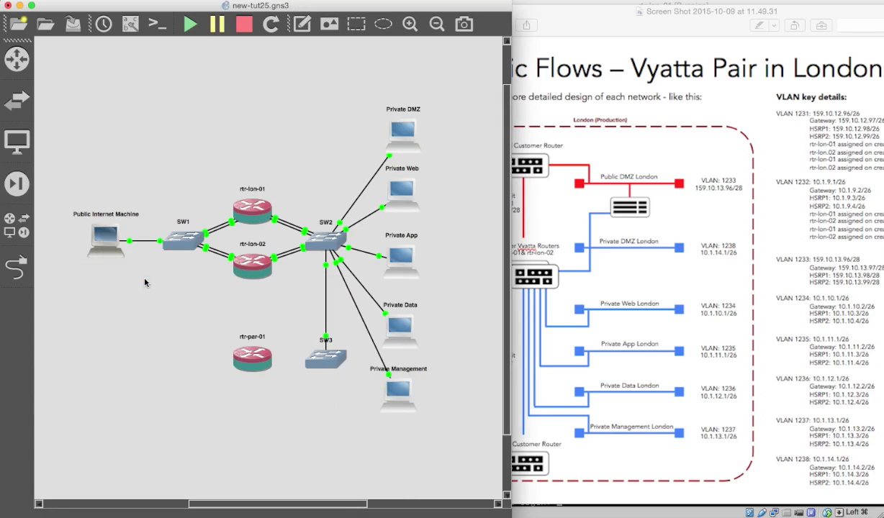
drag(181, 0, 183, 59)
key(Return)
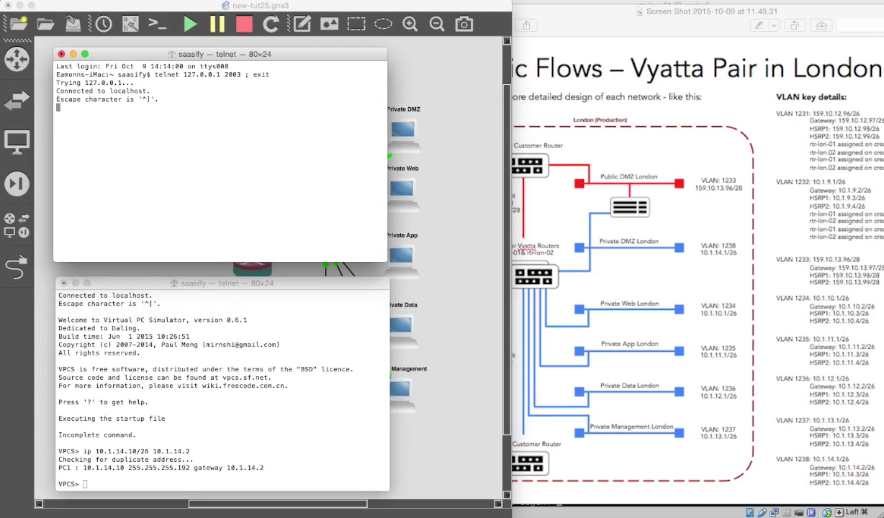
text(show ip)
key(Return)
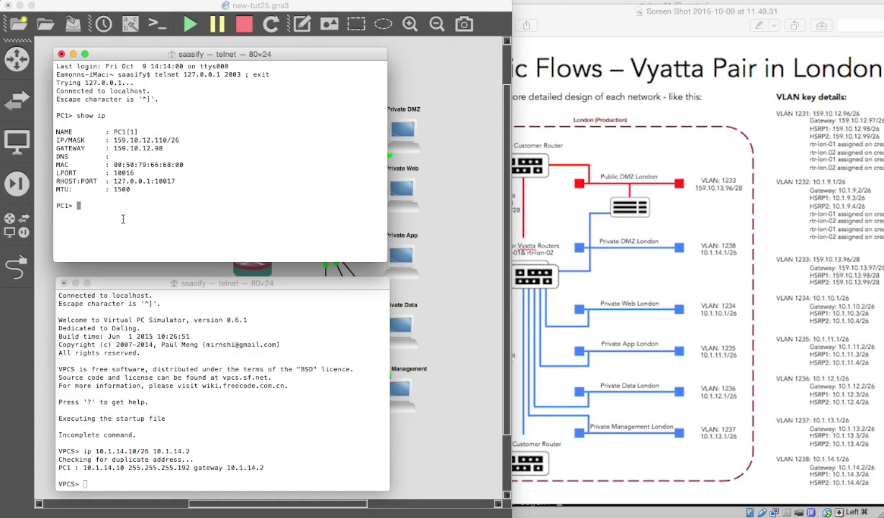
Ping 10.1.14.10 from the public machine, which fails, then close its console.
text(ping 10.1.14.10)
key(Return)
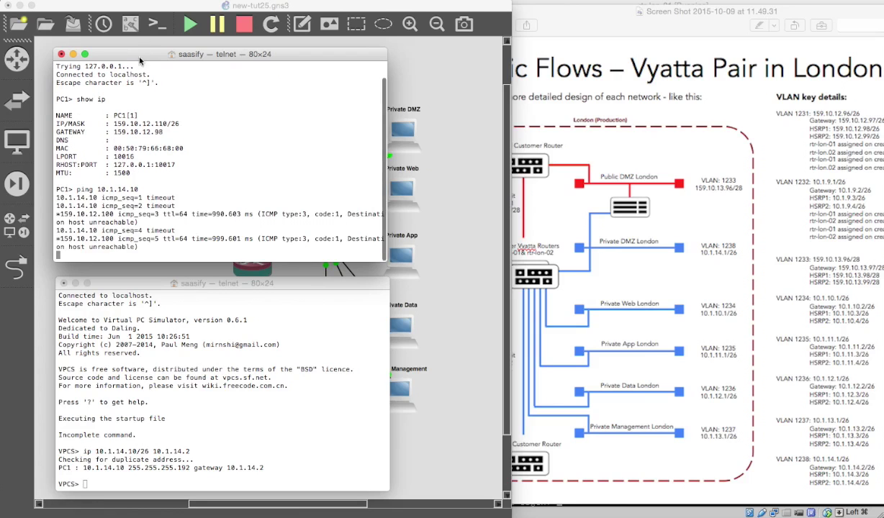
drag(134, 56, 234, 321)
key(super+m)
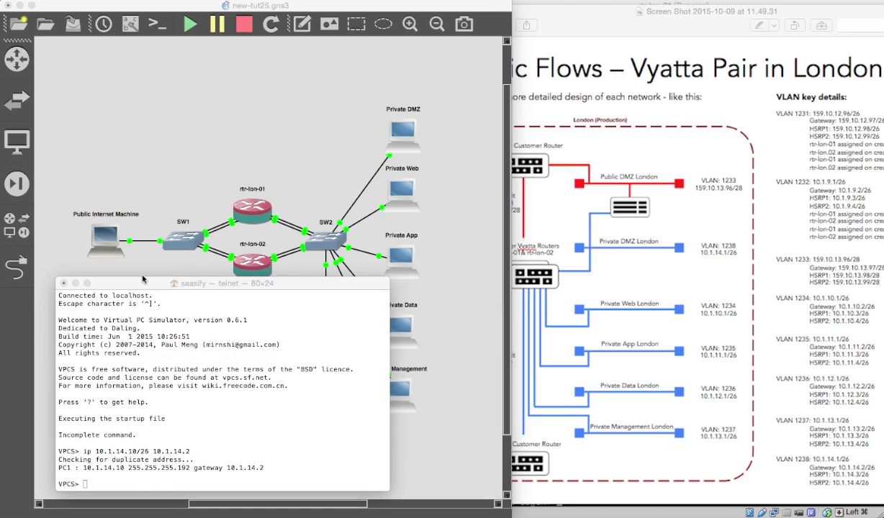
Set the Private Web PC to 10.1.10.10/26 with gateway 10.1.10.2.
right_click(392, 191)
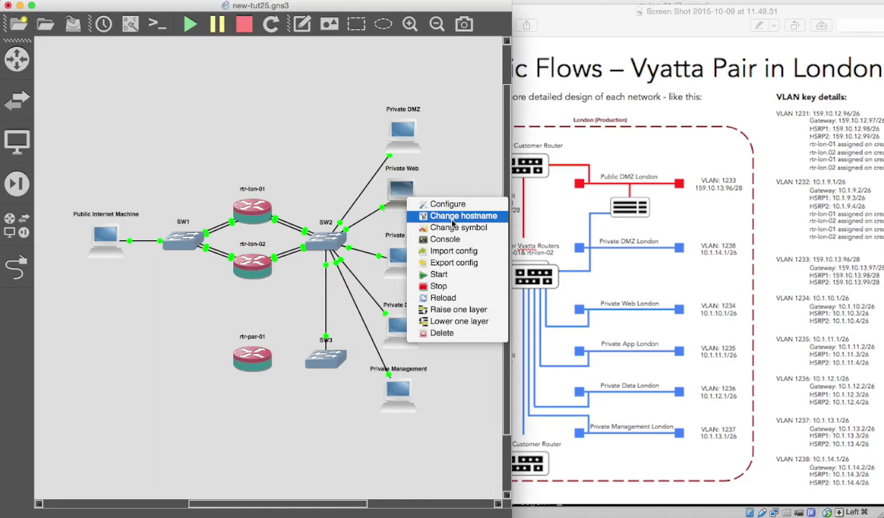
click(440, 241)
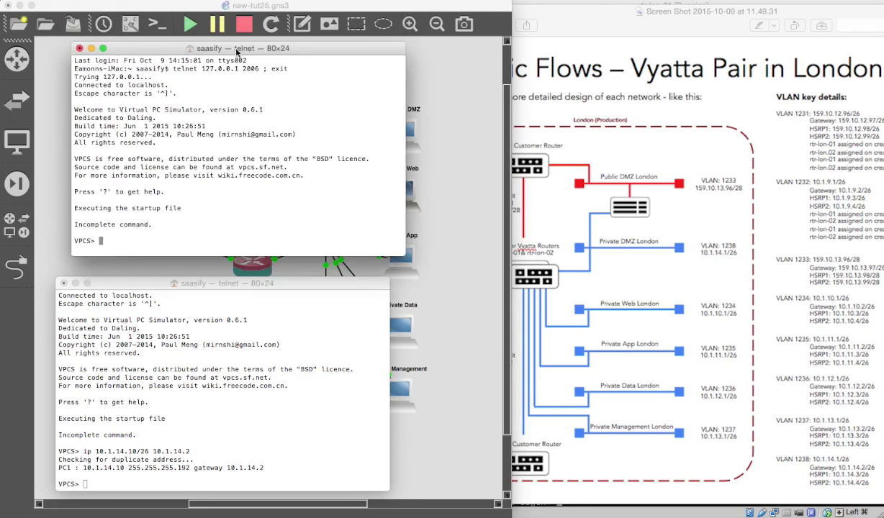
text(ip 10.)
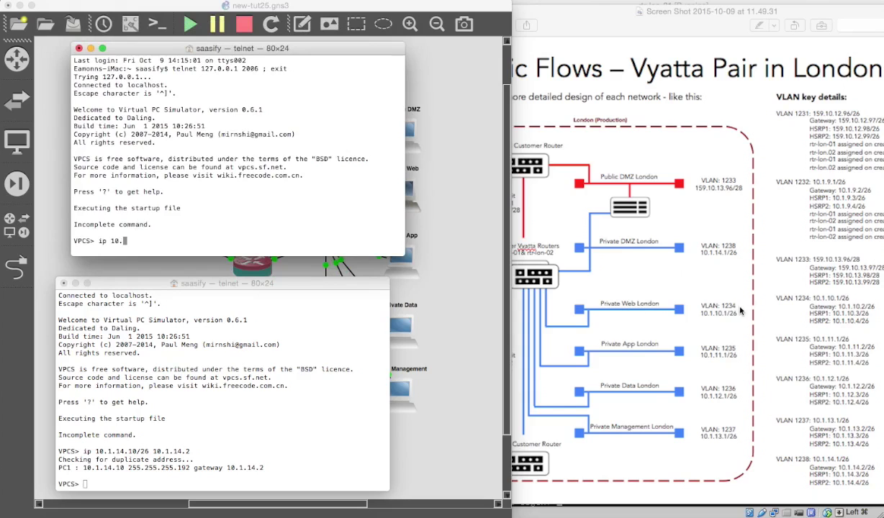
text(1.10.10/26 10.1.10.)
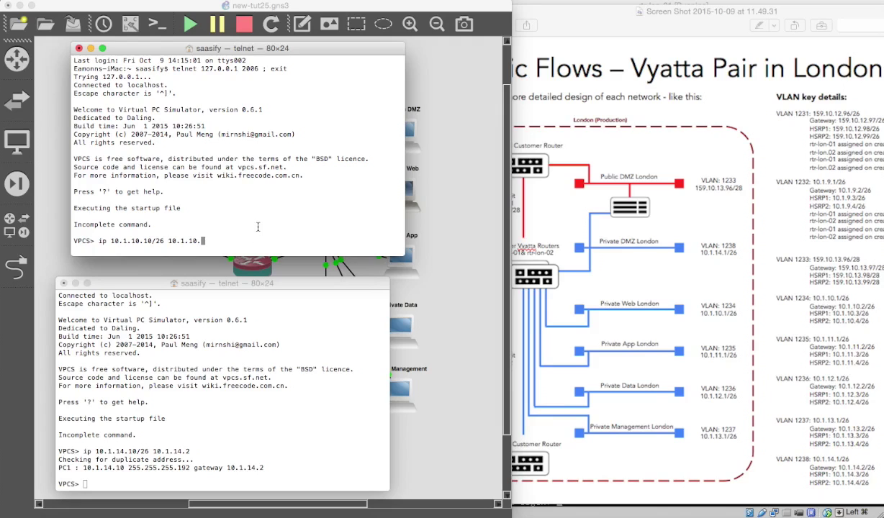
text(2)
key(Return)
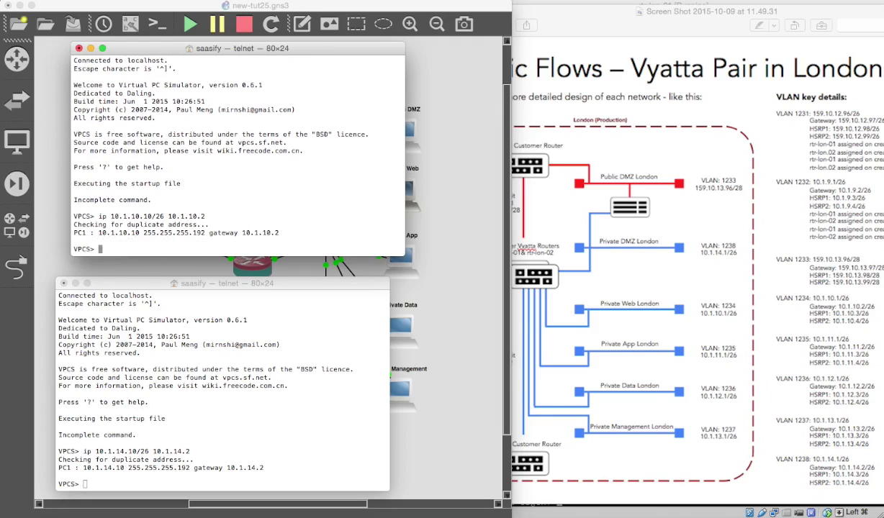
Minimize the Private Web and Private DMZ console windows.
double_click(242, 48)
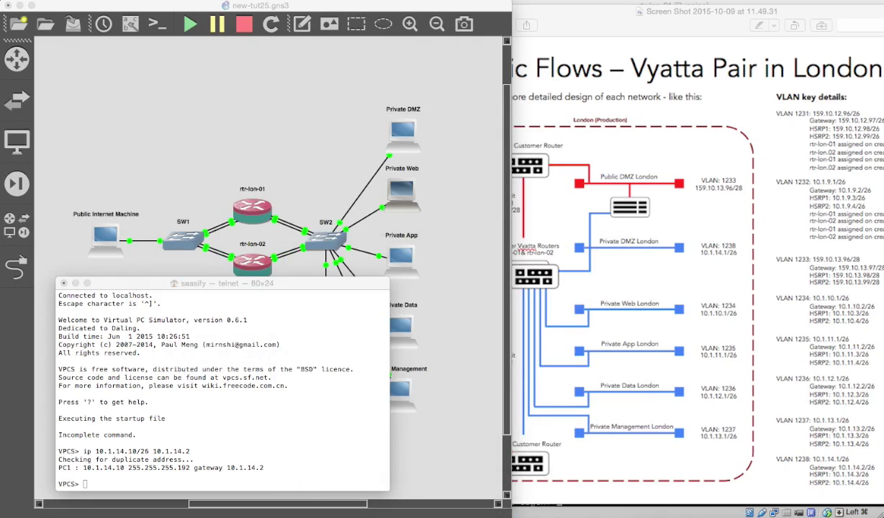
double_click(265, 283)
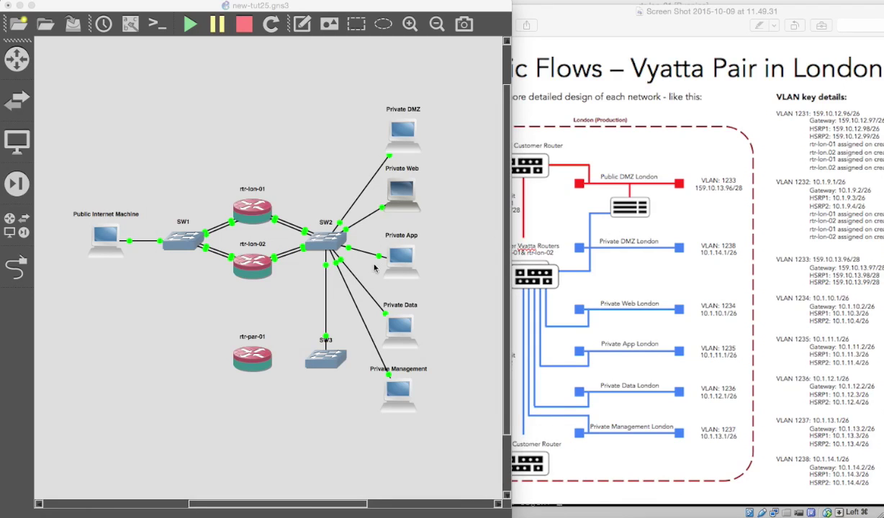
right_click(385, 256)
click(309, 435)
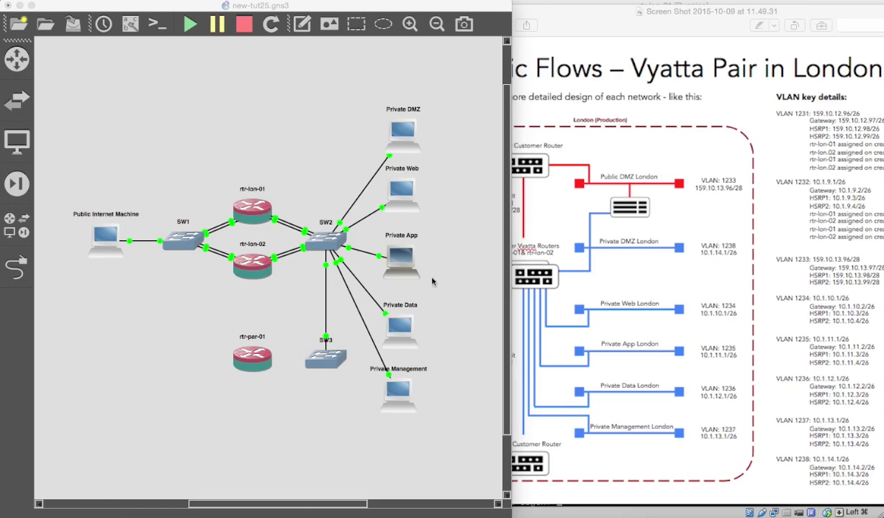
Run 'ip 10.1.11.10/26 10.1.11.2' in the Private App PC's console.
right_click(392, 261)
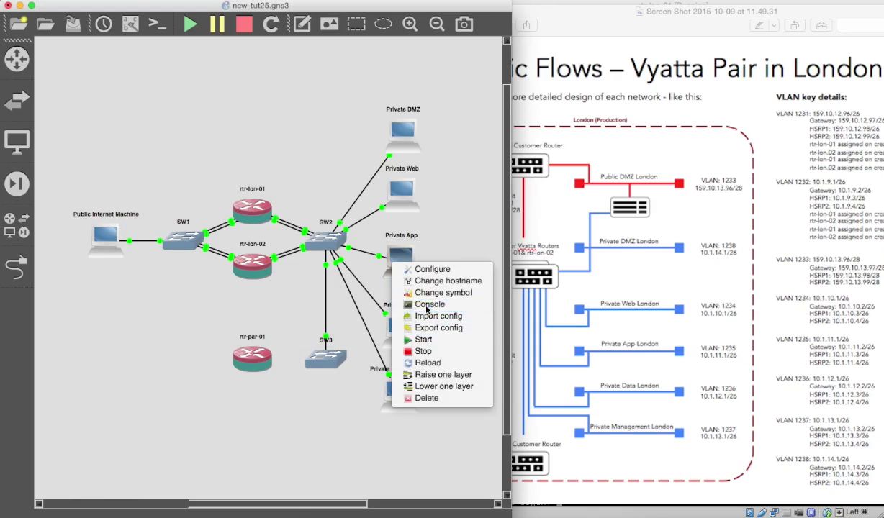
click(427, 308)
text(ip 10.1.)
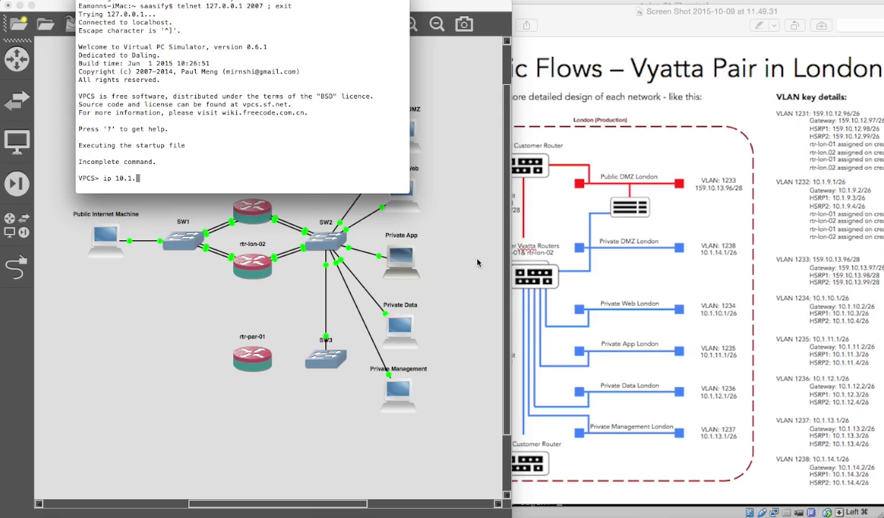
text(11.10/26 10.1.11.2)
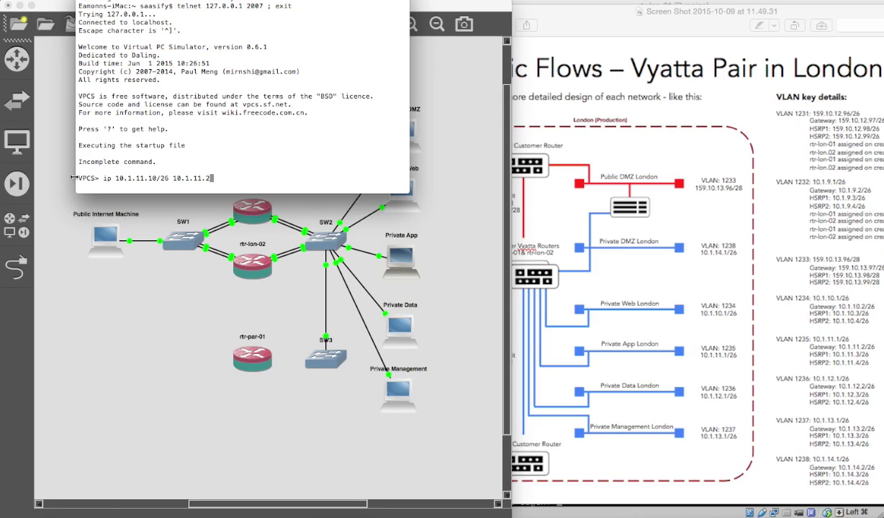
key(Return)
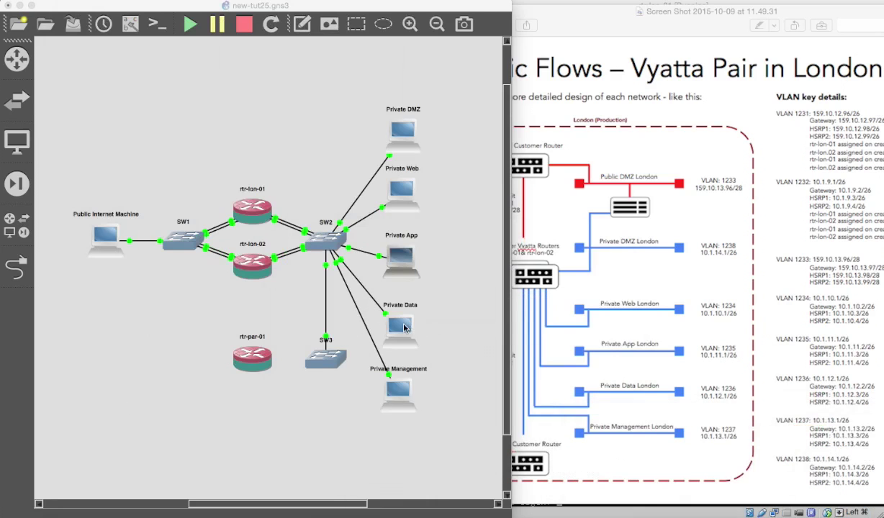
Run 'ip 10.1.12.10/26 10.1.12.2' in the Private Data PC's console, then close it.
right_click(388, 317)
click(443, 365)
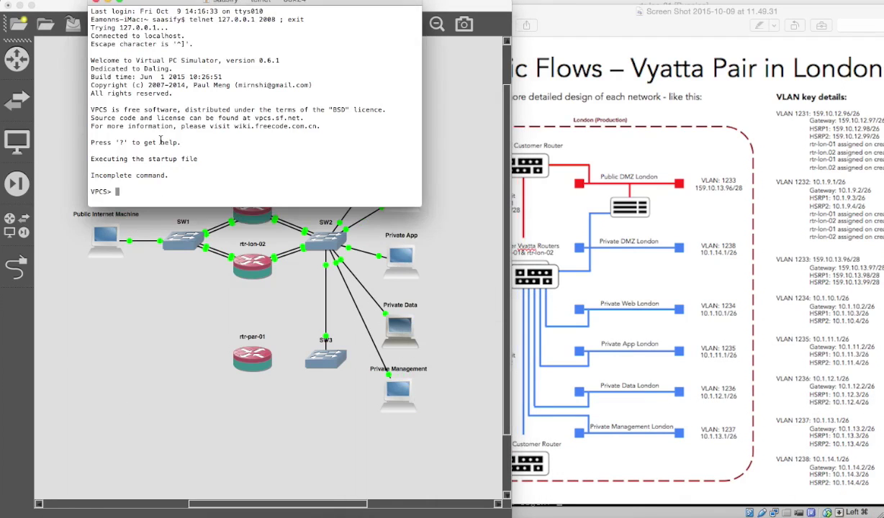
text(ip 10.1.1)
text(2.10/26 10.1.12.2)
key(Return)
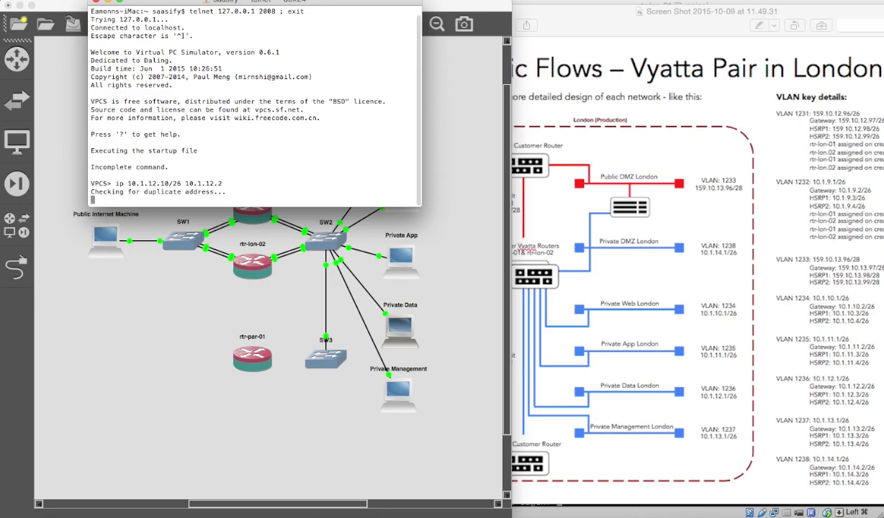
key(super+Tab)
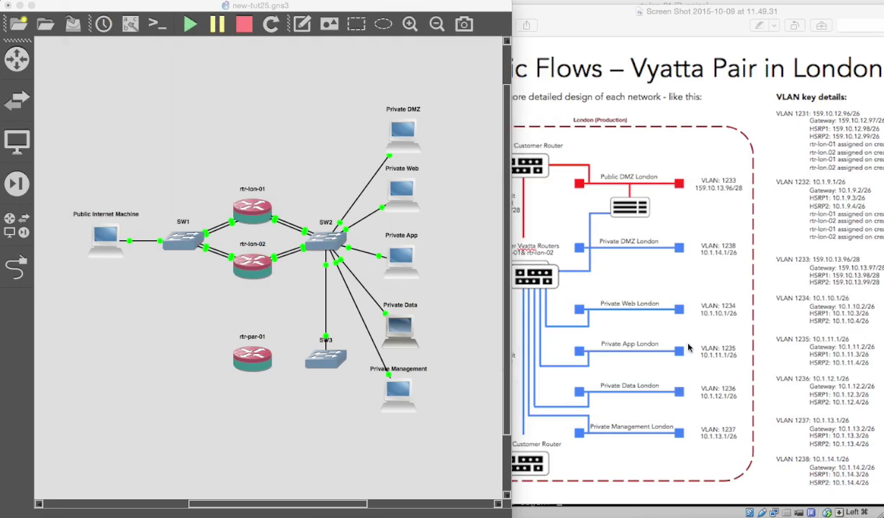
Run 'ip 10.1.13.10/26 10.1.13.2' in the Private Management PC's console, then close it.
right_click(398, 390)
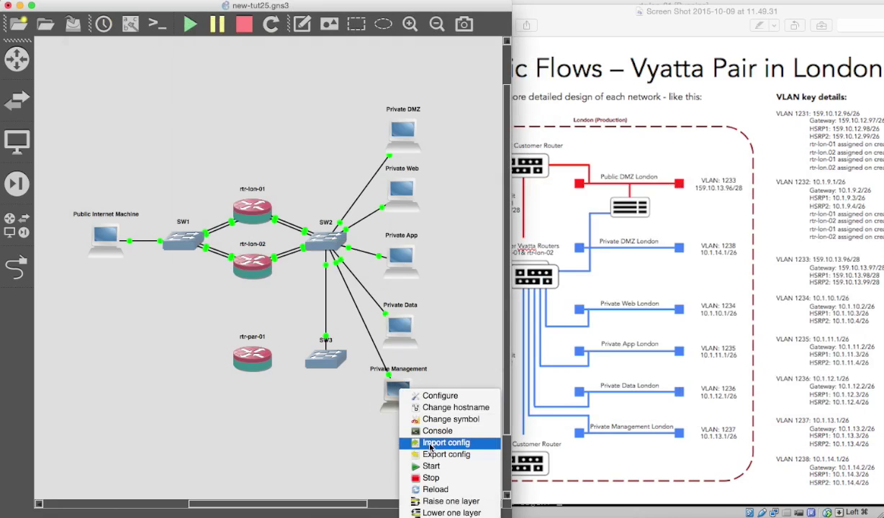
click(432, 430)
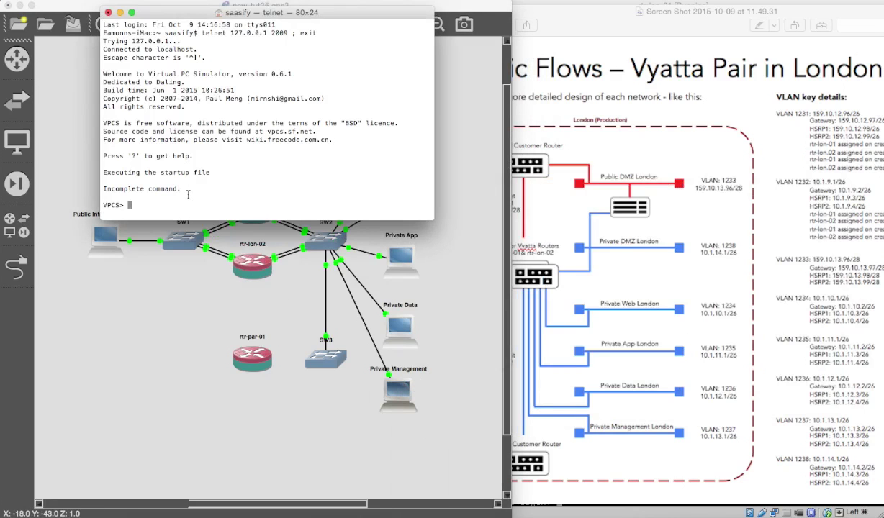
text(ip 10.1)
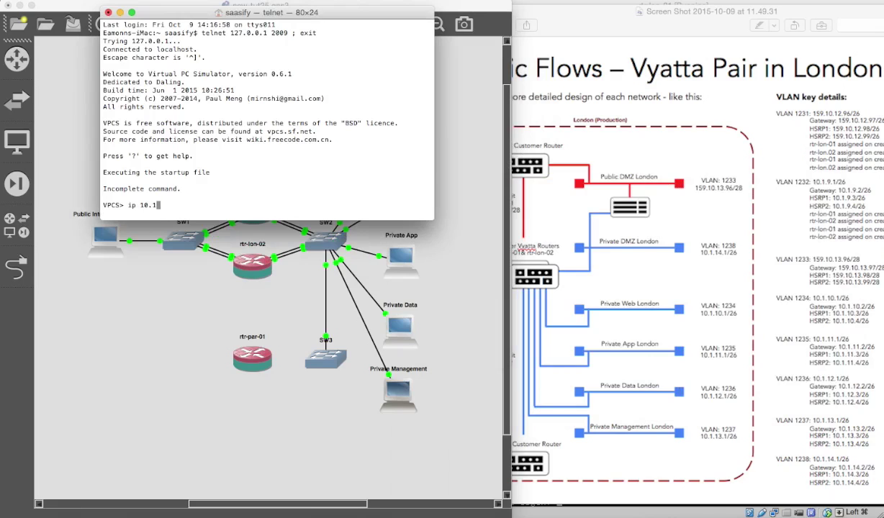
text(.13.10/26 10.1.13.2)
key(Return)
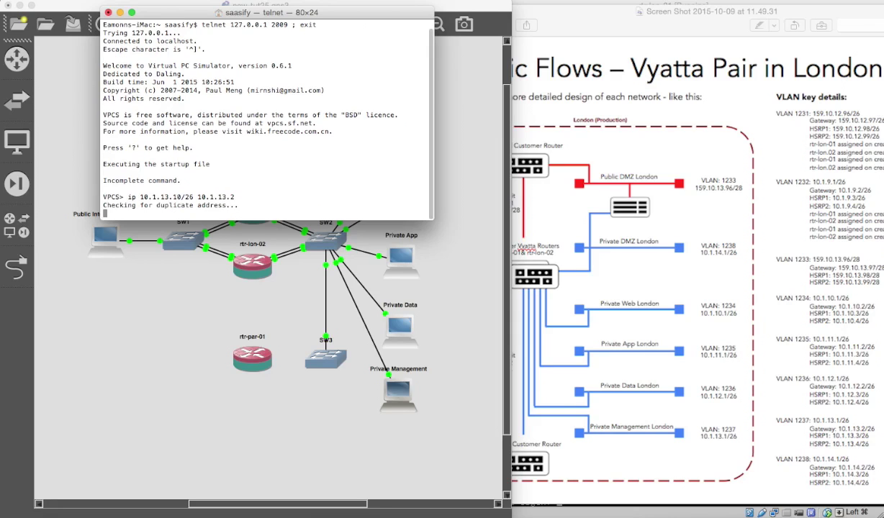
drag(171, 16, 686, 108)
key(super+h)
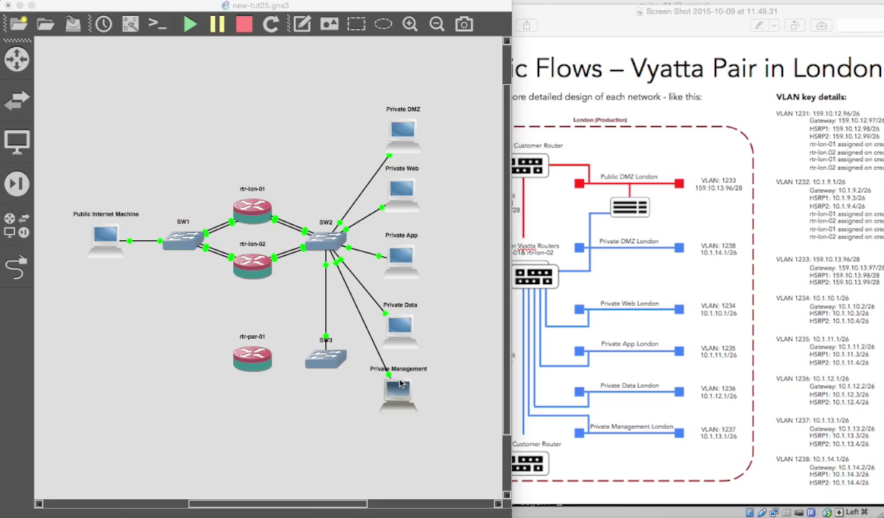
double_click(400, 385)
drag(392, 415, 213, 182)
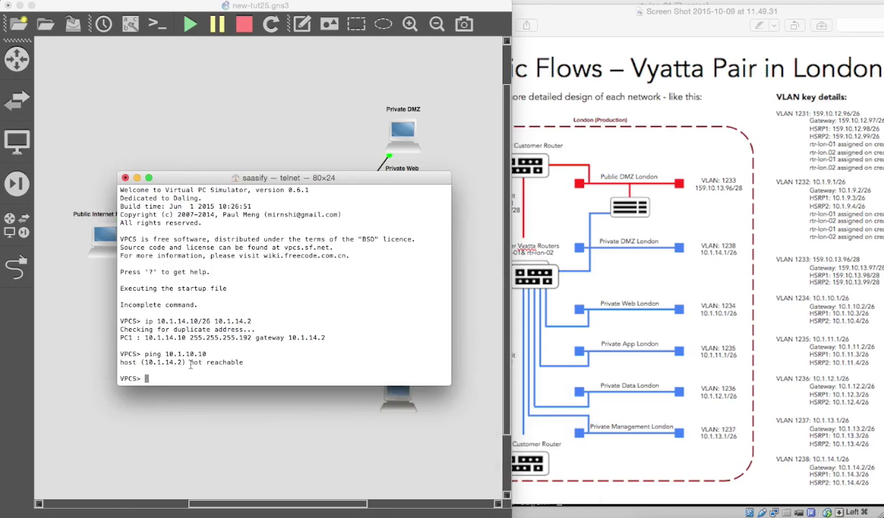
drag(214, 321, 252, 321)
click(137, 178)
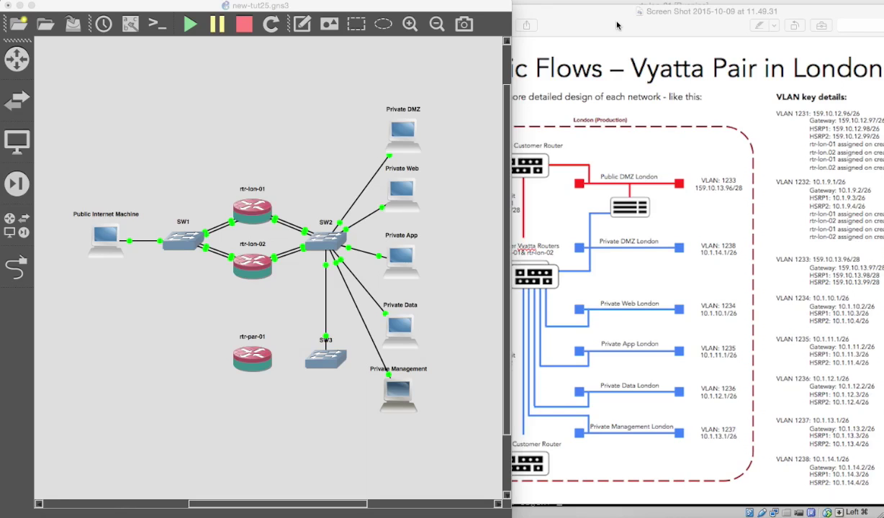
Hide the diagram and enter configuration mode on rtr-lon-01.
double_click(570, 9)
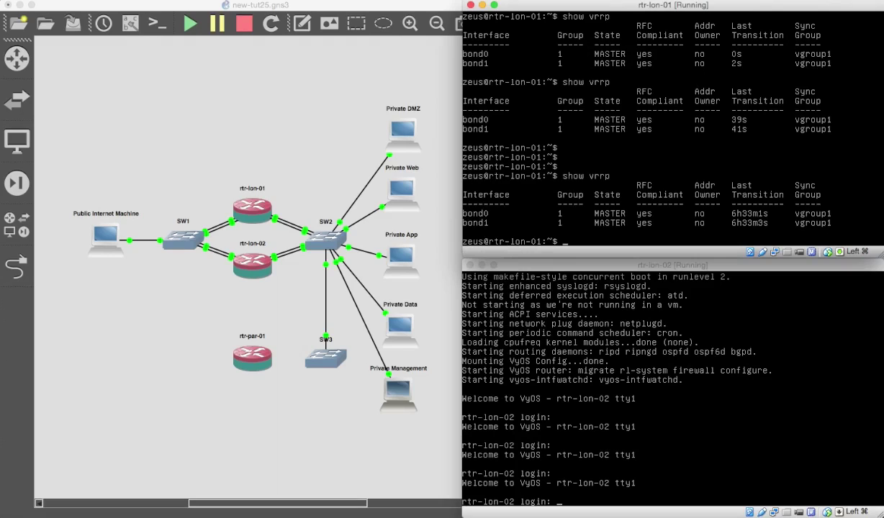
text(config)
key(Return)
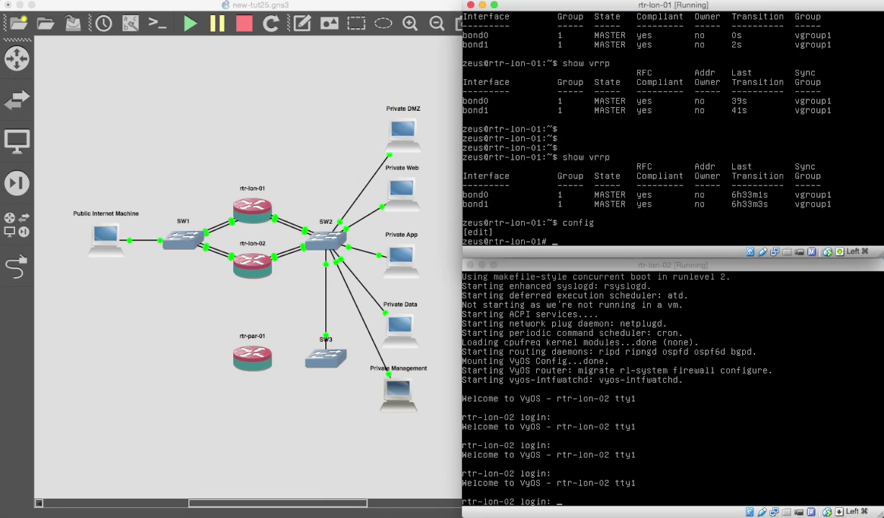
Run 'show interfaces', showing bond1 at 10.1.9.5/26 with virtual 10.1.9.3.
text(set interface bond)
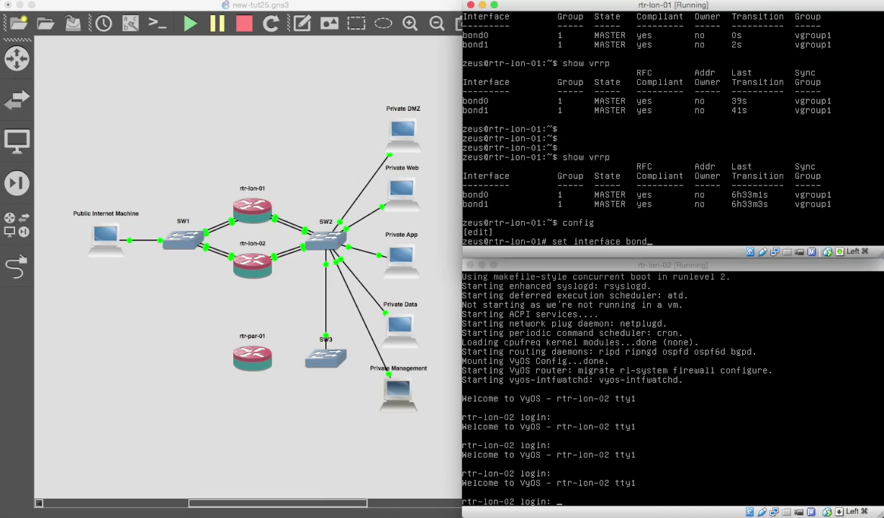
text(ing bond1)
key(BackSpace)
key(BackSpace)
key(BackSpace)
key(BackSpace)
key(BackSpace)
key(BackSpace)
key(BackSpace)
key(BackSpace)
key(BackSpace)
key(BackSpace)
key(BackSpace)
key(BackSpace)
key(BackSpace)
key(BackSpace)
key(BackSpace)
key(BackSpace)
key(BackSpace)
key(BackSpace)
key(BackSpace)
key(BackSpace)
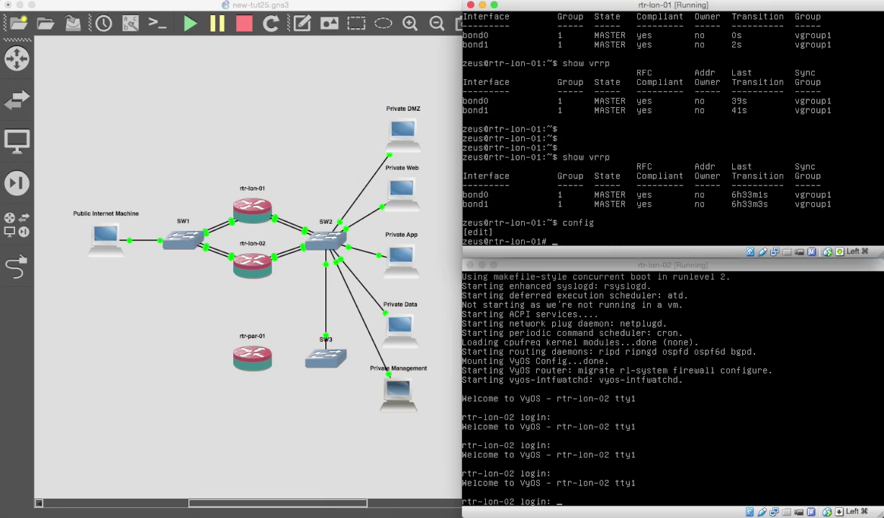
text(run show inter)
key(Return)
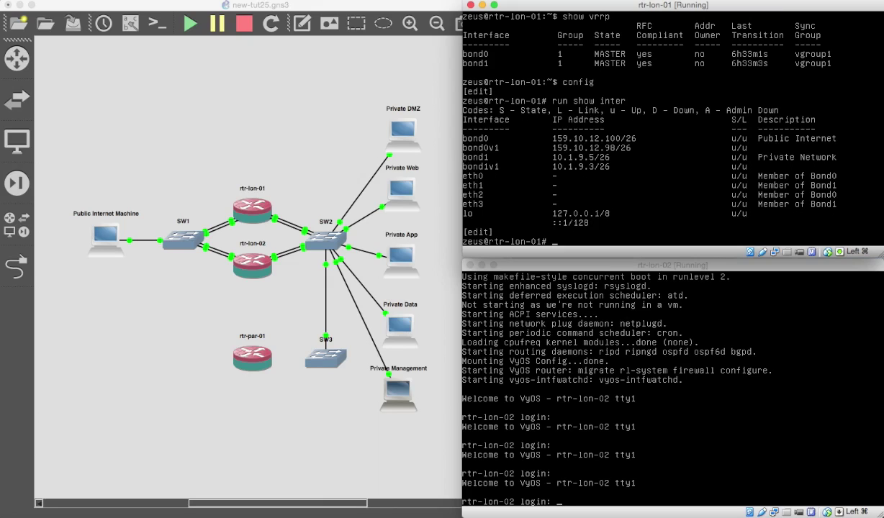
Type 'set interface bonding bond1 vif 1238' at the rtr-lon-01 configuration prompt.
text(set interfac)
text(e bonding bond1)
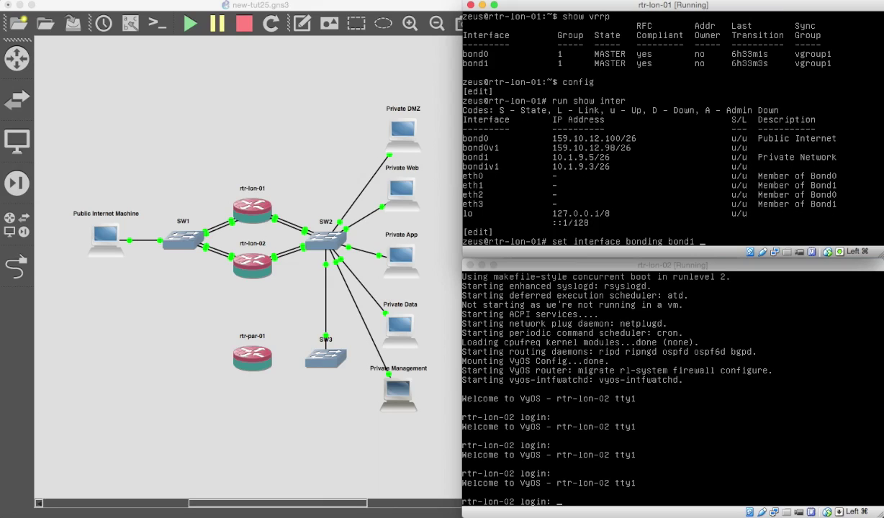
text(vif 1230)
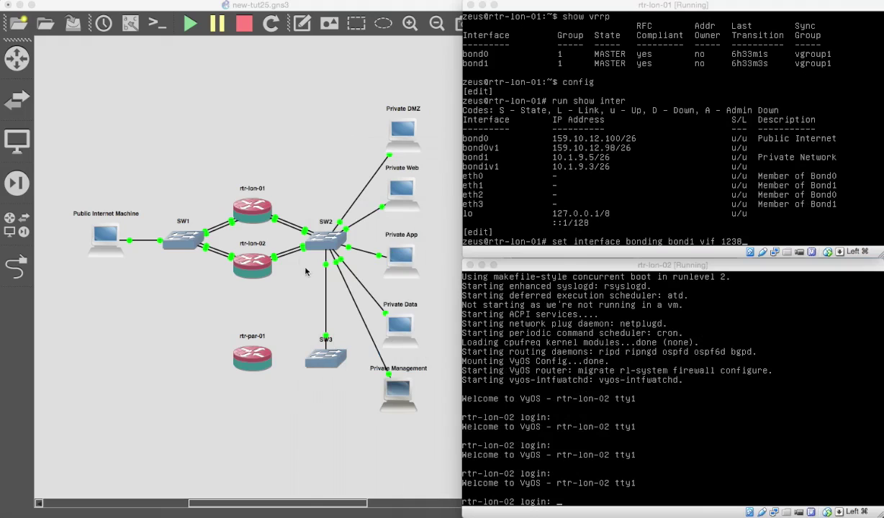
right_click(324, 242)
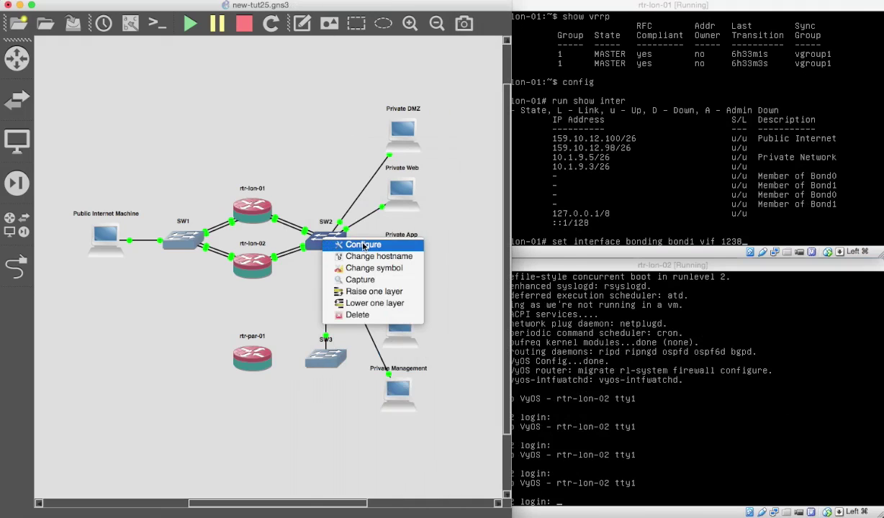
Review SW2's port VLAN assignments in its configurator, then return to the rtr-lon-01 console.
click(360, 244)
click(96, 147)
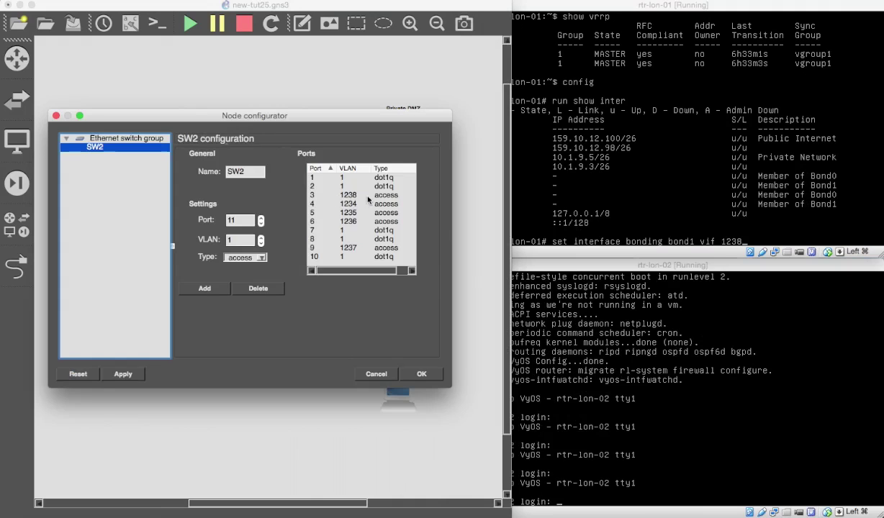
click(376, 373)
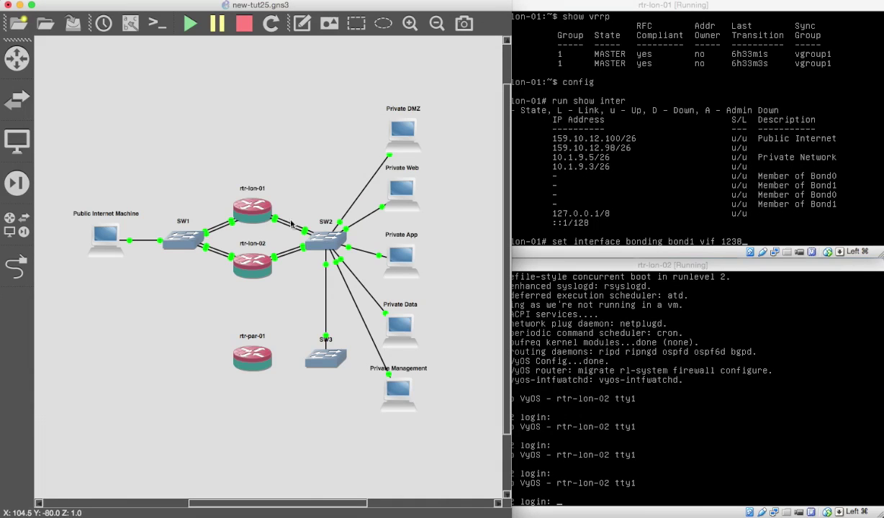
click(651, 180)
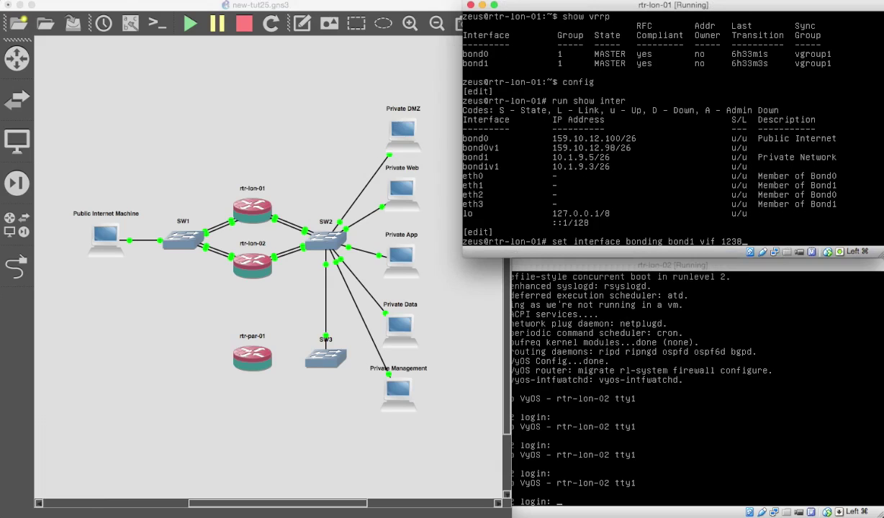
Assign rtr-lon-01's bond1 vif 1238 the address 10.1.14.3/26, checking the traffic-flow diagram first.
text(address)
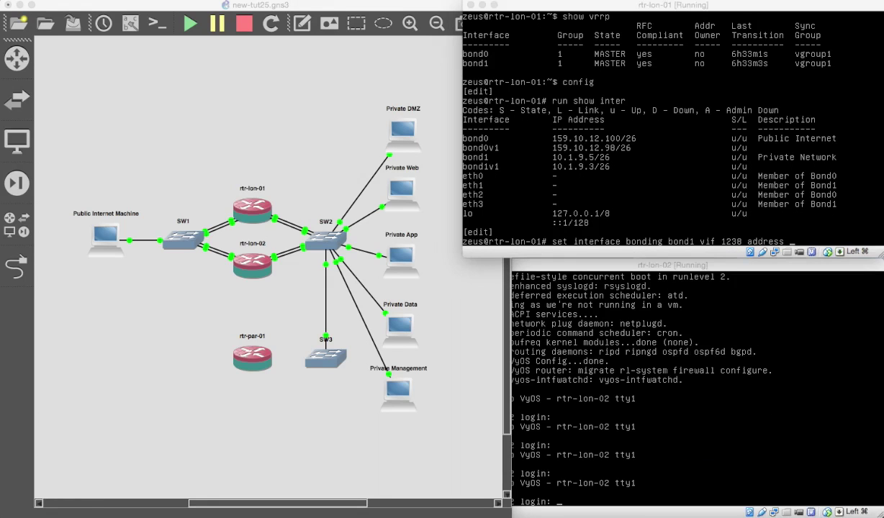
key(super+Tab)
scroll(204, 82, down, 3)
text(1)
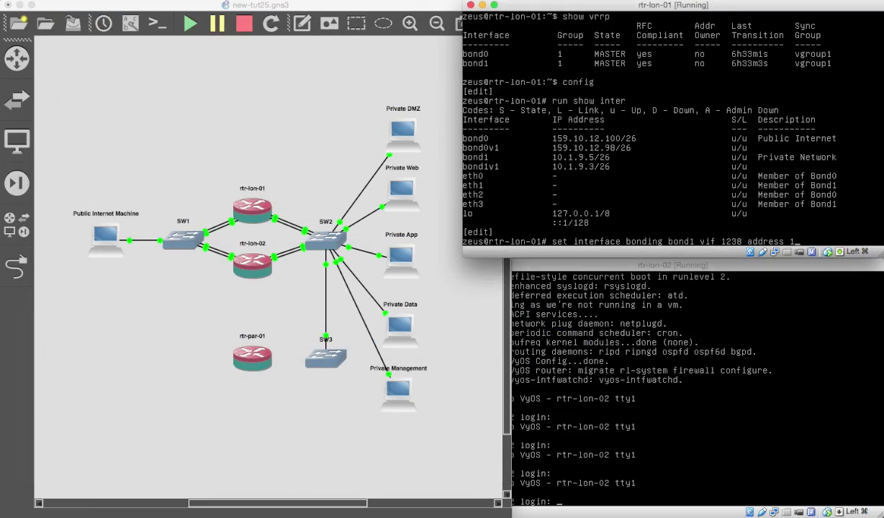
text(0.1.1.4.3/26)
key(Return)
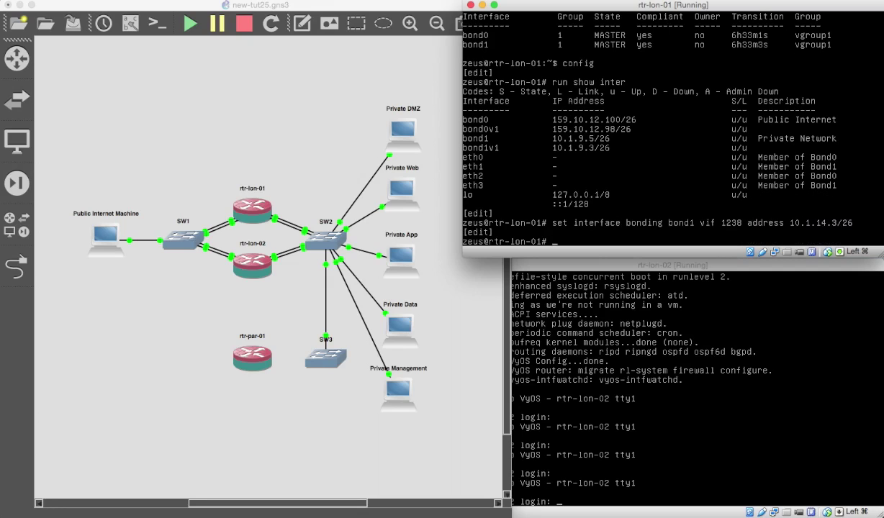
Give the VLAN 1238 sub-interface the description "Private DMZ".
key(Up)
key(BackSpace)
key(BackSpace)
key(BackSpace)
key(BackSpace)
key(BackSpace)
key(BackSpace)
key(BackSpace)
key(BackSpace)
key(BackSpace)
key(BackSpace)
key(BackSpace)
key(BackSpace)
key(BackSpace)
key(BackSpace)
key(BackSpace)
key(BackSpace)
key(BackSpace)
key(BackSpace)
key(BackSpace)
key(BackSpace)
key(BackSpace)
key(BackSpace)
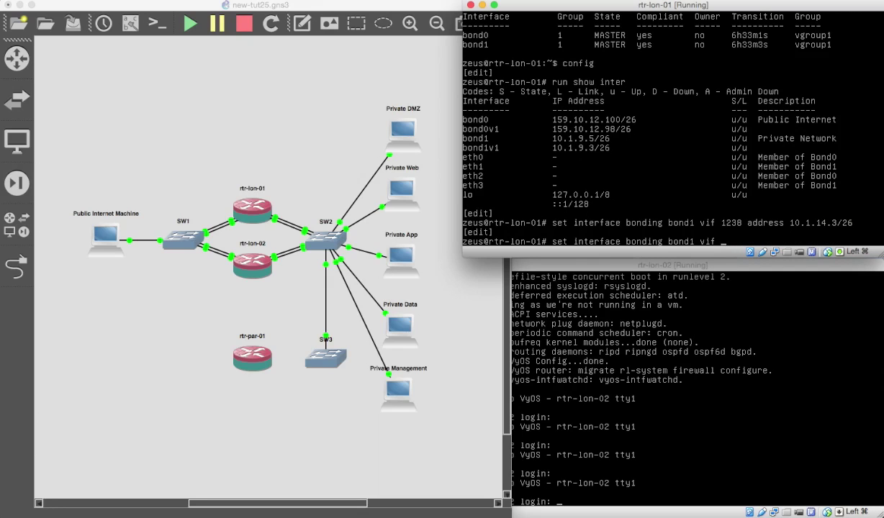
text(1238 description "Private )
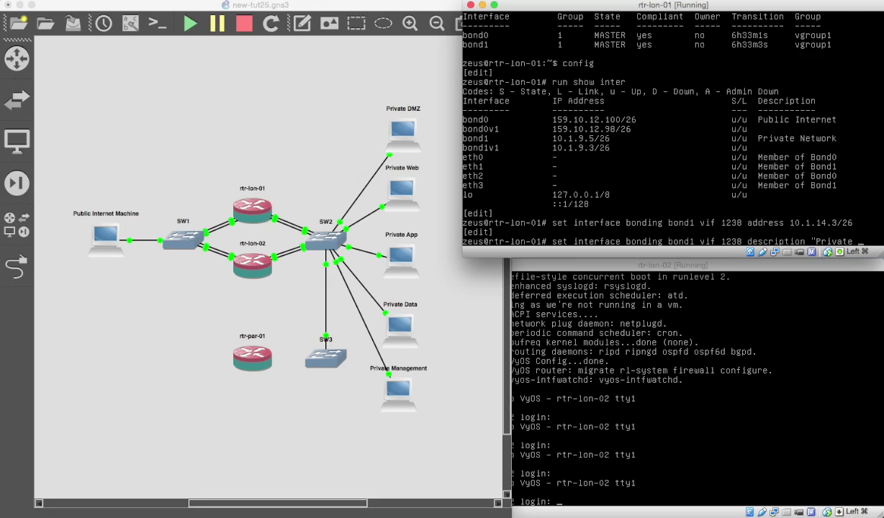
text(DMZ")
key(Return)
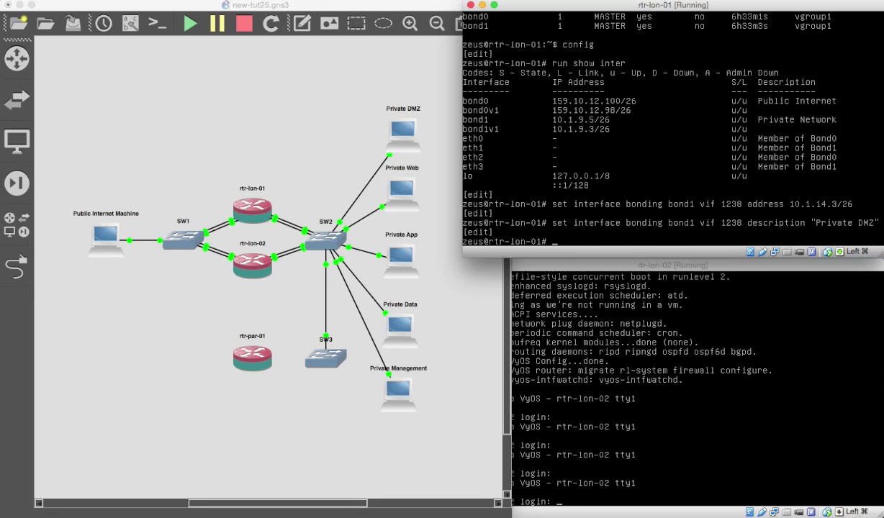
key(Up)
key(BackSpace)
key(BackSpace)
key(BackSpace)
key(BackSpace)
key(BackSpace)
key(BackSpace)
key(BackSpace)
key(BackSpace)
key(BackSpace)
key(BackSpace)
key(BackSpace)
key(BackSpace)
key(BackSpace)
key(BackSpace)
key(BackSpace)
key(BackSpace)
key(BackSpace)
key(BackSpace)
key(BackSpace)
key(BackSpace)
key(BackSpace)
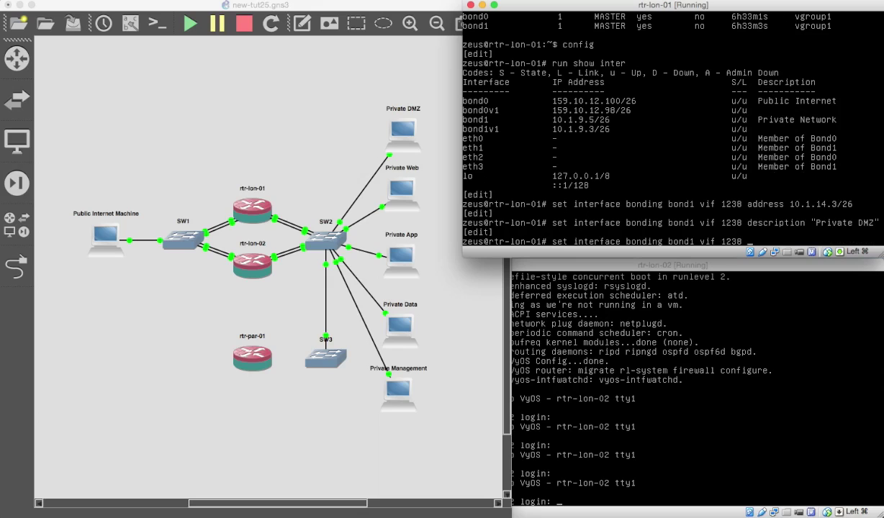
Set VRRP group 1 on vif 1238 to advertise-interval 1 and preempt false.
text(vrrp vrrp-group 1 advertise-interval )
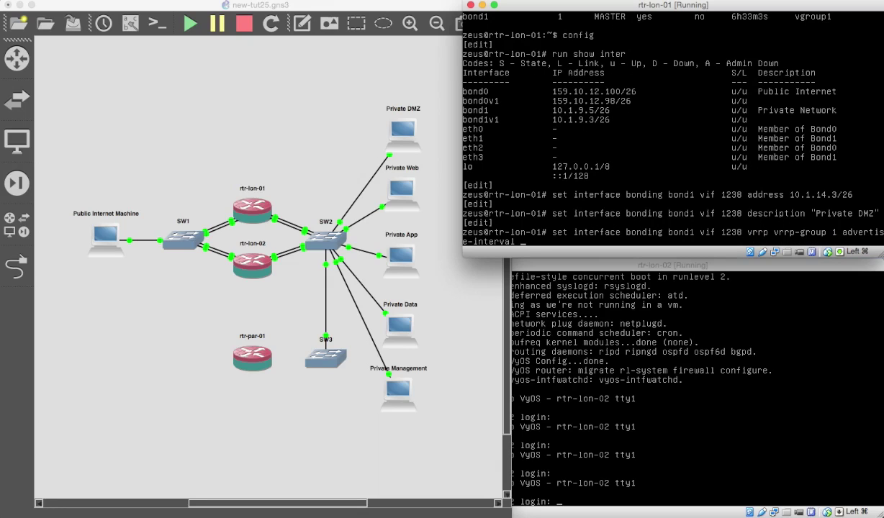
text(1)
key(Return)
key(Up)
key(BackSpace)
key(BackSpace)
key(BackSpace)
key(BackSpace)
key(BackSpace)
key(BackSpace)
key(BackSpace)
key(BackSpace)
key(BackSpace)
key(BackSpace)
key(BackSpace)
key(BackSpace)
key(BackSpace)
key(BackSpace)
key(BackSpace)
key(BackSpace)
key(BackSpace)
key(BackSpace)
key(BackSpace)
key(BackSpace)
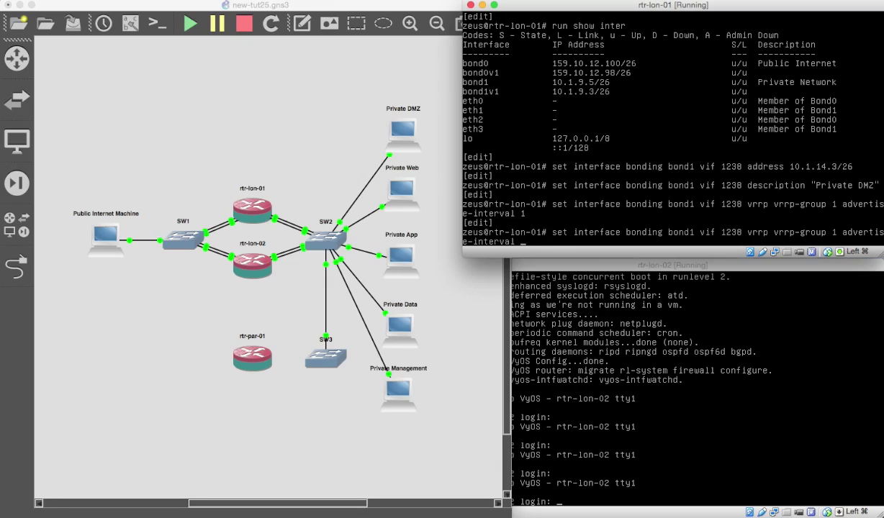
text(preempt)
text(false)
key(Return)
Give VRRP group 1 priority 254 and enable rfc3768-compatibility.
key(Up)
key(BackSpace)
key(BackSpace)
key(BackSpace)
key(BackSpace)
key(BackSpace)
key(BackSpace)
key(BackSpace)
key(BackSpace)
key(BackSpace)
key(BackSpace)
key(BackSpace)
key(BackSpace)
key(BackSpace)
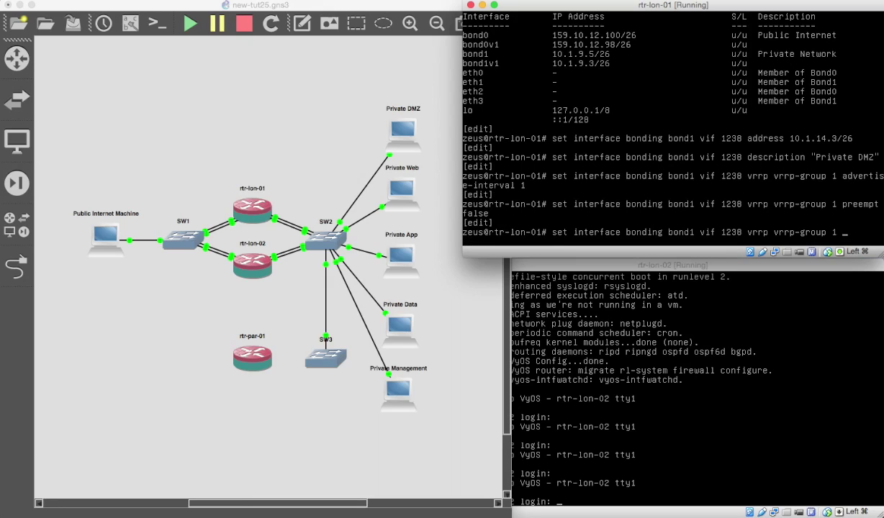
text(priority 254)
key(Return)
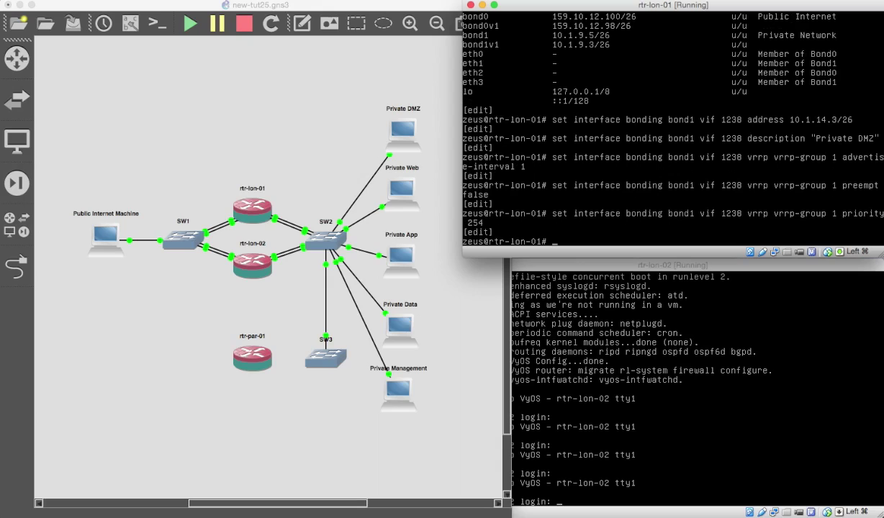
key(Up)
key(BackSpace)
key(BackSpace)
key(BackSpace)
key(BackSpace)
key(BackSpace)
key(BackSpace)
key(BackSpace)
key(BackSpace)
key(BackSpace)
key(BackSpace)
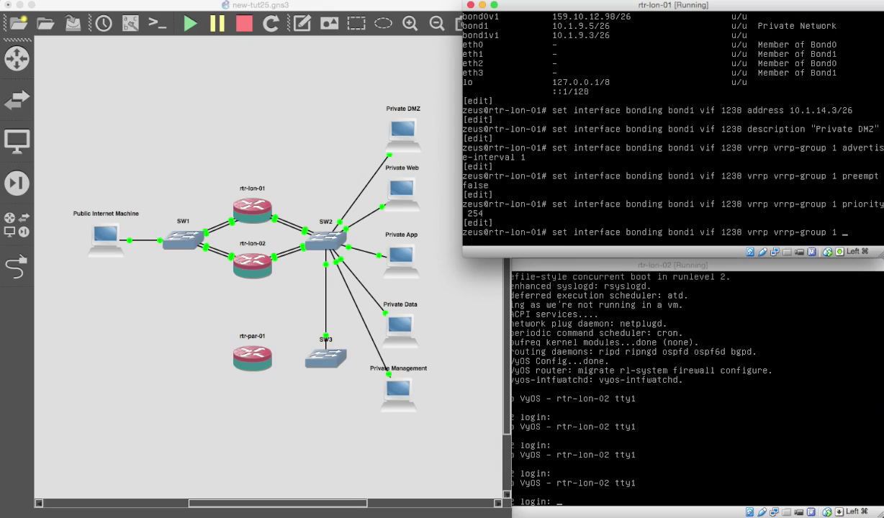
text(rfc3768-compatibility)
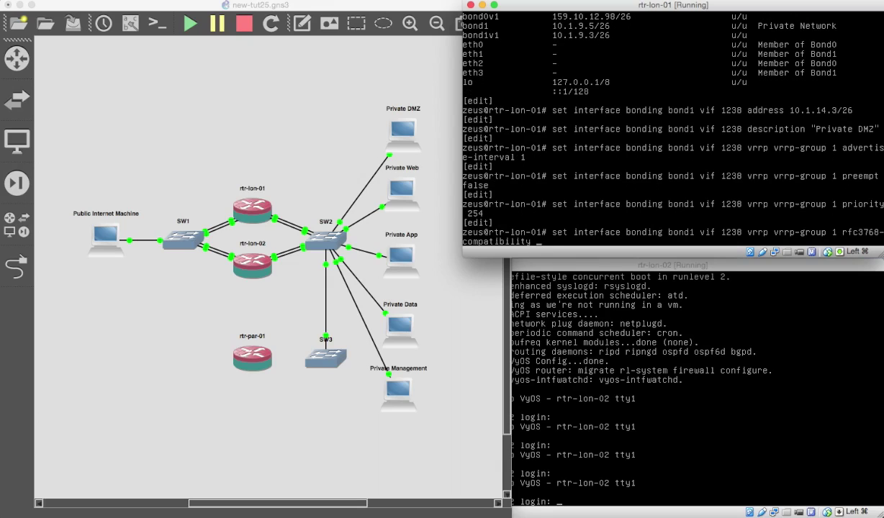
key(Tab)
key(Return)
Put VRRP group 1 in sync-group vgroup1 and begin entering its 10.1.14 virtual address.
key(Up)
key(BackSpace)
key(BackSpace)
key(BackSpace)
key(BackSpace)
key(BackSpace)
key(BackSpace)
key(BackSpace)
key(BackSpace)
key(BackSpace)
key(BackSpace)
key(BackSpace)
key(BackSpace)
key(BackSpace)
key(BackSpace)
key(BackSpace)
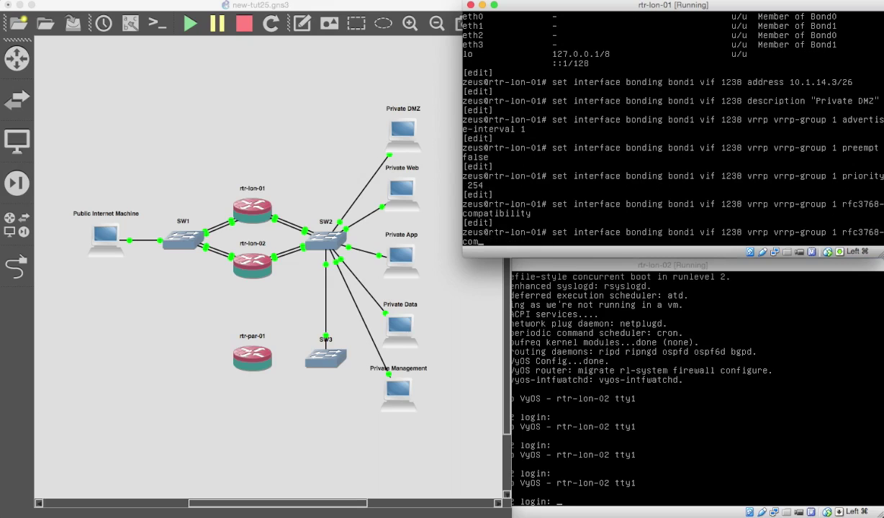
key(BackSpace)
key(BackSpace)
key(BackSpace)
key(BackSpace)
key(BackSpace)
key(BackSpace)
text(sync-group vgroup1)
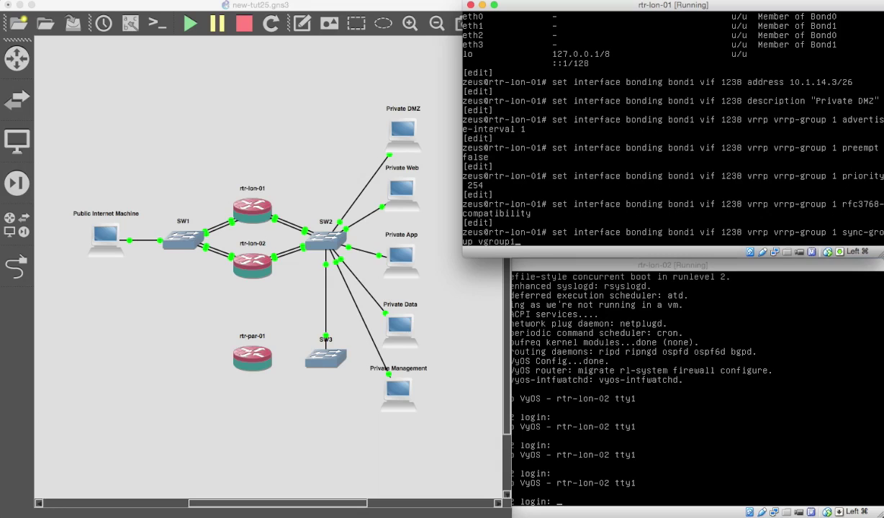
key(Return)
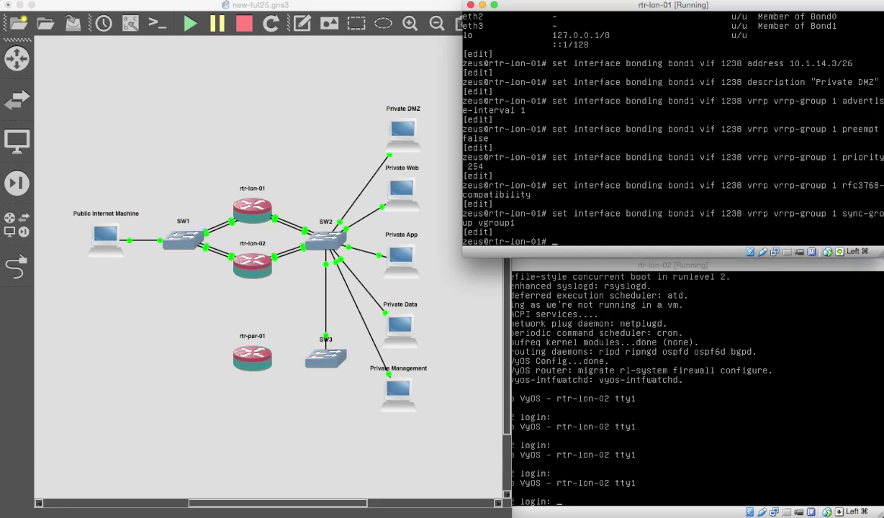
key(Up)
key(BackSpace)
key(BackSpace)
key(BackSpace)
key(BackSpace)
key(BackSpace)
key(BackSpace)
key(BackSpace)
key(BackSpace)
key(BackSpace)
key(BackSpace)
key(BackSpace)
key(BackSpace)
key(BackSpace)
key(BackSpace)
key(BackSpace)
key(BackSpace)
key(BackSpace)
key(BackSpace)
text(virtual)
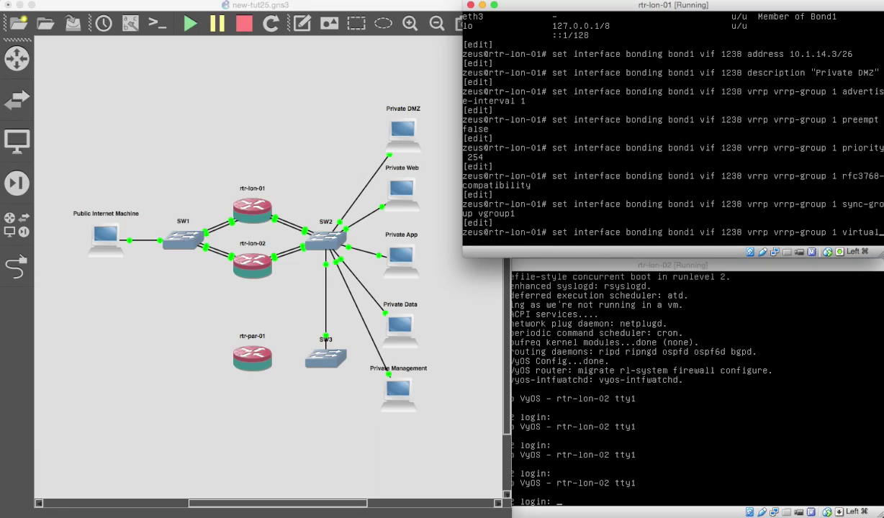
key(Tab)
text(10.1.14)
Finish virtual-address 10.1.14.2/26 for VRRP group 1 after checking the design slide, then commit.
key(super+Tab)
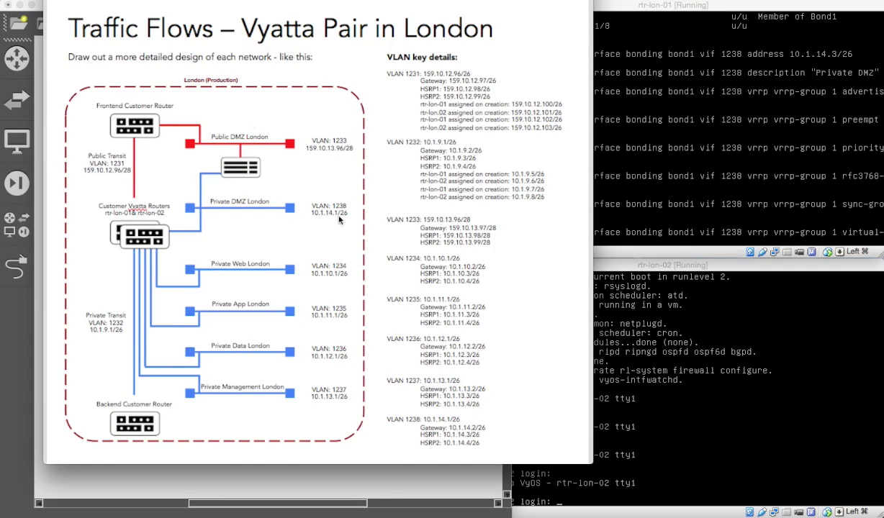
click(95, 2)
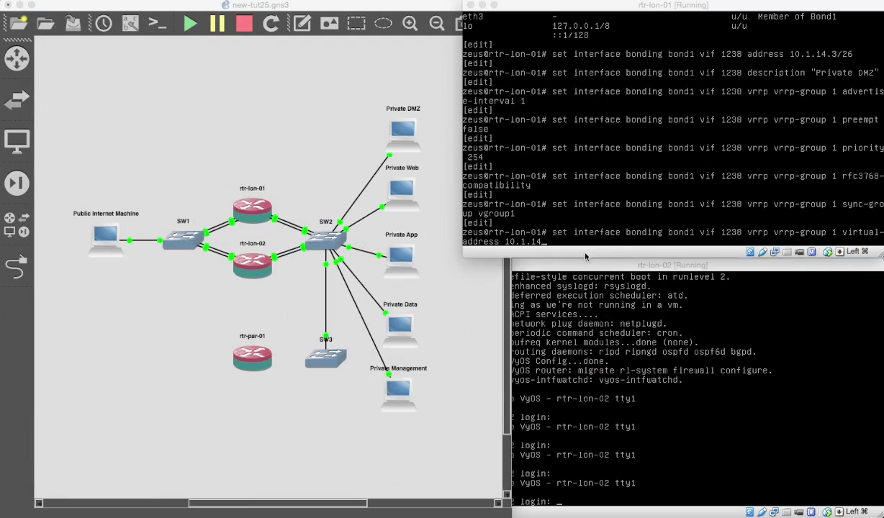
text(.2/26)
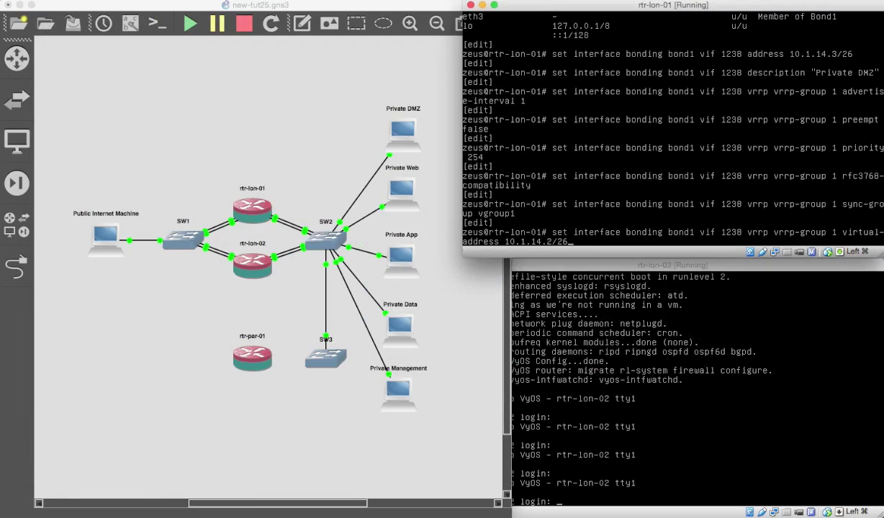
key(Return)
text(commit)
key(Return)
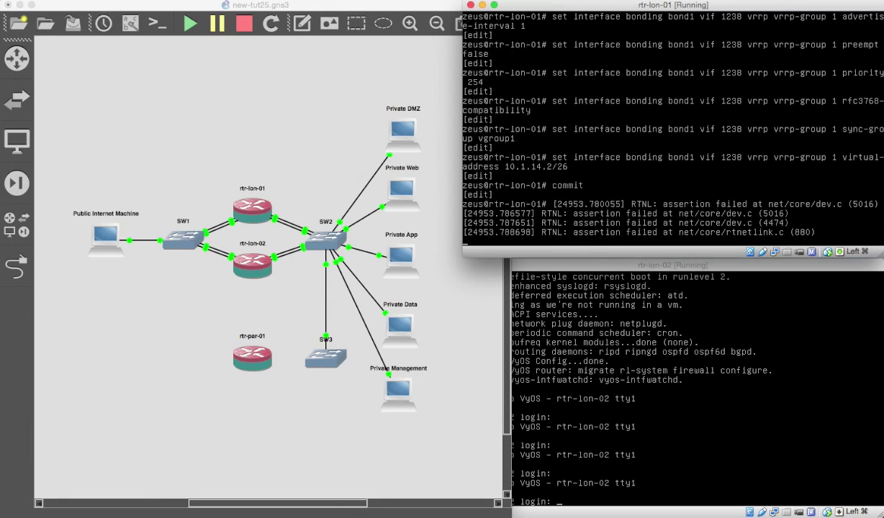
key(Return)
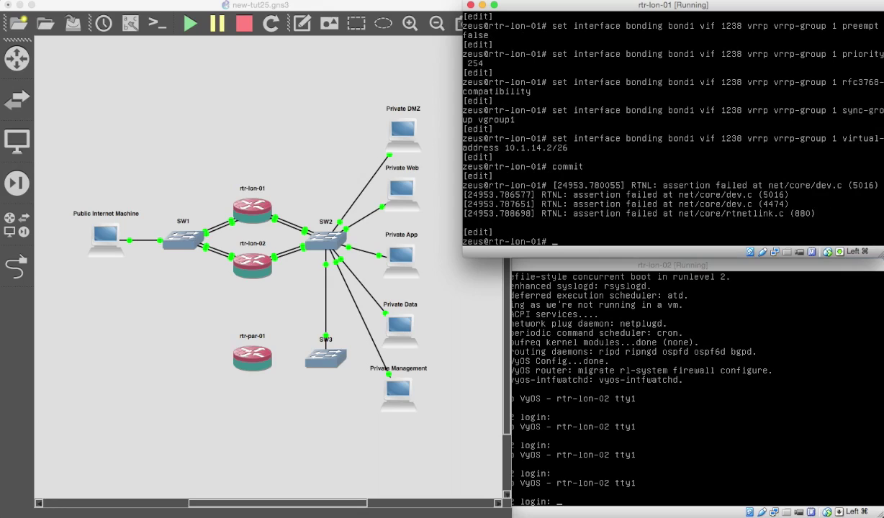
Save, then list rtr-lon-01's interfaces showing bond1.1238 at 10.1.14.3/26 and virtual 10.1.14.2/26.
text(save)
key(Return)
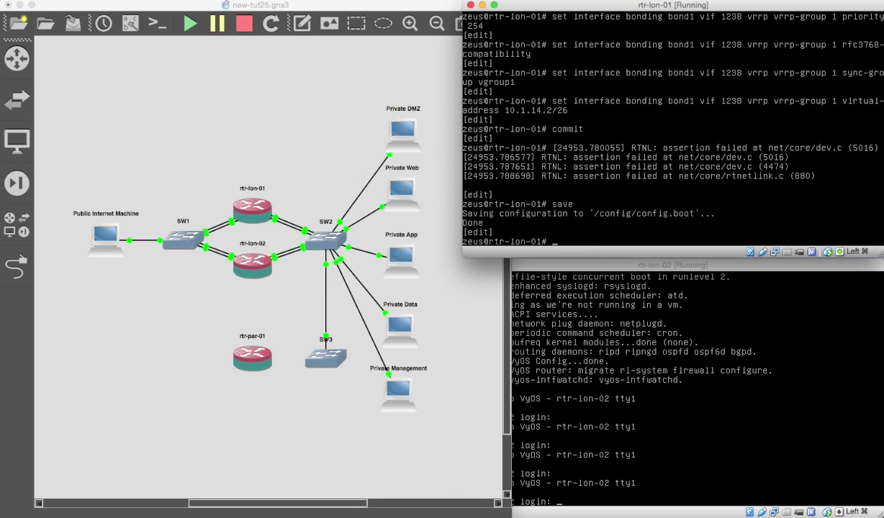
text(run show inter)
key(Return)
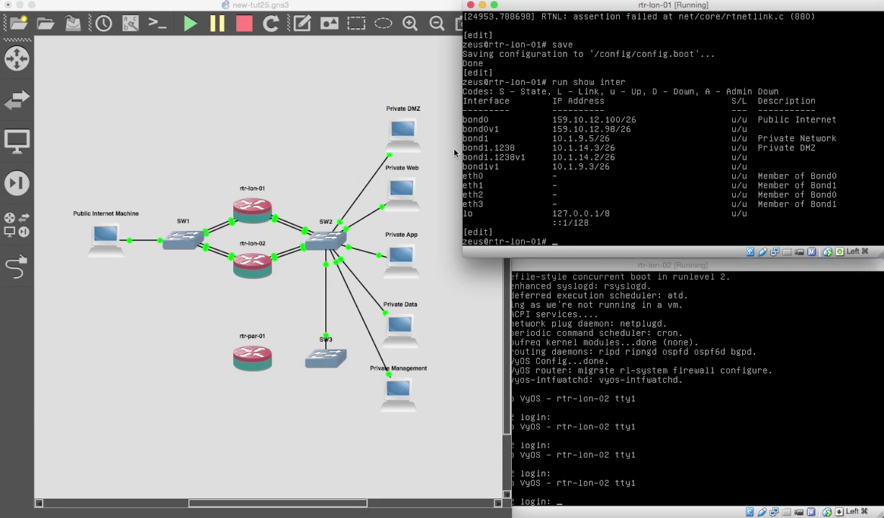
click(403, 311)
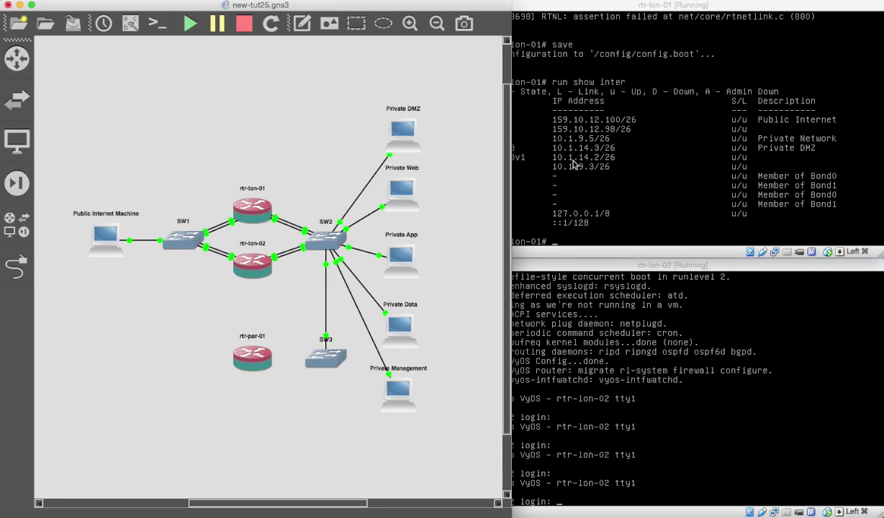
click(603, 218)
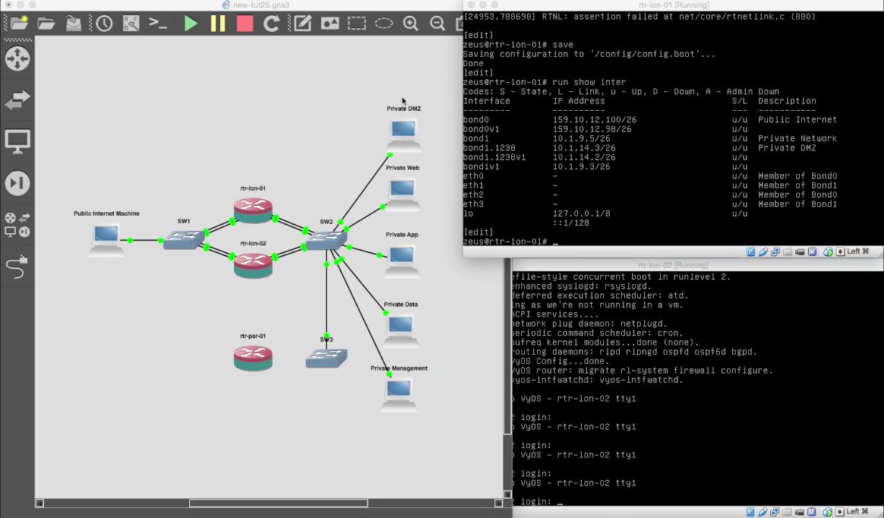
click(584, 202)
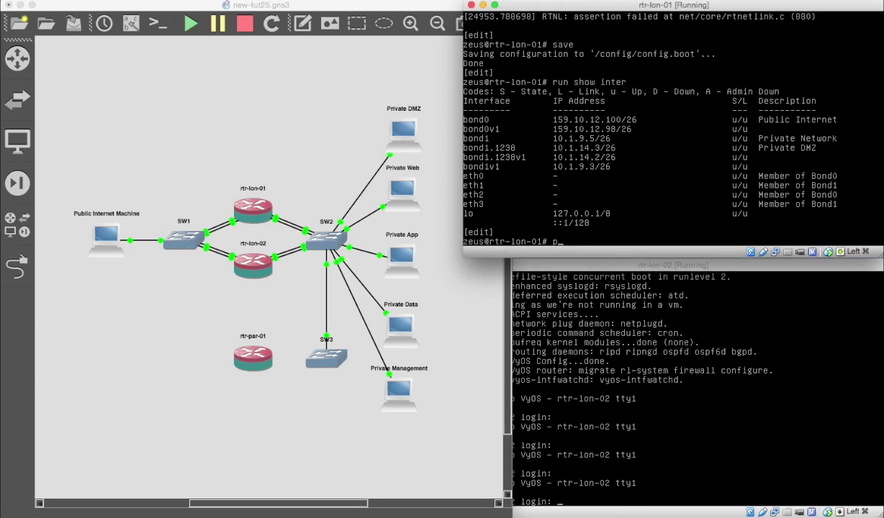
Ping 10.1.14.10 from rtr-lon-01 with 0% loss, then bring up the Public Internet Machine's menu.
text(run ping 10.1.14.10)
key(Return)
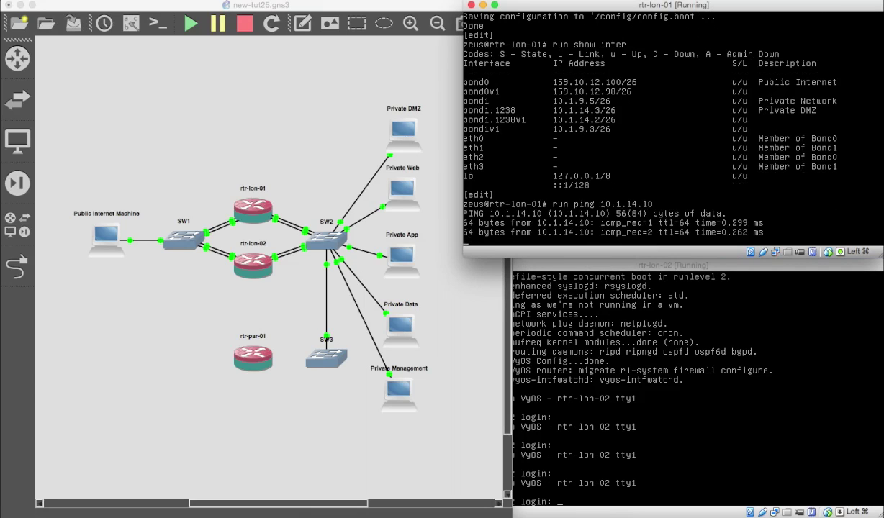
key(ctrl+c)
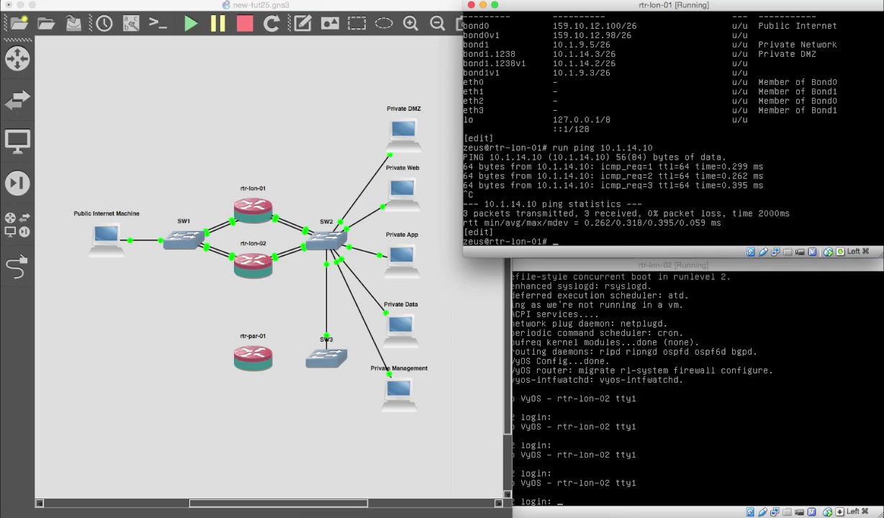
right_click(104, 241)
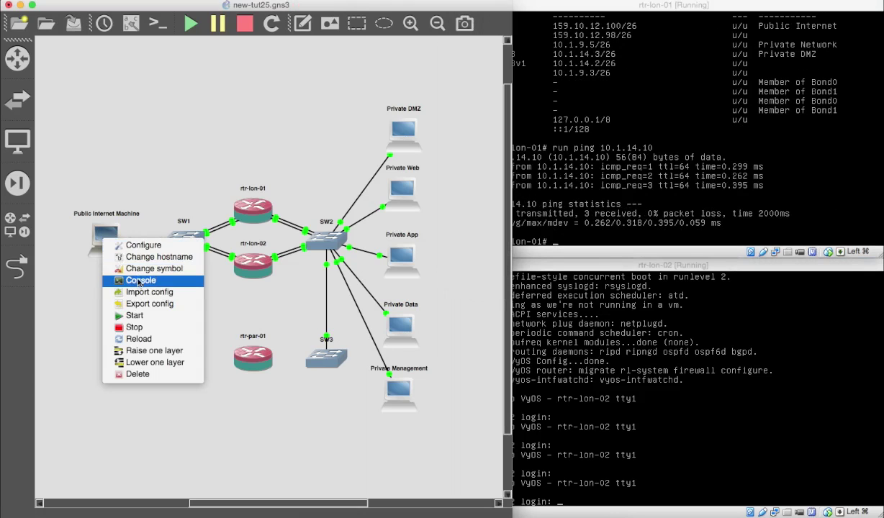
From the Public Internet Machine console, show its IP and ping 10.1.14.10, getting four TTL-63 replies.
click(138, 280)
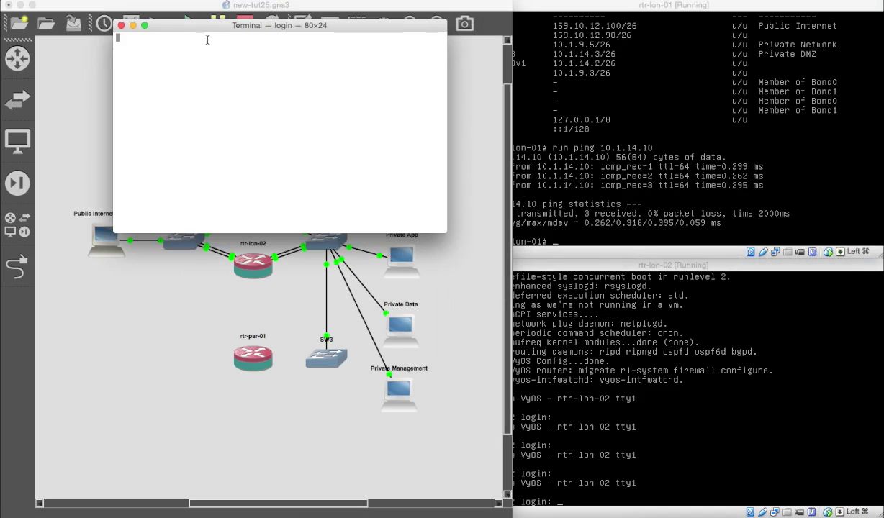
drag(203, 26, 128, 206)
key(Return)
key(Return)
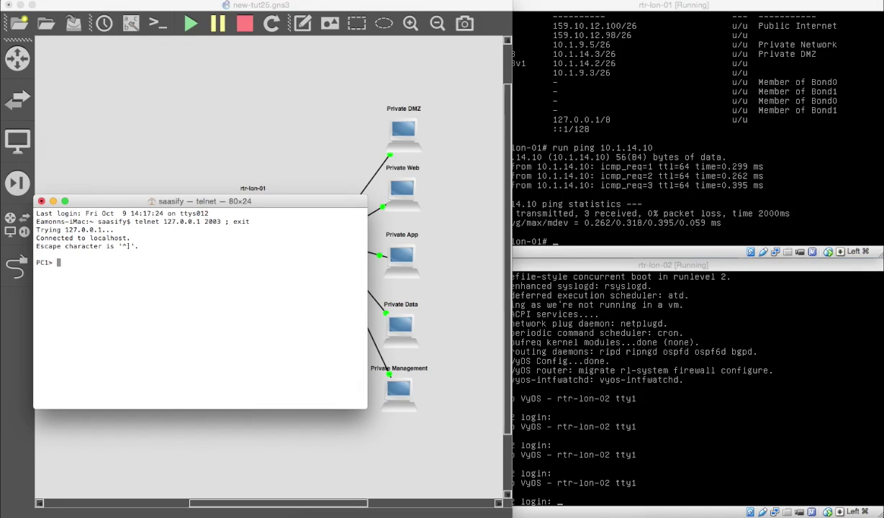
text(show ip)
key(Return)
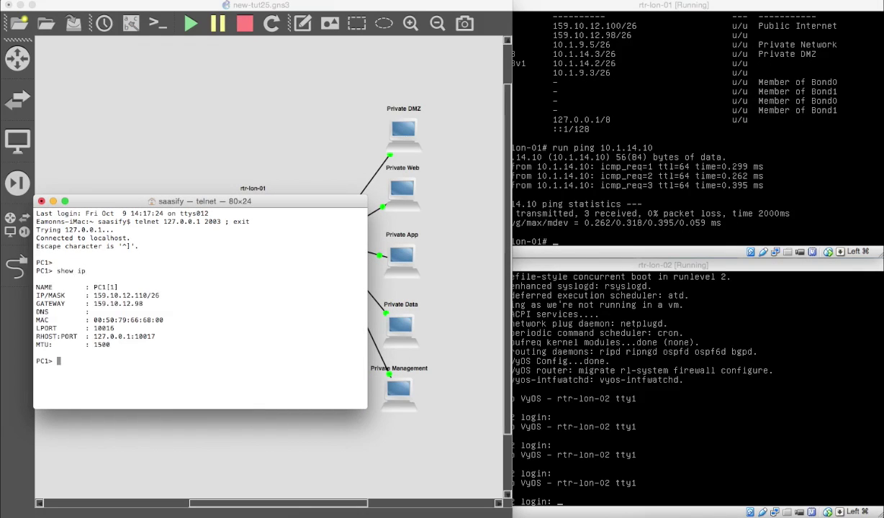
text(ping 10.1.14.10)
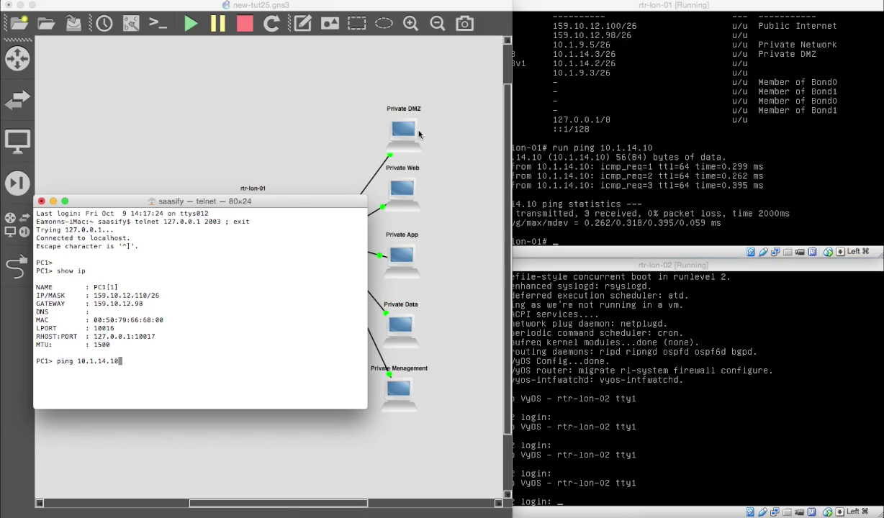
key(Return)
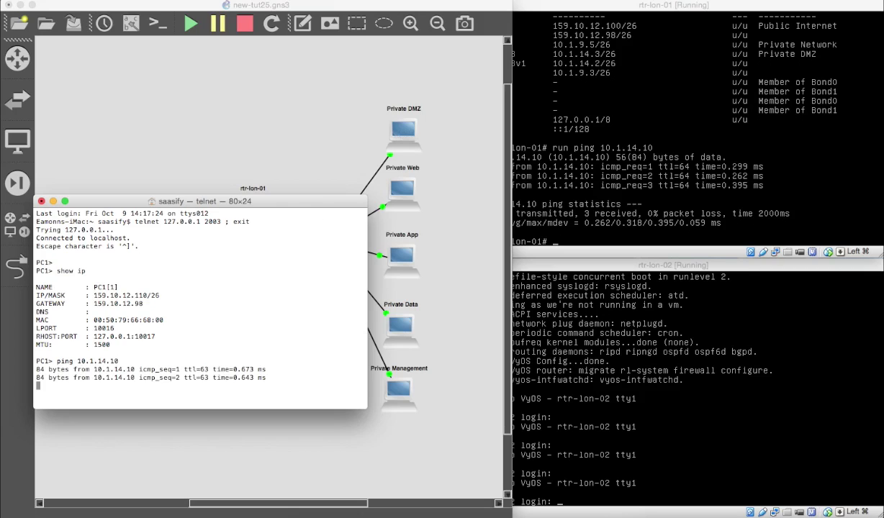
drag(188, 201, 162, 512)
double_click(162, 511)
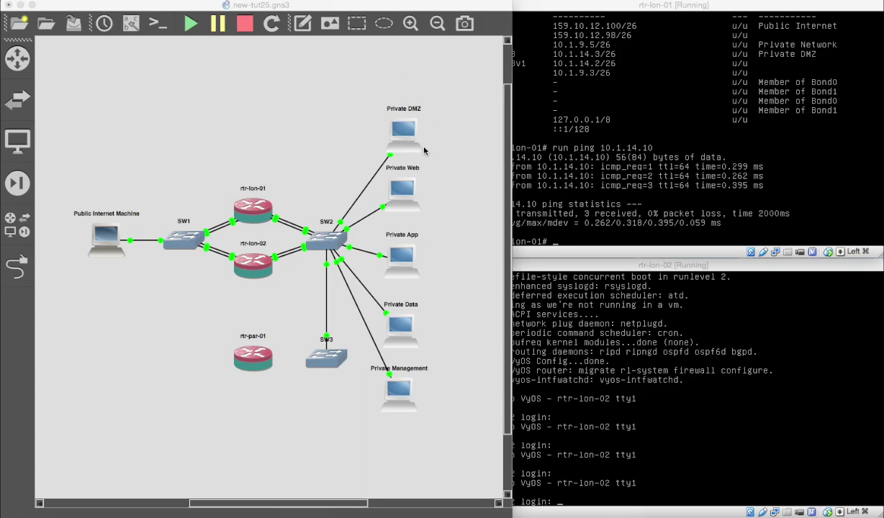
Log in to the rtr-lon-02 console with the router's username and password.
click(646, 210)
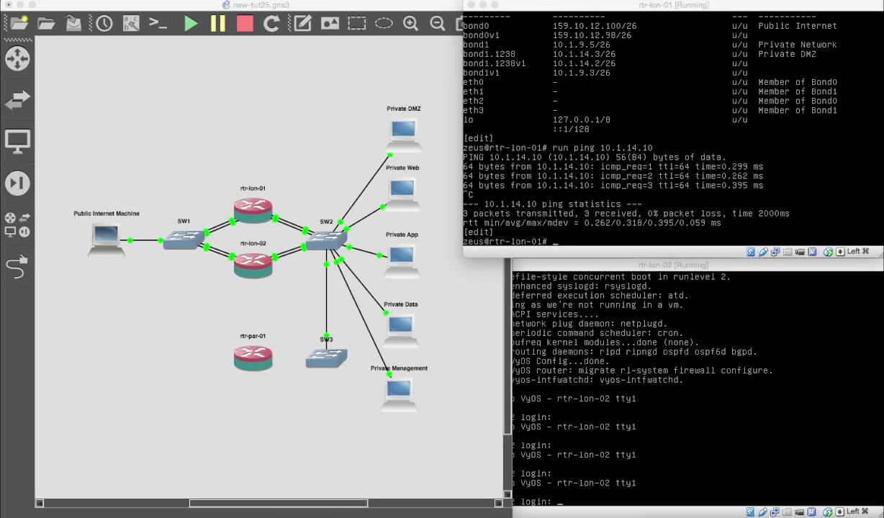
click(659, 324)
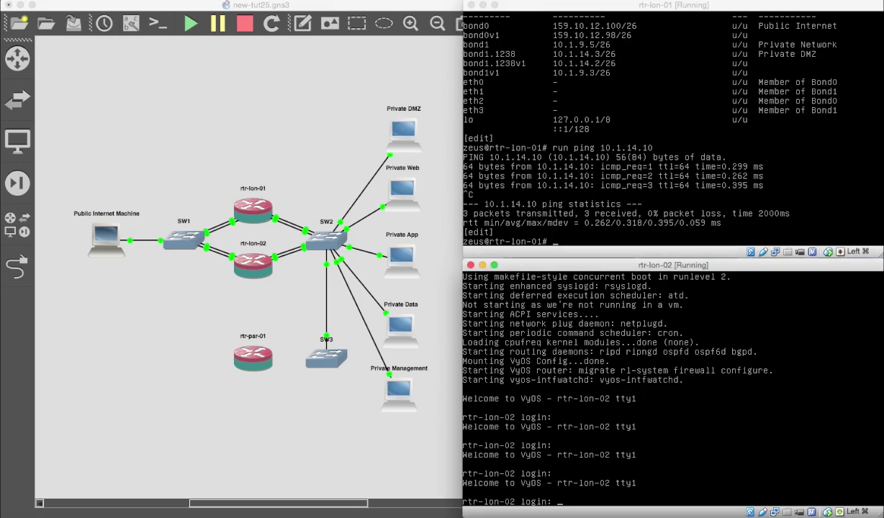
key(Return)
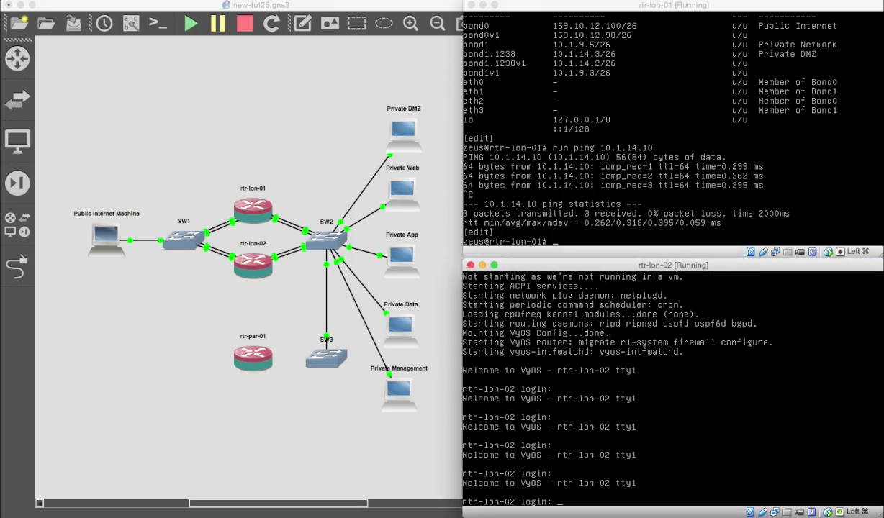
key(Return)
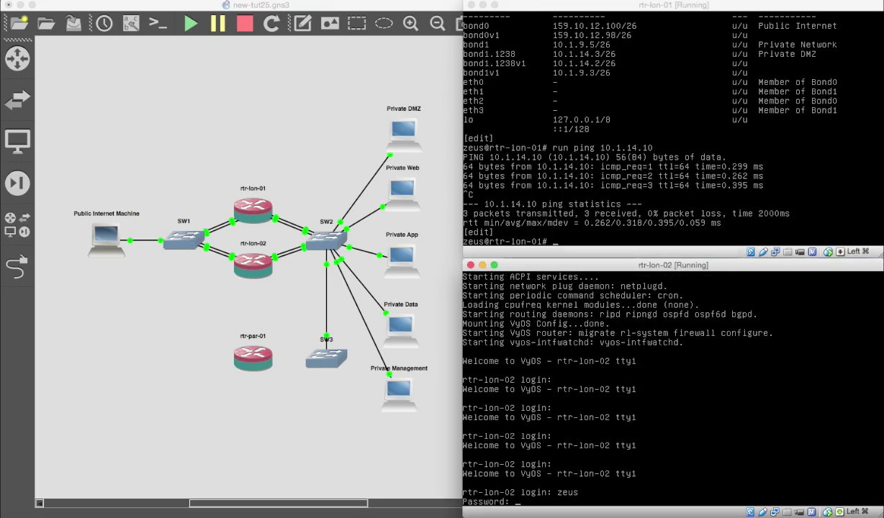
key(Return)
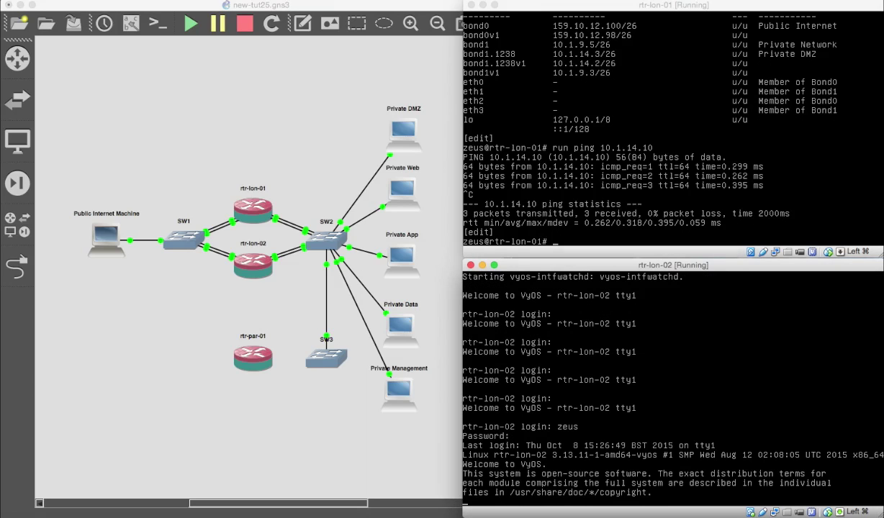
Enter configuration mode and list interfaces: bond0 159.10.12.101/26, bond1 10.1.9.6/26, no VLAN 1238.
text(conf)
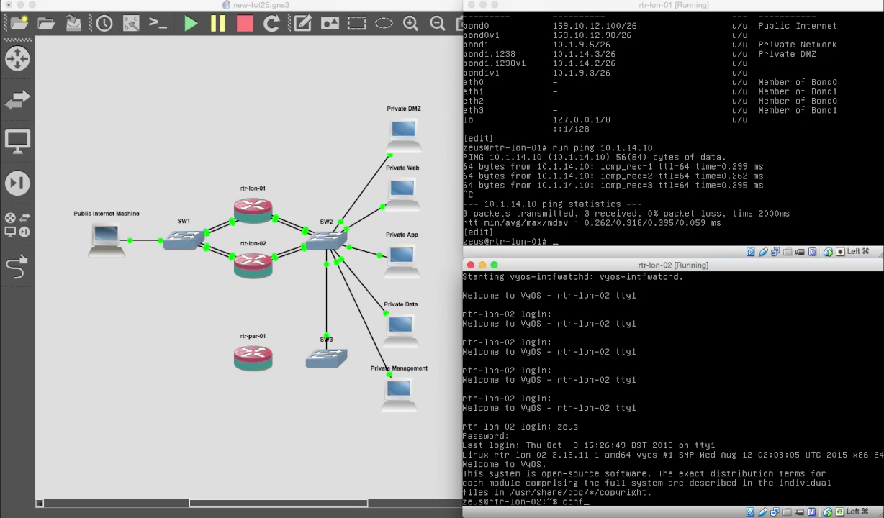
key(Return)
text(run)
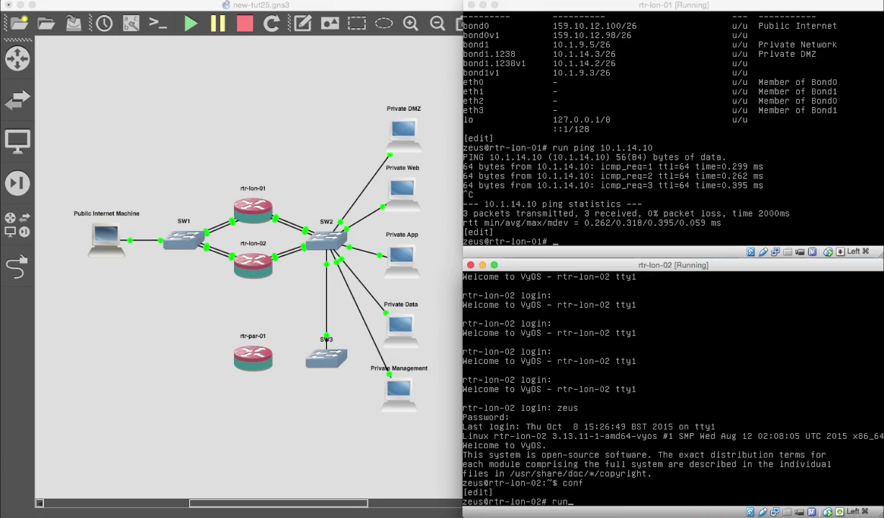
text( show inter)
key(Return)
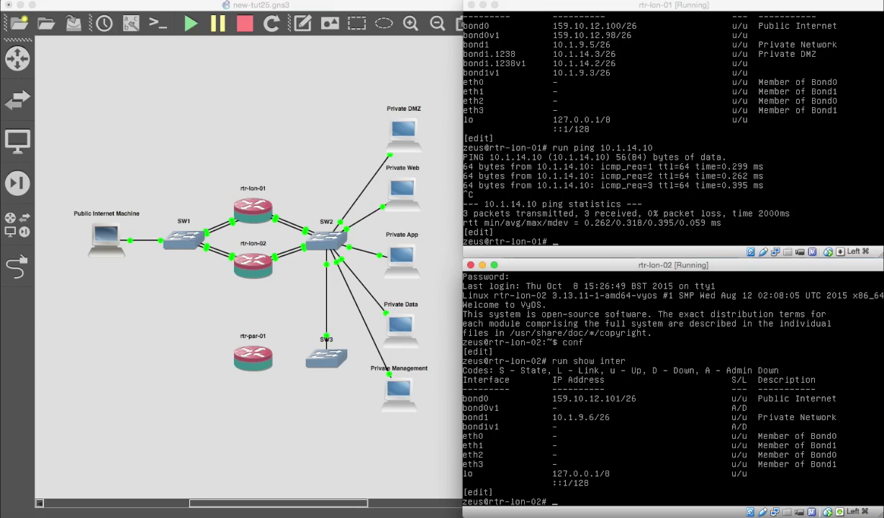
key(Return)
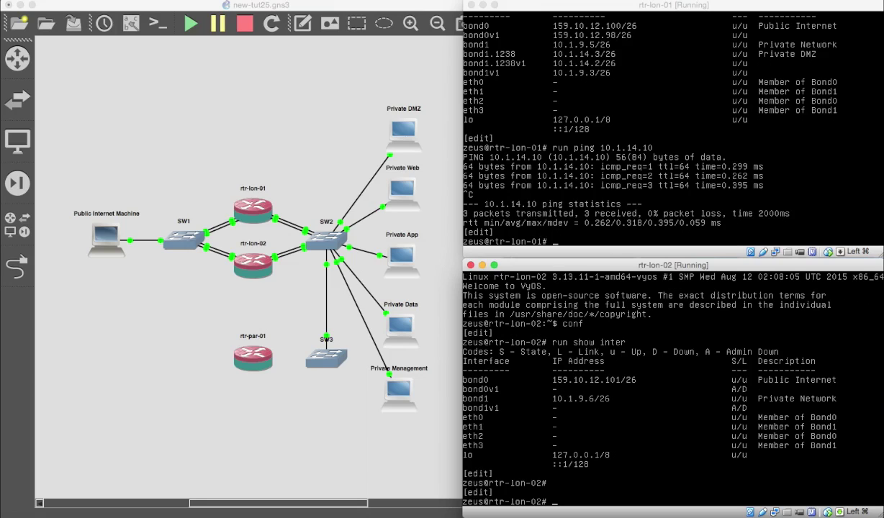
Give rtr-lon-02's bond1 vif 1238 the address 10.1.14.4/26, checking the design slide.
text(set interfaces bonding bond1)
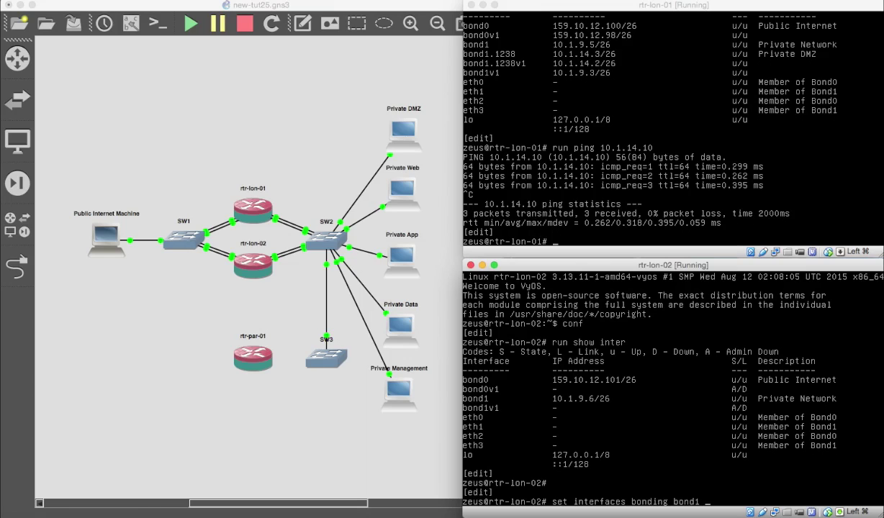
text(vif 1238)
text(address 10.1.)
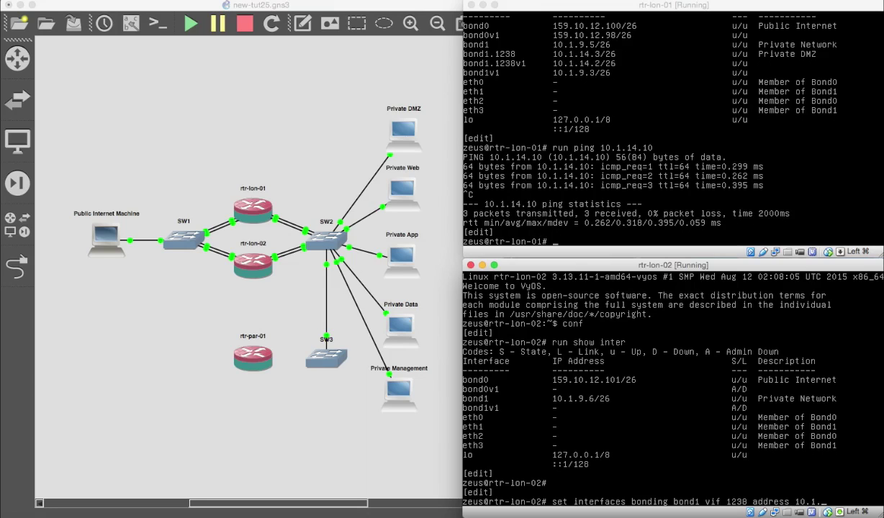
text(14.4/26)
key(super+Tab)
key(Return)
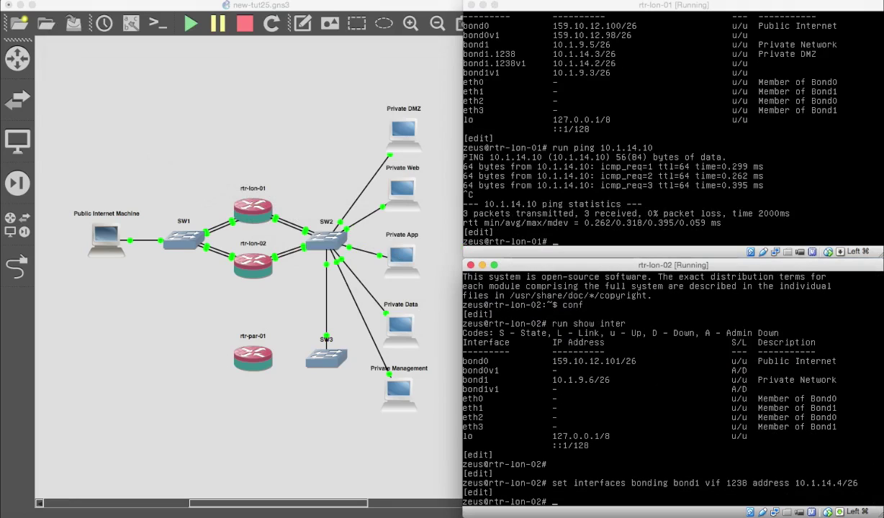
Add the description "Private DMZ" to vif 1238 and start the VRRP advertise-interval 1 command.
key(Up)
key(BackSpace)
key(BackSpace)
key(BackSpace)
key(BackSpace)
key(BackSpace)
key(BackSpace)
key(BackSpace)
key(BackSpace)
key(BackSpace)
key(BackSpace)
key(BackSpace)
key(BackSpace)
key(BackSpace)
key(BackSpace)
key(BackSpace)
key(BackSpace)
key(BackSpace)
key(BackSpace)
key(BackSpace)
key(BackSpace)
text(description "Private DMZ")
key(Return)
key(Up)
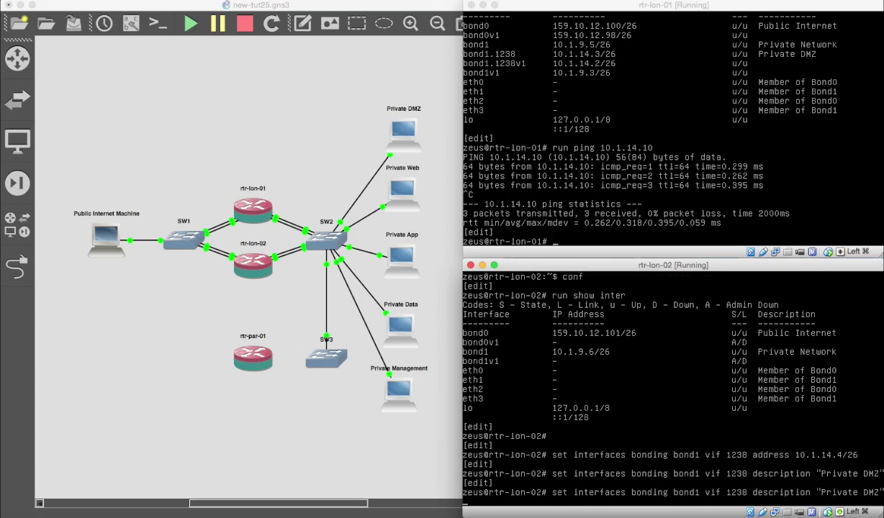
key(BackSpace)
key(BackSpace)
key(BackSpace)
key(BackSpace)
key(BackSpace)
key(BackSpace)
key(BackSpace)
key(BackSpace)
key(BackSpace)
key(BackSpace)
key(BackSpace)
key(BackSpace)
key(BackSpace)
key(BackSpace)
key(BackSpace)
key(BackSpace)
key(BackSpace)
key(BackSpace)
key(BackSpace)
key(BackSpace)
key(BackSpace)
key(BackSpace)
key(BackSpace)
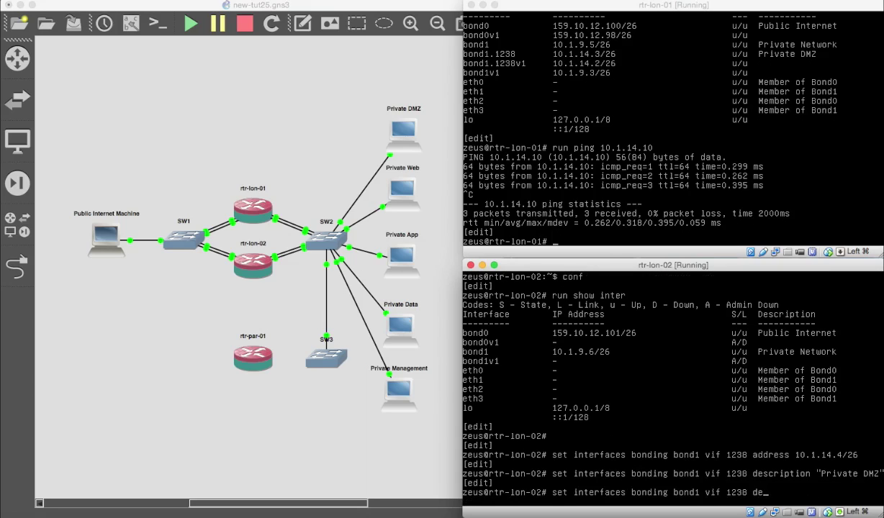
text(vrrp vrrp-group 1 adver)
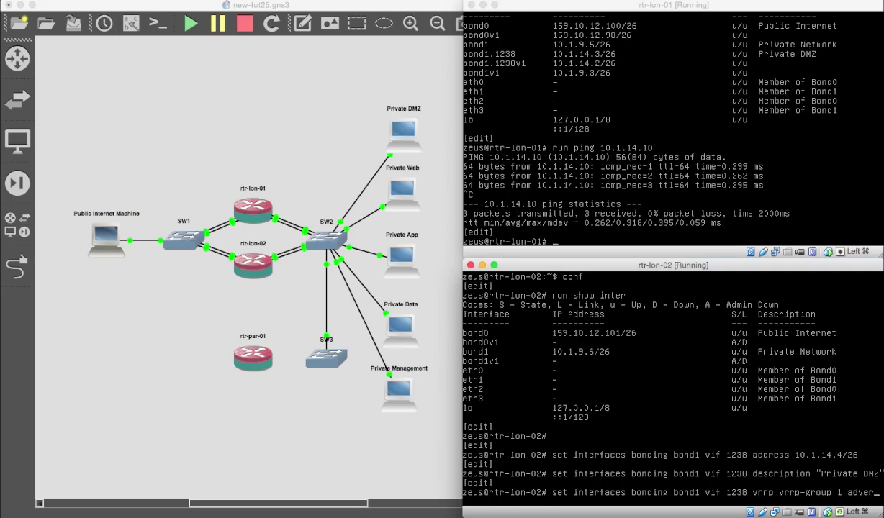
text(tise-interval 1)
Apply VRRP group 1 advertise-interval 1 and preempt false on rtr-lon-02's vif 1238.
key(Return)
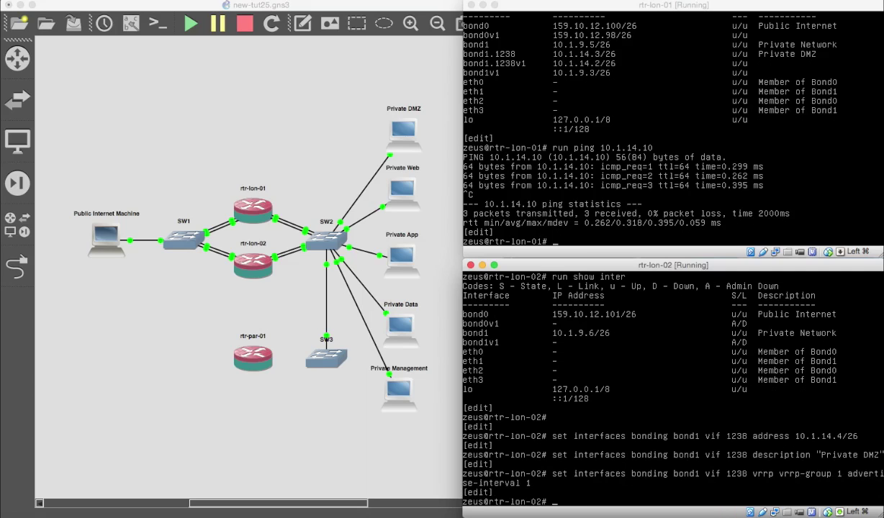
key(Up)
key(BackSpace)
key(BackSpace)
key(BackSpace)
key(BackSpace)
key(BackSpace)
key(BackSpace)
key(BackSpace)
key(BackSpace)
key(BackSpace)
key(BackSpace)
key(BackSpace)
key(BackSpace)
key(BackSpace)
key(BackSpace)
key(BackSpace)
key(BackSpace)
key(BackSpace)
key(BackSpace)
key(BackSpace)
key(BackSpace)
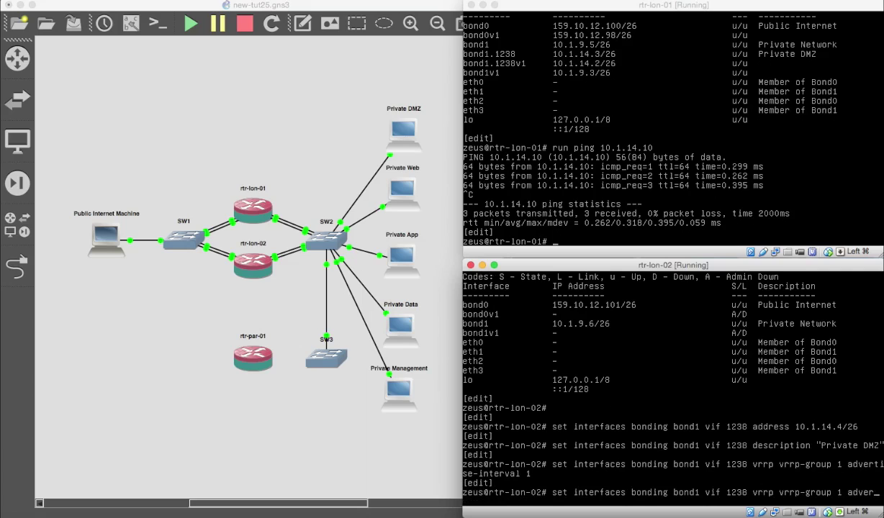
text(preempt false)
key(Return)
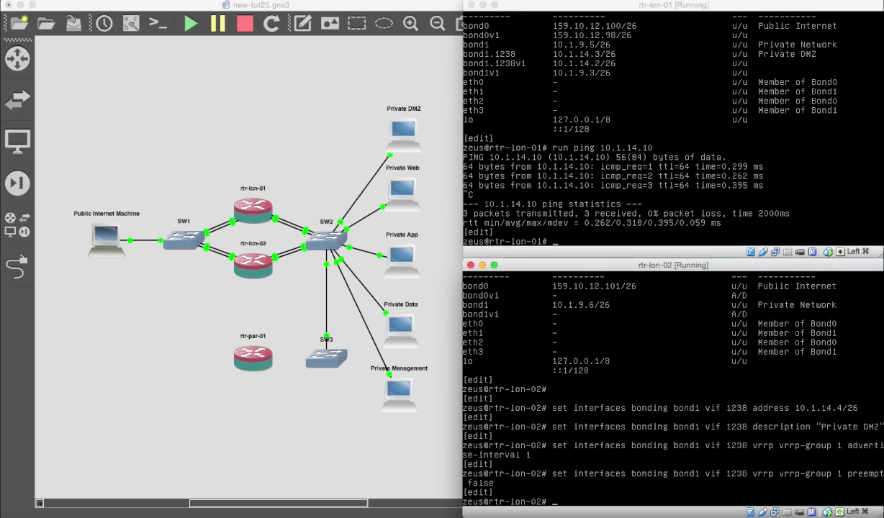
key(Up)
key(BackSpace)
key(BackSpace)
key(BackSpace)
key(BackSpace)
key(BackSpace)
key(BackSpace)
key(BackSpace)
key(BackSpace)
key(BackSpace)
key(BackSpace)
key(BackSpace)
key(BackSpace)
key(BackSpace)
key(BackSpace)
key(BackSpace)
Set VRRP group 1 priority 253 and enable rfc3768-compatibility.
text(1 prior)
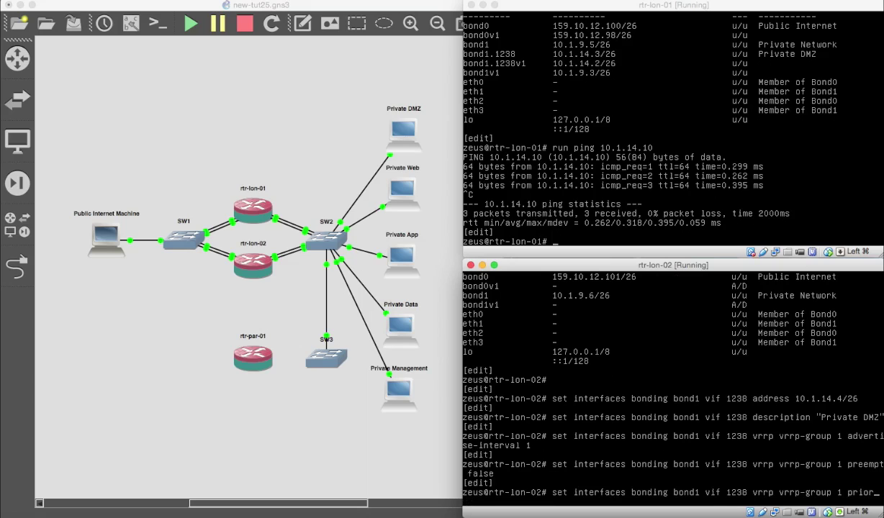
text(ity 253)
key(Return)
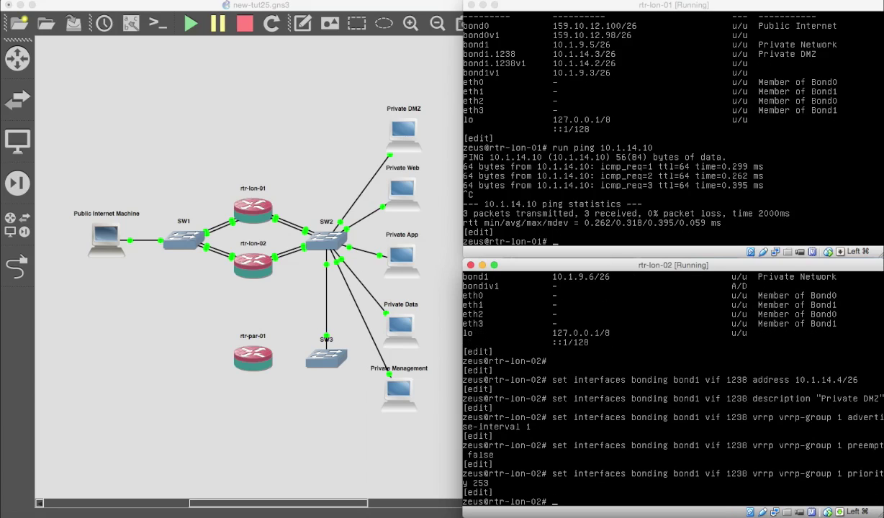
key(Up)
key(BackSpace)
key(BackSpace)
key(BackSpace)
key(BackSpace)
key(BackSpace)
key(BackSpace)
key(BackSpace)
key(BackSpace)
key(BackSpace)
key(BackSpace)
key(BackSpace)
key(BackSpace)
text(rfc3768-compatibility)
key(Return)
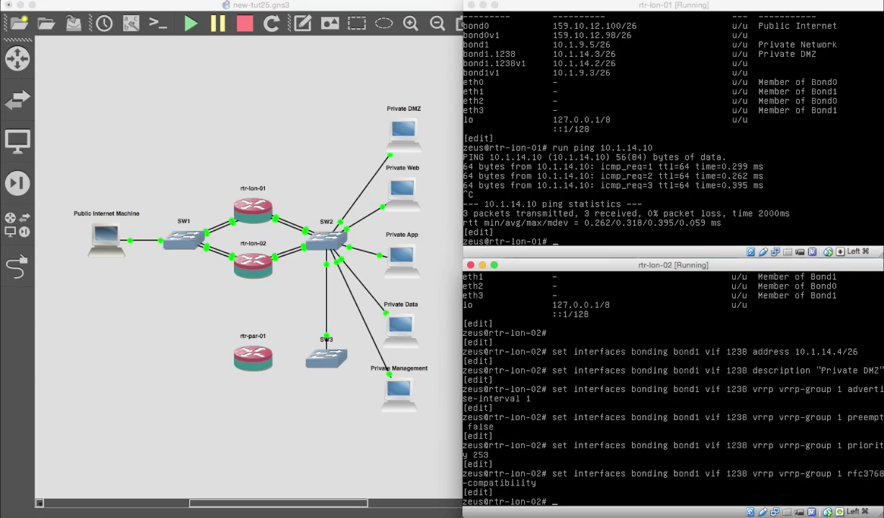
key(Up)
key(BackSpace)
key(BackSpace)
key(BackSpace)
key(BackSpace)
key(BackSpace)
key(BackSpace)
key(BackSpace)
key(BackSpace)
key(BackSpace)
key(BackSpace)
key(BackSpace)
key(BackSpace)
key(BackSpace)
key(BackSpace)
key(BackSpace)
key(BackSpace)
key(BackSpace)
key(BackSpace)
key(BackSpace)
key(BackSpace)
key(BackSpace)
Put rtr-lon-02's VRRP group 1 into sync-group vgroup1.
text(sync-group vgroup1)
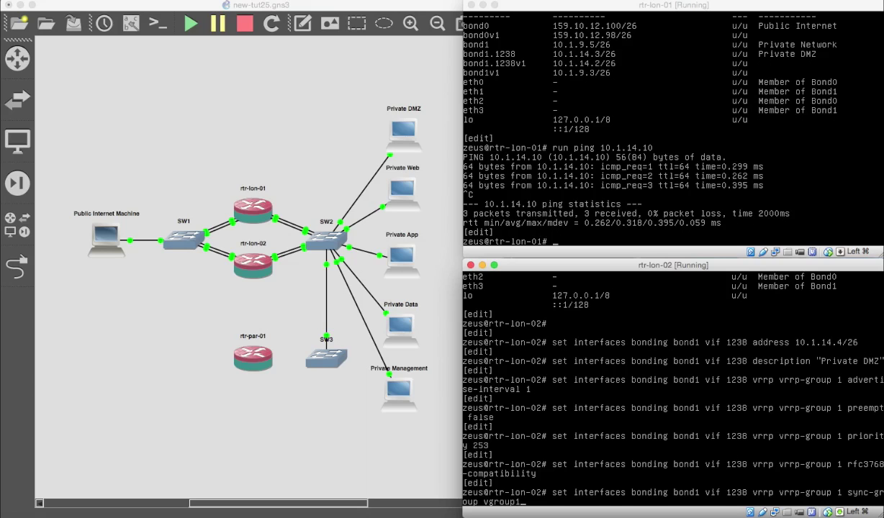
key(Return)
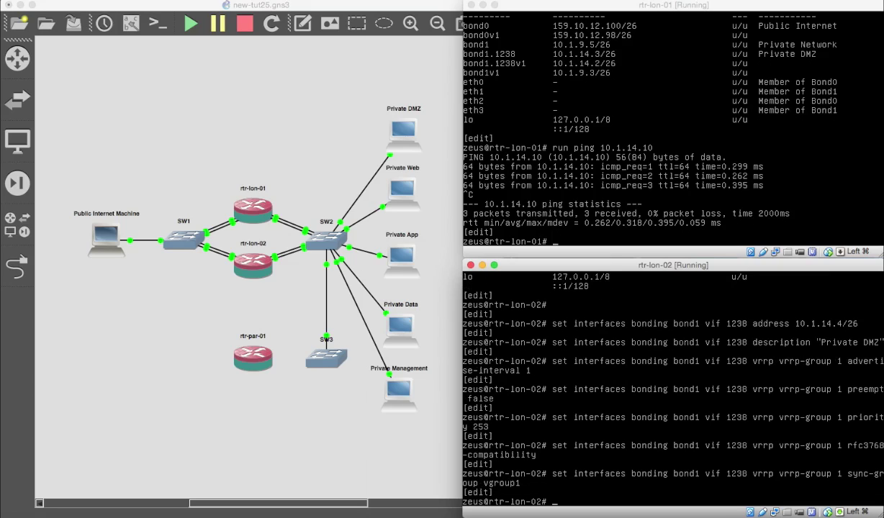
key(Up)
key(BackSpace)
key(BackSpace)
key(BackSpace)
key(BackSpace)
key(BackSpace)
key(BackSpace)
key(BackSpace)
key(BackSpace)
key(BackSpace)
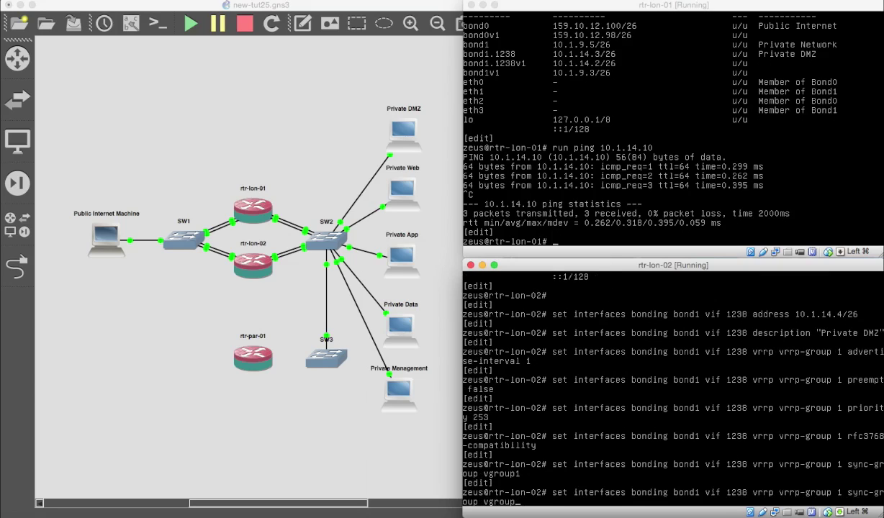
key(BackSpace)
key(BackSpace)
key(BackSpace)
key(BackSpace)
key(BackSpace)
key(BackSpace)
key(BackSpace)
key(BackSpace)
key(BackSpace)
Set VRRP virtual-address 10.1.14.2/26 after checking the design slide, and commit.
text(virtu)
key(Tab)
text(10.1.14.2)
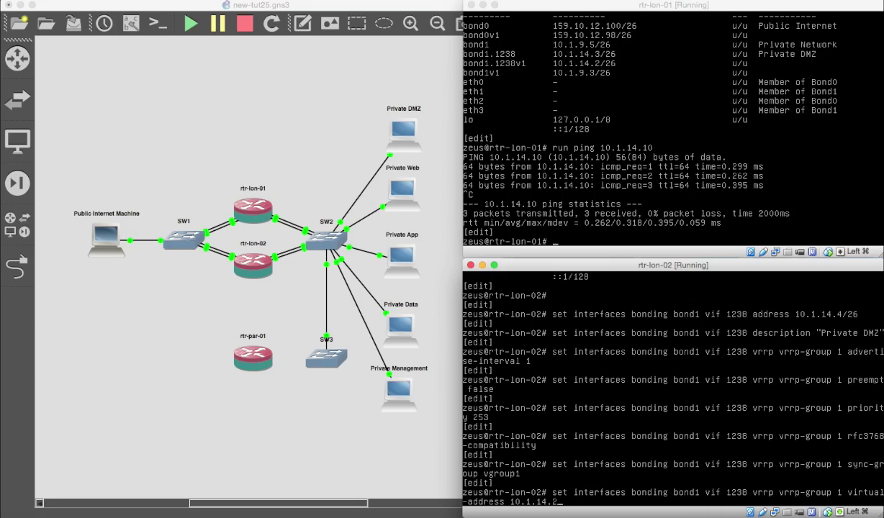
text(/26)
key(super+Tab)
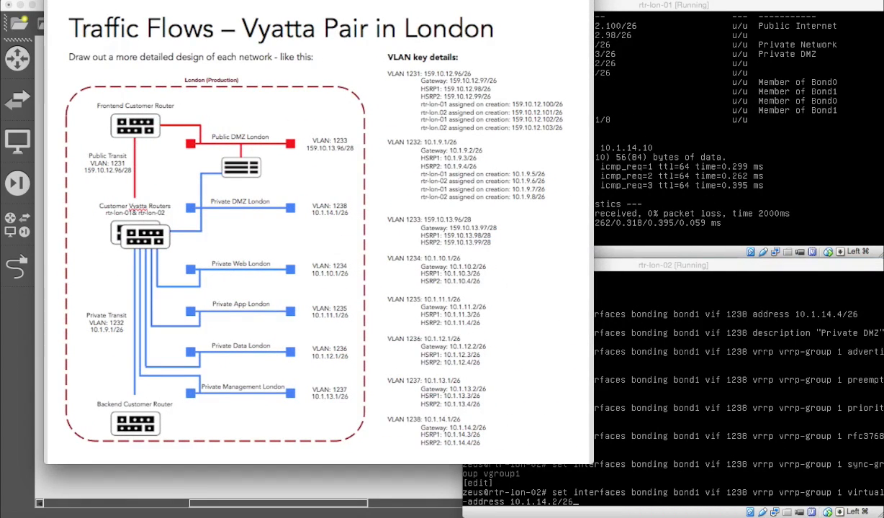
key(super+Tab)
key(Return)
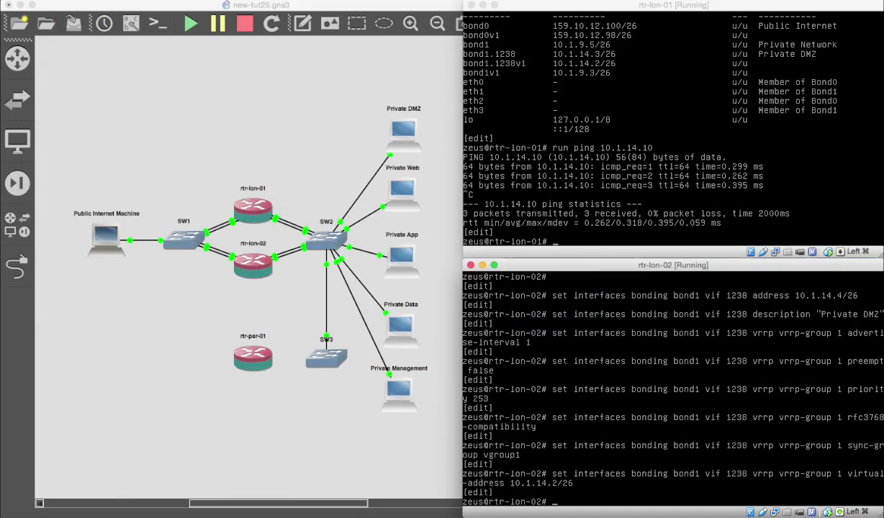
text(commit)
key(Return)
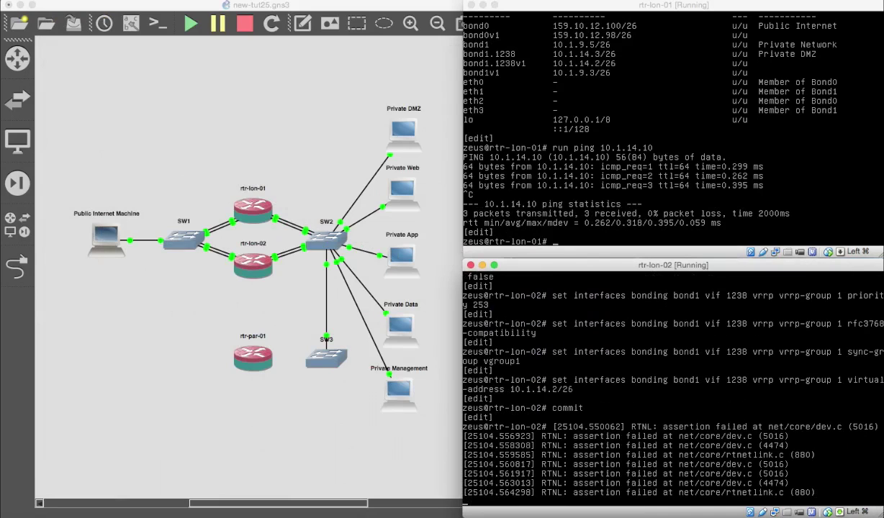
Save the configuration on both rtr-lon-01 and rtr-lon-02.
click(555, 242)
text(save)
key(Return)
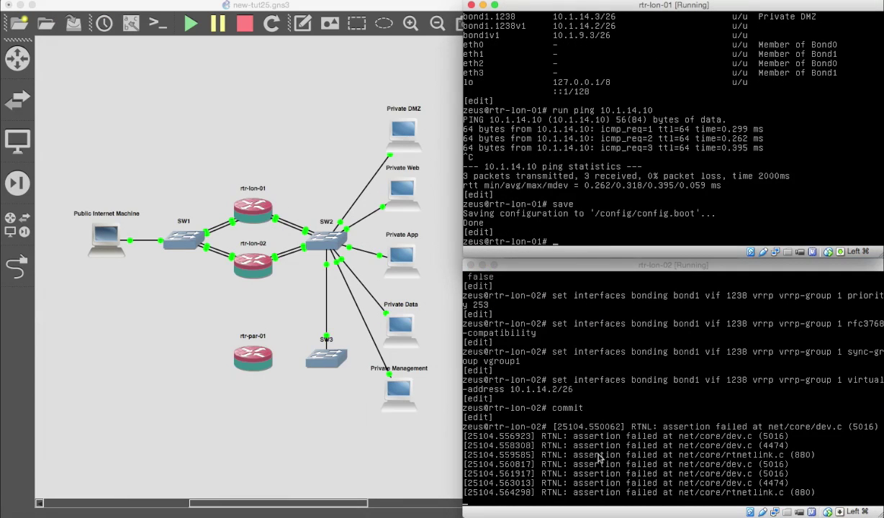
click(576, 440)
text(save)
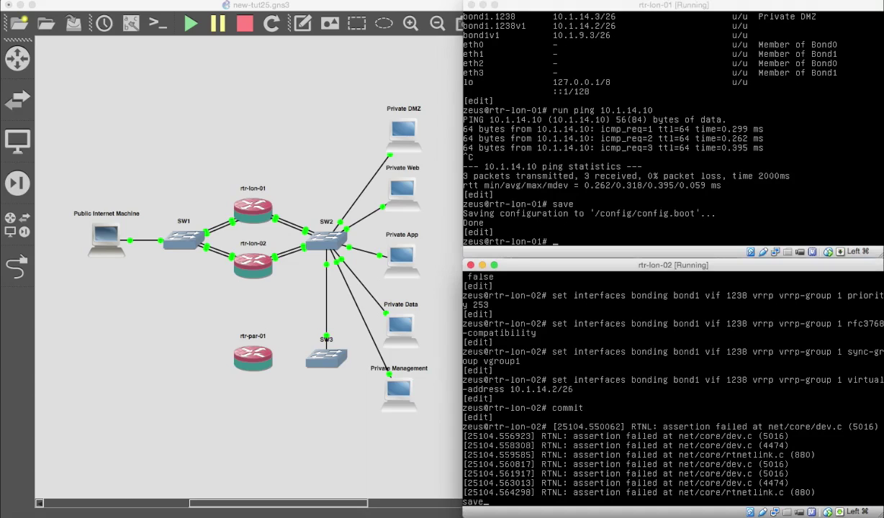
key(Return)
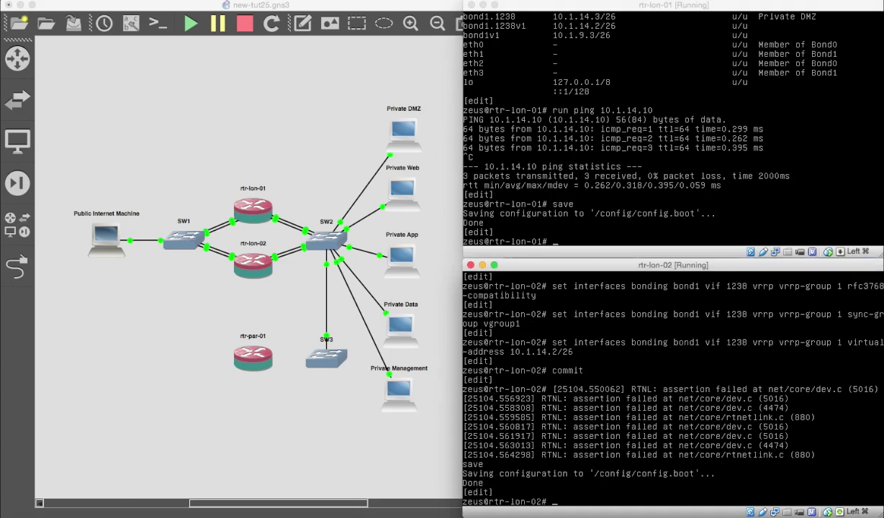
List rtr-lon-02's interfaces: bond1.1238 up at 10.1.14.4/26 (Private DMZ), bond1.1238v1 admin down.
text(run show inter)
key(Return)
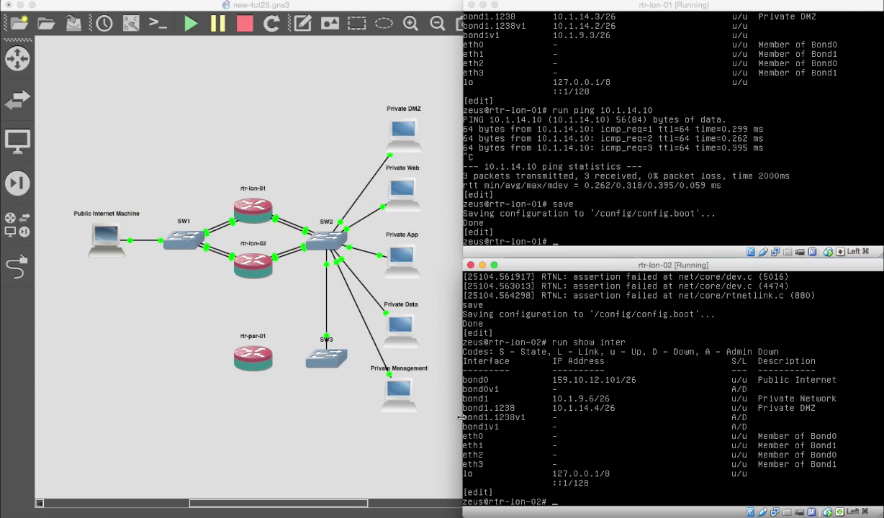
click(601, 87)
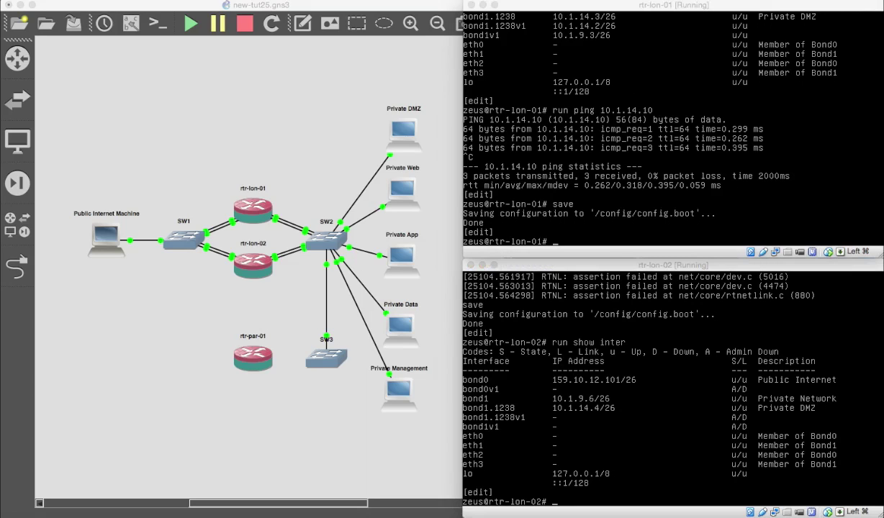
click(523, 157)
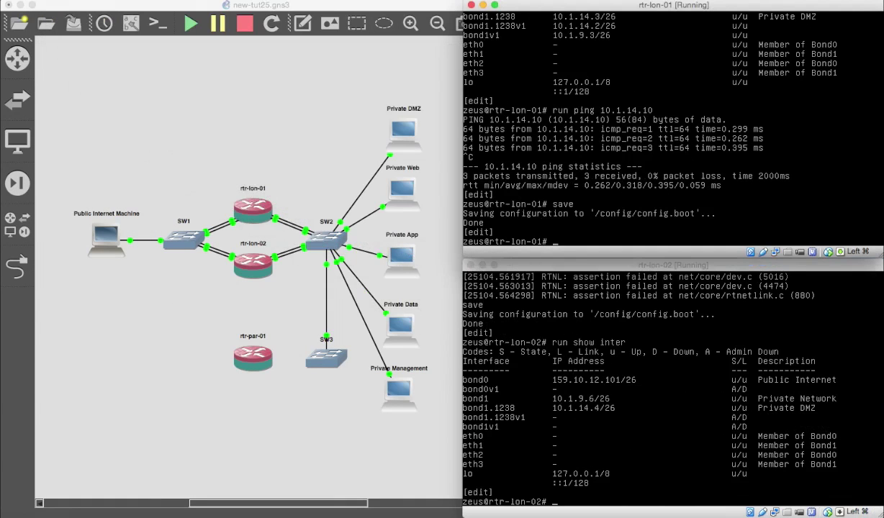
Add bond1 vif 1234 on rtr-lon-01 with address 10.1.10.3/26.
text(set interface bonding bond1)
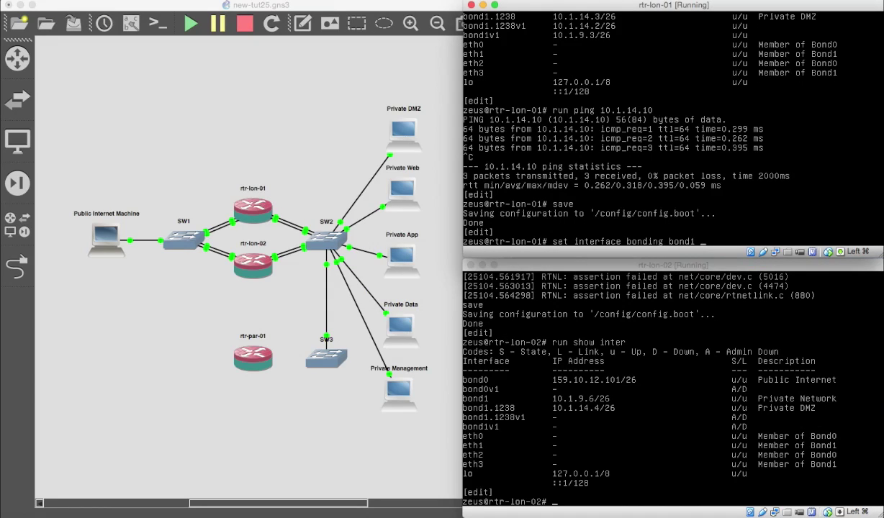
text(vif)
text(1234 address 10.1.10.)
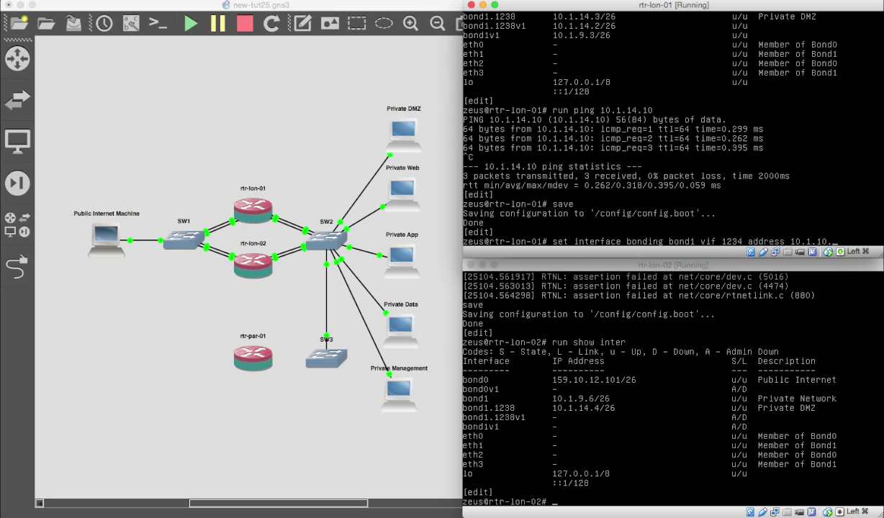
text(3/26)
key(Return)
Give bond1 vif 1234 the description "Private Web".
key(Up)
key(BackSpace)
key(BackSpace)
key(BackSpace)
key(BackSpace)
key(BackSpace)
key(BackSpace)
key(BackSpace)
key(BackSpace)
key(BackSpace)
key(BackSpace)
key(BackSpace)
key(BackSpace)
key(BackSpace)
key(BackSpace)
key(BackSpace)
key(BackSpace)
key(BackSpace)
key(BackSpace)
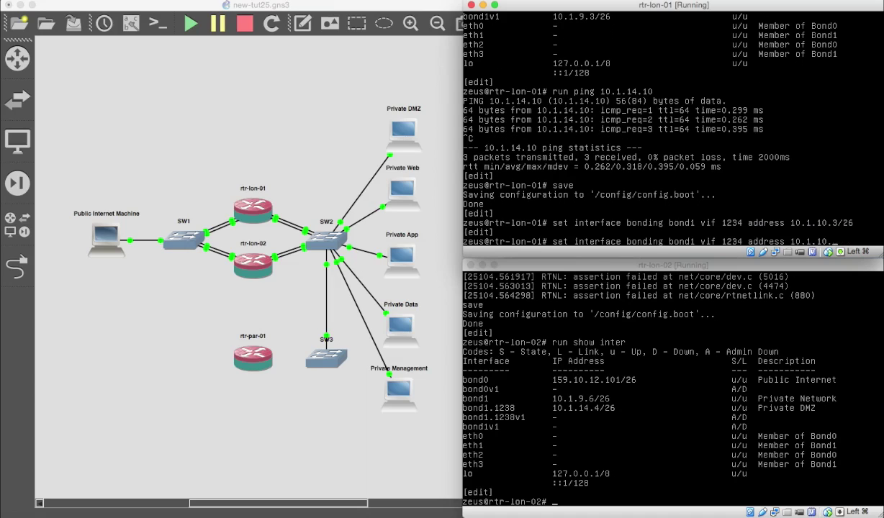
key(BackSpace)
key(BackSpace)
text(description "Private Web")
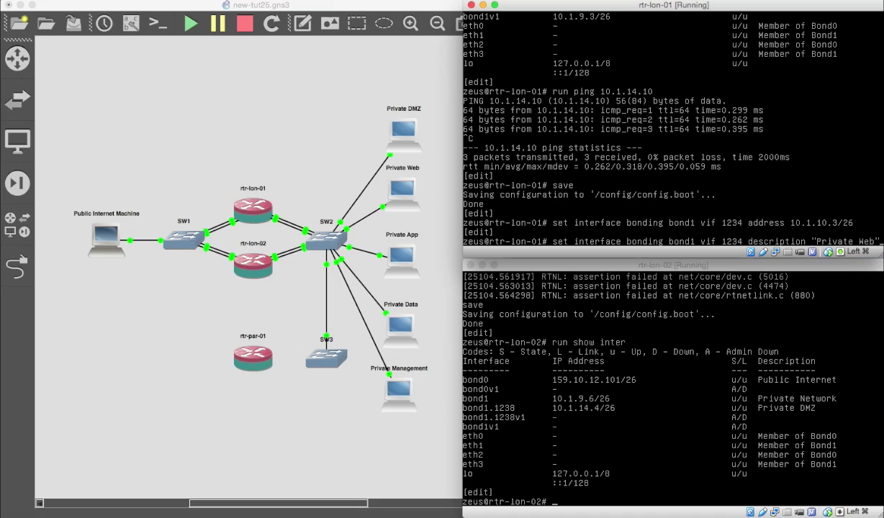
key(Return)
Enter the VRRP group 1 advertise-interval 1 command for vif 1234.
key(Up)
key(BackSpace)
key(BackSpace)
key(BackSpace)
key(BackSpace)
key(BackSpace)
key(BackSpace)
key(BackSpace)
key(BackSpace)
key(BackSpace)
key(BackSpace)
key(BackSpace)
key(BackSpace)
key(BackSpace)
key(BackSpace)
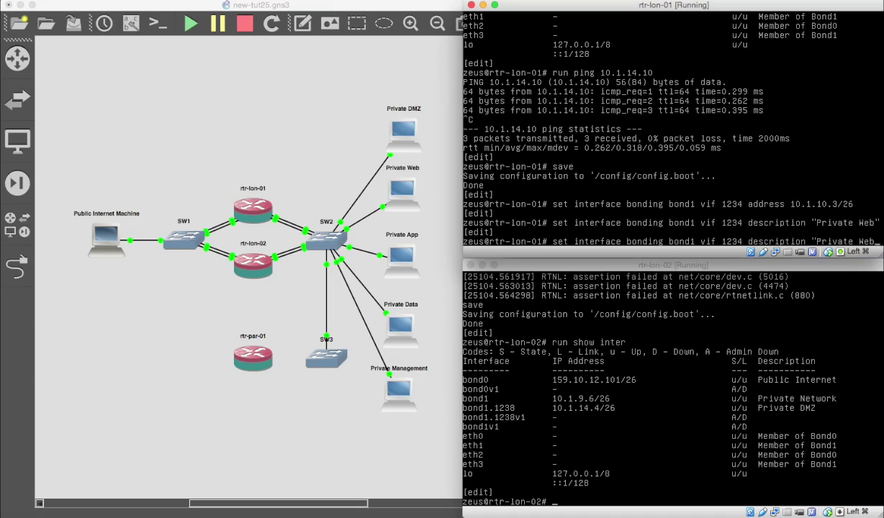
key(BackSpace)
key(BackSpace)
key(BackSpace)
key(BackSpace)
key(BackSpace)
key(BackSpace)
key(BackSpace)
key(BackSpace)
key(BackSpace)
key(BackSpace)
key(BackSpace)
text(v)
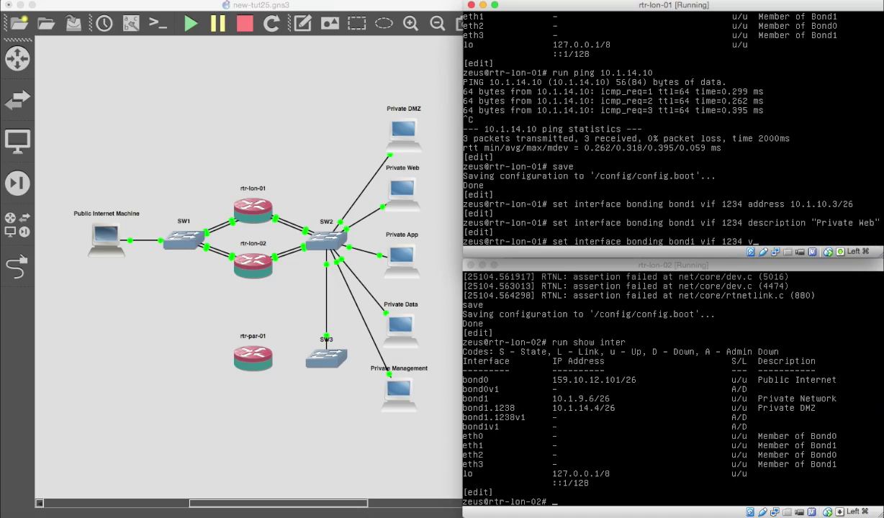
text(rrp vrrp-group 1 advertise-interval )
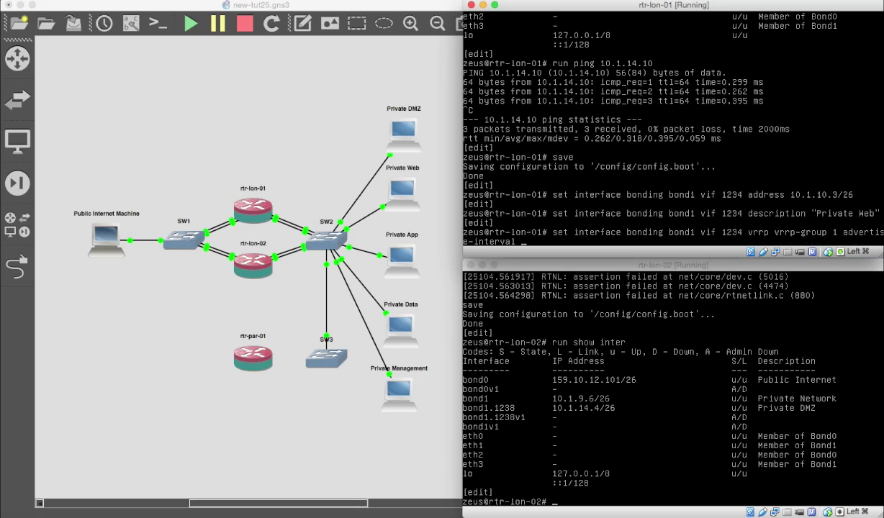
text(1)
Apply advertise-interval 1 and preempt false to VRRP group 1 on vif 1234.
key(Return)
key(Up)
key(BackSpace)
key(BackSpace)
key(BackSpace)
key(BackSpace)
key(BackSpace)
key(BackSpace)
key(BackSpace)
key(BackSpace)
key(BackSpace)
key(BackSpace)
key(BackSpace)
key(BackSpace)
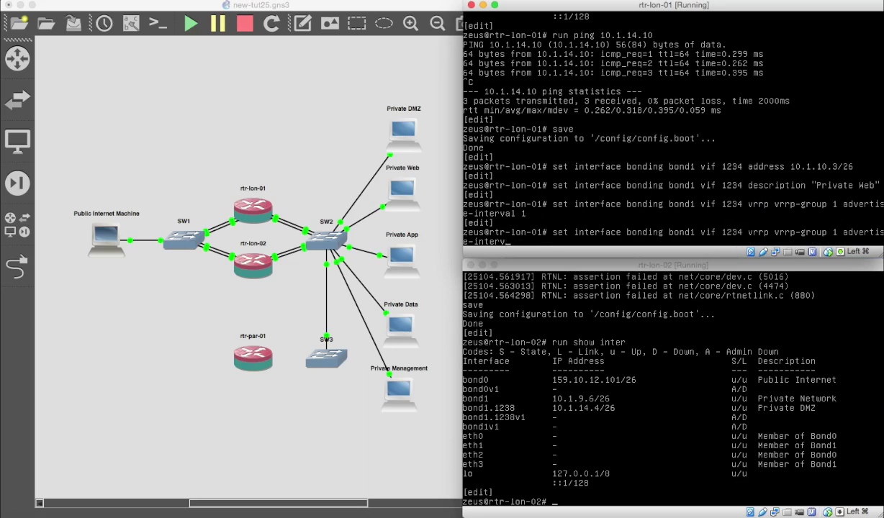
key(BackSpace)
key(BackSpace)
key(BackSpace)
key(BackSpace)
key(BackSpace)
key(BackSpace)
key(BackSpace)
key(BackSpace)
text(preempt false)
key(Return)
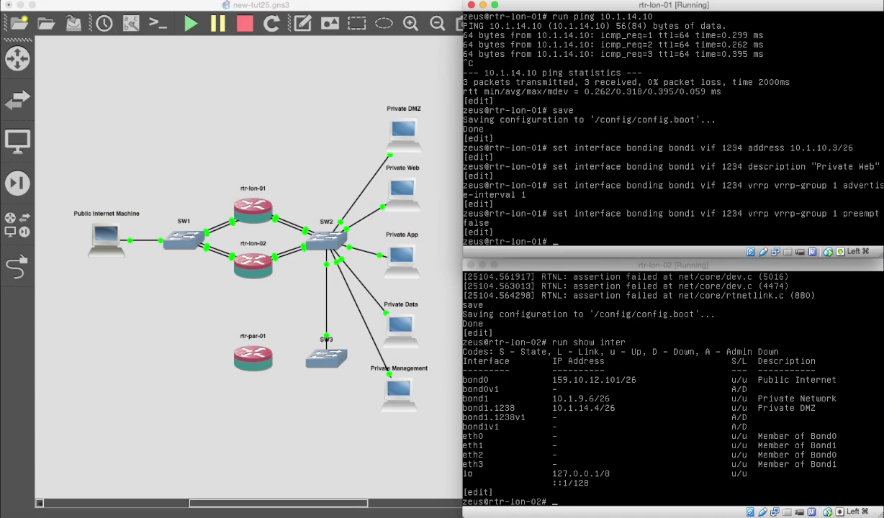
Set VRRP group 1 priority 254 and enable rfc3768-compatibility.
key(Up)
key(BackSpace)
key(BackSpace)
key(BackSpace)
key(BackSpace)
key(BackSpace)
key(BackSpace)
key(BackSpace)
key(BackSpace)
key(BackSpace)
key(BackSpace)
key(BackSpace)
key(BackSpace)
key(BackSpace)
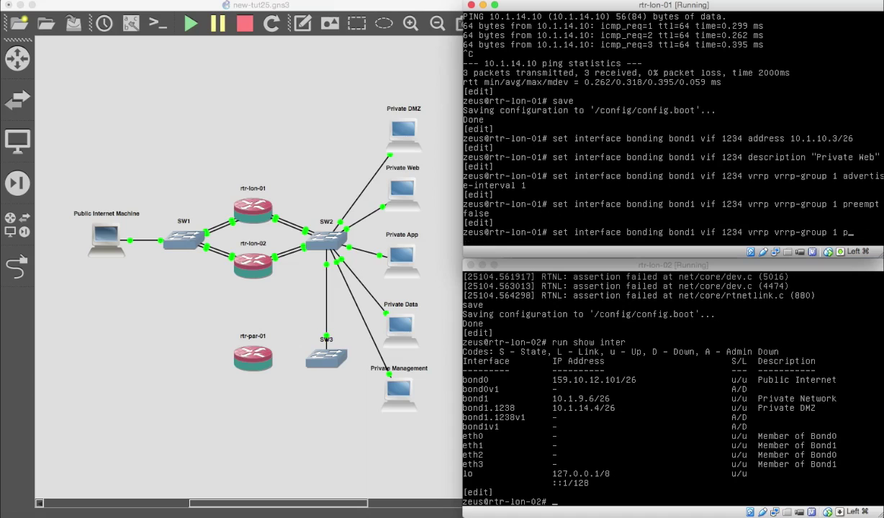
text(priority 254)
key(Return)
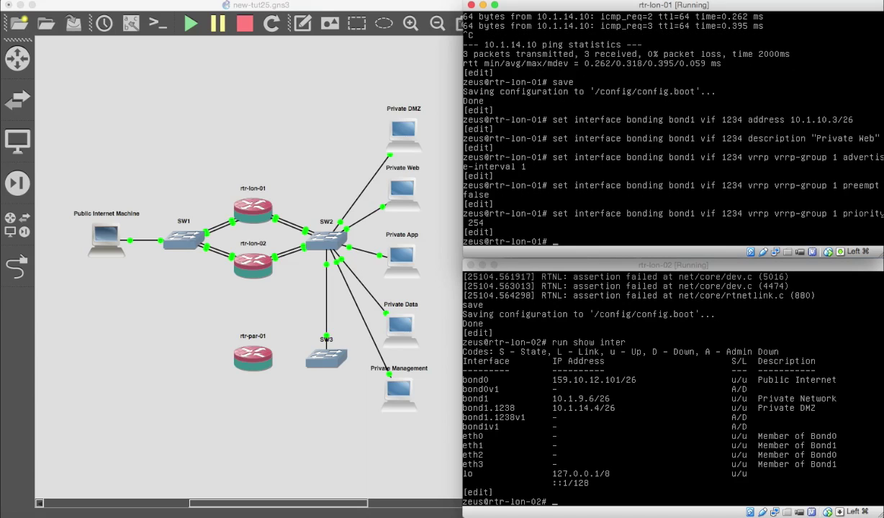
key(Up)
key(BackSpace)
key(BackSpace)
key(BackSpace)
key(BackSpace)
key(BackSpace)
key(BackSpace)
key(BackSpace)
key(BackSpace)
key(BackSpace)
key(BackSpace)
key(BackSpace)
key(BackSpace)
key(BackSpace)
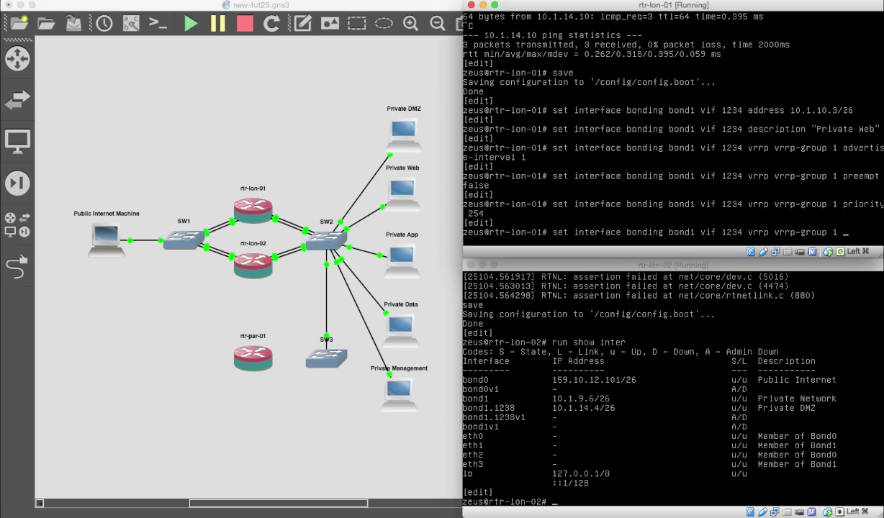
text(rfcx)
key(BackSpace)
key(Tab)
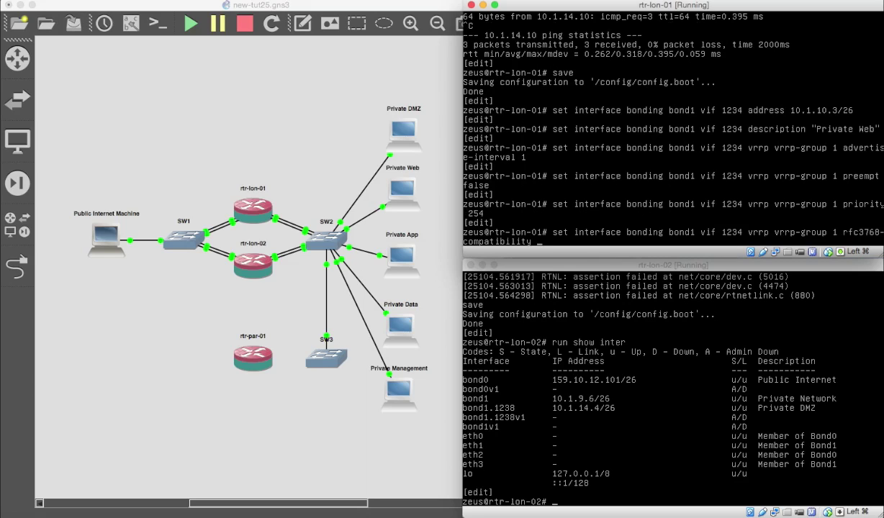
key(Return)
Add sync-group vgroup1 and virtual address 10.1.10.2/26 to VRRP group 1, then commit.
key(Up)
key(BackSpace)
key(BackSpace)
key(BackSpace)
key(BackSpace)
key(BackSpace)
key(BackSpace)
key(BackSpace)
key(BackSpace)
key(BackSpace)
key(BackSpace)
key(BackSpace)
key(BackSpace)
key(BackSpace)
key(BackSpace)
key(BackSpace)
key(BackSpace)
key(BackSpace)
key(BackSpace)
key(BackSpace)
key(BackSpace)
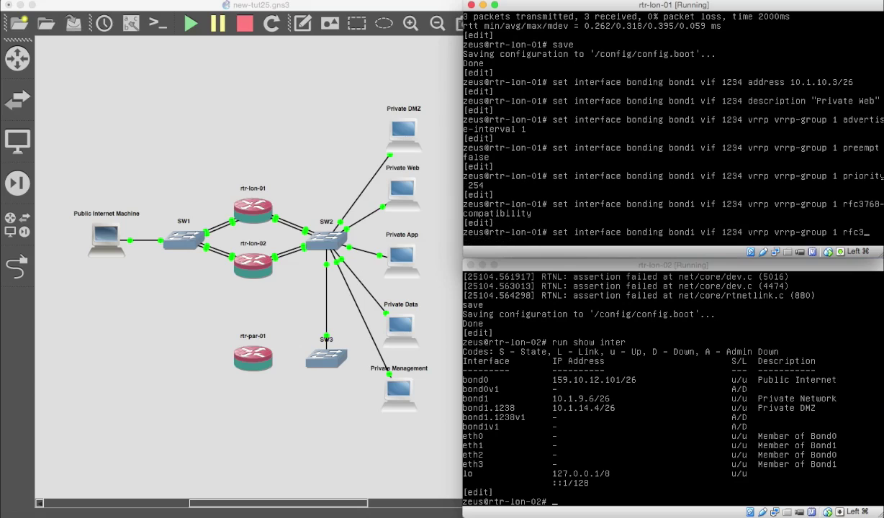
text(sync-group vgroup1)
key(Return)
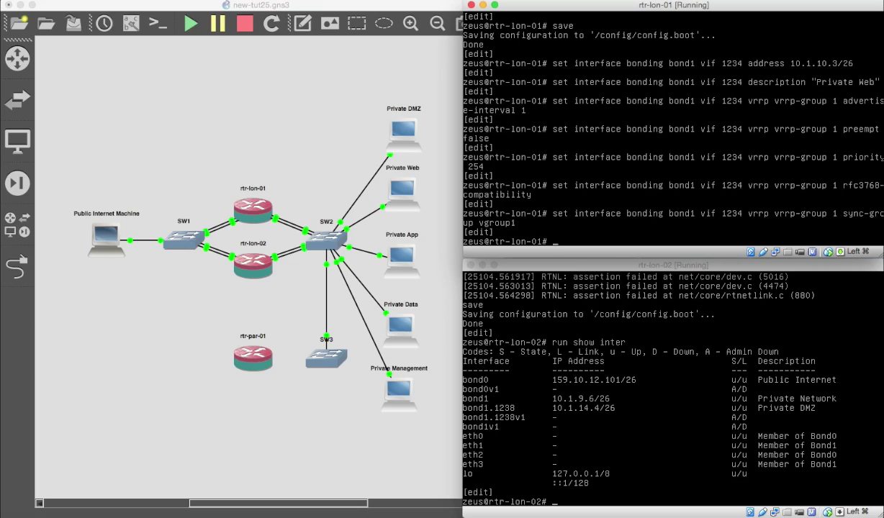
key(Up)
key(BackSpace)
key(BackSpace)
key(BackSpace)
key(BackSpace)
key(BackSpace)
key(BackSpace)
key(BackSpace)
key(BackSpace)
key(BackSpace)
key(BackSpace)
key(BackSpace)
key(BackSpace)
key(BackSpace)
key(BackSpace)
key(BackSpace)
key(BackSpace)
key(BackSpace)
key(BackSpace)
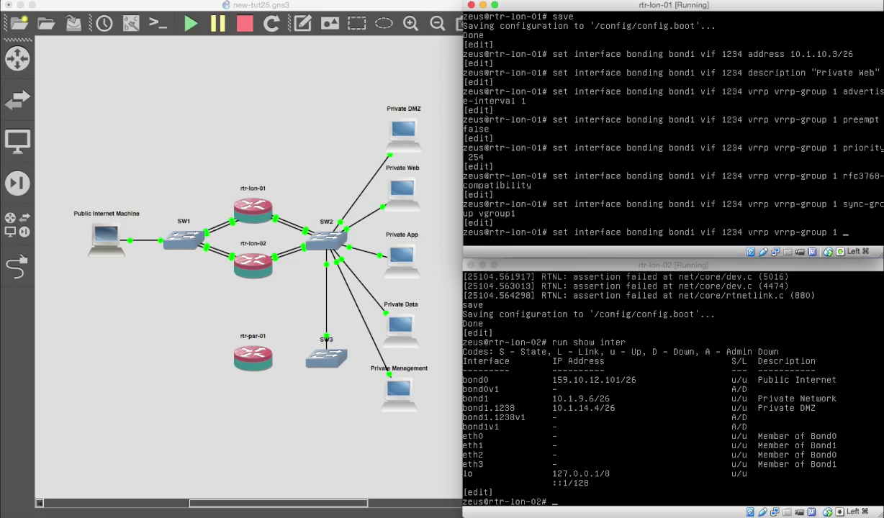
text(virtua)
key(BackSpace)
key(Tab)
text(10.1)
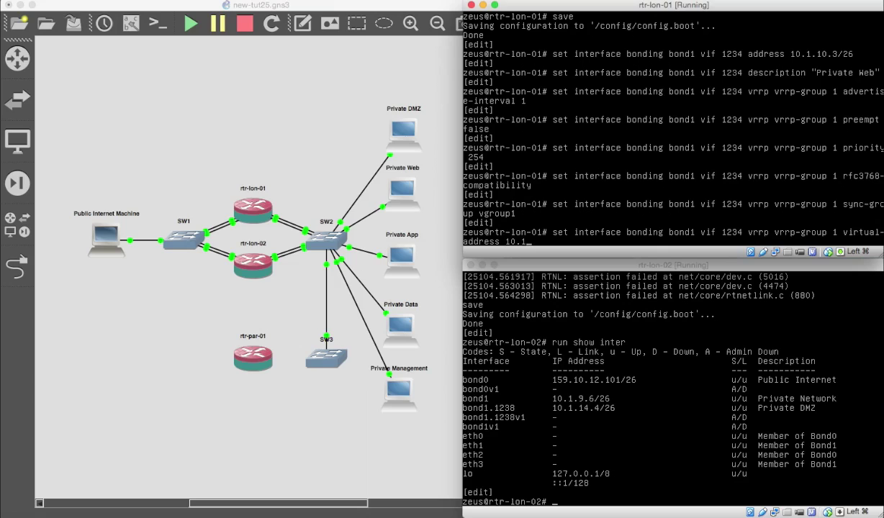
text(.10.2/26)
key(Return)
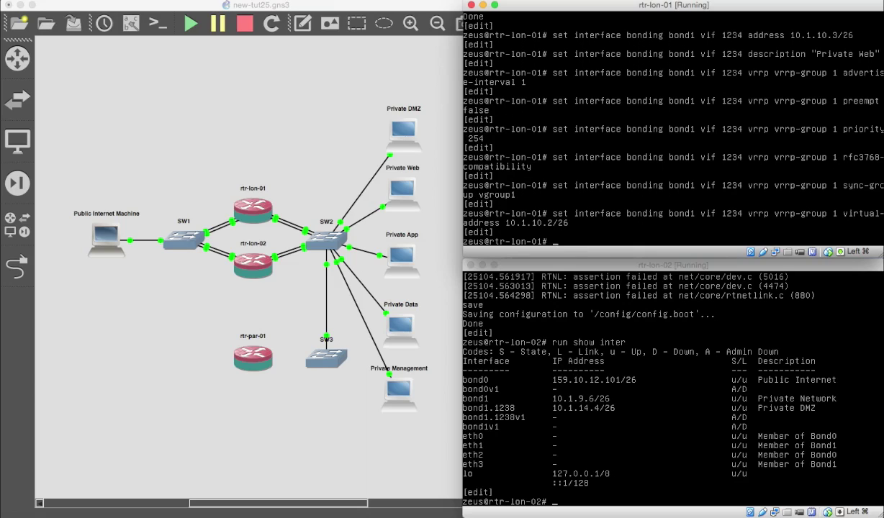
text(commit)
key(Return)
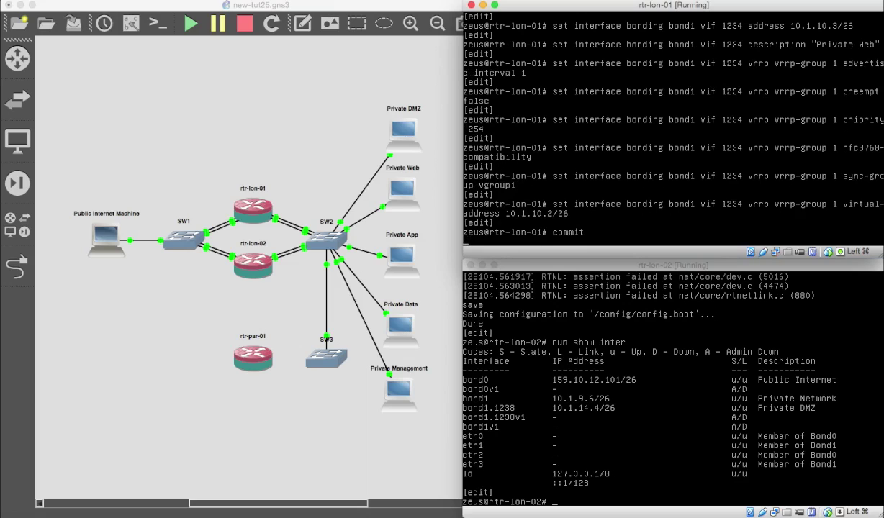
Save rtr-lon-01's configuration and run show inter to list bond1.1234 and its addresses.
text(save)
key(Return)
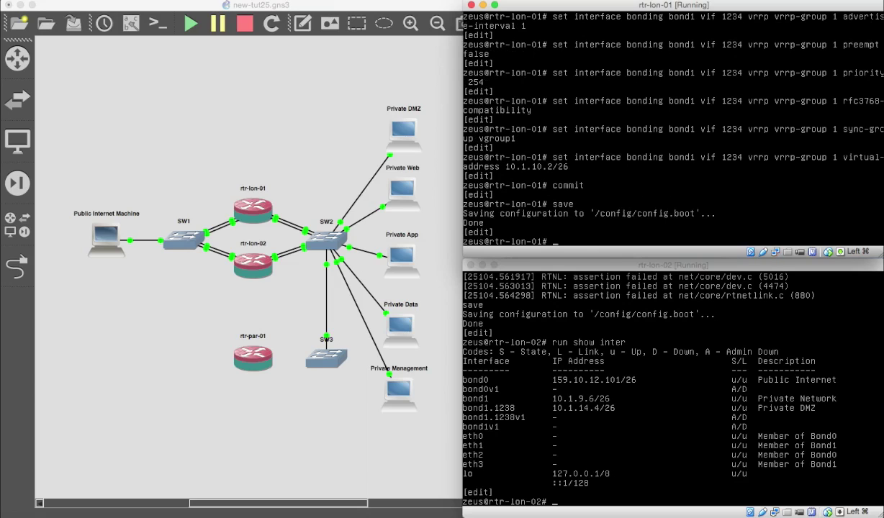
text(run show inter)
key(Return)
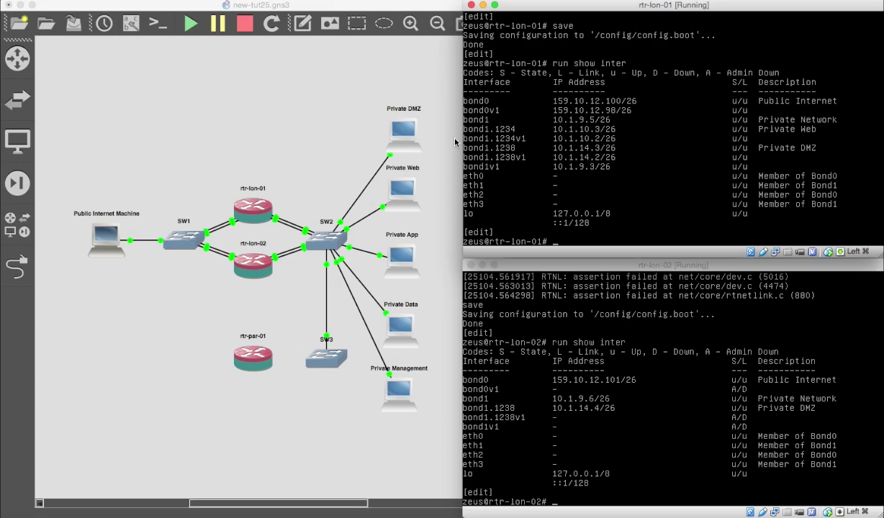
drag(232, 513, 256, 154)
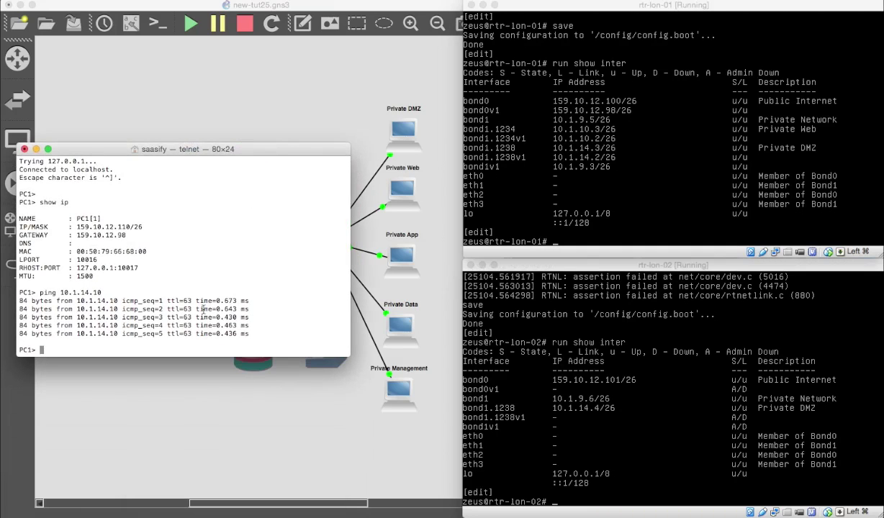
key(Up)
key(BackSpace)
key(BackSpace)
key(BackSpace)
key(BackSpace)
key(BackSpace)
text(10.10)
key(Return)
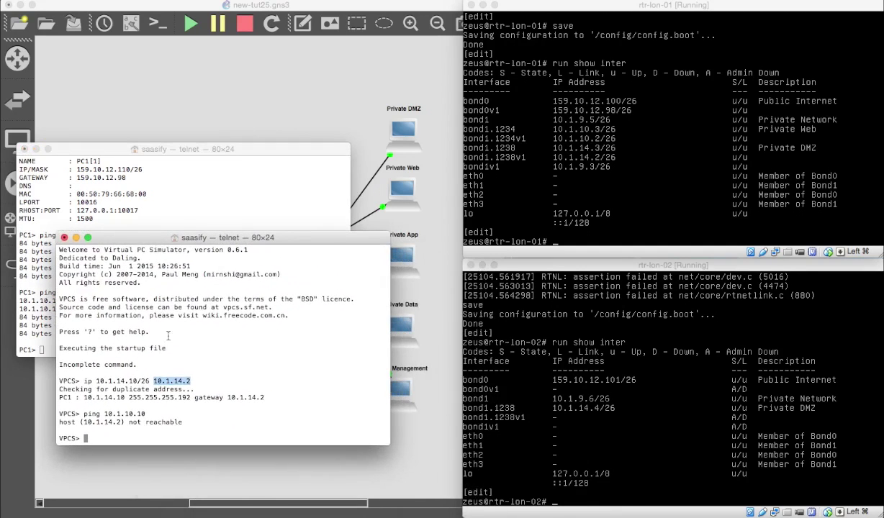
click(123, 415)
text(ping 10)
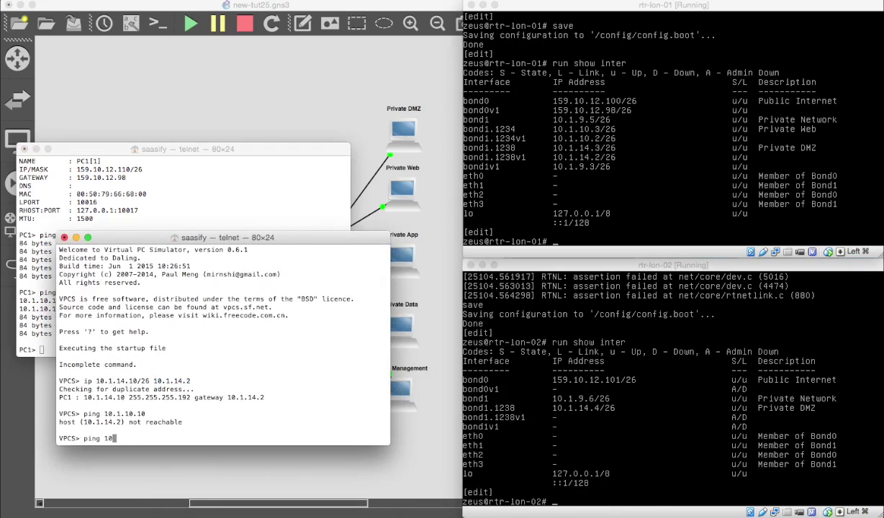
text(.1.10.10)
key(Return)
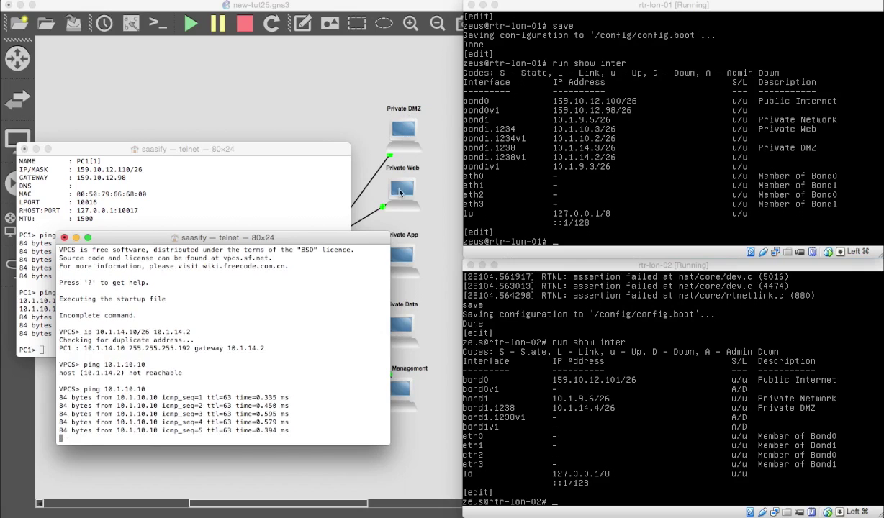
drag(253, 149, 261, 298)
drag(276, 332, 271, 347)
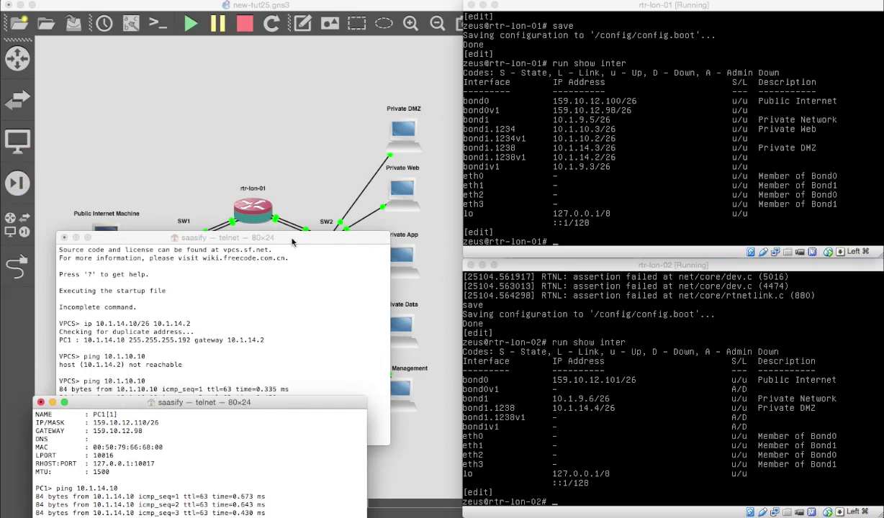
double_click(282, 234)
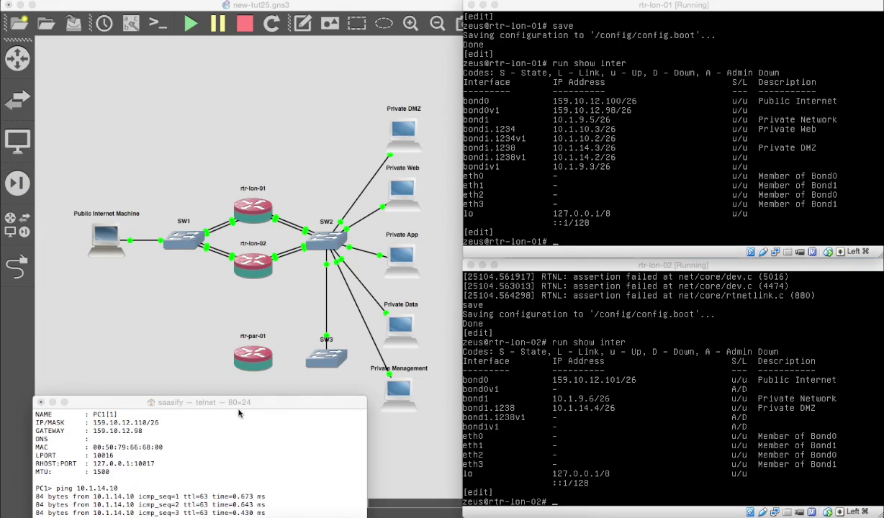
double_click(225, 401)
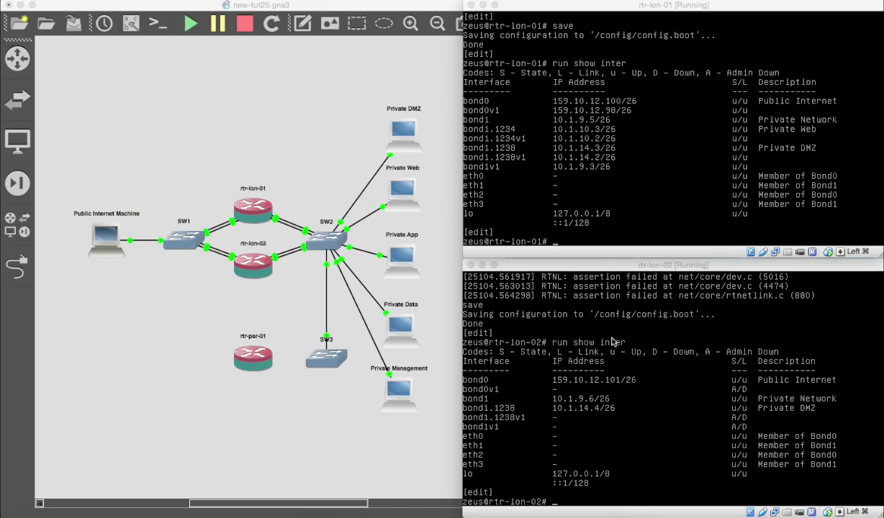
On rtr-lon-02, assign address 10.1.10.4/26 to bond1 vif 1234.
click(590, 328)
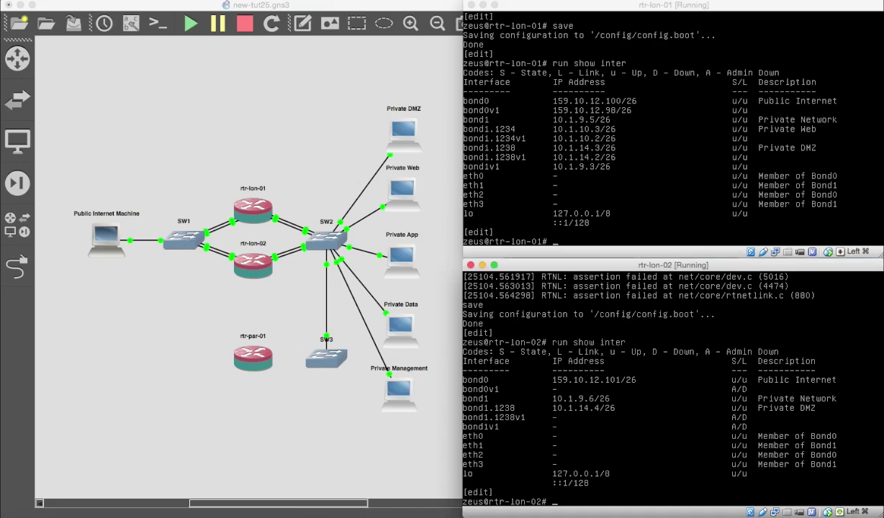
key(super+Tab)
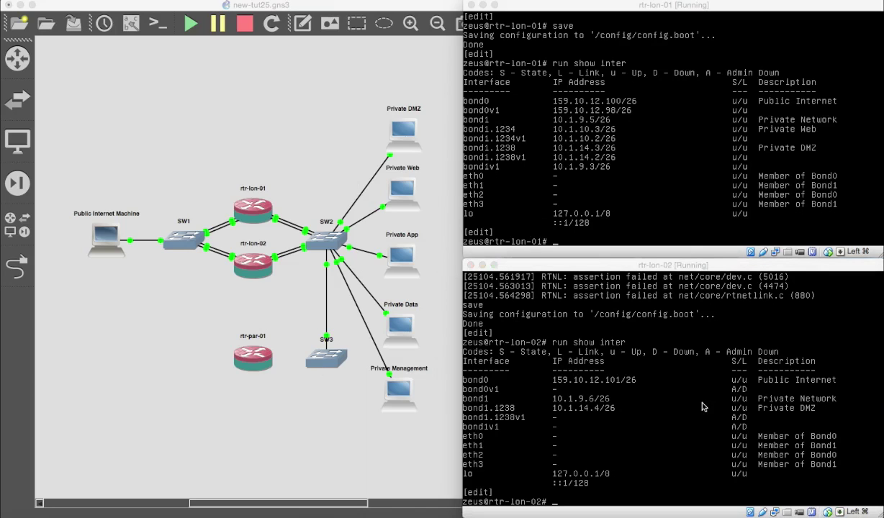
click(673, 387)
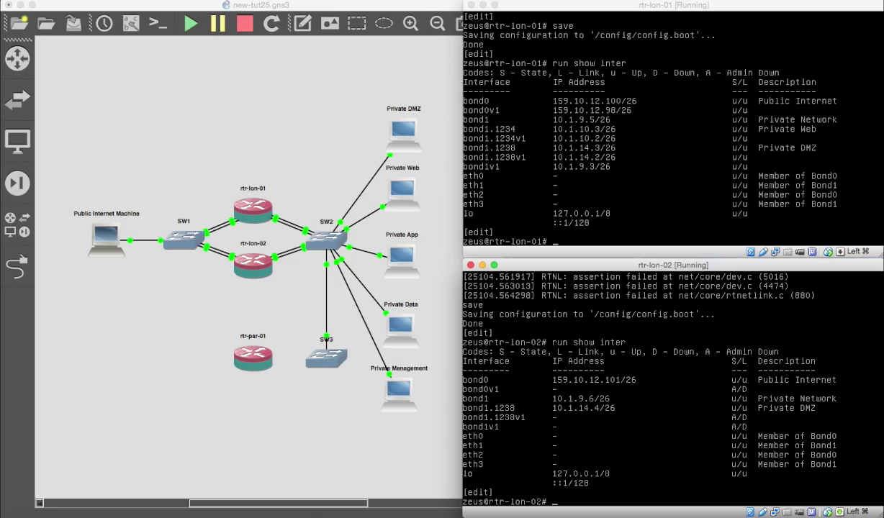
text(set inter bonding bond1 )
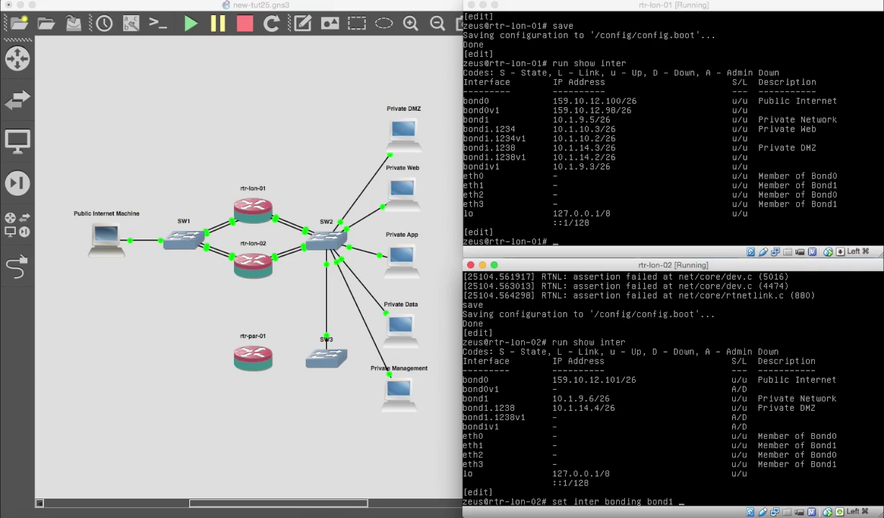
text(vif 1234 address 10.1.10.4/)
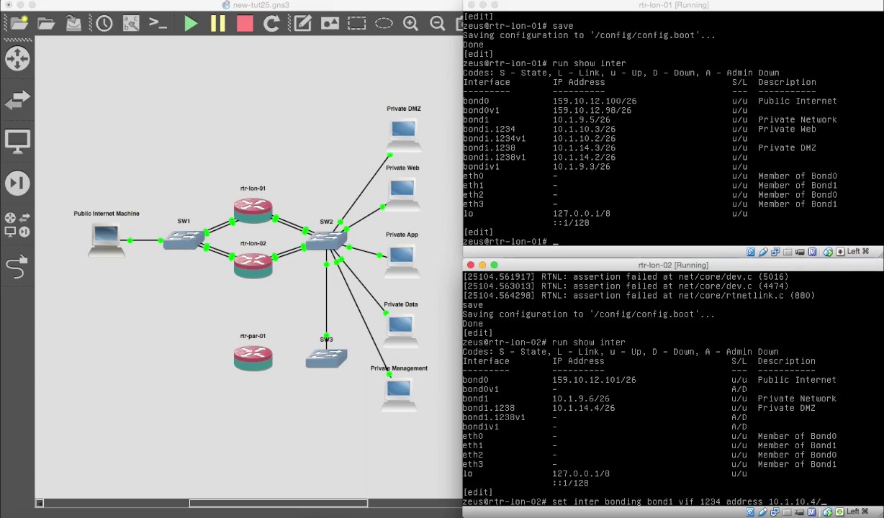
text(26)
key(Return)
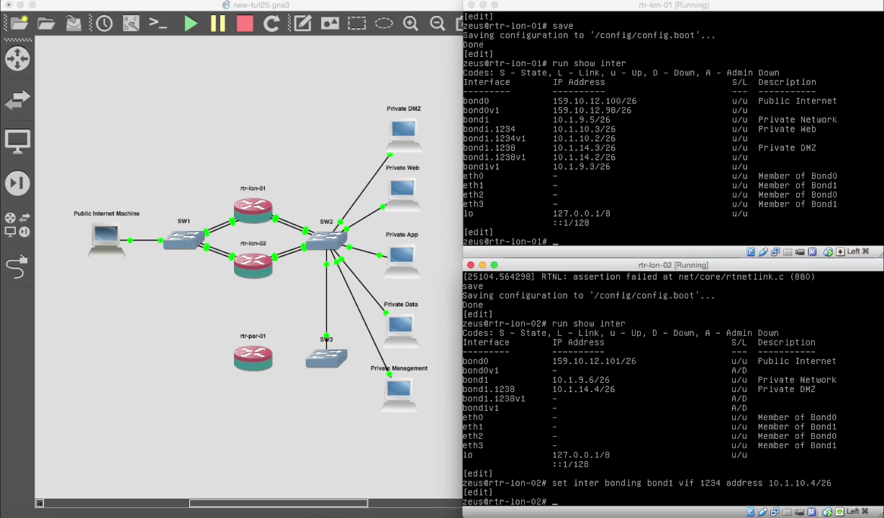
Reuse the vif 1234 command path to type the description "Private Web".
key(Up)
key(BackSpace)
key(BackSpace)
key(BackSpace)
key(BackSpace)
key(BackSpace)
key(BackSpace)
key(BackSpace)
key(BackSpace)
key(BackSpace)
key(BackSpace)
key(BackSpace)
key(BackSpace)
key(BackSpace)
key(BackSpace)
key(BackSpace)
key(BackSpace)
key(BackSpace)
key(BackSpace)
key(BackSpace)
key(BackSpace)
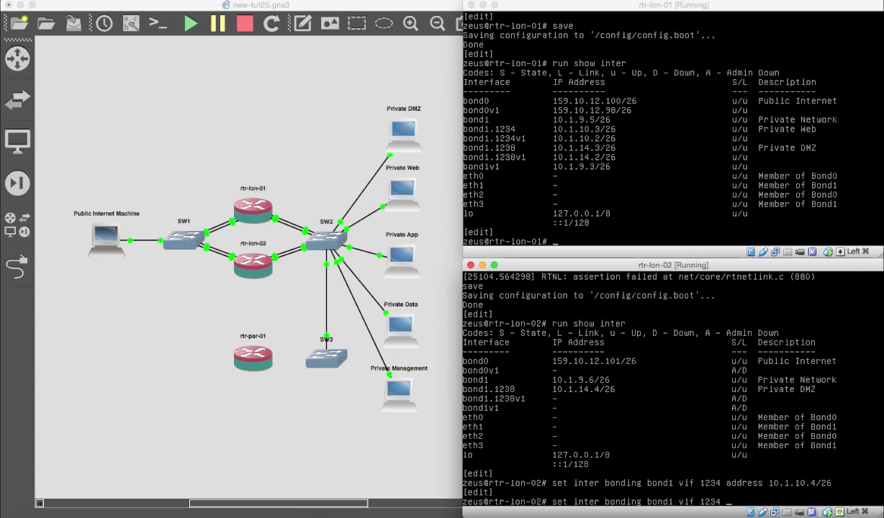
text(description "Private We)
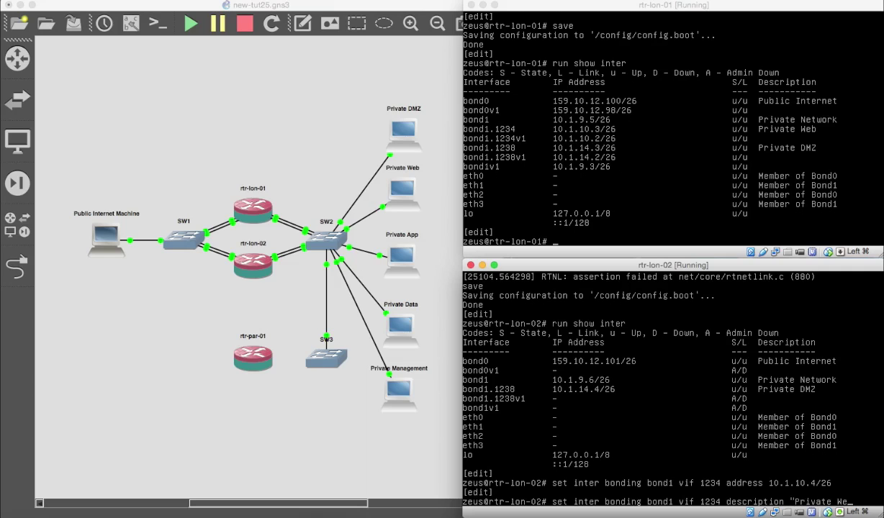
text(b")
Apply the "Private Web" description and set VRRP group 1 advertise-interval to 1.
key(Return)
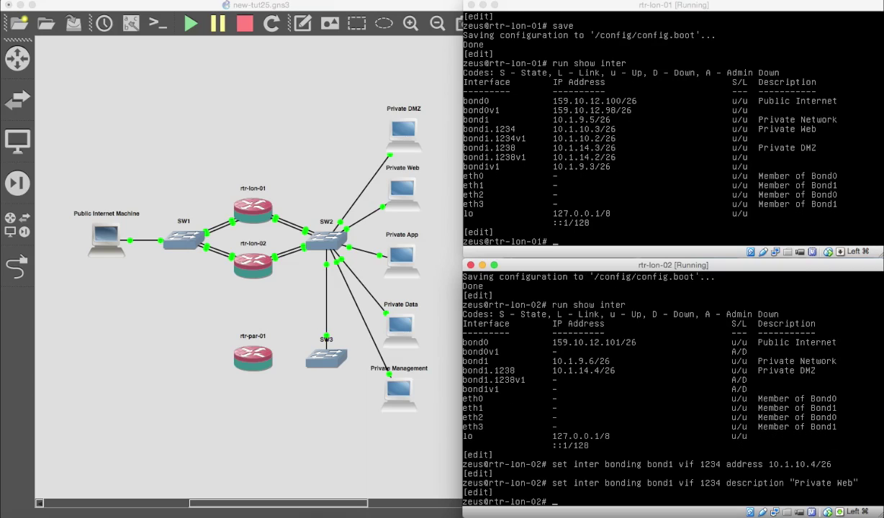
key(Up)
key(BackSpace)
key(BackSpace)
key(BackSpace)
key(BackSpace)
key(BackSpace)
key(BackSpace)
key(BackSpace)
key(BackSpace)
key(BackSpace)
key(BackSpace)
key(BackSpace)
key(BackSpace)
key(BackSpace)
key(BackSpace)
key(BackSpace)
key(BackSpace)
key(BackSpace)
key(BackSpace)
key(BackSpace)
key(BackSpace)
key(BackSpace)
key(BackSpace)
key(BackSpace)
key(BackSpace)
key(BackSpace)
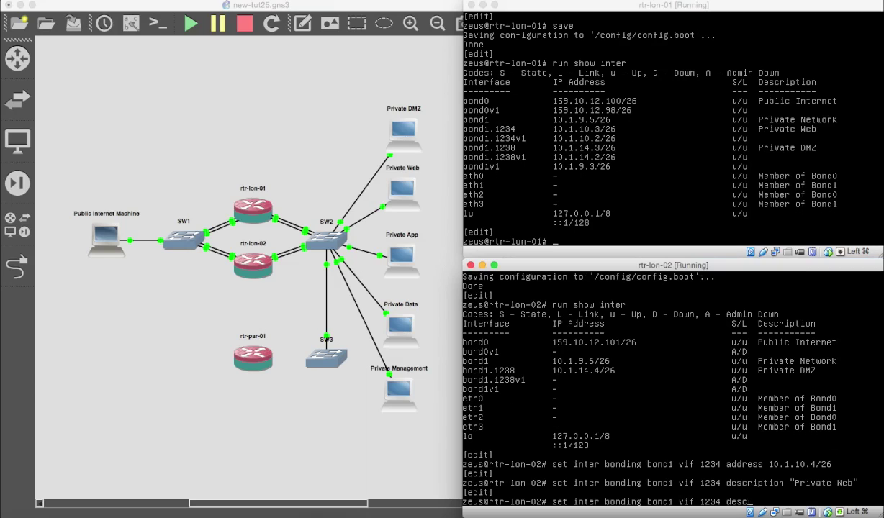
text(vrrrp)
key(BackSpace)
key(BackSpace)
text(p vrrp-group 1 advertise-interval )
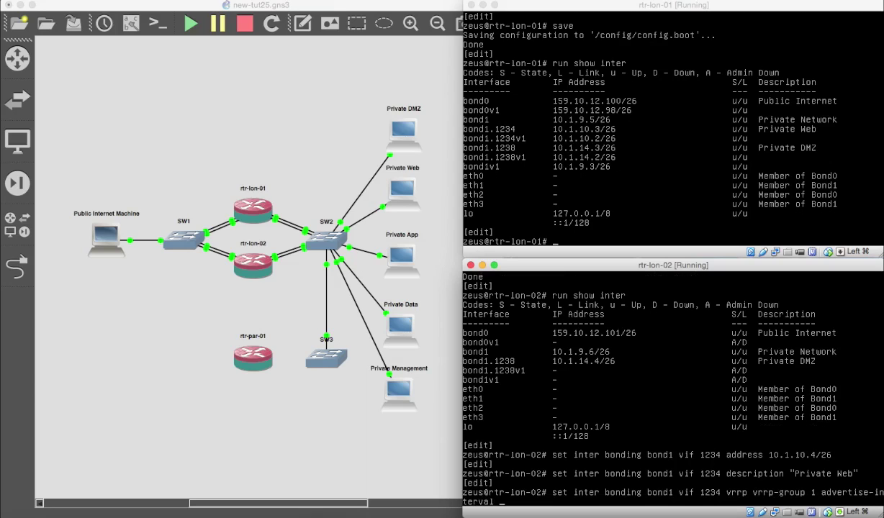
text(1)
key(Return)
Set VRRP group 1 preempt to false and priority to 253.
key(Up)
key(BackSpace)
key(BackSpace)
key(BackSpace)
key(BackSpace)
key(BackSpace)
key(BackSpace)
key(BackSpace)
key(BackSpace)
key(BackSpace)
key(BackSpace)
key(BackSpace)
key(BackSpace)
key(BackSpace)
key(BackSpace)
key(BackSpace)
key(BackSpace)
key(BackSpace)
key(BackSpace)
key(BackSpace)
key(BackSpace)
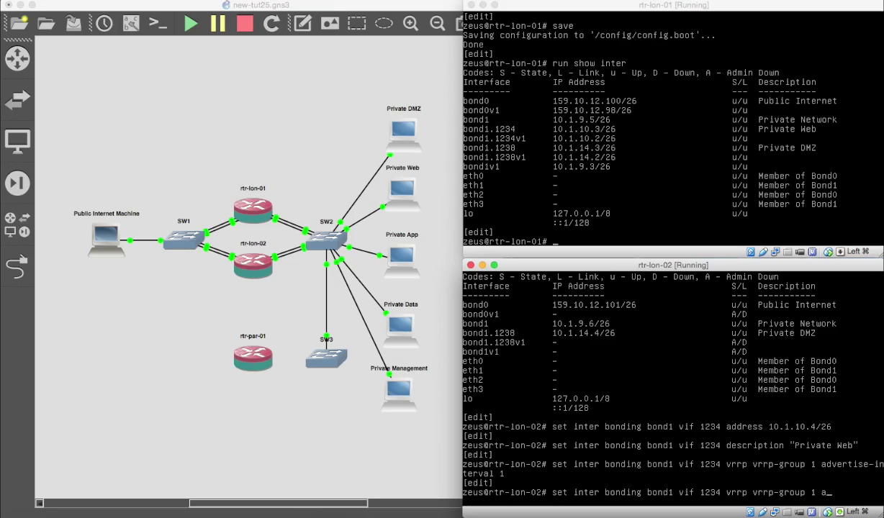
text(premen)
key(BackSpace)
key(BackSpace)
key(BackSpace)
text(empt false)
key(Return)
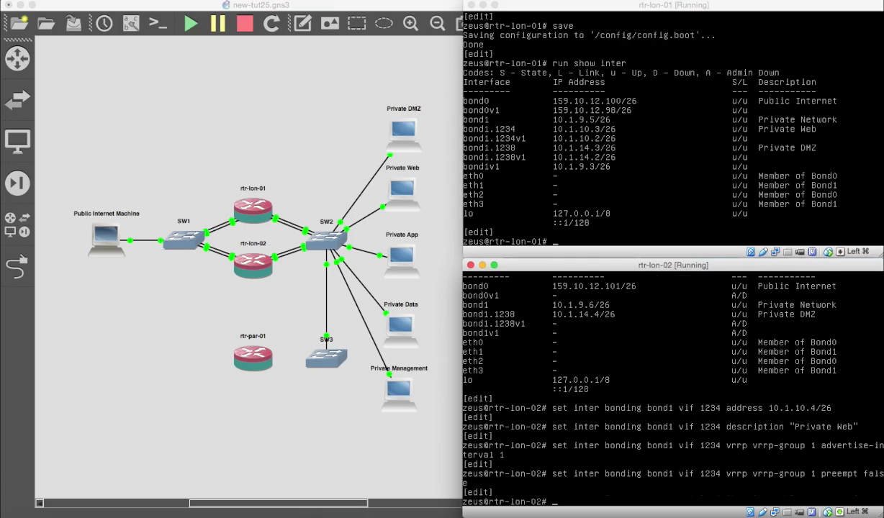
key(Up)
key(BackSpace)
key(BackSpace)
key(BackSpace)
key(BackSpace)
key(BackSpace)
key(BackSpace)
key(BackSpace)
key(BackSpace)
key(BackSpace)
key(BackSpace)
key(BackSpace)
key(BackSpace)
key(BackSpace)
text(priority )
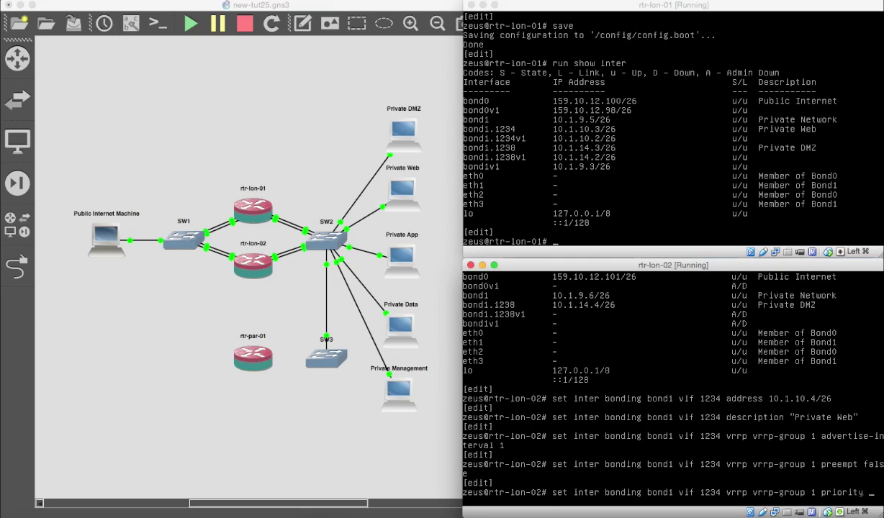
text(253)
key(Return)
Enable rfc3768-compatibility and sync-group vgroup1 for VRRP group 1.
key(Up)
key(BackSpace)
key(BackSpace)
key(BackSpace)
key(BackSpace)
key(BackSpace)
key(BackSpace)
key(BackSpace)
key(BackSpace)
key(BackSpace)
key(BackSpace)
key(BackSpace)
key(BackSpace)
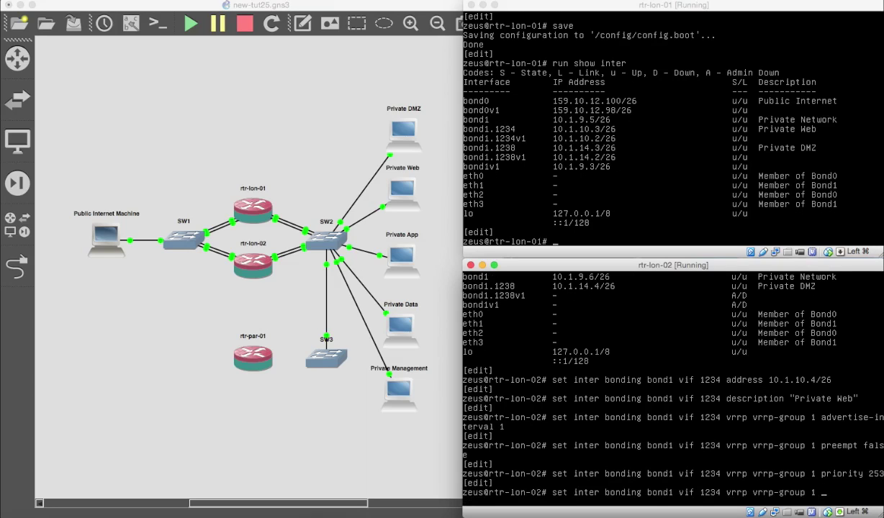
text(rfc3768-compatibility)
key(Return)
key(Up)
key(BackSpace)
key(BackSpace)
key(BackSpace)
key(BackSpace)
key(BackSpace)
key(BackSpace)
key(BackSpace)
key(BackSpace)
key(BackSpace)
key(BackSpace)
key(BackSpace)
key(BackSpace)
key(BackSpace)
key(BackSpace)
key(BackSpace)
key(BackSpace)
key(BackSpace)
key(BackSpace)
key(BackSpace)
key(BackSpace)
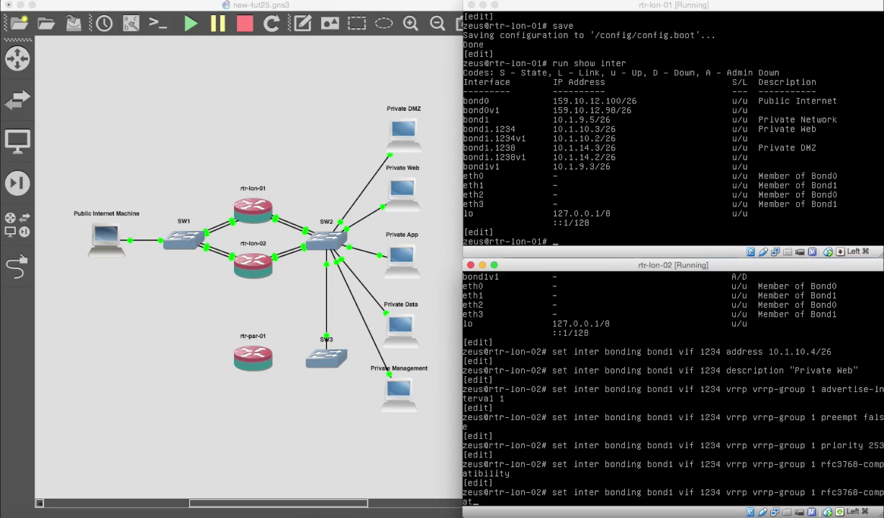
text(sync-group vgroup1)
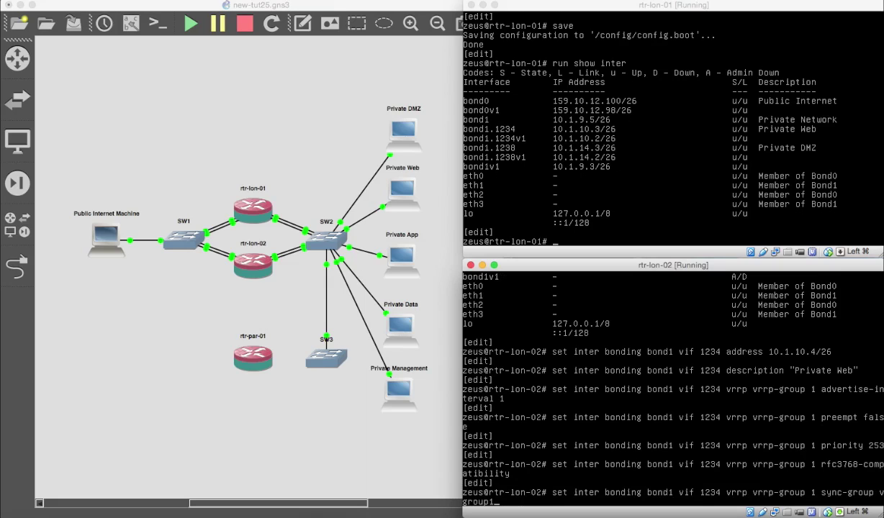
key(Return)
Set VRRP virtual address 10.1.10.2/26 and commit the configuration.
key(Up)
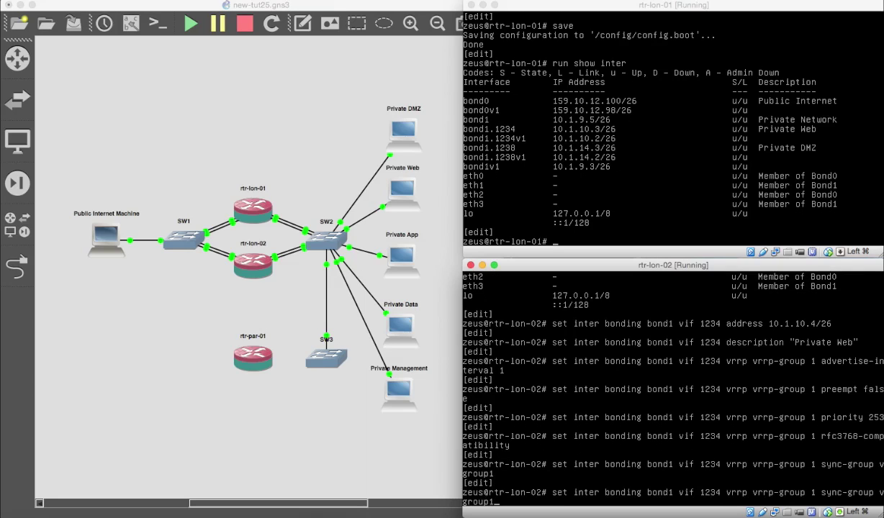
key(BackSpace)
key(BackSpace)
key(BackSpace)
key(BackSpace)
key(BackSpace)
key(BackSpace)
key(BackSpace)
key(BackSpace)
key(BackSpace)
key(BackSpace)
key(BackSpace)
key(BackSpace)
key(BackSpace)
key(BackSpace)
key(BackSpace)
key(BackSpace)
key(BackSpace)
key(BackSpace)
text(virtual-address 10.1.10.2/)
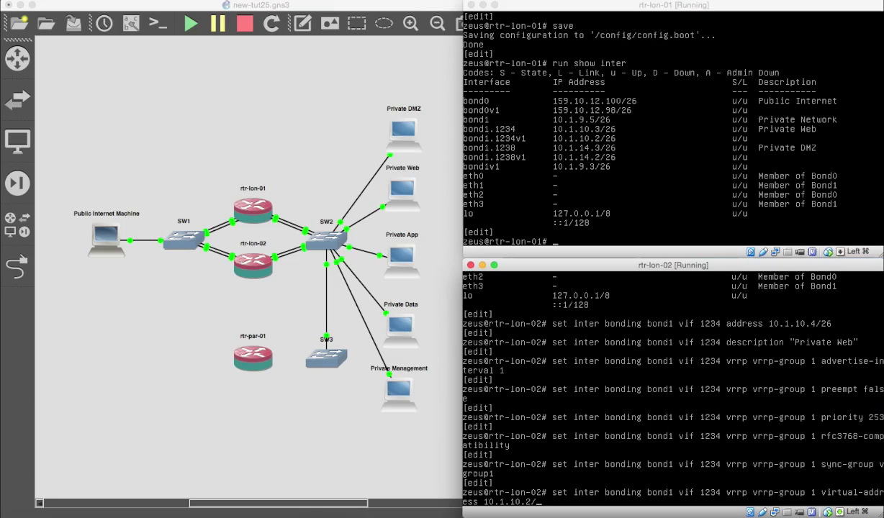
text(26)
key(Return)
text(commit)
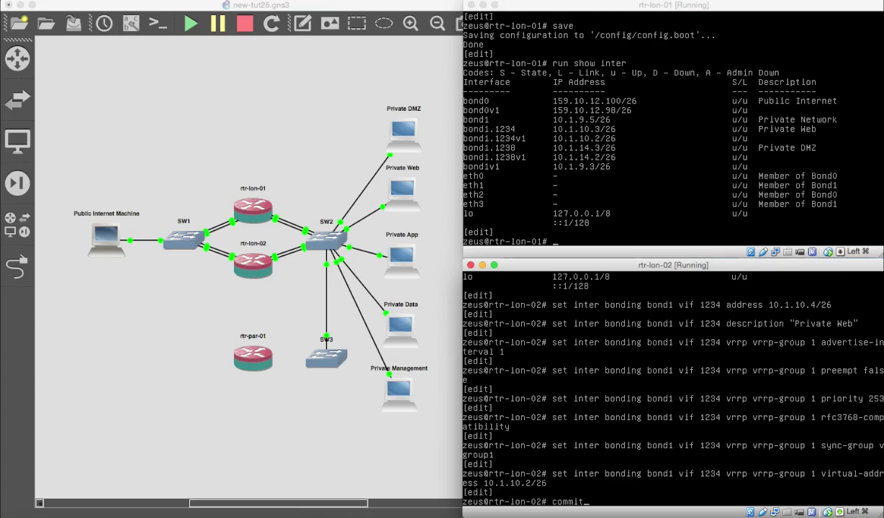
key(Return)
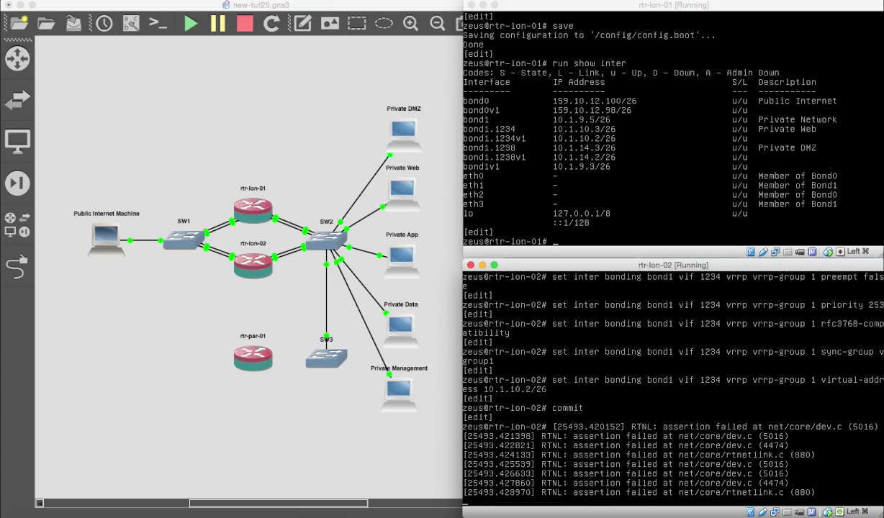
Save rtr-lon-02's configuration and list interfaces to confirm bond1.1234 has 10.1.10.4/26.
text(save)
key(Return)
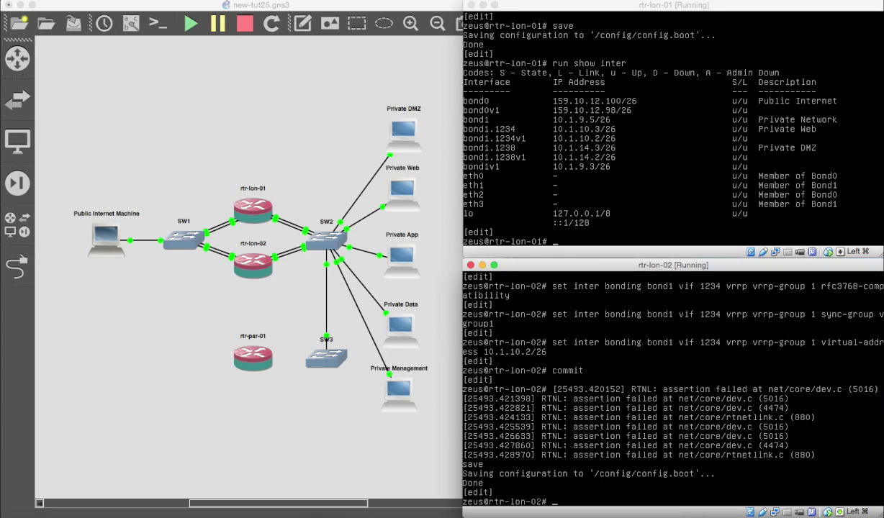
text(run show inter)
key(Return)
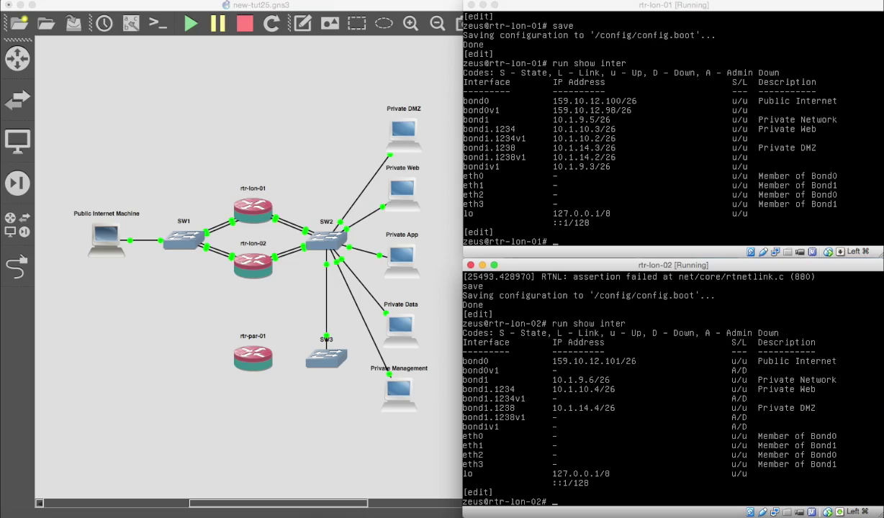
click(608, 150)
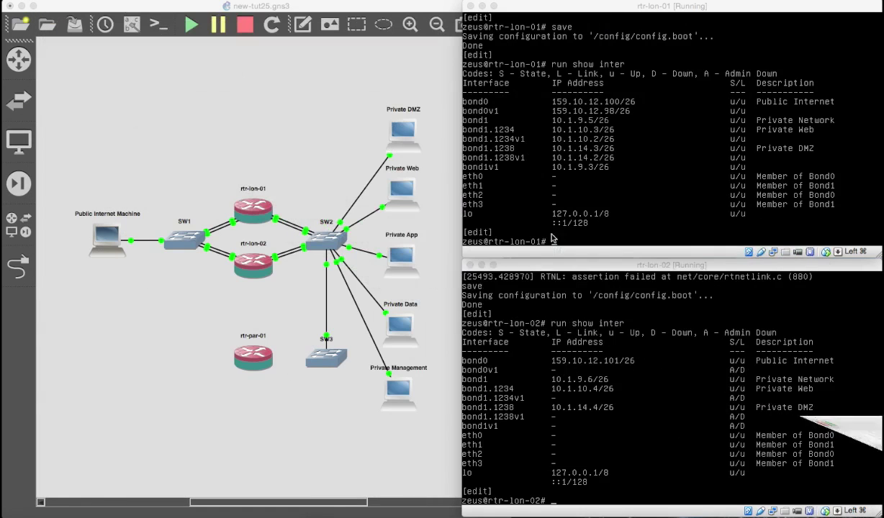
Assign 10.1.11.3/26 to rtr-lon-01's bond1 vif 1235 and type its "Private App" description.
text(set inter )
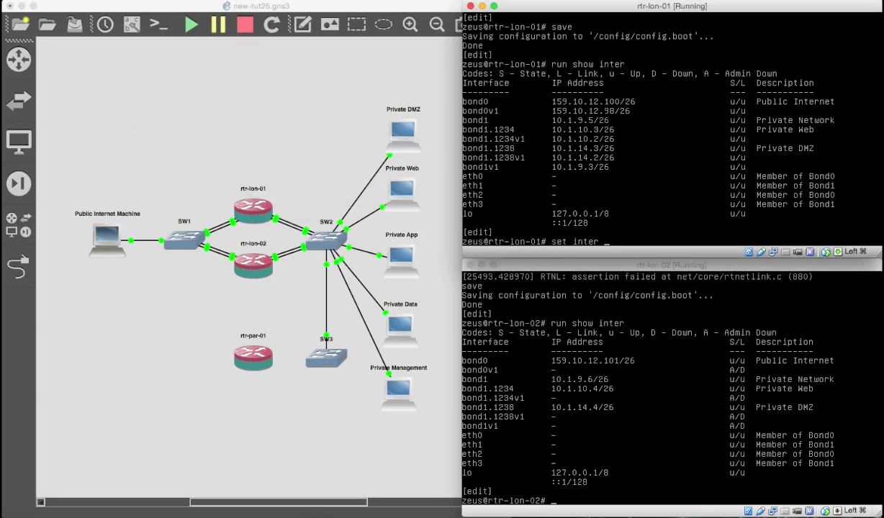
text(bonding bond1 vif 1235)
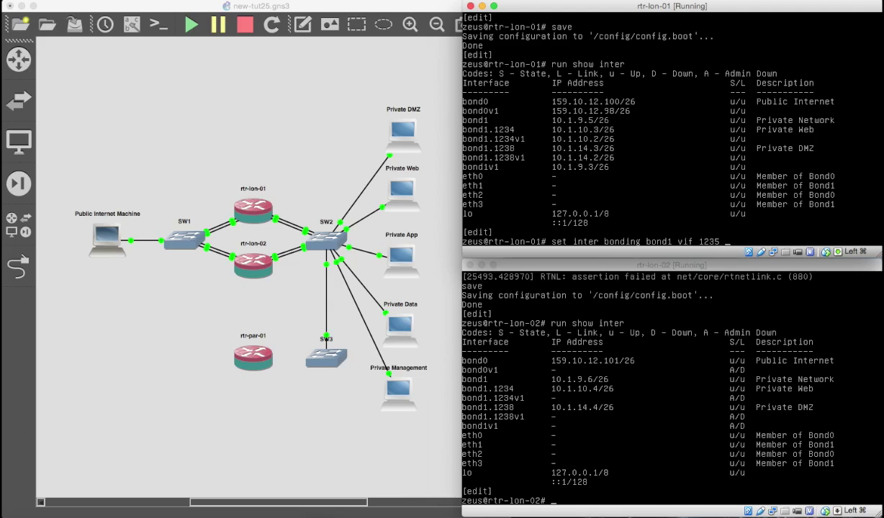
text( address 10.1.11.3/26)
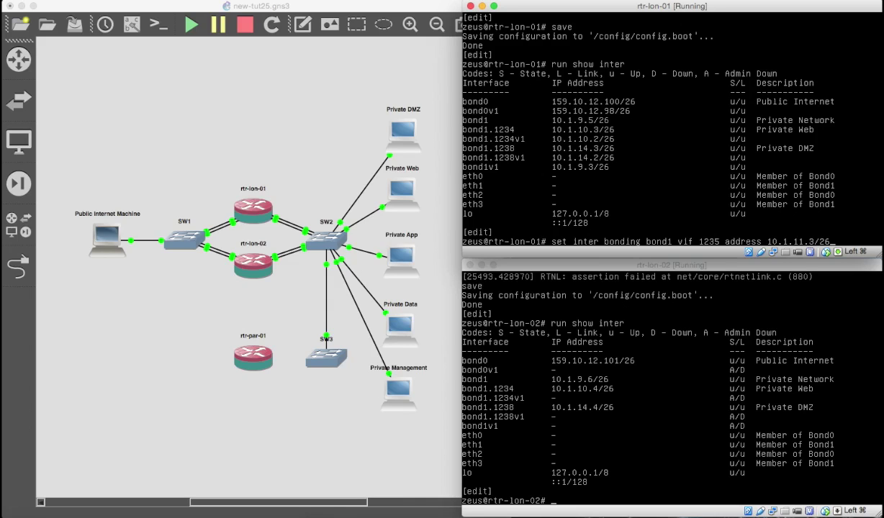
key(Return)
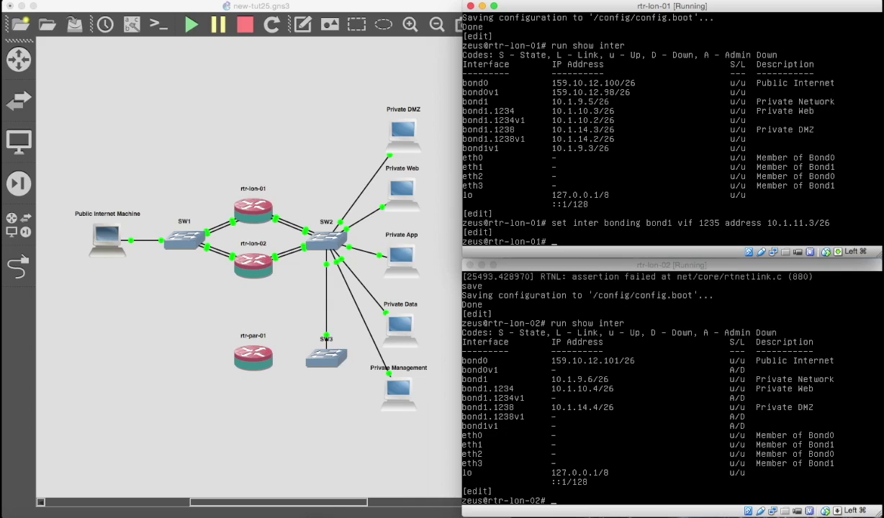
key(Up)
key(BackSpace)
key(BackSpace)
key(BackSpace)
key(BackSpace)
key(BackSpace)
key(BackSpace)
key(BackSpace)
key(BackSpace)
key(BackSpace)
key(BackSpace)
key(BackSpace)
key(BackSpace)
key(BackSpace)
key(BackSpace)
key(BackSpace)
key(BackSpace)
key(BackSpace)
key(BackSpace)
key(BackSpace)
key(BackSpace)
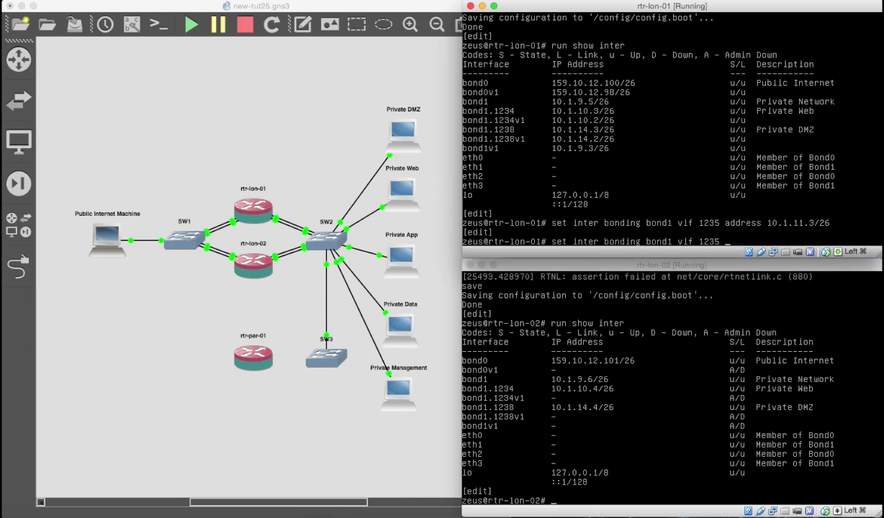
text(descripti "Private App")
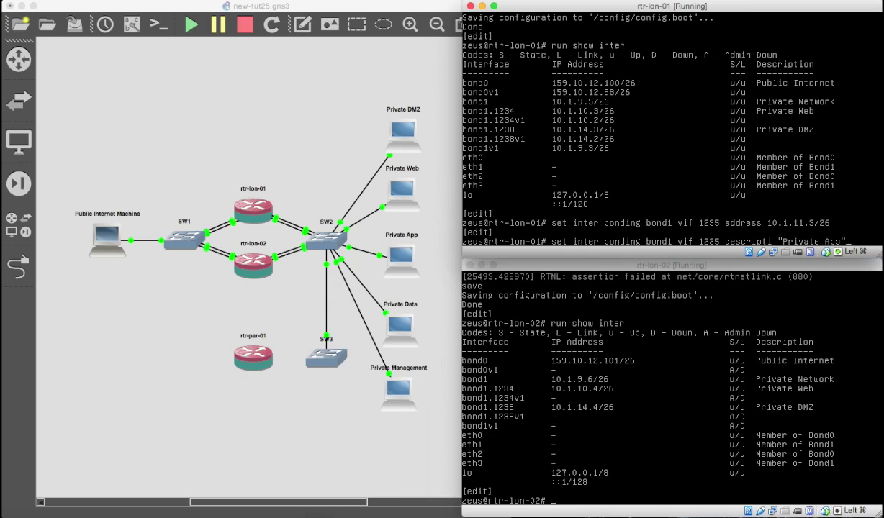
Apply the "Private App" description and set VRRP group 1 advertise-interval 1.
key(Return)
key(Up)
key(BackSpace)
key(BackSpace)
key(BackSpace)
key(BackSpace)
key(BackSpace)
key(BackSpace)
key(BackSpace)
key(BackSpace)
key(BackSpace)
key(BackSpace)
key(BackSpace)
key(BackSpace)
key(BackSpace)
key(BackSpace)
key(BackSpace)
key(BackSpace)
key(BackSpace)
key(BackSpace)
key(BackSpace)
key(BackSpace)
key(BackSpace)
key(BackSpace)
key(BackSpace)
text(vrrp vrrp)
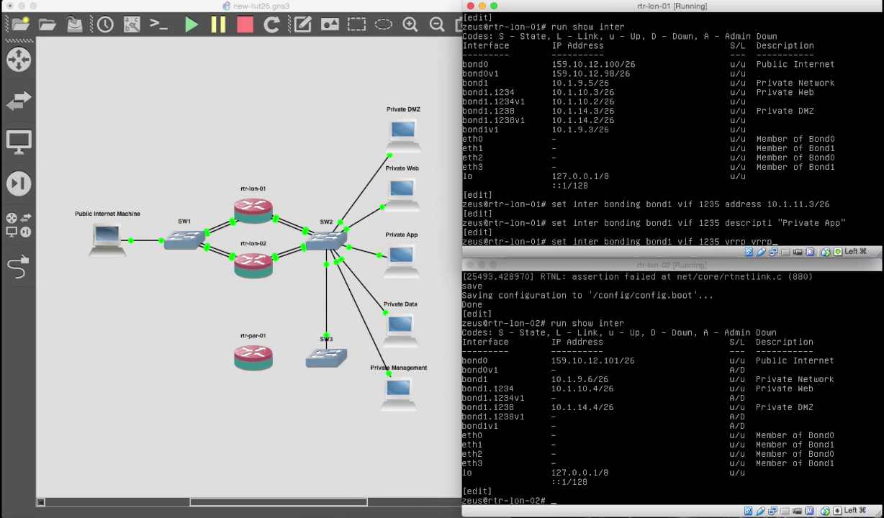
text(-group 1 advertise-interval 1)
key(Return)
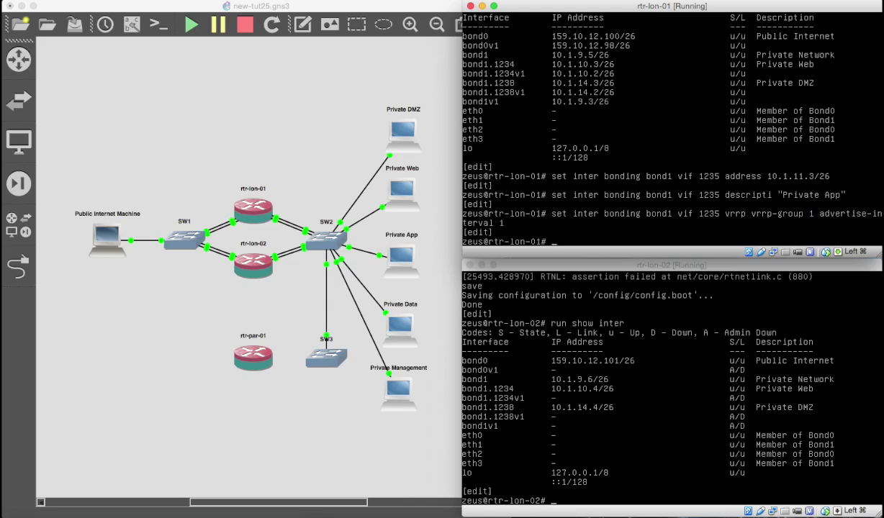
Set VRRP group 1 preempt false and priority 254.
key(Up)
key(BackSpace)
key(BackSpace)
key(BackSpace)
key(BackSpace)
key(BackSpace)
key(BackSpace)
key(BackSpace)
key(BackSpace)
key(BackSpace)
key(BackSpace)
key(BackSpace)
key(BackSpace)
key(BackSpace)
key(BackSpace)
key(BackSpace)
key(BackSpace)
key(BackSpace)
key(BackSpace)
key(BackSpace)
key(BackSpace)
text(preempt )
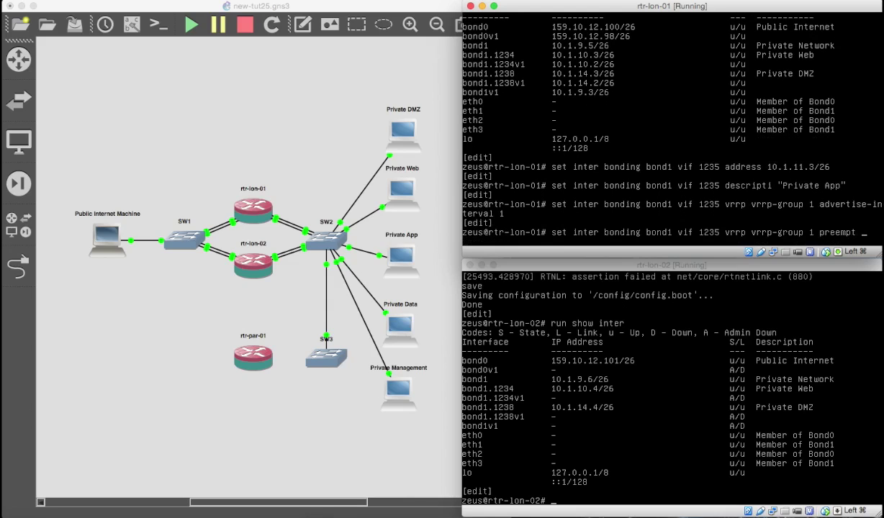
text(false)
key(Return)
key(Up)
key(BackSpace)
key(BackSpace)
key(BackSpace)
key(BackSpace)
key(BackSpace)
key(BackSpace)
key(BackSpace)
key(BackSpace)
key(BackSpace)
key(BackSpace)
key(BackSpace)
key(BackSpace)
key(BackSpace)
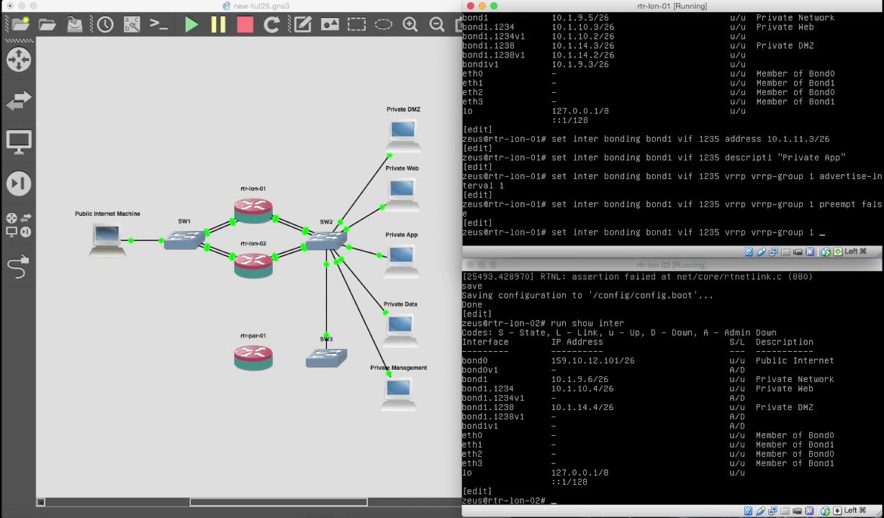
text(priority 254)
key(Return)
Enable rfc3768-compatibility and sync-group vgroup1 for VRRP group 1.
key(Up)
key(BackSpace)
key(BackSpace)
key(BackSpace)
key(BackSpace)
key(BackSpace)
key(BackSpace)
key(BackSpace)
key(BackSpace)
key(BackSpace)
key(BackSpace)
key(BackSpace)
key(BackSpace)
text(rfc)
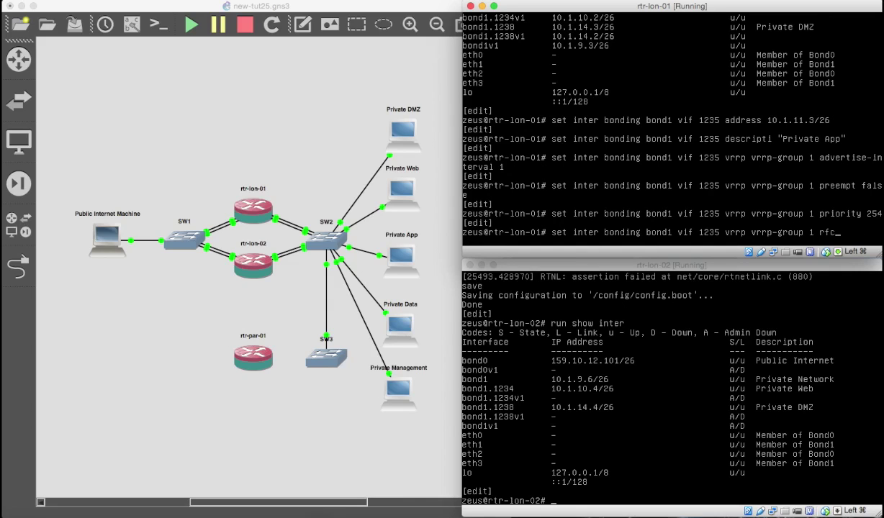
key(Tab)
key(Return)
key(Up)
key(BackSpace)
key(BackSpace)
key(BackSpace)
key(BackSpace)
key(BackSpace)
key(BackSpace)
key(BackSpace)
key(BackSpace)
key(BackSpace)
key(BackSpace)
key(BackSpace)
key(BackSpace)
key(BackSpace)
key(BackSpace)
key(BackSpace)
key(BackSpace)
key(BackSpace)
key(BackSpace)
key(BackSpace)
key(BackSpace)
key(BackSpace)
key(BackSpace)
key(BackSpace)
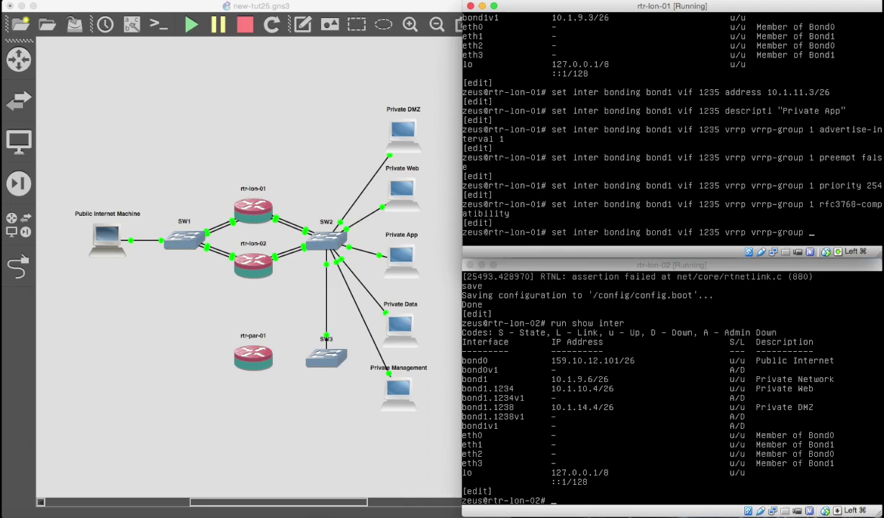
text(1 sync-group vgroup1)
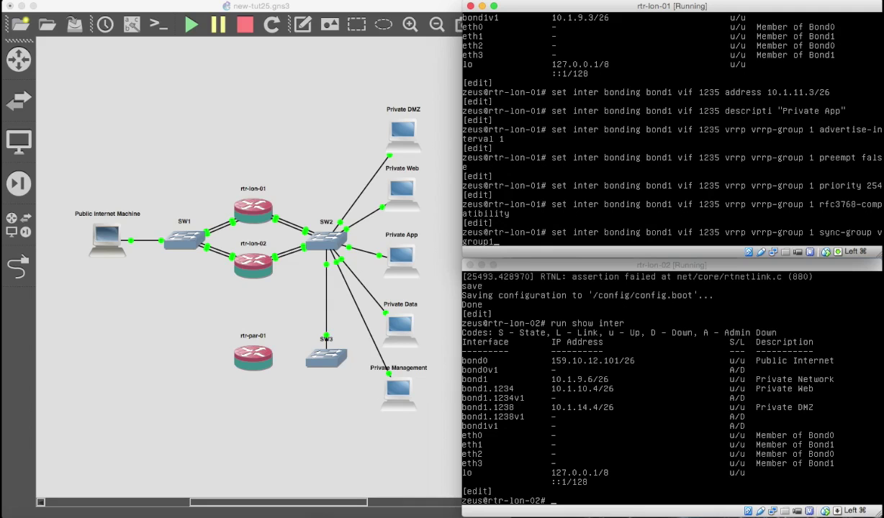
key(Return)
Set virtual address 10.1.11.2/26 and commit rtr-lon-01's changes.
key(Up)
key(BackSpace)
key(BackSpace)
key(BackSpace)
key(BackSpace)
key(BackSpace)
key(BackSpace)
key(BackSpace)
key(BackSpace)
key(BackSpace)
key(BackSpace)
key(BackSpace)
key(BackSpace)
key(BackSpace)
key(BackSpace)
key(BackSpace)
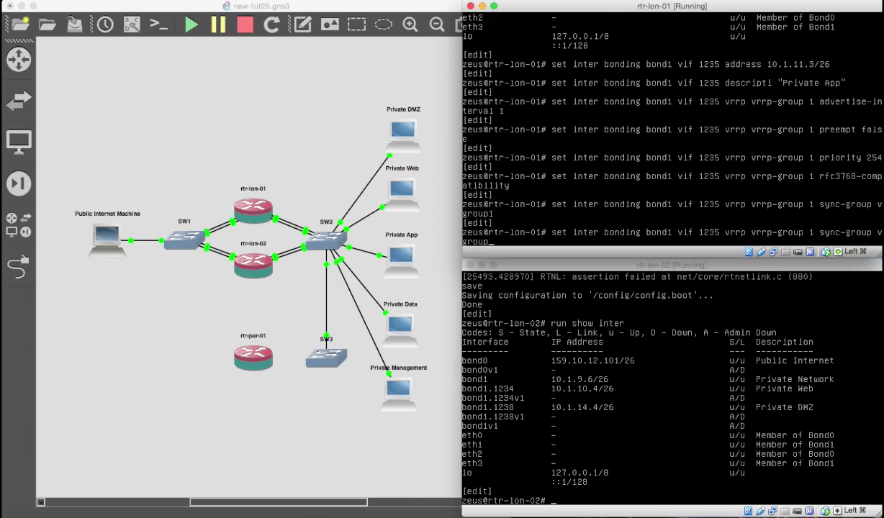
key(BackSpace)
key(BackSpace)
key(BackSpace)
text(virtual)
key(Tab)
text(10.)
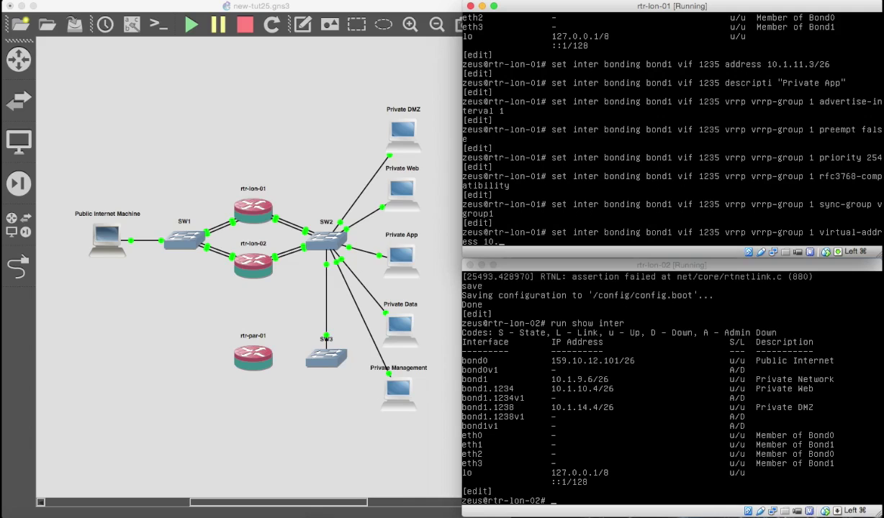
text(1.11.2/26)
key(Return)
text(commit)
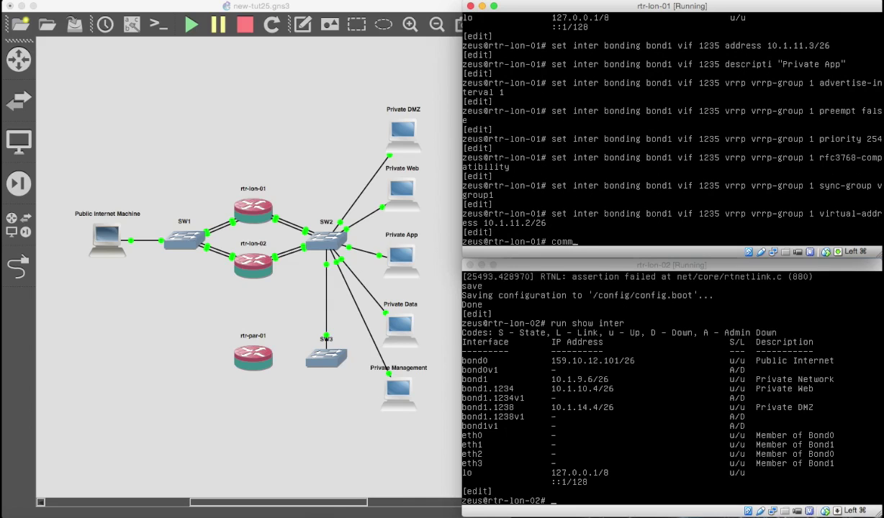
key(Return)
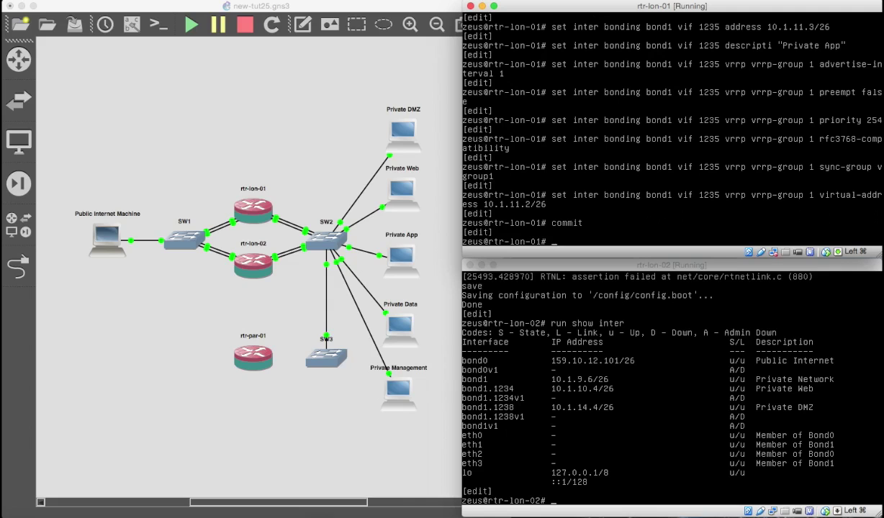
On rtr-lon-02, assign address 10.1.11.4/26 to bond1 vif 1235.
click(576, 344)
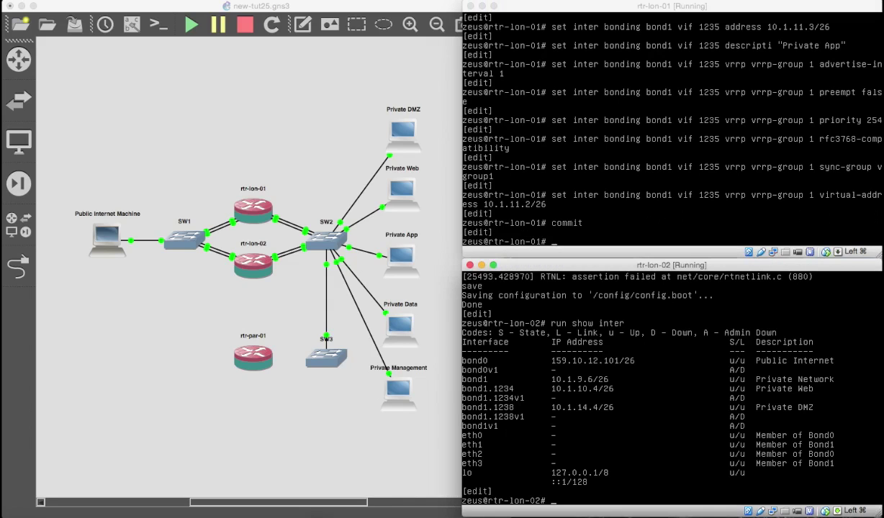
text(set inter bonding bond)
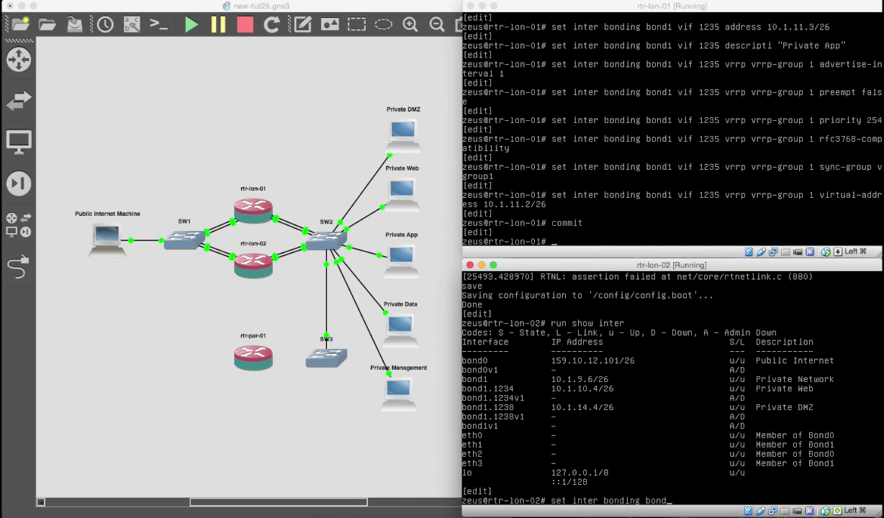
text(1 vif 1235 address 10.1.11.)
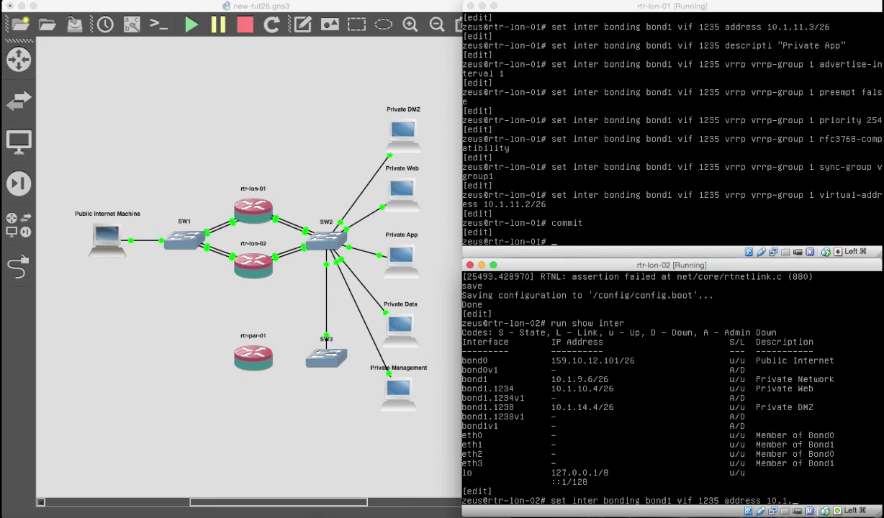
text(4/26)
key(Return)
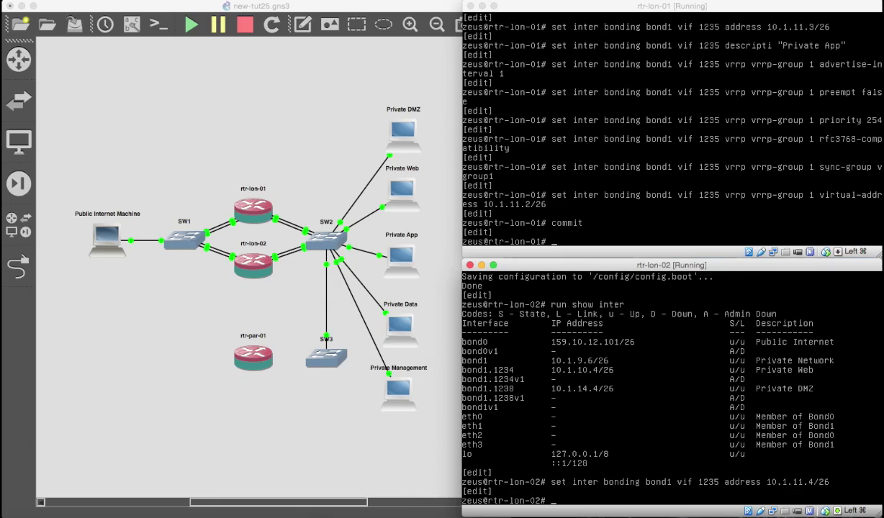
key(Up)
key(BackSpace)
key(BackSpace)
key(BackSpace)
key(BackSpace)
key(BackSpace)
key(BackSpace)
key(BackSpace)
key(BackSpace)
key(BackSpace)
key(BackSpace)
key(BackSpace)
key(BackSpace)
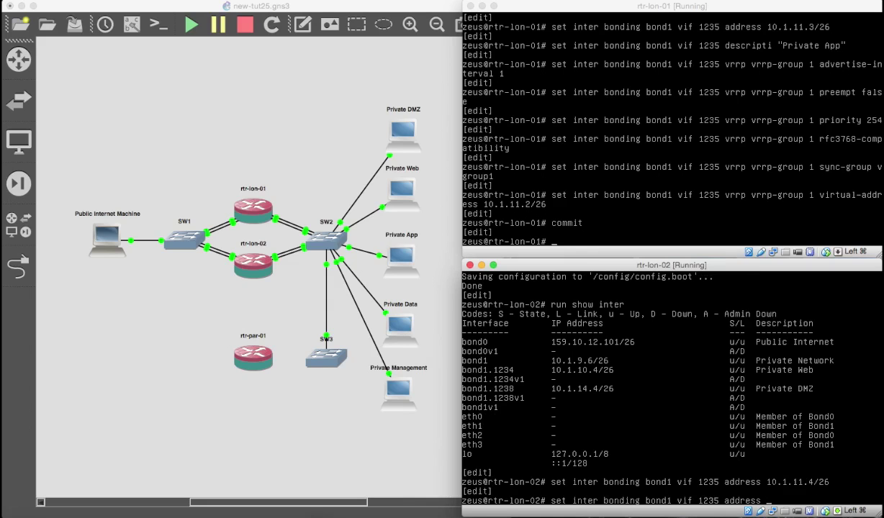
Try adding the "Private App" description to vif 1235, correcting the keyword spelling.
text(descr)
key(space)
text("P)
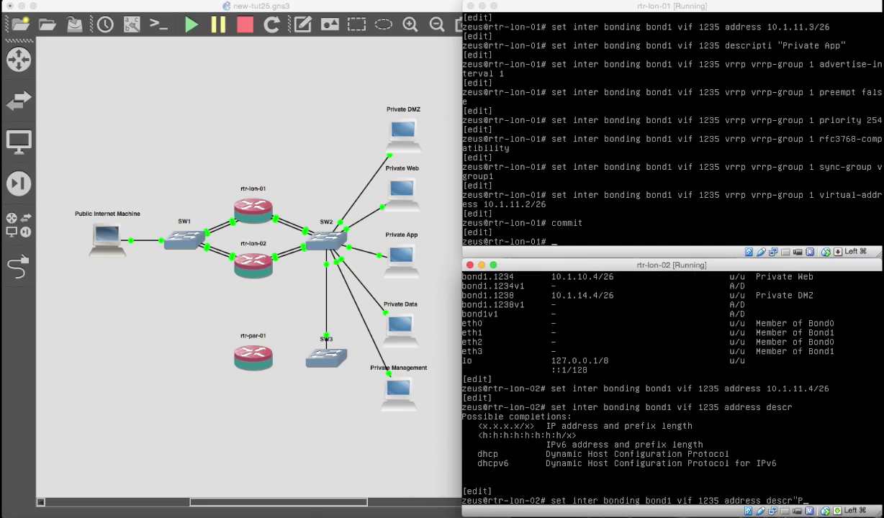
text(rivate APp")
key(Return)
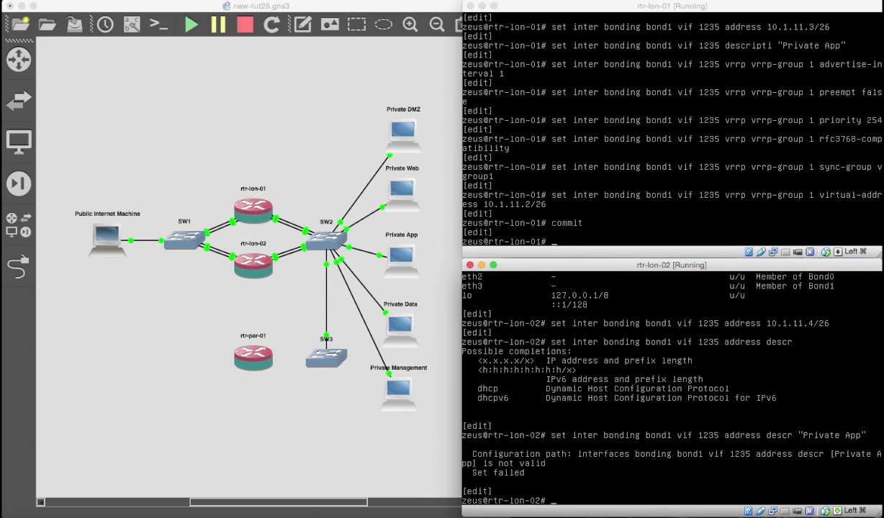
key(Up)
key(Left)
text(i)
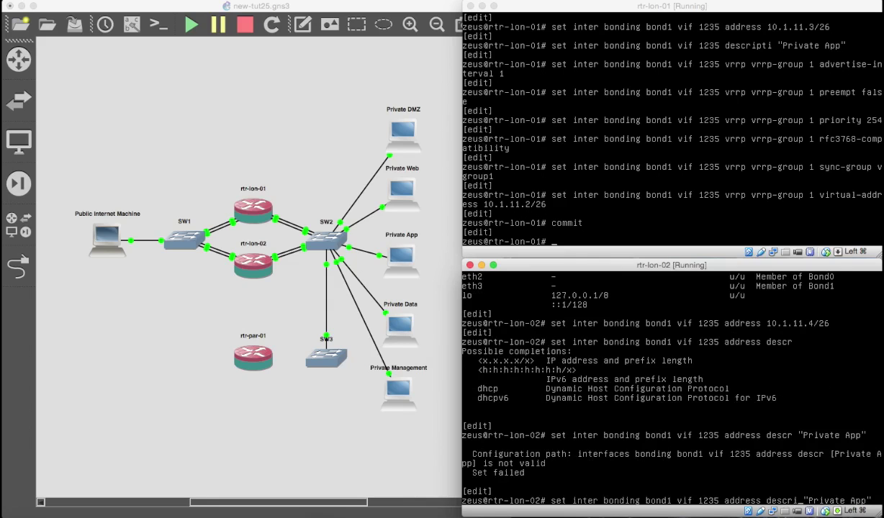
text(ption)
key(Return)
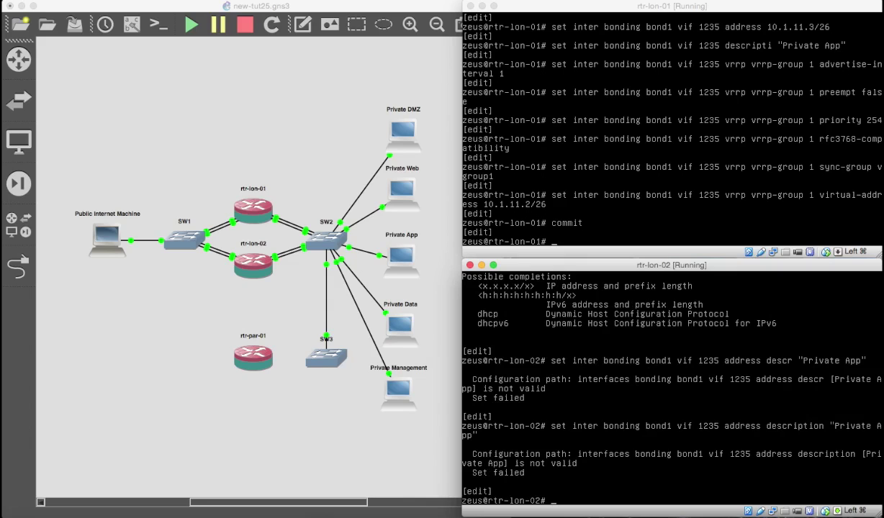
Re-edit the failed description command, checking which options follow the address keyword.
key(Up)
key(Left)
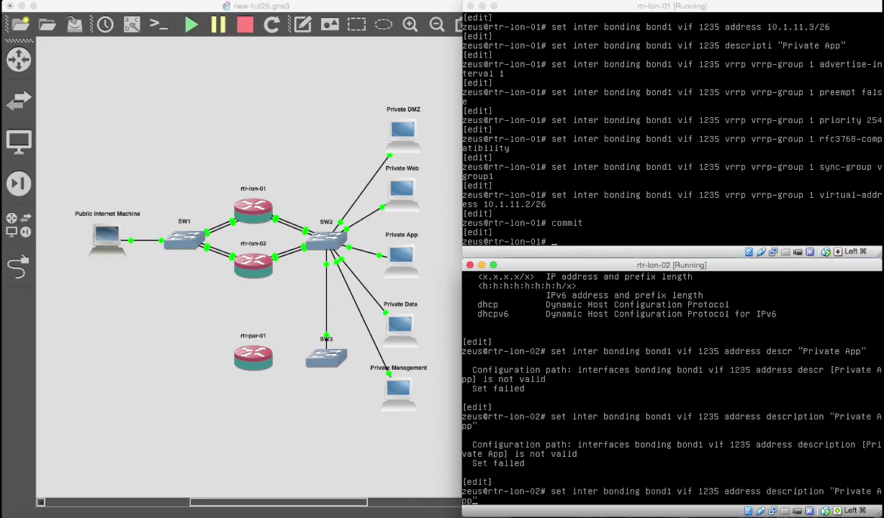
key(Left)
key(Left)
key(Left)
key(End)
key(BackSpace)
key(BackSpace)
key(BackSpace)
key(BackSpace)
key(BackSpace)
key(BackSpace)
key(BackSpace)
key(BackSpace)
key(BackSpace)
key(BackSpace)
key(BackSpace)
key(BackSpace)
key(BackSpace)
key(BackSpace)
key(BackSpace)
key(BackSpace)
key(BackSpace)
key(BackSpace)
key(BackSpace)
key(BackSpace)
text(des)
key(Tab)
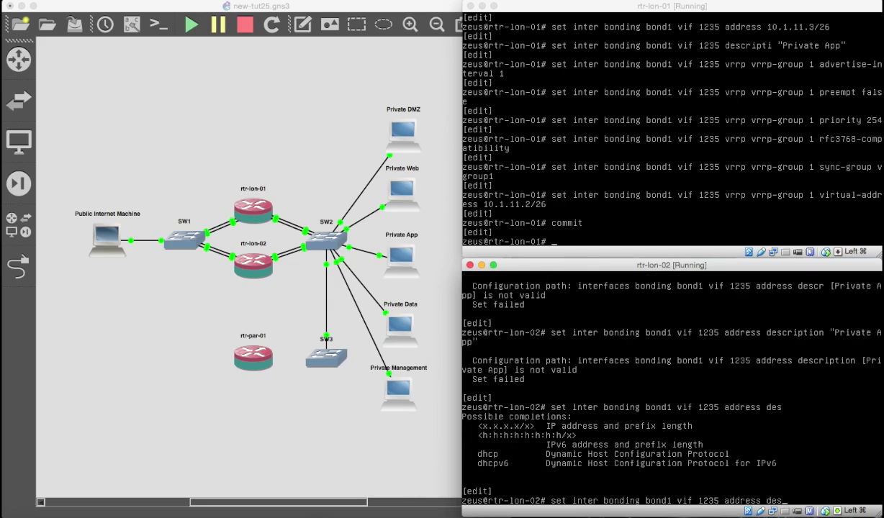
key(BackSpace)
key(BackSpace)
key(BackSpace)
key(BackSpace)
key(BackSpace)
key(BackSpace)
key(BackSpace)
key(BackSpace)
key(BackSpace)
key(BackSpace)
key(BackSpace)
key(BackSpace)
Apply the "Private App" description and type the VRRP group 1 advertise-interval 1 command.
key(BackSpace)
key(BackSpace)
key(BackSpace)
key(BackSpace)
key(BackSpace)
key(BackSpace)
key(BackSpace)
key(BackSpace)
key(BackSpace)
key(BackSpace)
key(BackSpace)
key(BackSpace)
key(BackSpace)
key(BackSpace)
key(BackSpace)
key(BackSpace)
key(BackSpace)
key(BackSpace)
key(BackSpace)
key(BackSpace)
text(run show inter)
key(Up)
key(Up)
key(Left)
key(Left)
key(Left)
key(Left)
key(Left)
key(BackSpace)
key(BackSpace)
key(BackSpace)
key(BackSpace)
key(BackSpace)
key(BackSpace)
key(BackSpace)
key(BackSpace)
key(BackSpace)
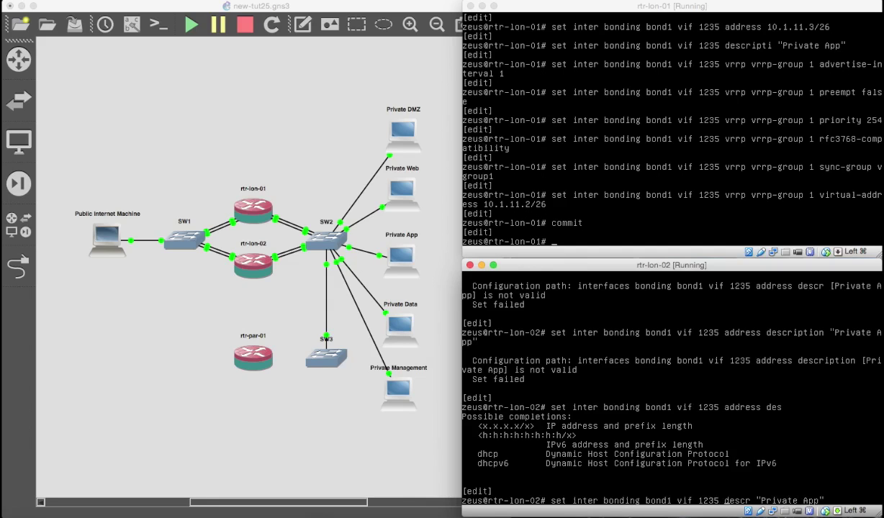
key(Return)
key(Up)
key(BackSpace)
key(BackSpace)
key(BackSpace)
key(BackSpace)
key(BackSpace)
key(BackSpace)
key(BackSpace)
key(BackSpace)
key(BackSpace)
key(BackSpace)
key(BackSpace)
key(BackSpace)
key(BackSpace)
key(BackSpace)
key(BackSpace)
key(BackSpace)
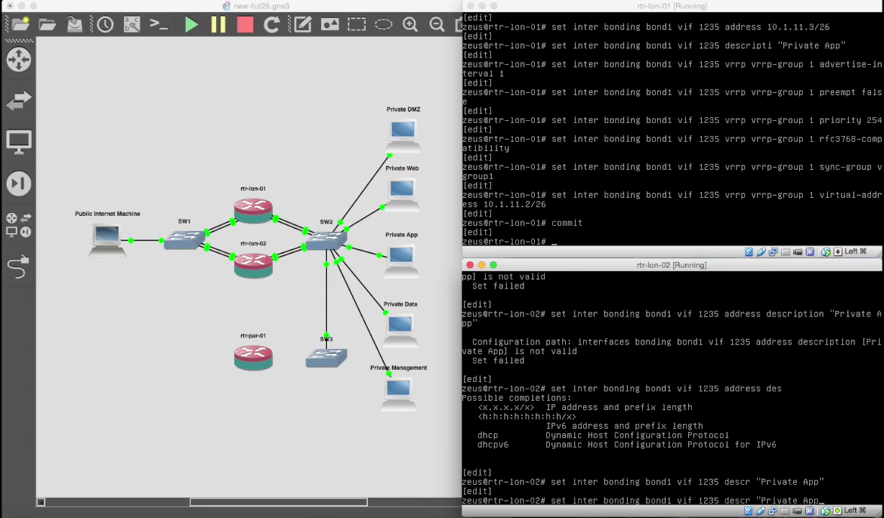
key(BackSpace)
key(BackSpace)
key(BackSpace)
text(vrrp vrrp)
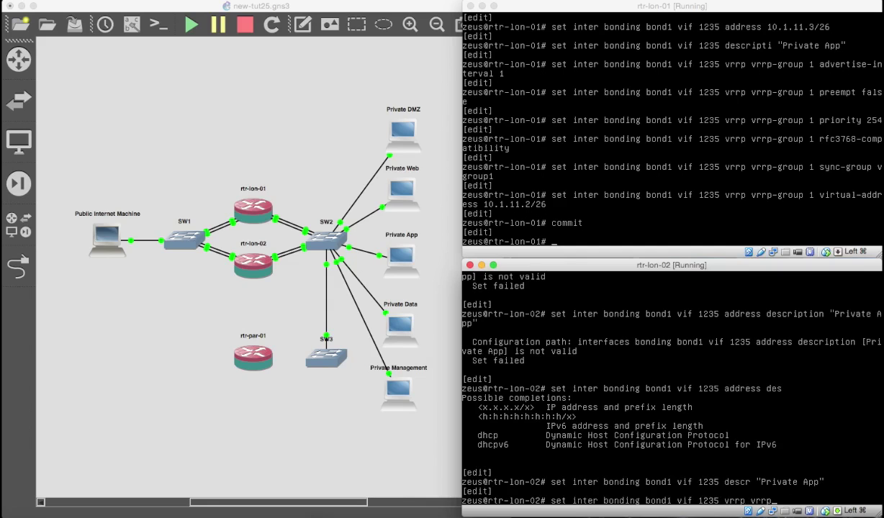
text(-group 1 advertise-interval )
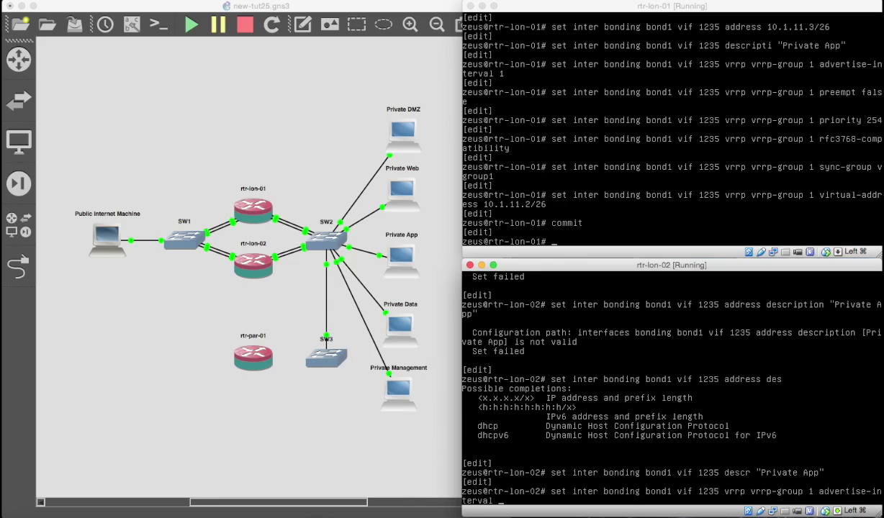
text(1)
Apply advertise-interval 1 and preempt false to rtr-lon-02's VRRP group 1.
key(Return)
key(Up)
key(BackSpace)
key(BackSpace)
key(BackSpace)
key(BackSpace)
key(BackSpace)
key(BackSpace)
key(BackSpace)
key(BackSpace)
key(BackSpace)
key(BackSpace)
key(BackSpace)
key(BackSpace)
key(BackSpace)
key(BackSpace)
key(BackSpace)
key(BackSpace)
key(BackSpace)
key(BackSpace)
key(BackSpace)
key(BackSpace)
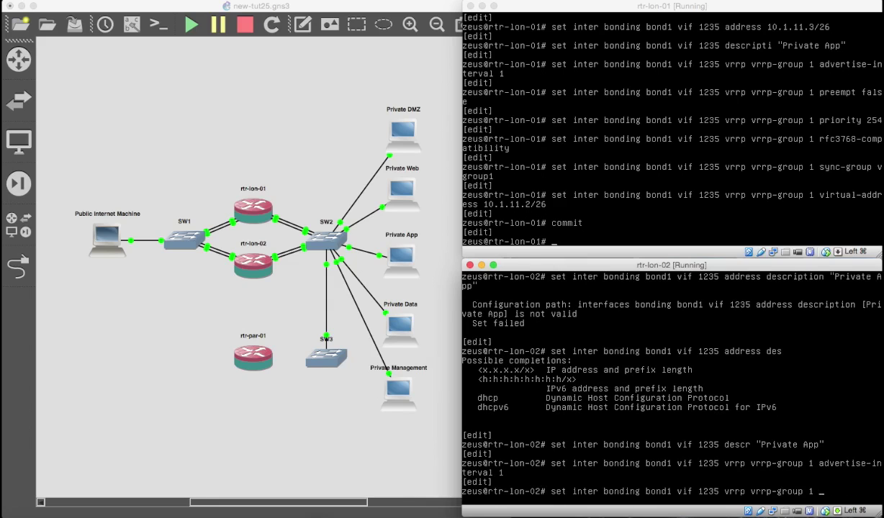
text(preempt false)
key(Return)
key(Up)
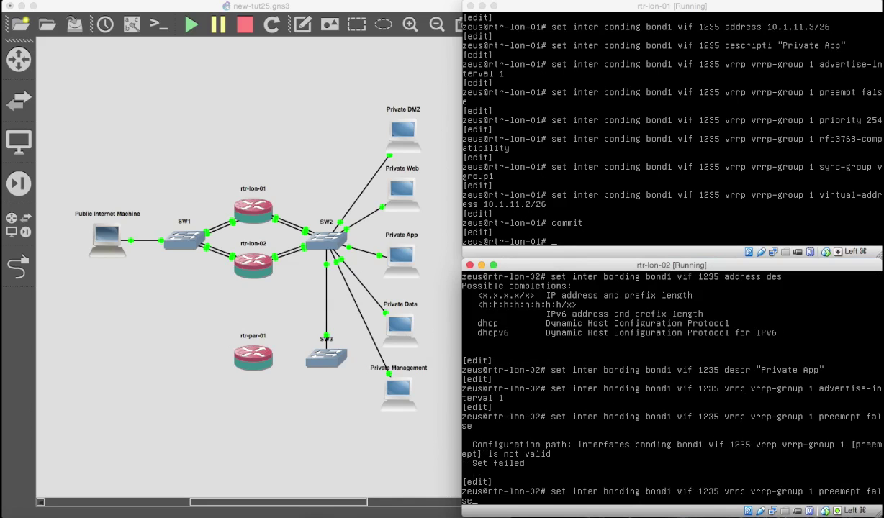
key(Left)
key(BackSpace)
key(Return)
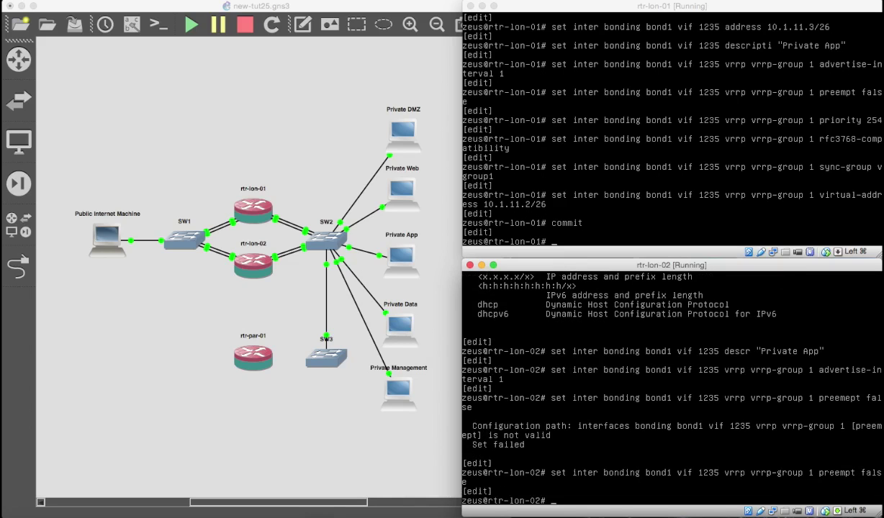
Set VRRP group 1 priority 253 and enable rfc3768-compatibility.
key(Up)
key(BackSpace)
key(BackSpace)
key(BackSpace)
key(BackSpace)
key(BackSpace)
key(BackSpace)
key(BackSpace)
key(BackSpace)
key(BackSpace)
key(BackSpace)
key(BackSpace)
key(BackSpace)
key(BackSpace)
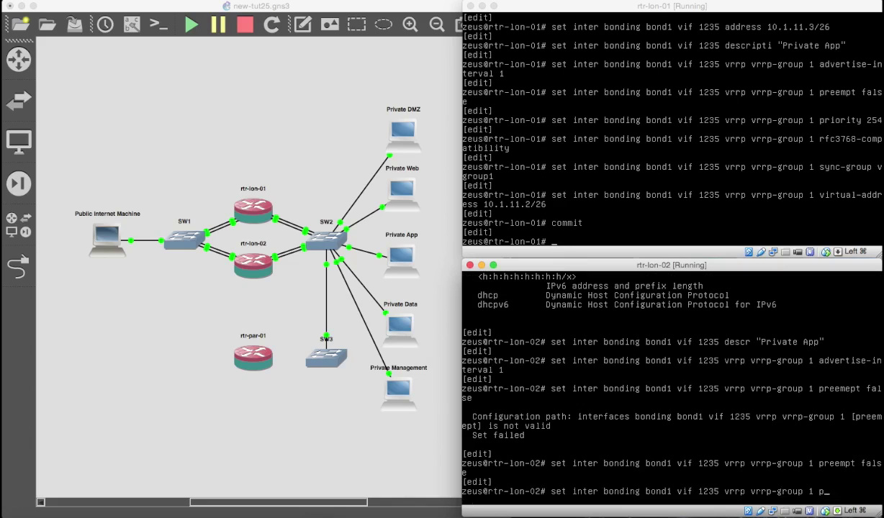
text(priorit)
text(253)
key(Return)
key(Up)
key(BackSpace)
key(BackSpace)
key(BackSpace)
key(BackSpace)
key(BackSpace)
key(BackSpace)
key(BackSpace)
key(BackSpace)
key(BackSpace)
key(BackSpace)
key(BackSpace)
key(BackSpace)
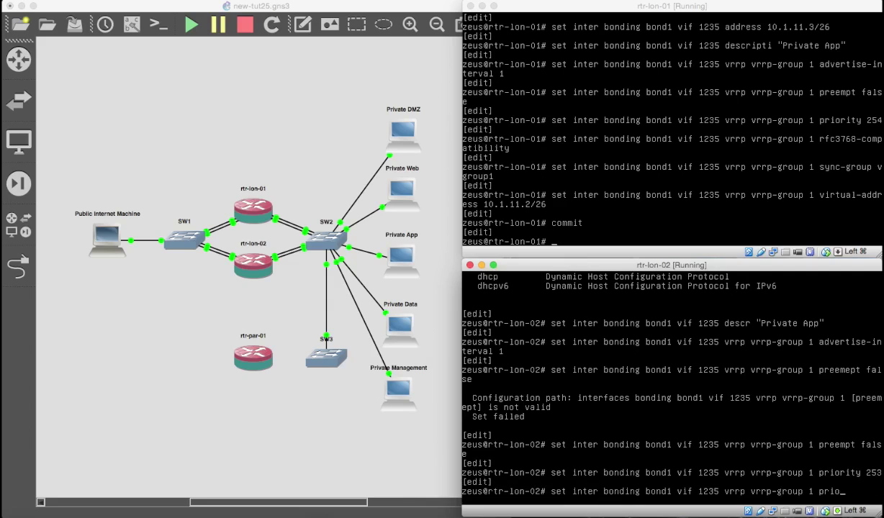
text(rfc3768-compatibility)
key(Return)
Add sync-group vgroup1 and virtual address 10.1.11.2/26 to VRRP group 1.
key(Up)
key(BackSpace)
key(BackSpace)
key(BackSpace)
key(BackSpace)
key(BackSpace)
key(BackSpace)
key(BackSpace)
key(BackSpace)
key(BackSpace)
key(BackSpace)
key(BackSpace)
key(BackSpace)
key(BackSpace)
key(BackSpace)
key(BackSpace)
key(BackSpace)
key(BackSpace)
key(BackSpace)
key(BackSpace)
key(BackSpace)
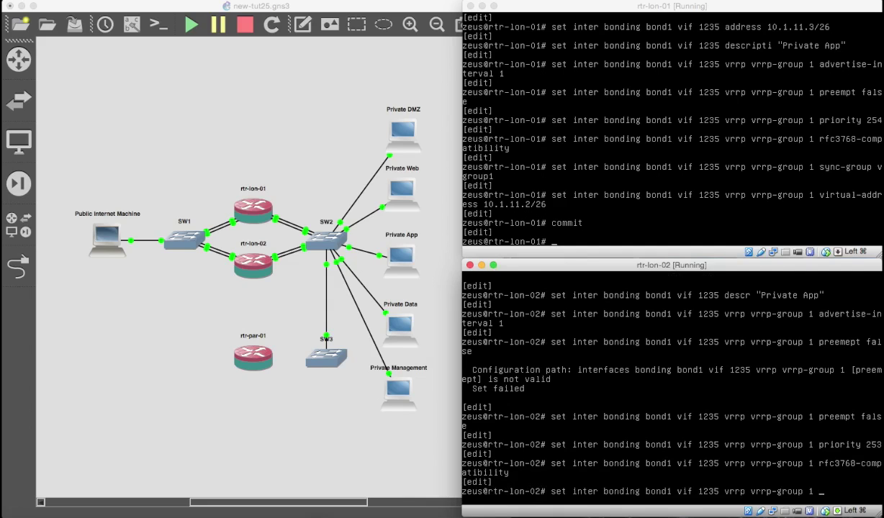
text(sync-group vgroup1)
key(Return)
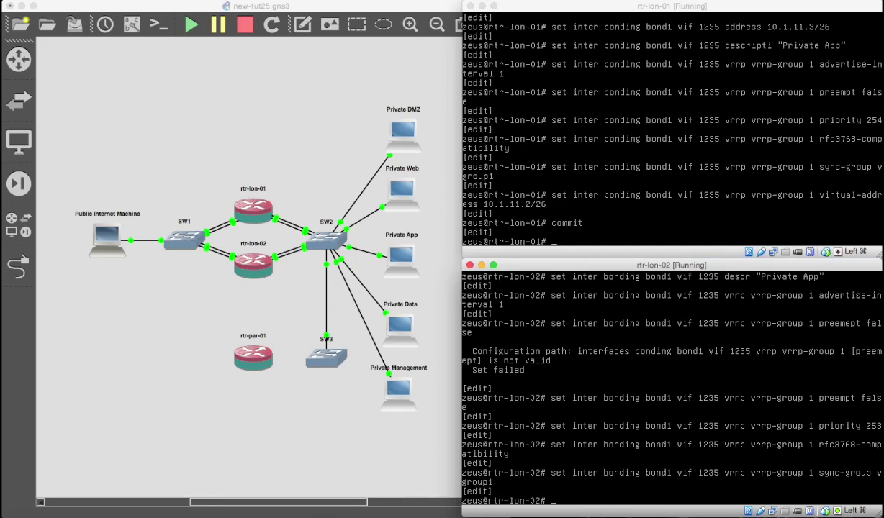
key(Up)
key(BackSpace)
key(BackSpace)
key(BackSpace)
key(BackSpace)
key(BackSpace)
key(BackSpace)
key(BackSpace)
key(BackSpace)
key(BackSpace)
key(BackSpace)
key(BackSpace)
key(BackSpace)
key(BackSpace)
key(BackSpace)
key(BackSpace)
key(BackSpace)
key(BackSpace)
key(BackSpace)
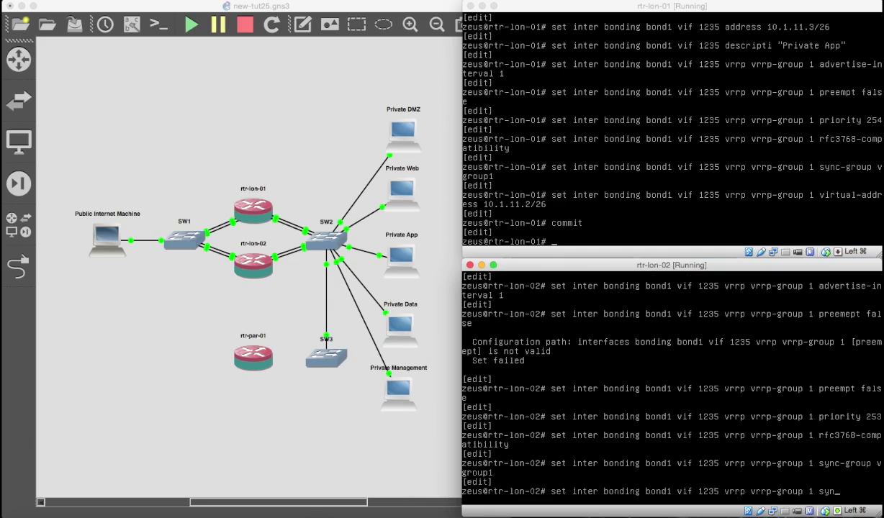
text(virtual-address 10.1.11.2/26)
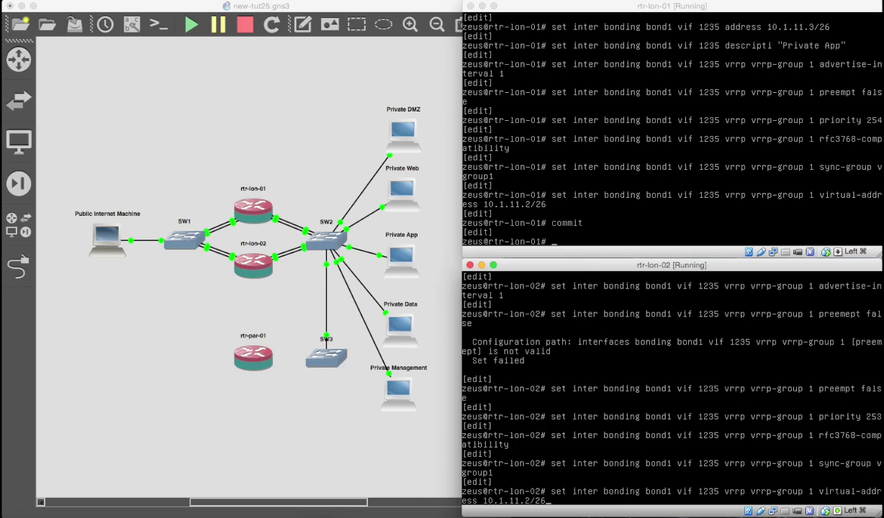
key(Return)
Commit rtr-lon-02's configuration and list its interfaces with 'run show inter'.
text(commit)
key(Return)
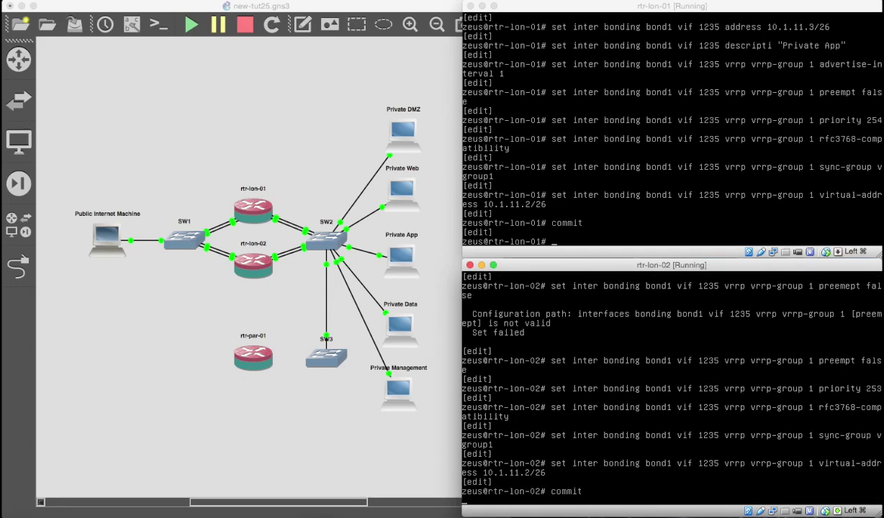
text(run show in )
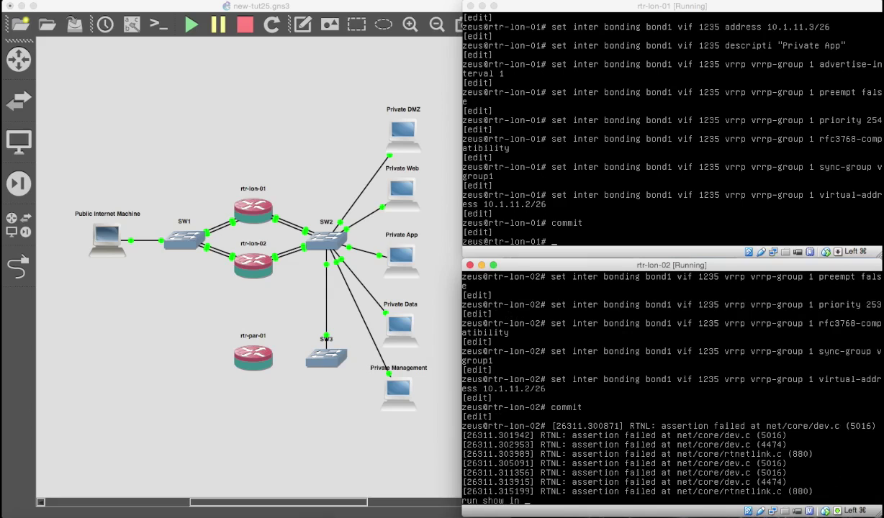
text(ter)
key(Return)
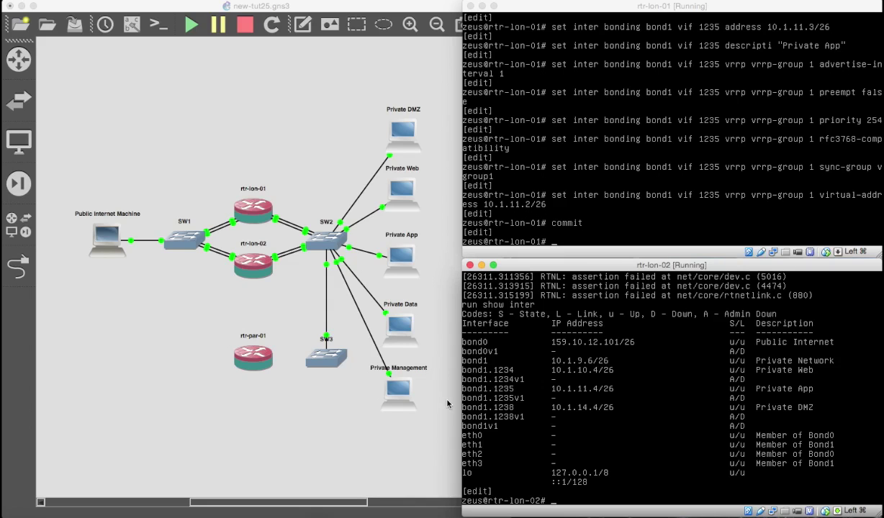
List rtr-lon-01's interfaces, confirming it holds VRRP address 10.1.11.2/26.
click(528, 173)
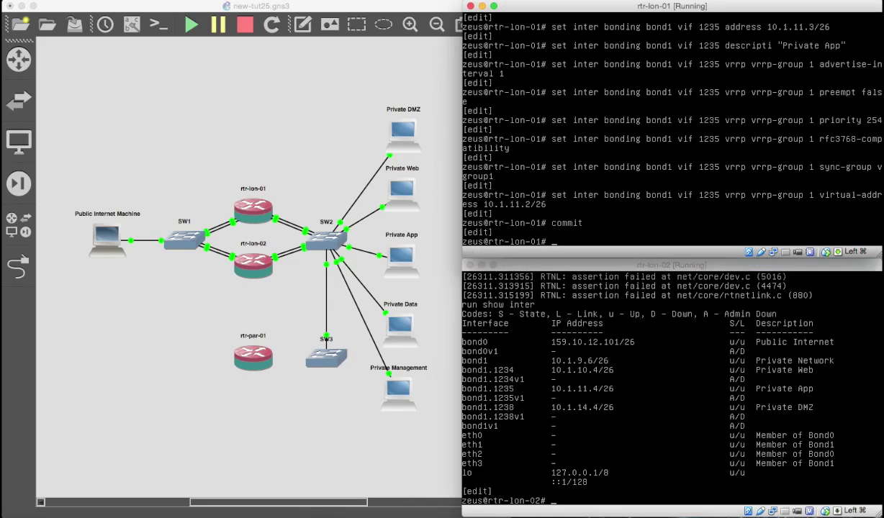
text(run show inter)
key(Return)
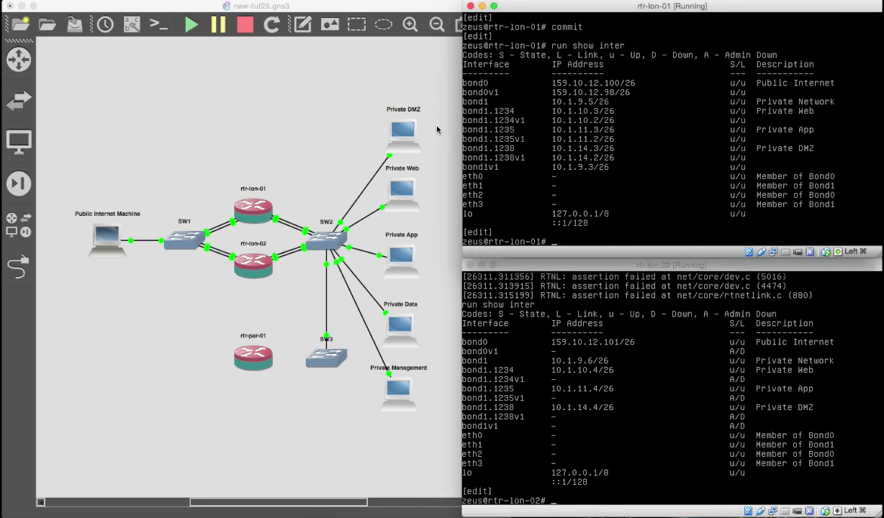
click(543, 376)
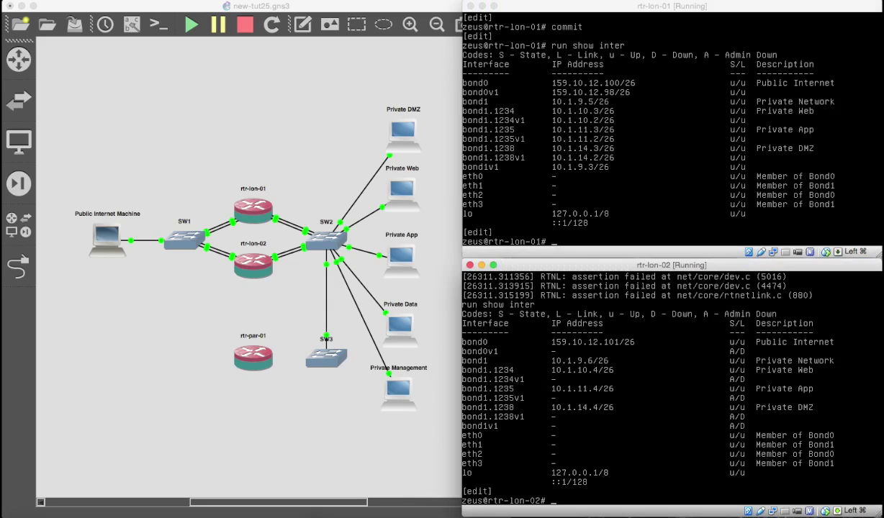
click(554, 243)
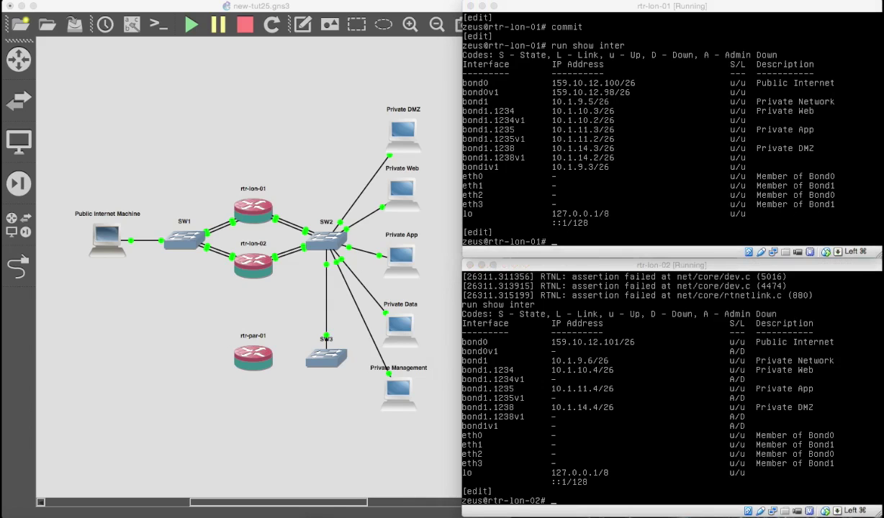
click(617, 193)
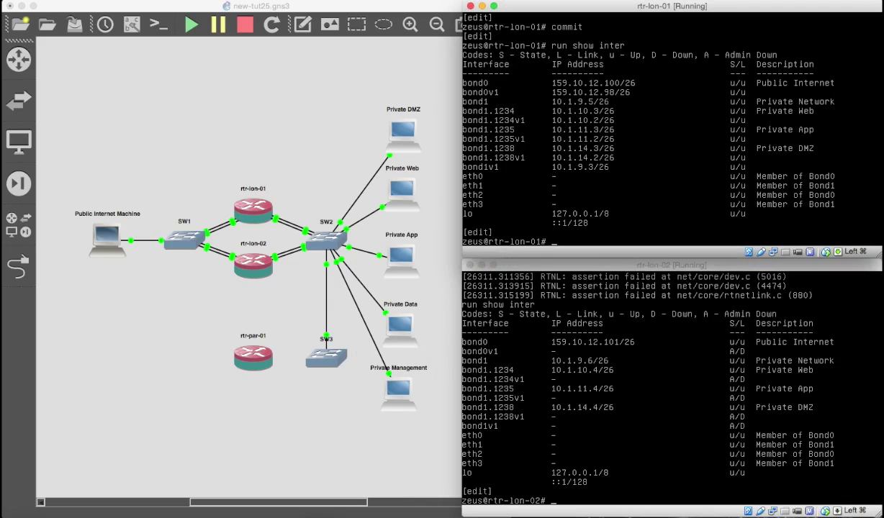
Give rtr-lon-01's bond1 vif 1236 address 10.1.12.3/26 and description 'Private Data'.
key(Up)
key(Up)
key(Up)
key(Up)
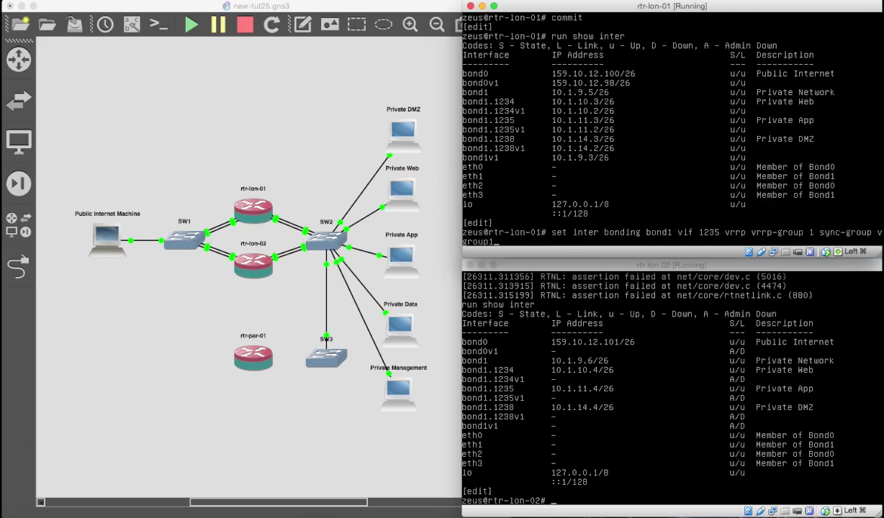
key(Up)
key(Up)
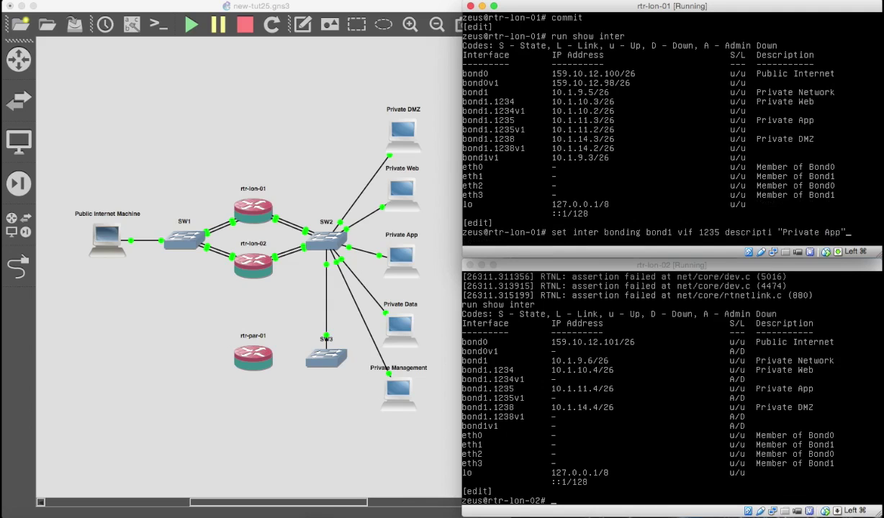
key(Up)
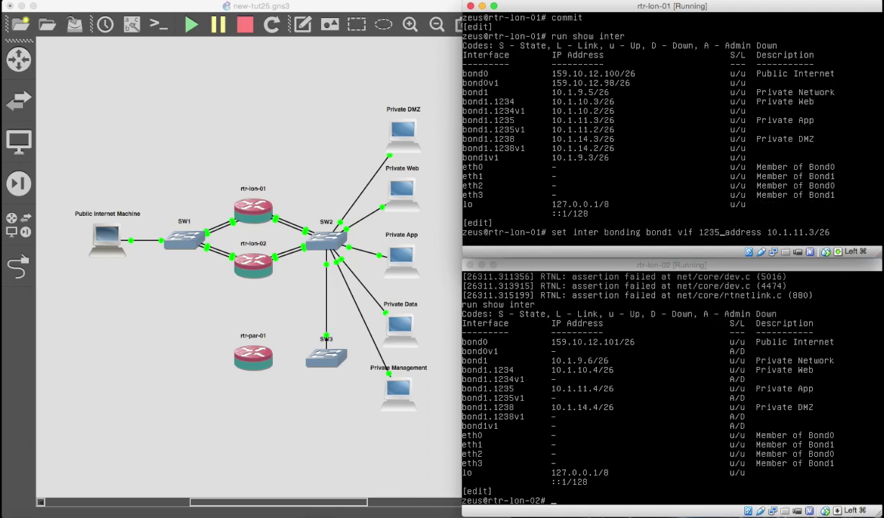
key(BackSpace)
text(2)
key(Return)
key(Up)
key(BackSpace)
key(BackSpace)
key(BackSpace)
key(BackSpace)
key(BackSpace)
key(BackSpace)
key(BackSpace)
key(BackSpace)
key(BackSpace)
key(BackSpace)
key(BackSpace)
key(BackSpace)
key(BackSpace)
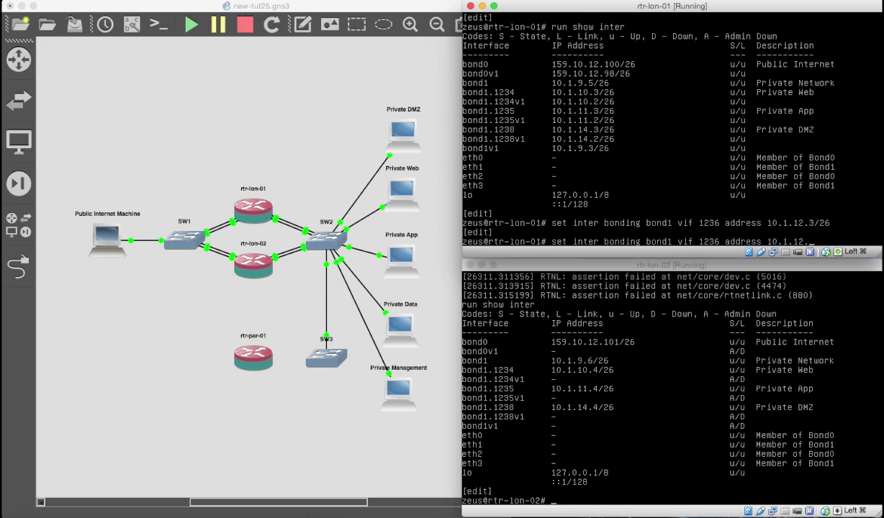
key(BackSpace)
key(BackSpace)
key(BackSpace)
key(BackSpace)
key(BackSpace)
key(BackSpace)
key(BackSpace)
text(description "Private Data)
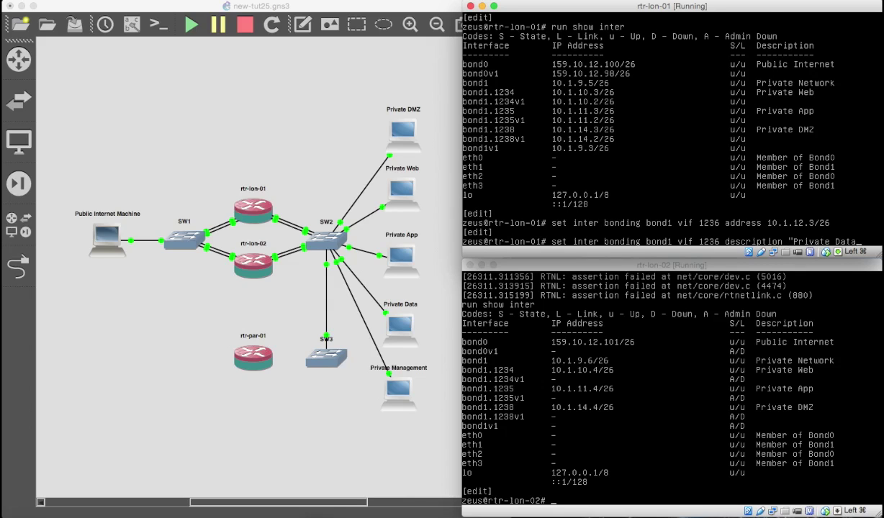
text(")
key(Return)
Set vrrp-group 1 on vif 1236 to advertise-interval 1, preempt false and priority 254.
key(Up)
key(BackSpace)
key(BackSpace)
key(BackSpace)
key(BackSpace)
key(BackSpace)
key(BackSpace)
key(BackSpace)
key(BackSpace)
key(BackSpace)
key(BackSpace)
key(BackSpace)
key(BackSpace)
key(BackSpace)
key(BackSpace)
key(BackSpace)
key(BackSpace)
key(BackSpace)
key(BackSpace)
key(BackSpace)
key(BackSpace)
text(vif 1236 v)
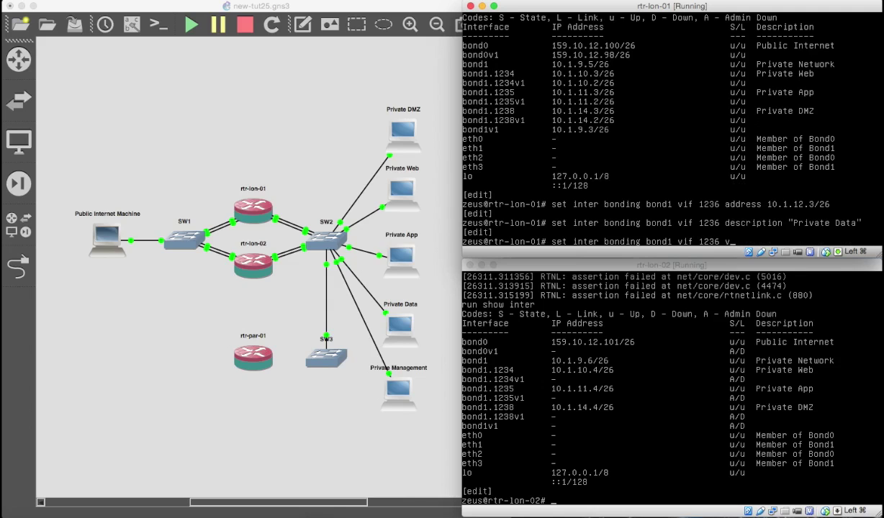
text(rrp vrrp-group 1 adve)
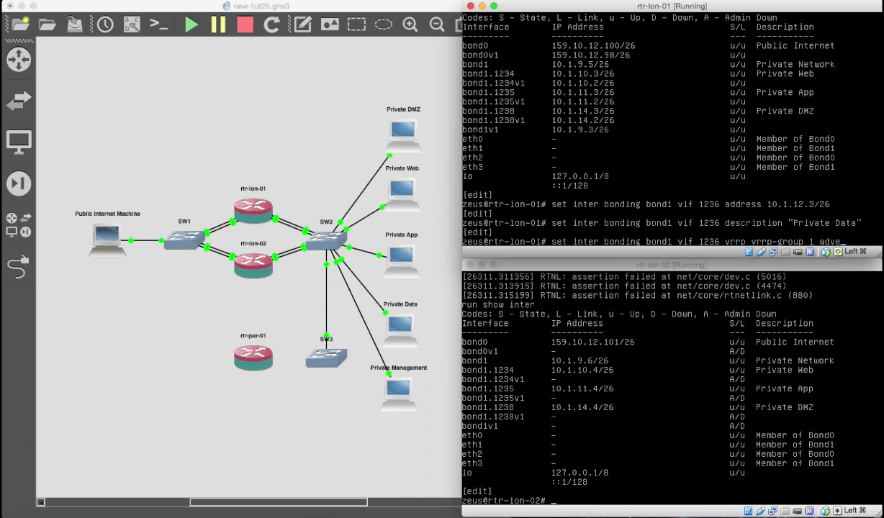
text(rtise-interval 1)
key(Return)
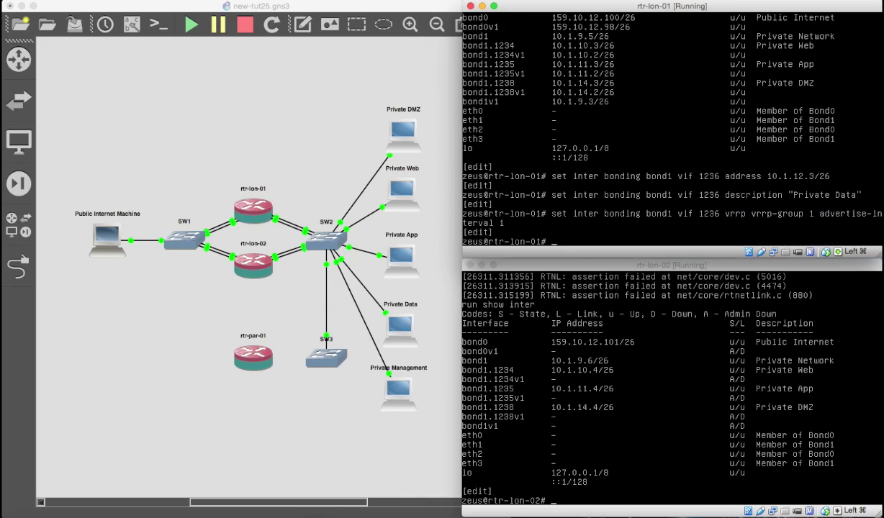
key(Up)
key(BackSpace)
key(BackSpace)
key(BackSpace)
key(BackSpace)
key(BackSpace)
key(BackSpace)
key(BackSpace)
key(BackSpace)
key(BackSpace)
key(BackSpace)
key(BackSpace)
key(BackSpace)
key(BackSpace)
key(BackSpace)
key(BackSpace)
key(BackSpace)
key(BackSpace)
key(BackSpace)
key(BackSpace)
key(BackSpace)
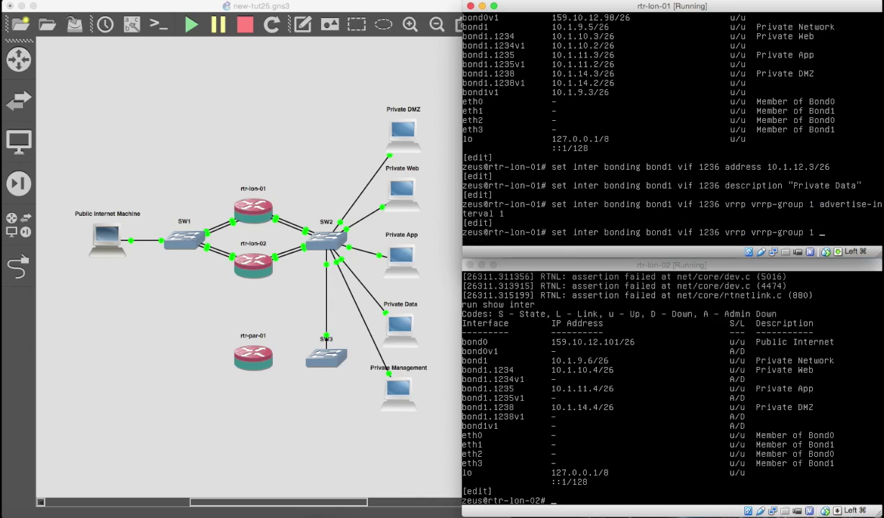
text(preempt false)
key(Return)
key(Up)
key(BackSpace)
key(BackSpace)
key(BackSpace)
key(BackSpace)
key(BackSpace)
key(BackSpace)
key(BackSpace)
key(BackSpace)
key(BackSpace)
key(BackSpace)
key(BackSpace)
key(BackSpace)
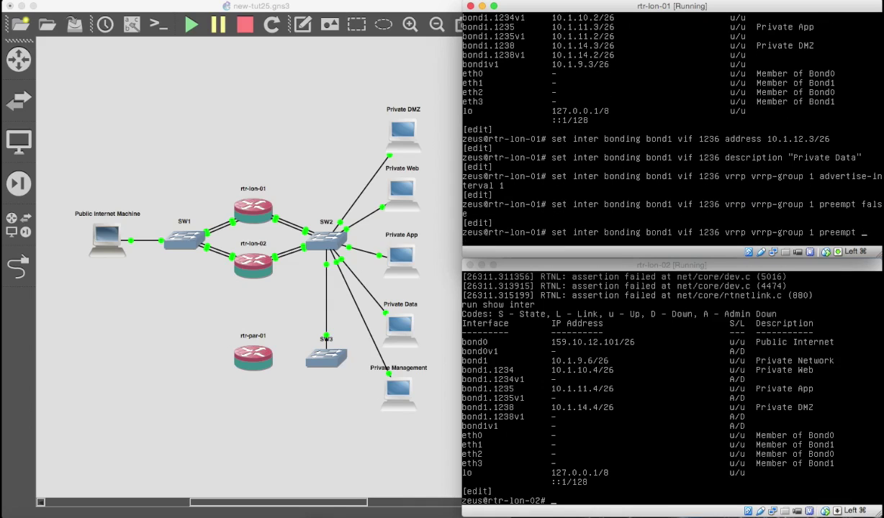
Enable rfc3768-compatibility and sync-group vgroup1 on rtr-lon-01's VRRP group 1.
key(BackSpace)
text(priority 254)
key(Return)
key(Up)
key(BackSpace)
key(BackSpace)
key(BackSpace)
key(BackSpace)
key(BackSpace)
key(BackSpace)
key(BackSpace)
key(BackSpace)
key(BackSpace)
key(BackSpace)
key(BackSpace)
key(BackSpace)
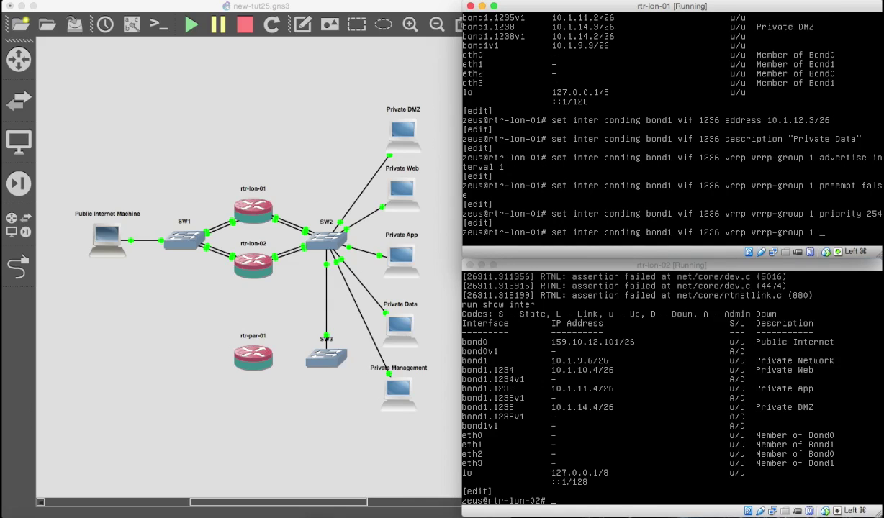
text(rfc3768-compatibility)
key(Return)
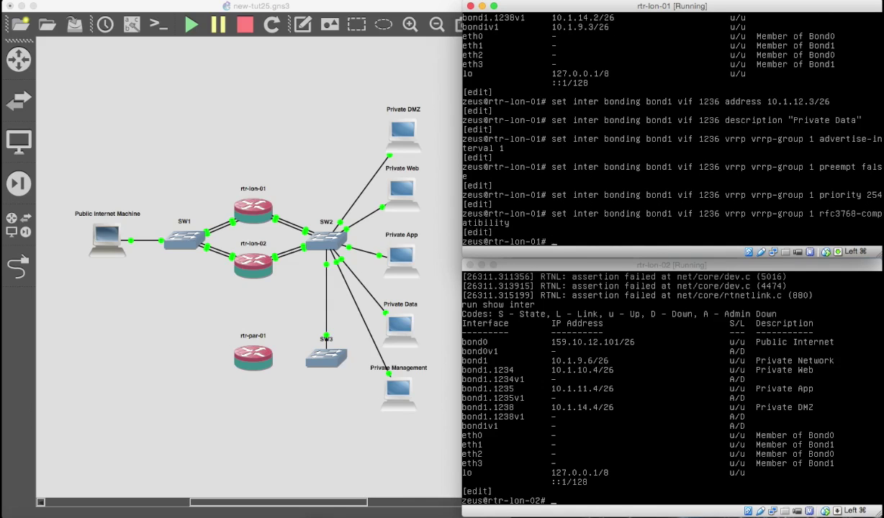
key(Up)
key(BackSpace)
key(BackSpace)
key(BackSpace)
key(BackSpace)
key(BackSpace)
key(BackSpace)
key(BackSpace)
key(BackSpace)
key(BackSpace)
key(BackSpace)
key(BackSpace)
key(BackSpace)
key(BackSpace)
key(BackSpace)
key(BackSpace)
key(BackSpace)
key(BackSpace)
key(BackSpace)
key(BackSpace)
key(BackSpace)
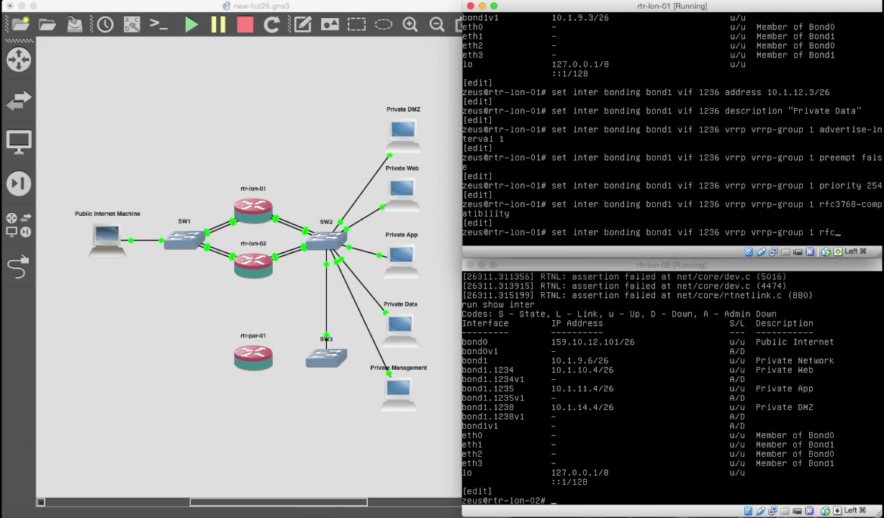
key(BackSpace)
text(sync-group vgroup1)
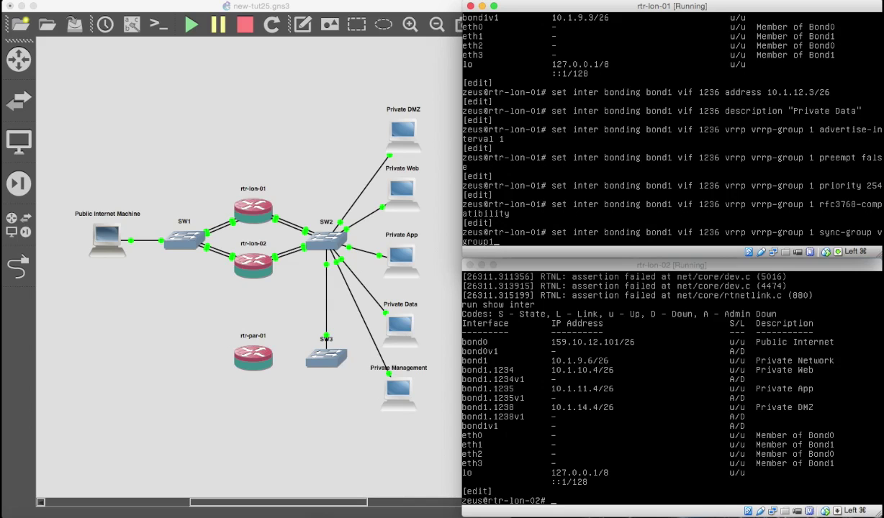
key(Return)
Set the VRRP group 1 virtual address to 10.1.12.2/26 on vif 1236.
key(Up)
key(BackSpace)
key(BackSpace)
key(BackSpace)
key(BackSpace)
key(BackSpace)
key(BackSpace)
key(BackSpace)
key(BackSpace)
key(BackSpace)
key(BackSpace)
key(BackSpace)
key(BackSpace)
key(BackSpace)
key(BackSpace)
key(BackSpace)
key(BackSpace)
key(BackSpace)
key(BackSpace)
text(virtual)
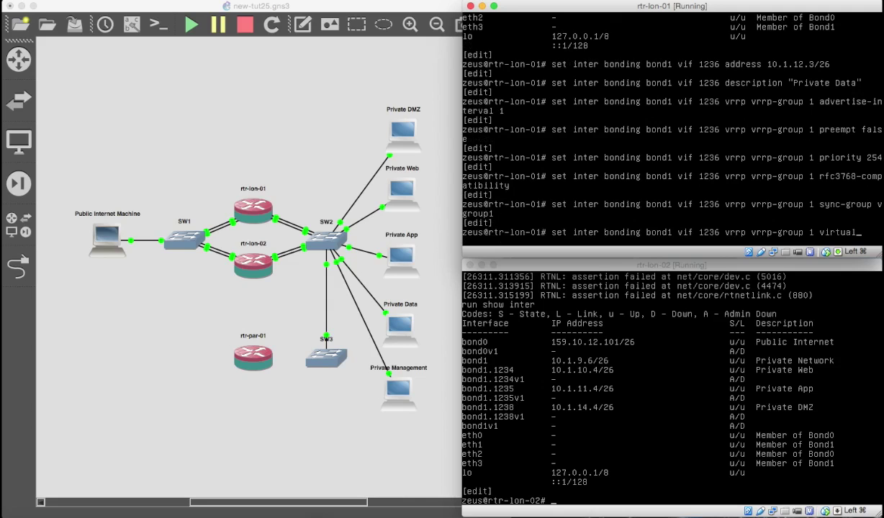
key(Tab)
text(10.1.12.2/26)
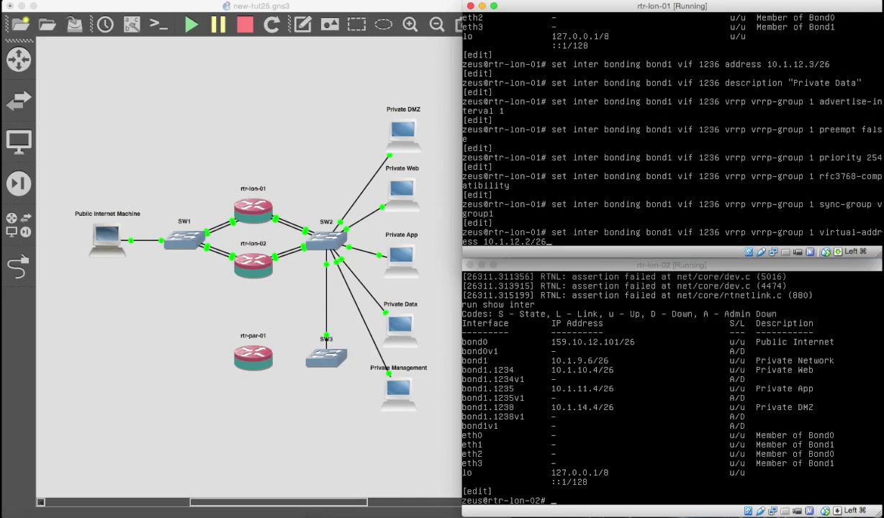
key(Return)
Commit rtr-lon-01's configuration.
text(commit)
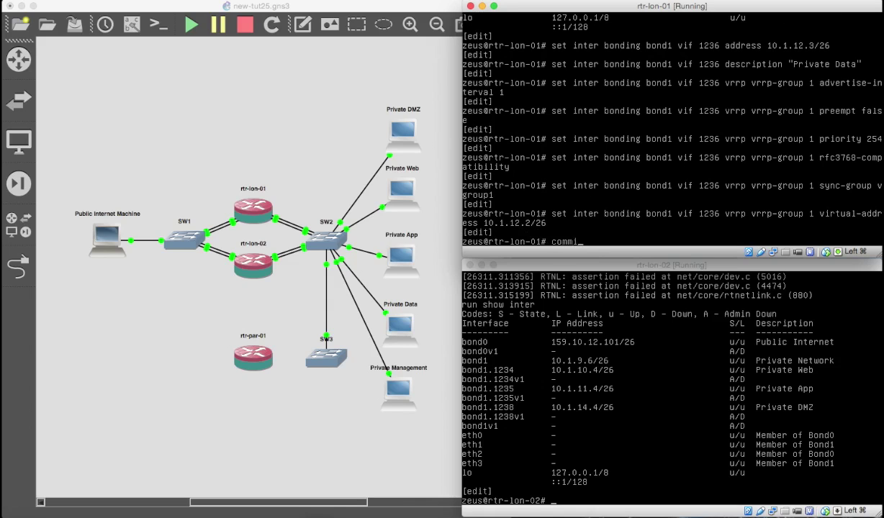
key(Return)
click(667, 403)
key(Up)
key(Up)
Assign address 10.1.12.4/26 to rtr-lon-02's bond1 vif 1236.
key(Up)
key(Up)
key(Up)
key(Up)
key(Up)
key(Up)
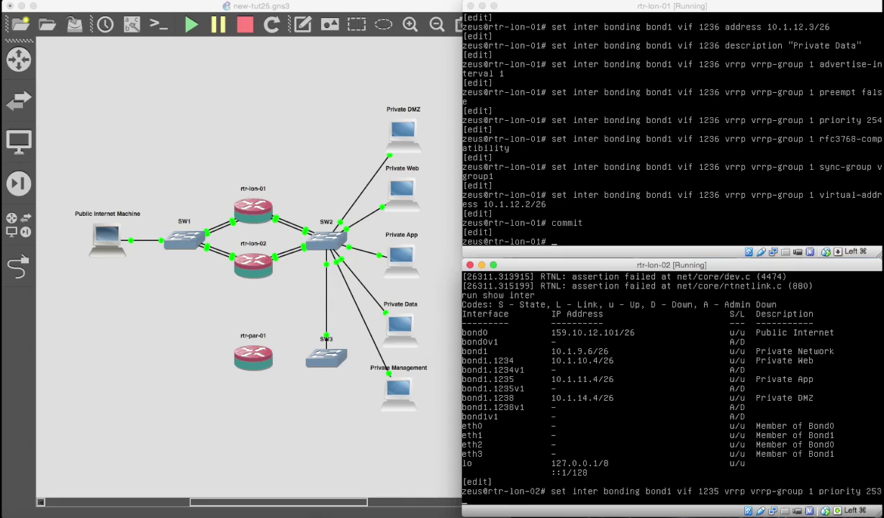
key(Up)
key(Up)
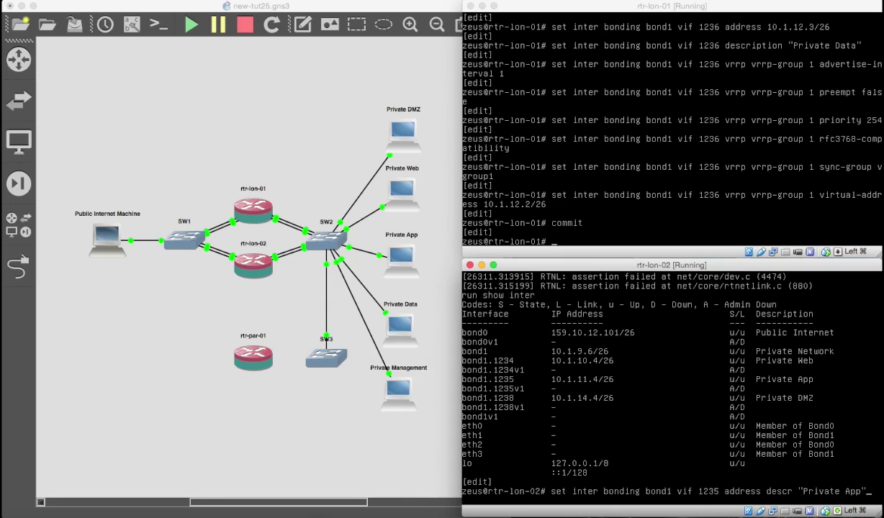
key(Up)
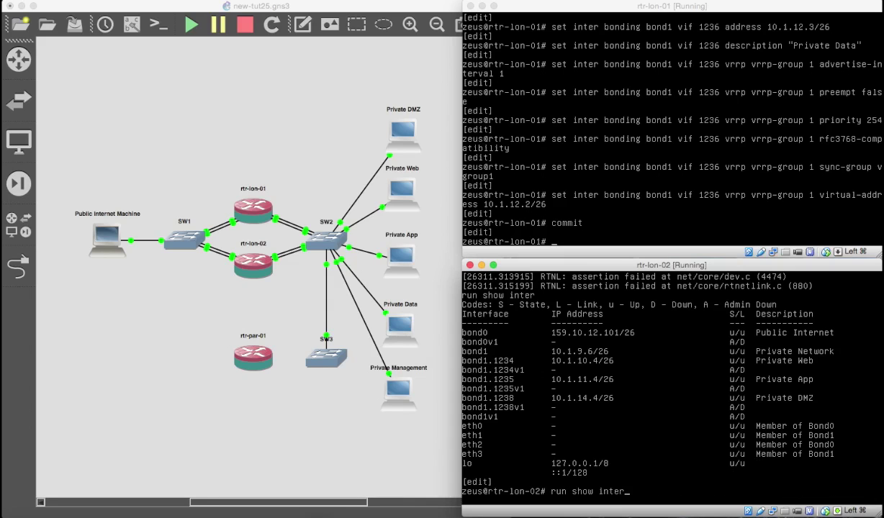
key(Up)
key(BackSpace)
key(BackSpace)
key(BackSpace)
key(BackSpace)
key(BackSpace)
key(BackSpace)
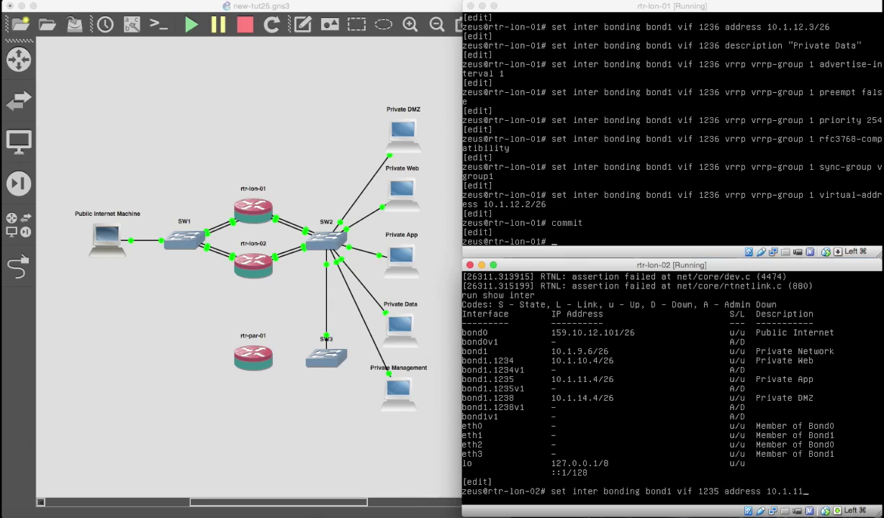
text(1.)
key(BackSpace)
key(BackSpace)
text(2.4/26)
key(BackSpace)
text(6)
key(Return)
Give rtr-lon-02's vif 1236 the description 'Private Data'.
key(Up)
key(BackSpace)
key(BackSpace)
key(BackSpace)
key(BackSpace)
key(BackSpace)
key(BackSpace)
key(BackSpace)
key(BackSpace)
key(BackSpace)
key(BackSpace)
key(BackSpace)
key(BackSpace)
key(BackSpace)
key(BackSpace)
key(BackSpace)
key(BackSpace)
key(BackSpace)
key(BackSpace)
key(BackSpace)
key(BackSpace)
text(deds)
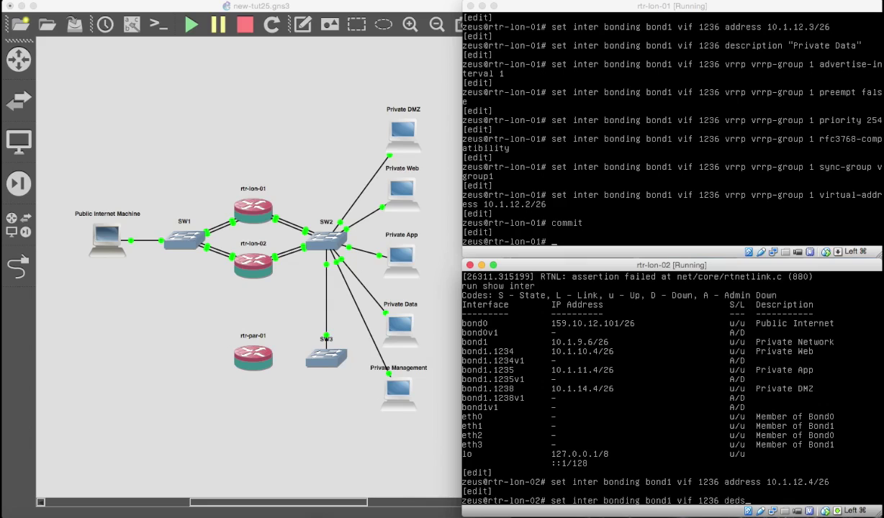
key(BackSpace)
key(BackSpace)
text(scription "Private Data)
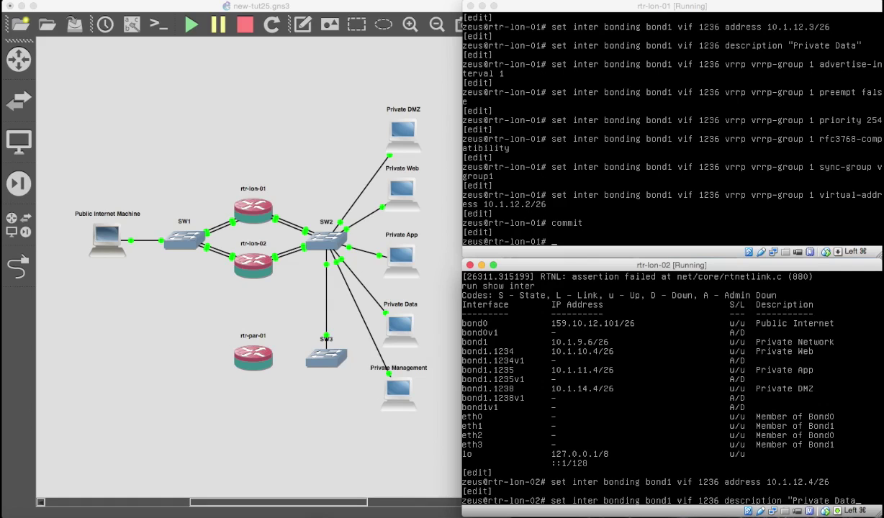
text(")
key(Return)
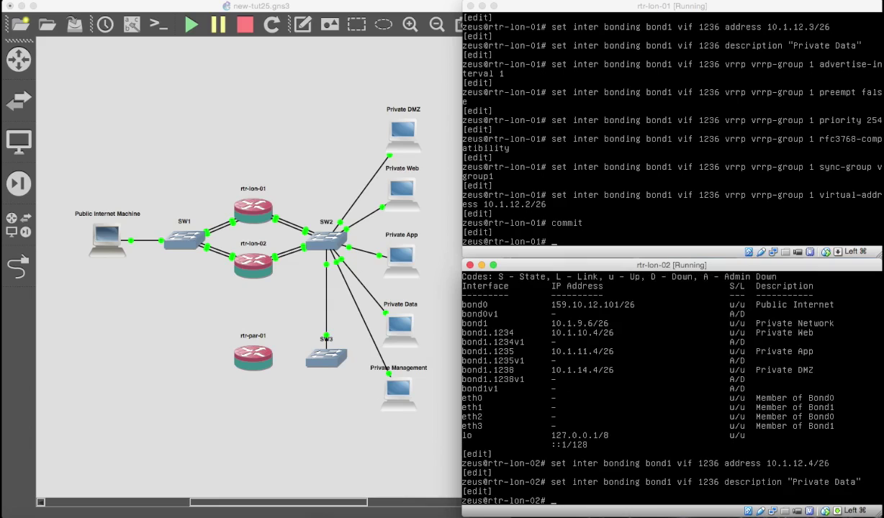
Set vrrp-group 1 to advertise-interval 1, preempt false and priority 253 on rtr-lon-02.
key(Up)
key(BackSpace)
key(BackSpace)
key(BackSpace)
key(BackSpace)
key(BackSpace)
key(BackSpace)
key(BackSpace)
key(BackSpace)
key(BackSpace)
key(BackSpace)
key(BackSpace)
key(BackSpace)
key(BackSpace)
key(BackSpace)
key(BackSpace)
key(BackSpace)
key(BackSpace)
key(BackSpace)
key(BackSpace)
key(BackSpace)
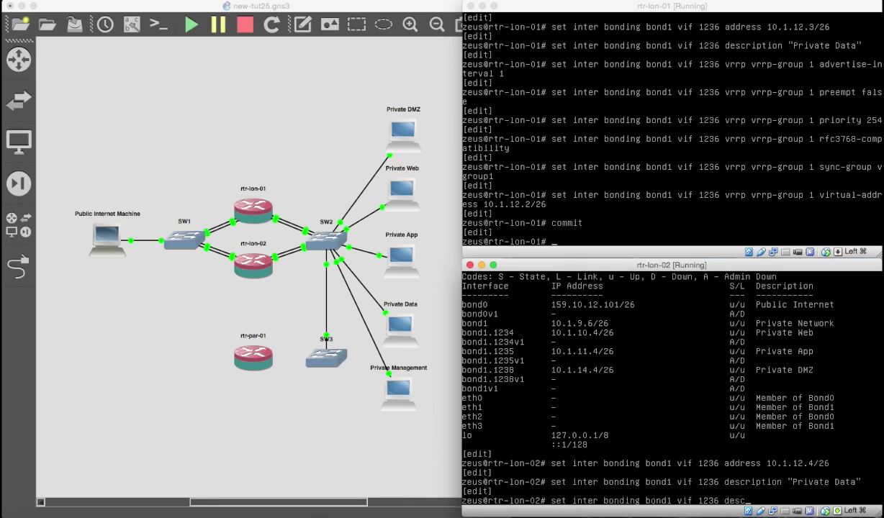
text(vrrp vrrp-group 1 advertise-interval )
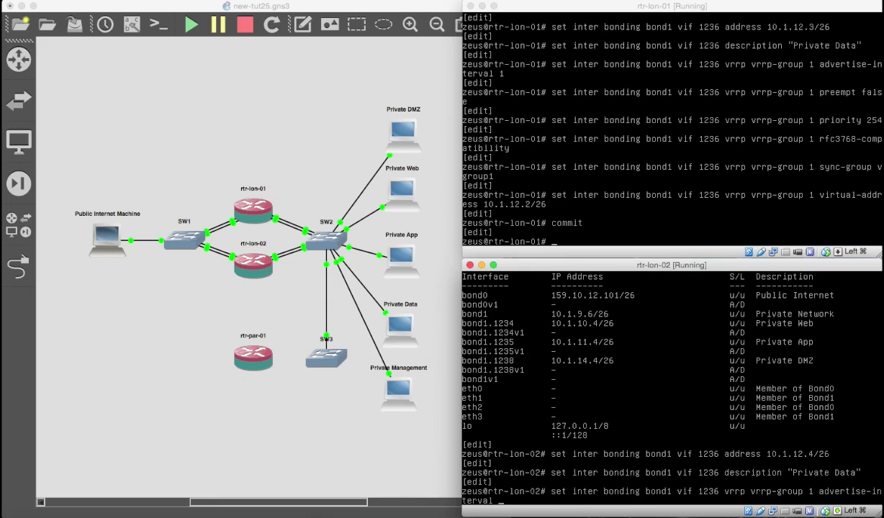
text(1)
key(Return)
key(Up)
key(BackSpace)
key(BackSpace)
key(BackSpace)
key(BackSpace)
key(BackSpace)
key(BackSpace)
key(BackSpace)
key(BackSpace)
key(BackSpace)
key(BackSpace)
key(BackSpace)
key(BackSpace)
key(BackSpace)
key(BackSpace)
key(BackSpace)
key(BackSpace)
key(BackSpace)
key(BackSpace)
key(BackSpace)
key(BackSpace)
text(preempt false)
key(Return)
key(Up)
key(BackSpace)
key(BackSpace)
key(BackSpace)
key(BackSpace)
key(BackSpace)
key(BackSpace)
key(BackSpace)
key(BackSpace)
key(BackSpace)
key(BackSpace)
key(BackSpace)
key(BackSpace)
text(riority 25)
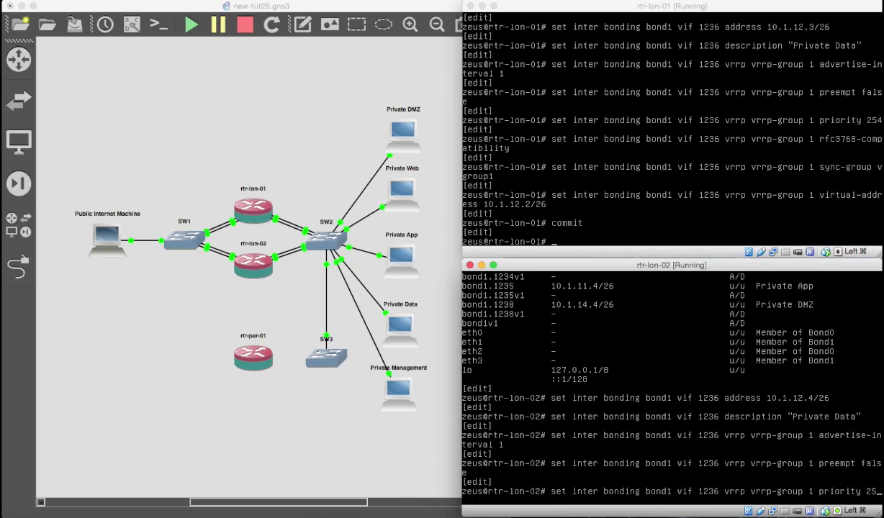
text(3)
key(Return)
Enable rfc3768-compatibility and sync-group vgroup1 on rtr-lon-02's VRRP group 1.
key(Up)
key(BackSpace)
key(BackSpace)
key(BackSpace)
key(BackSpace)
key(BackSpace)
key(BackSpace)
key(BackSpace)
key(BackSpace)
key(BackSpace)
key(BackSpace)
key(BackSpace)
key(BackSpace)
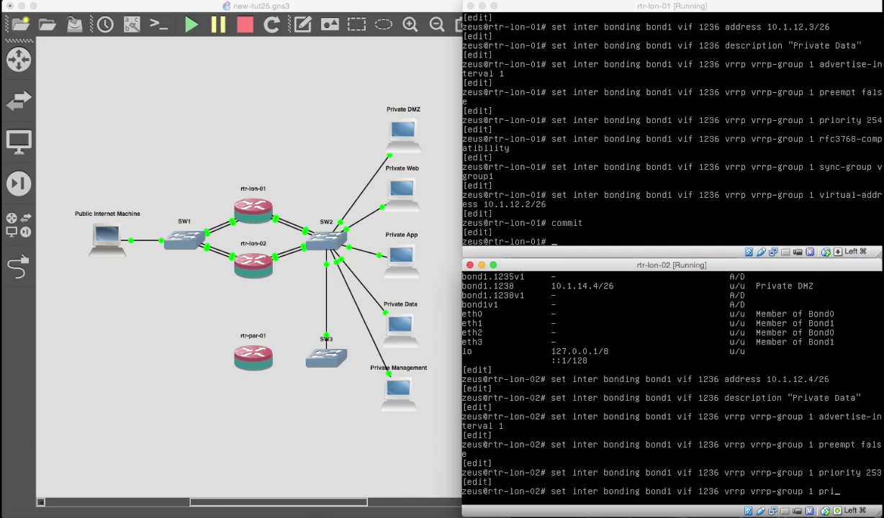
text(rfc)
key(Tab)
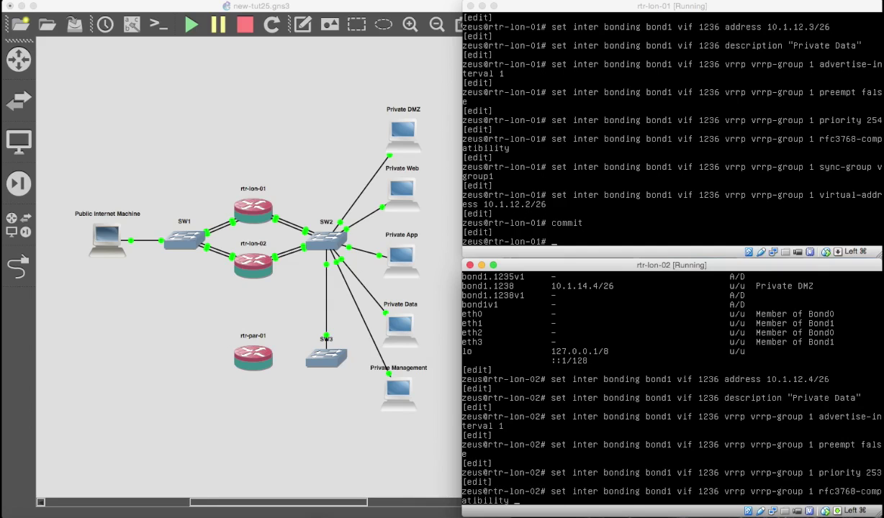
key(Return)
key(Up)
key(BackSpace)
key(BackSpace)
key(BackSpace)
key(BackSpace)
key(BackSpace)
key(BackSpace)
key(BackSpace)
key(BackSpace)
key(BackSpace)
key(BackSpace)
key(BackSpace)
key(BackSpace)
key(BackSpace)
key(BackSpace)
key(BackSpace)
key(BackSpace)
key(BackSpace)
key(BackSpace)
key(BackSpace)
key(BackSpace)
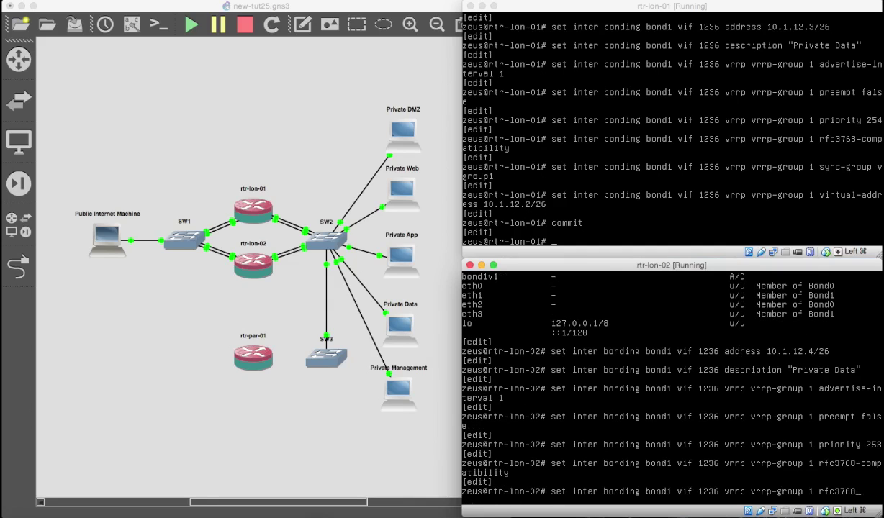
text(ync-group vgroup1)
key(Return)
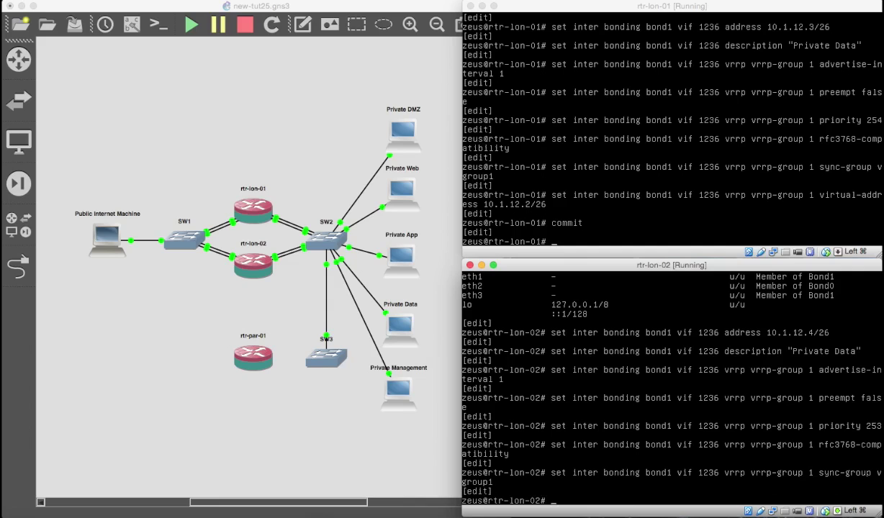
Set virtual address 10.1.12.2/26 on rtr-lon-02's VRRP group and commit.
key(Up)
key(BackSpace)
key(BackSpace)
key(BackSpace)
key(BackSpace)
key(BackSpace)
key(BackSpace)
key(BackSpace)
key(BackSpace)
key(BackSpace)
key(BackSpace)
key(BackSpace)
key(BackSpace)
key(BackSpace)
key(BackSpace)
key(BackSpace)
key(BackSpace)
key(BackSpace)
key(BackSpace)
text(virt)
key(Tab)
text(10.)
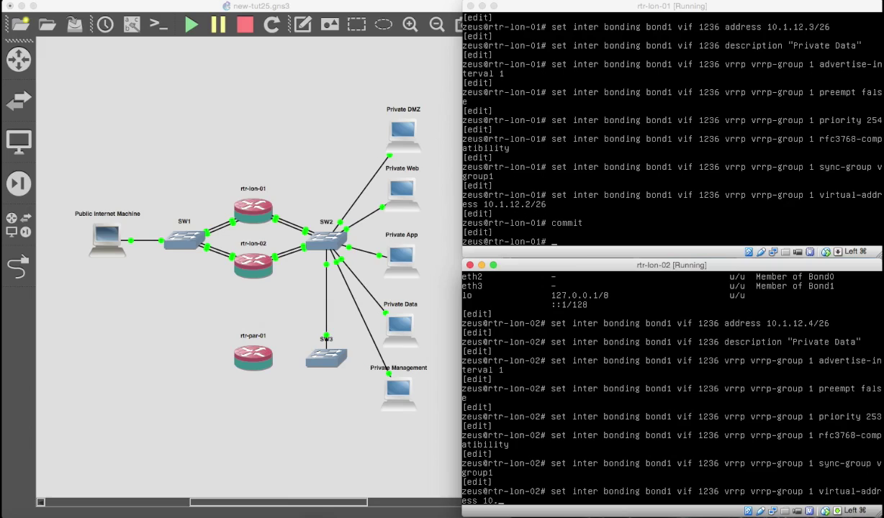
text(1.12.2/26)
key(Return)
text(commit)
key(Return)
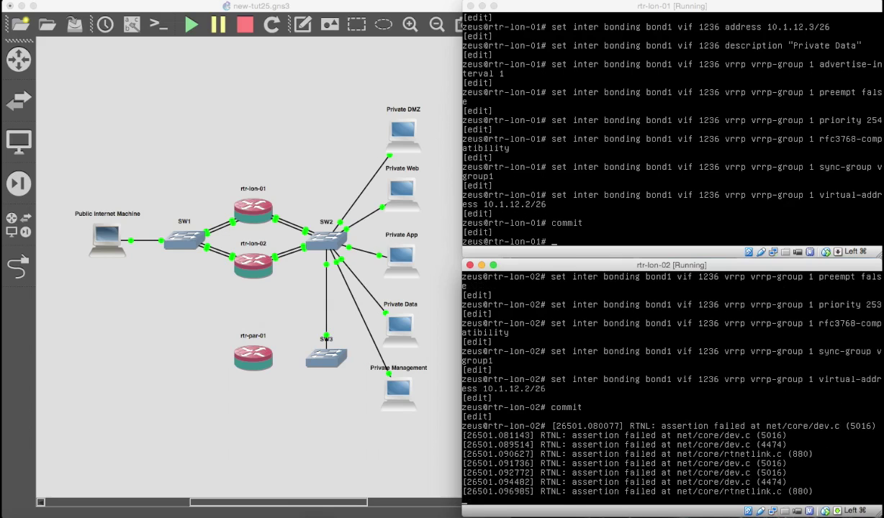
List interfaces on rtr-lon-02 and rtr-lon-01, confirming 10.1.12.2/26 on rtr-lon-01's bond1.1236v1.
text(run show inter)
key(Return)
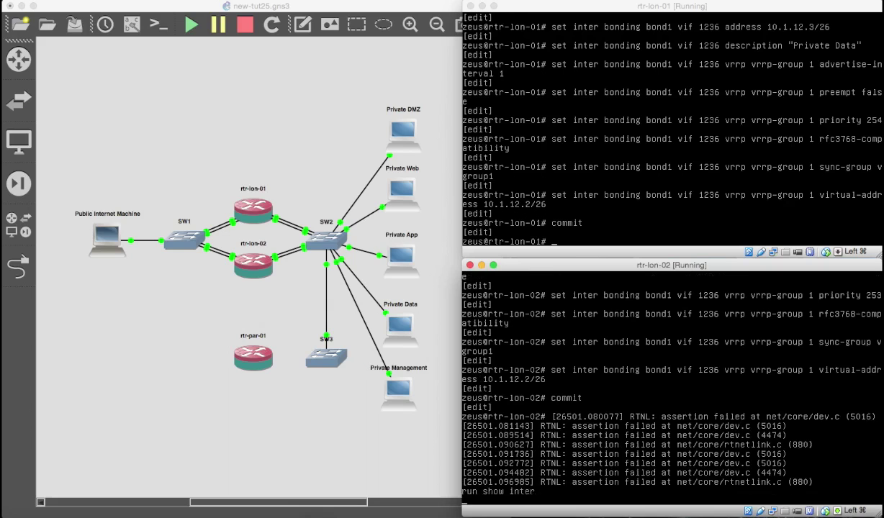
key(super+grave)
text(ru)
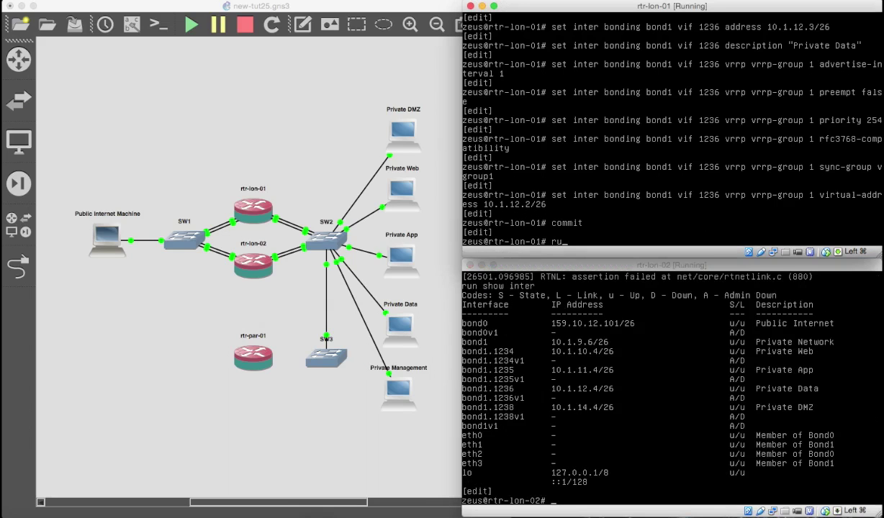
text(n show inter)
key(Return)
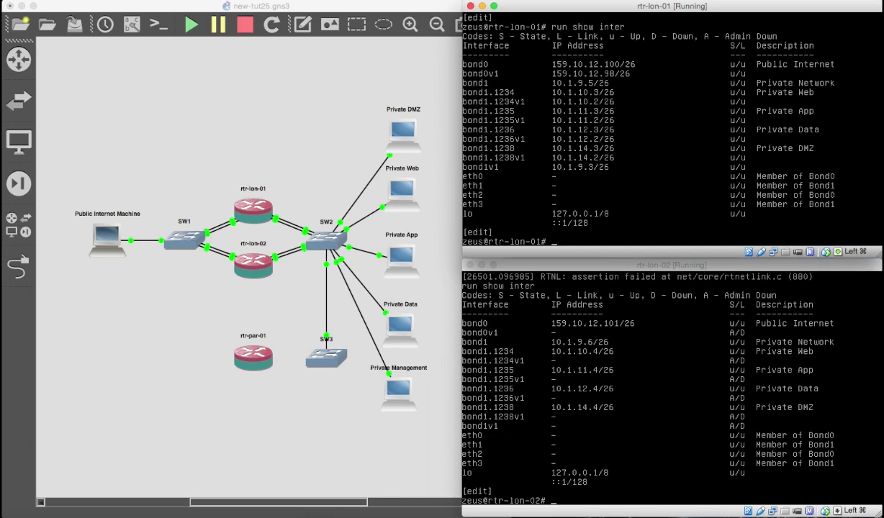
key(Return)
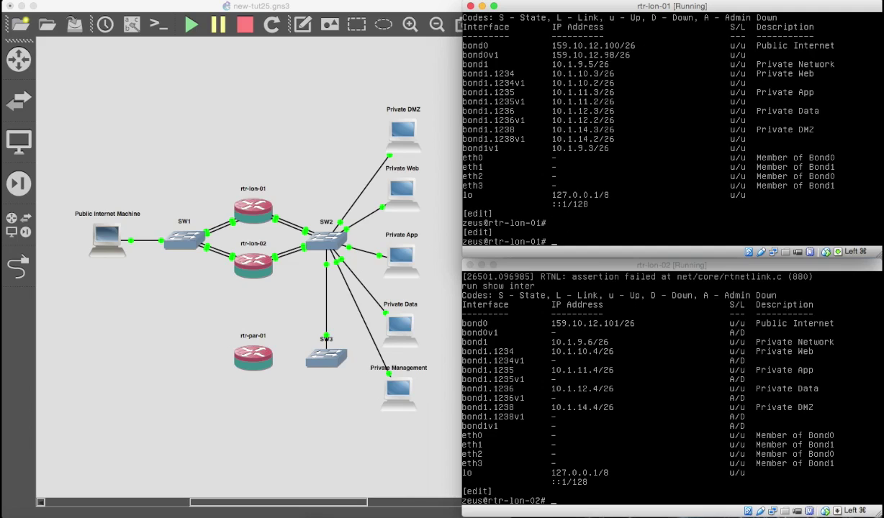
text(set inter bonding bond1 )
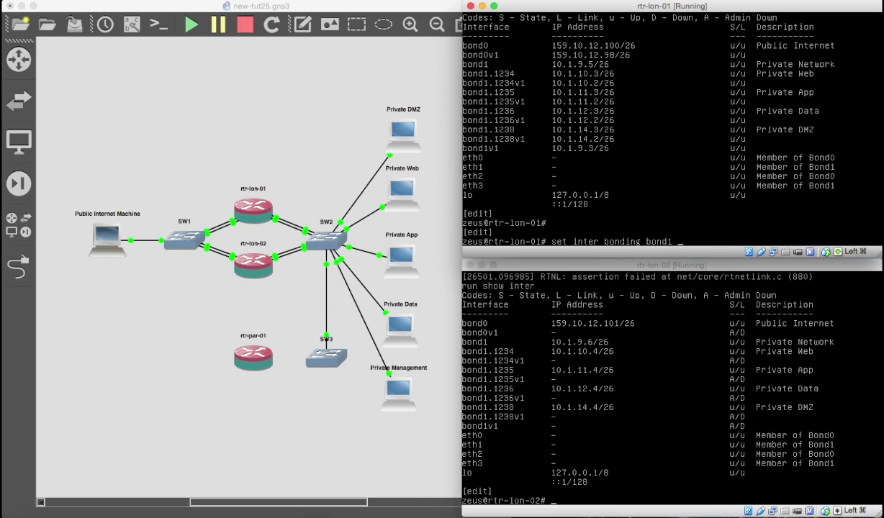
text(vif)
Complete the rtr-lon-01 command for bond1 vif 1237 address 10.1.13.3/26, without running it.
text(1237 address 10.1.)
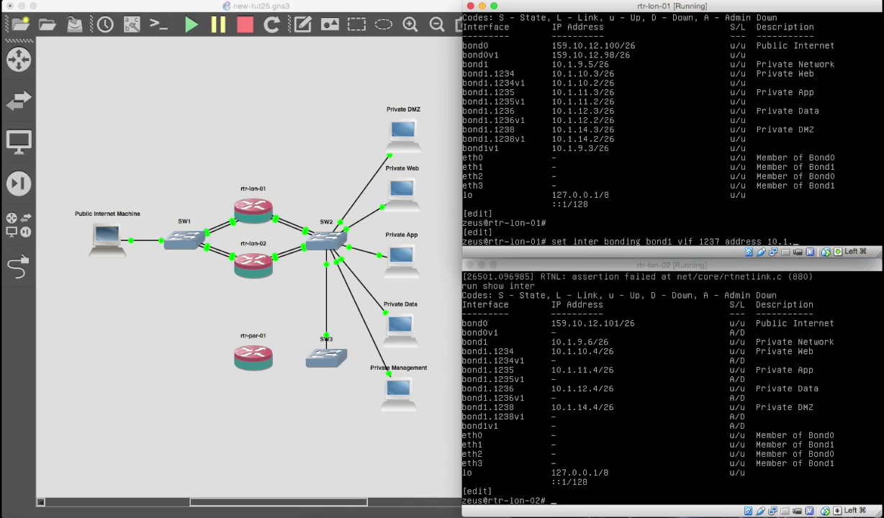
text(13.3/26)
click(878, 144)
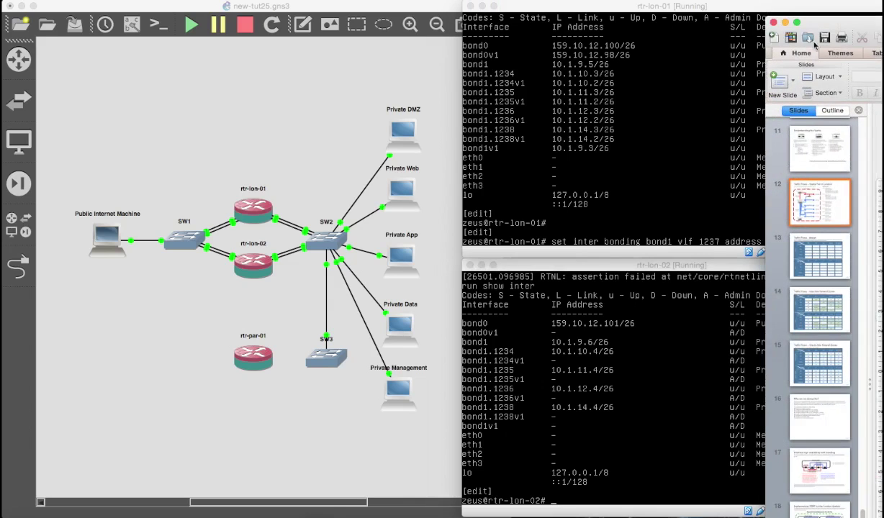
click(787, 24)
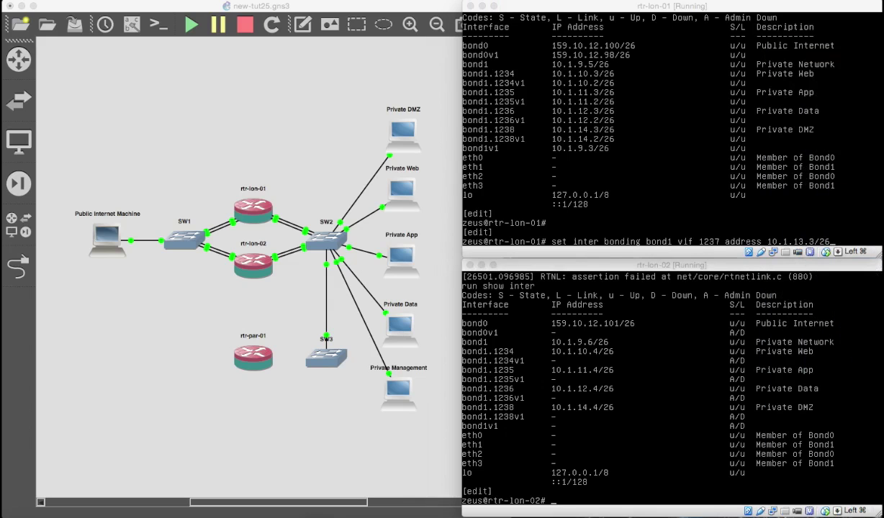
click(879, 339)
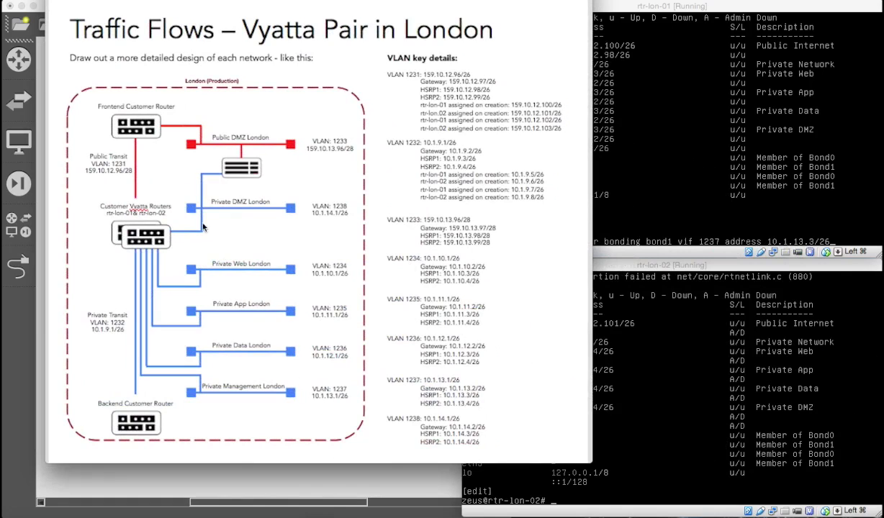
double_click(79, 3)
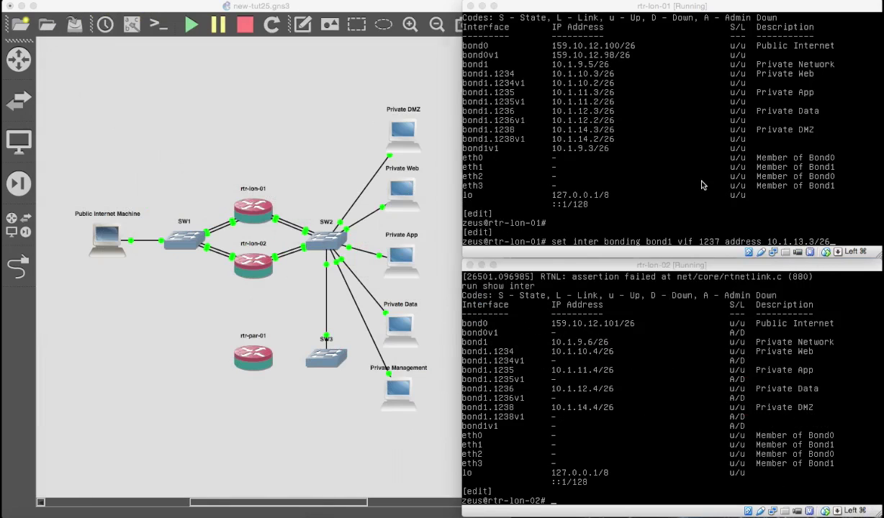
Apply vif 1237's address on rtr-lon-01 and give it the description 'Private Management'.
key(Return)
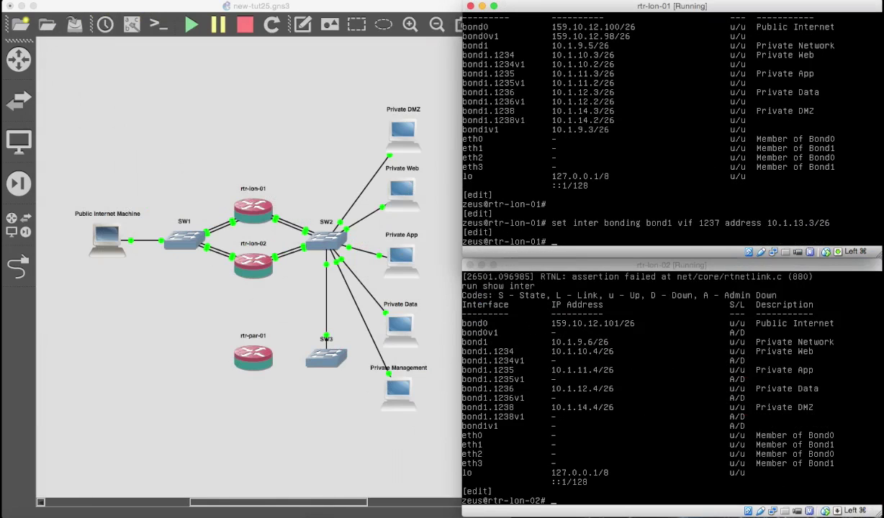
key(Up)
key(BackSpace)
key(BackSpace)
key(BackSpace)
key(BackSpace)
key(BackSpace)
key(BackSpace)
key(BackSpace)
key(BackSpace)
key(BackSpace)
key(BackSpace)
key(BackSpace)
key(BackSpace)
key(BackSpace)
key(BackSpace)
key(BackSpace)
key(BackSpace)
key(BackSpace)
key(BackSpace)
key(BackSpace)
key(BackSpace)
text(description "Prib)
key(BackSpace)
text(vate Management)
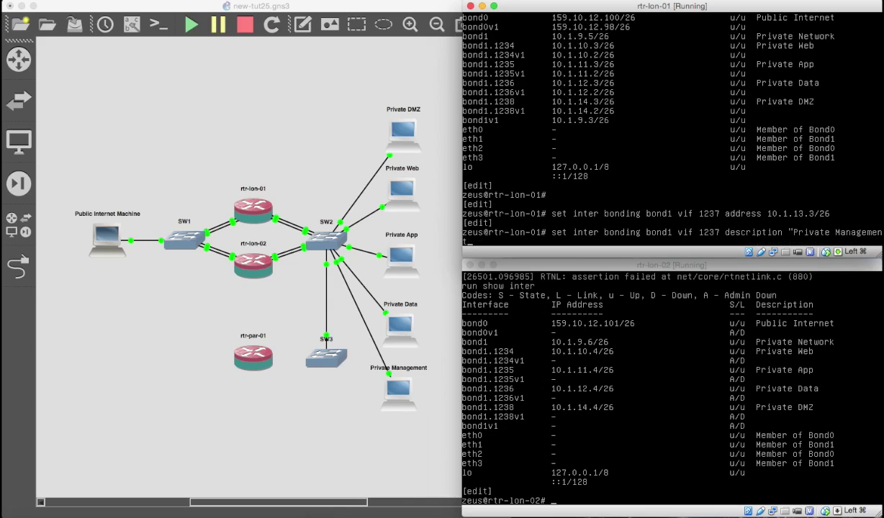
text(")
key(Return)
Create VRRP group 1 on vif 1237 with advertise-interval 1 and preempt false.
key(Up)
key(BackSpace)
key(BackSpace)
key(BackSpace)
key(BackSpace)
key(BackSpace)
key(BackSpace)
key(BackSpace)
key(BackSpace)
key(BackSpace)
key(BackSpace)
key(BackSpace)
key(BackSpace)
key(BackSpace)
key(BackSpace)
key(BackSpace)
key(BackSpace)
key(BackSpace)
key(BackSpace)
key(BackSpace)
key(BackSpace)
key(BackSpace)
key(BackSpace)
key(BackSpace)
text(vrrp vrrp)
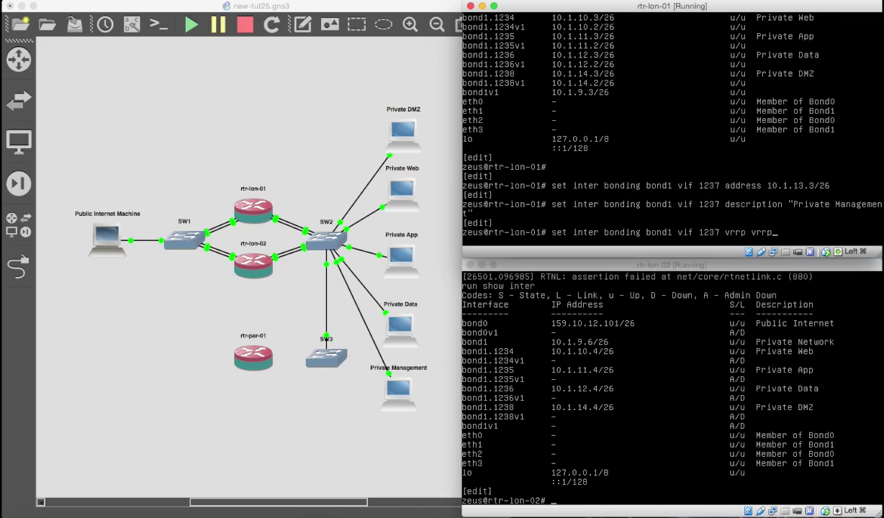
text(-group 1 adver)
key(Tab)
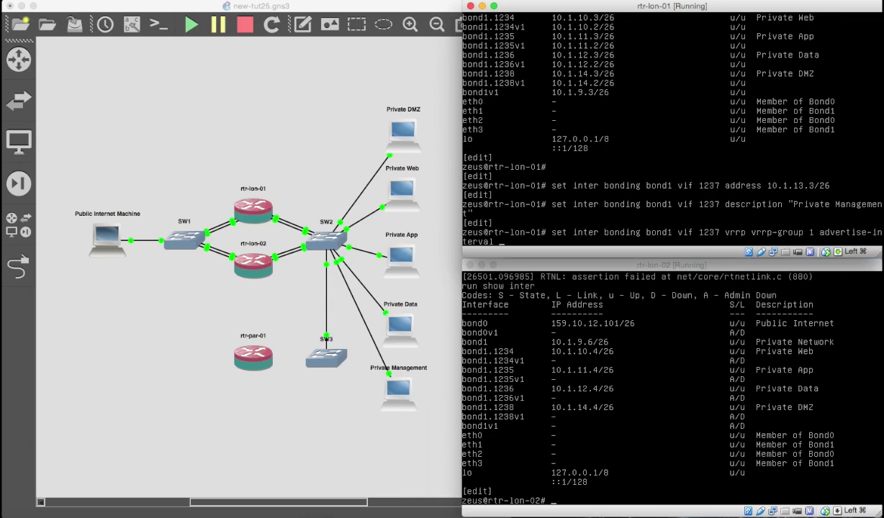
text(1)
key(Return)
key(Up)
key(BackSpace)
key(BackSpace)
key(BackSpace)
key(BackSpace)
key(BackSpace)
key(BackSpace)
key(BackSpace)
key(BackSpace)
key(BackSpace)
key(BackSpace)
key(BackSpace)
key(BackSpace)
key(BackSpace)
key(BackSpace)
key(BackSpace)
key(BackSpace)
key(BackSpace)
key(BackSpace)
key(BackSpace)
key(BackSpace)
text(preempt false)
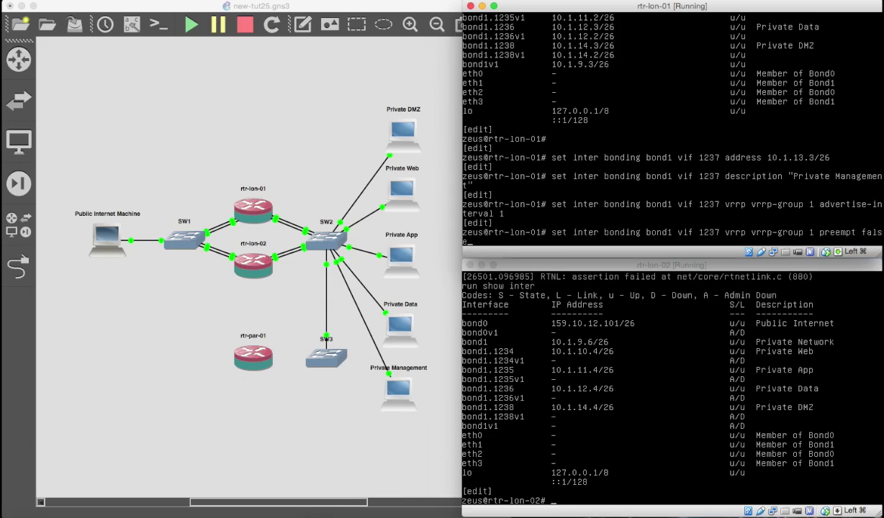
key(Return)
Set VRRP group 1 priority to 254 and enable rfc3768-compatibility.
key(Up)
key(BackSpace)
key(BackSpace)
key(BackSpace)
key(BackSpace)
key(BackSpace)
key(BackSpace)
key(BackSpace)
key(BackSpace)
key(BackSpace)
key(BackSpace)
key(BackSpace)
key(BackSpace)
key(BackSpace)
text(priority )
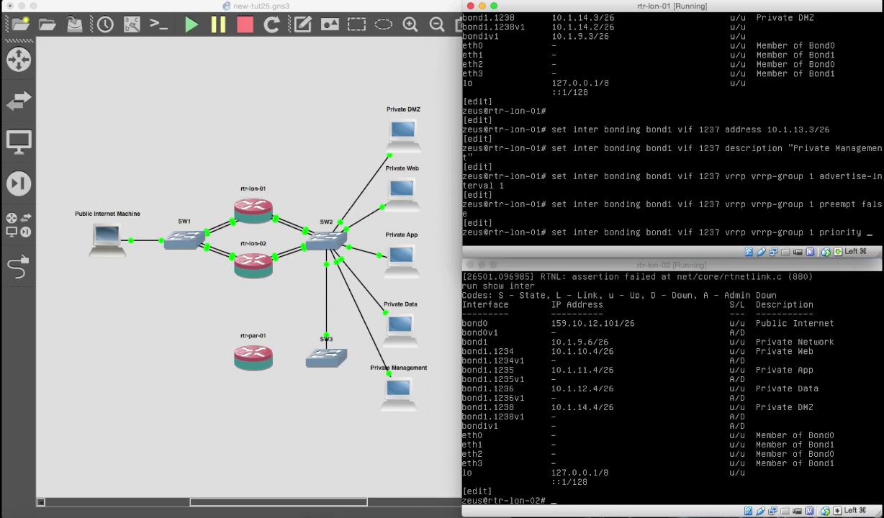
text(254)
key(Return)
key(Up)
key(BackSpace)
key(BackSpace)
key(BackSpace)
key(BackSpace)
key(BackSpace)
key(BackSpace)
key(BackSpace)
key(BackSpace)
key(BackSpace)
key(BackSpace)
key(BackSpace)
key(BackSpace)
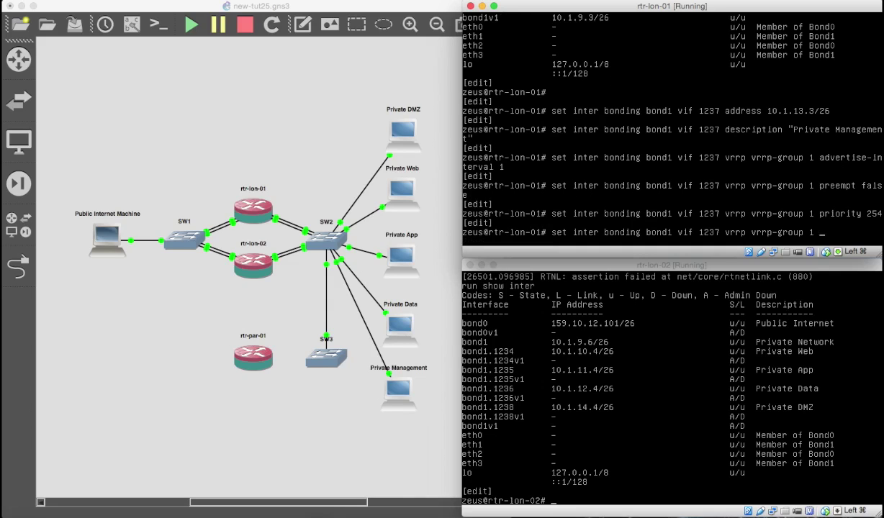
text(rfc)
key(Tab)
key(Return)
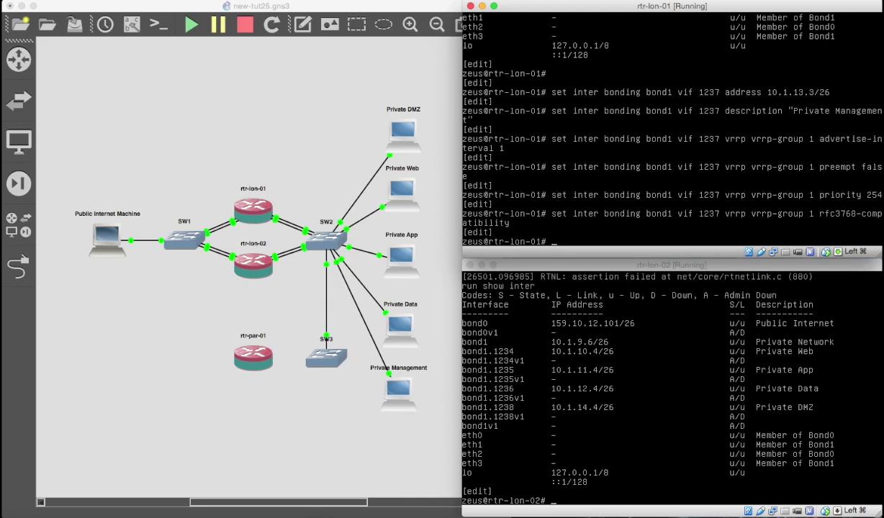
Add VRRP group 1 to sync-group vgroup1 with virtual address 10.1.13.2/26.
key(Up)
key(BackSpace)
key(BackSpace)
key(BackSpace)
key(BackSpace)
key(BackSpace)
key(BackSpace)
key(BackSpace)
key(BackSpace)
key(BackSpace)
key(BackSpace)
key(BackSpace)
key(BackSpace)
key(BackSpace)
key(BackSpace)
key(BackSpace)
key(BackSpace)
key(BackSpace)
key(BackSpace)
key(BackSpace)
key(BackSpace)
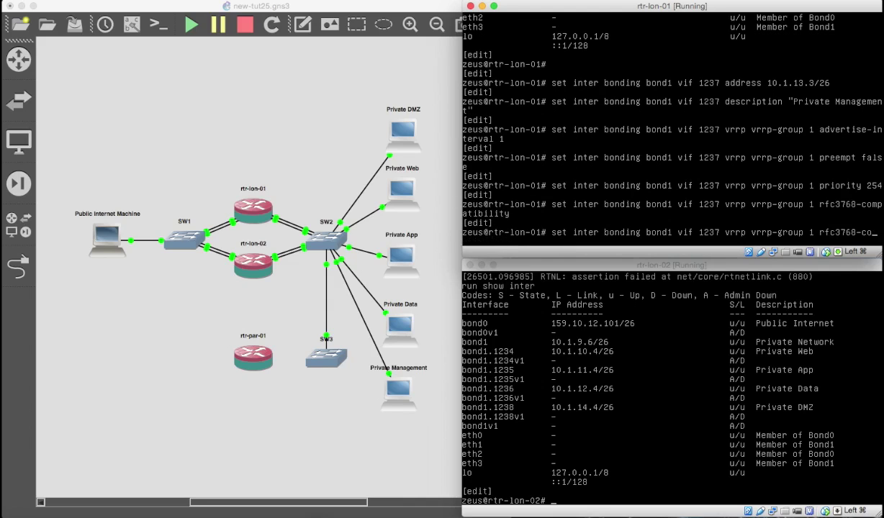
text(sync-group vgroup1)
key(Return)
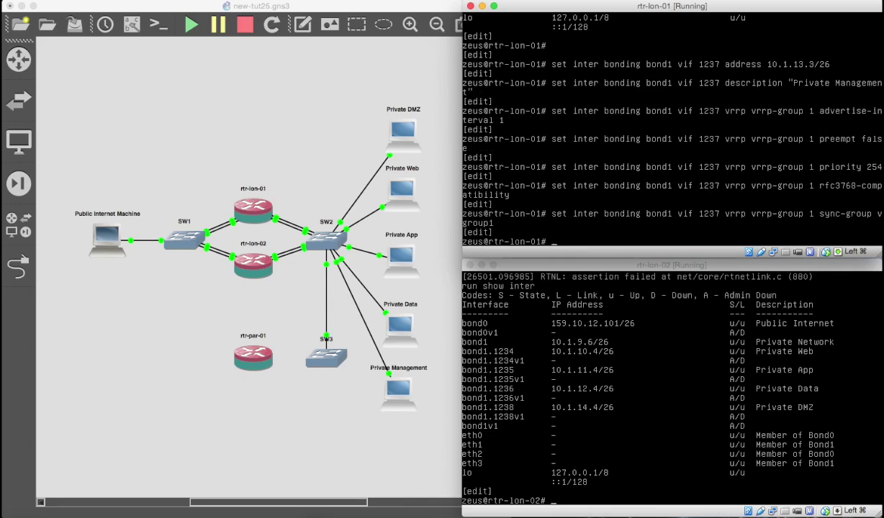
key(Up)
key(BackSpace)
key(BackSpace)
key(BackSpace)
key(BackSpace)
key(BackSpace)
key(BackSpace)
key(BackSpace)
key(BackSpace)
key(BackSpace)
key(BackSpace)
key(BackSpace)
key(BackSpace)
key(BackSpace)
key(BackSpace)
key(BackSpace)
key(BackSpace)
key(BackSpace)
key(BackSpace)
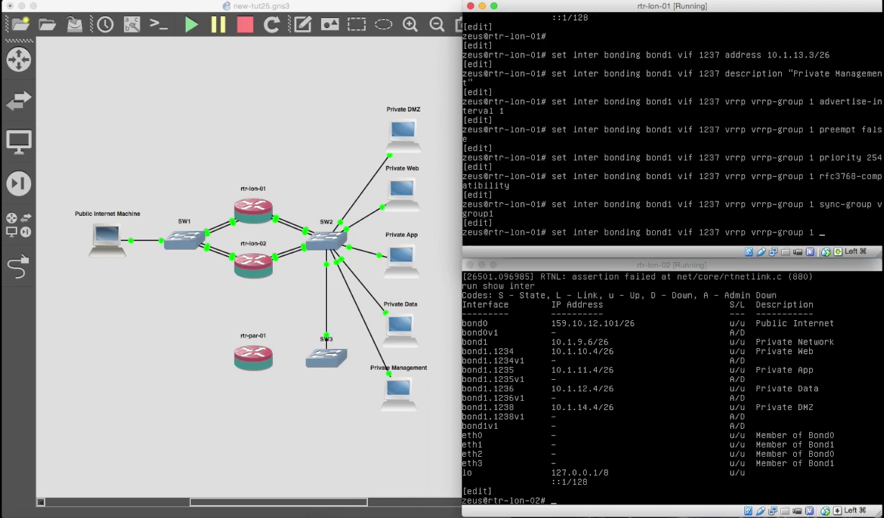
text(virtual)
key(Tab)
text(10.1.13.2/26)
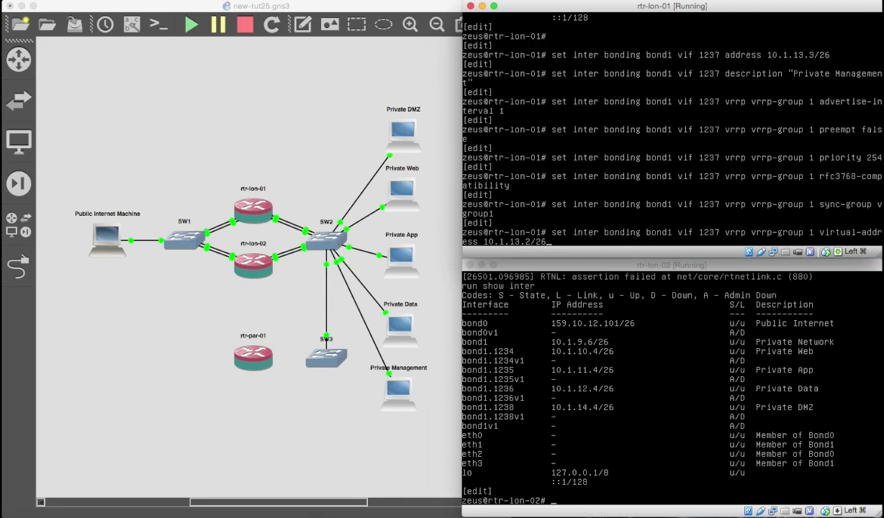
key(Return)
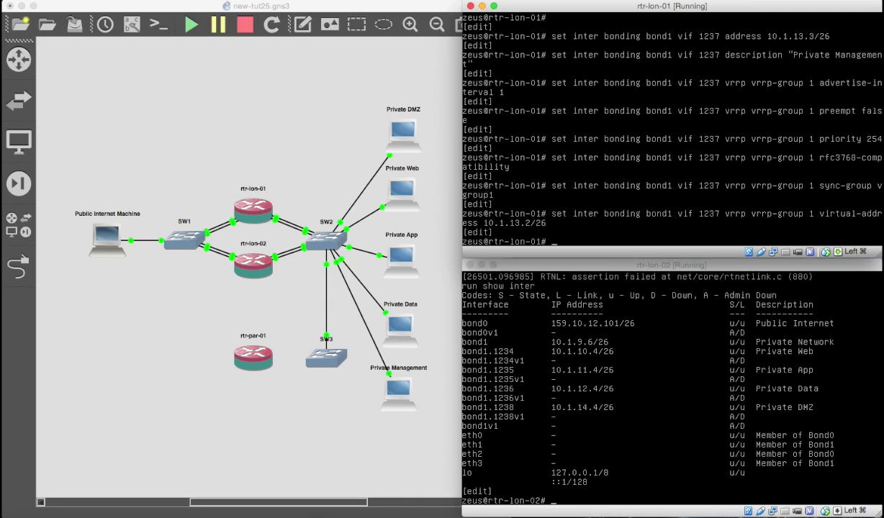
Commit the rtr-lon-01 configuration changes.
text(commit)
key(Return)
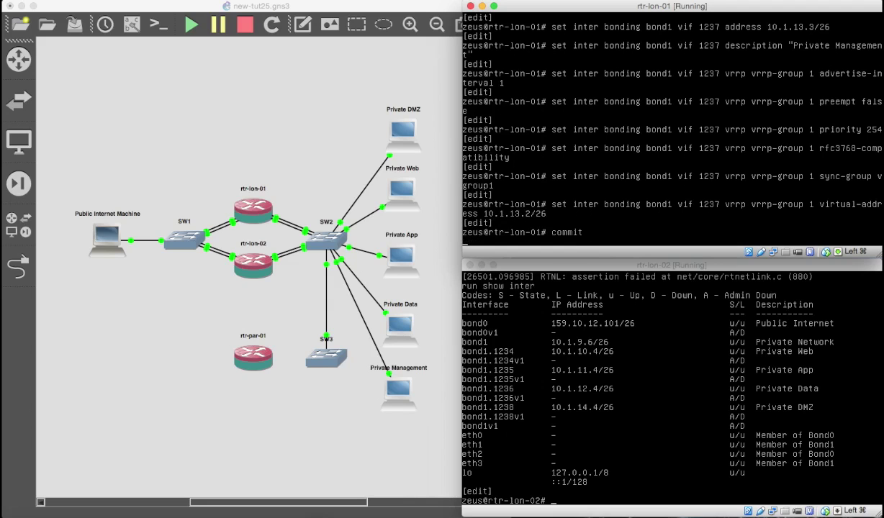
click(554, 502)
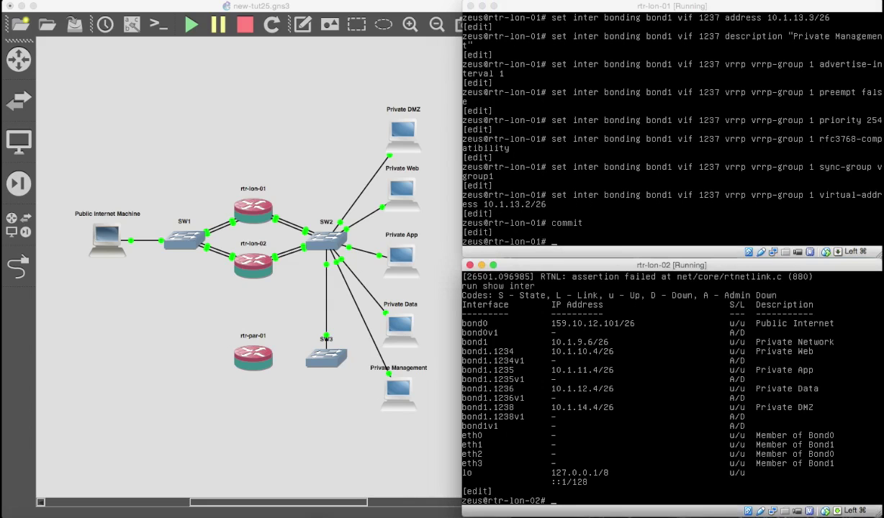
Give rtr-lon-02's bond1 vif 1237 address 10.1.13.4/26 and description 'Private Management'.
text(set ointer)
key(BackSpace)
key(BackSpace)
key(BackSpace)
key(BackSpace)
key(BackSpace)
key(BackSpace)
key(BackSpace)
text(inter bonding bond1 v)
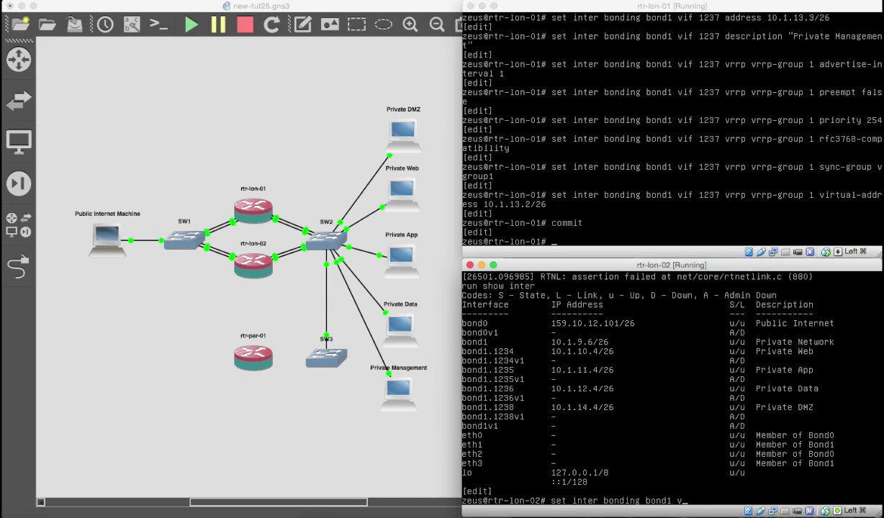
text(if 1237 address 10.1.13)
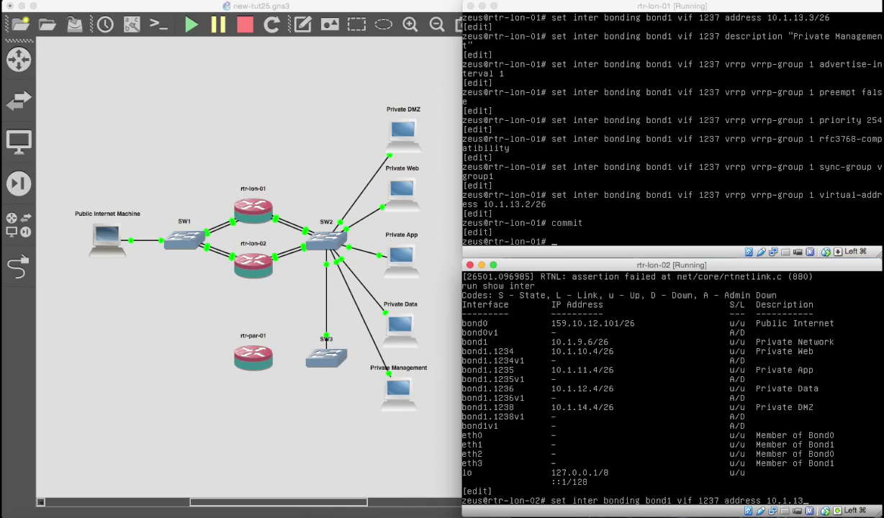
text(.4/26)
key(Return)
key(Up)
key(BackSpace)
key(BackSpace)
key(BackSpace)
key(BackSpace)
key(BackSpace)
key(BackSpace)
key(BackSpace)
key(BackSpace)
key(BackSpace)
key(BackSpace)
key(BackSpace)
key(BackSpace)
key(BackSpace)
key(BackSpace)
key(BackSpace)
key(BackSpace)
key(BackSpace)
key(BackSpace)
key(BackSpace)
key(BackSpace)
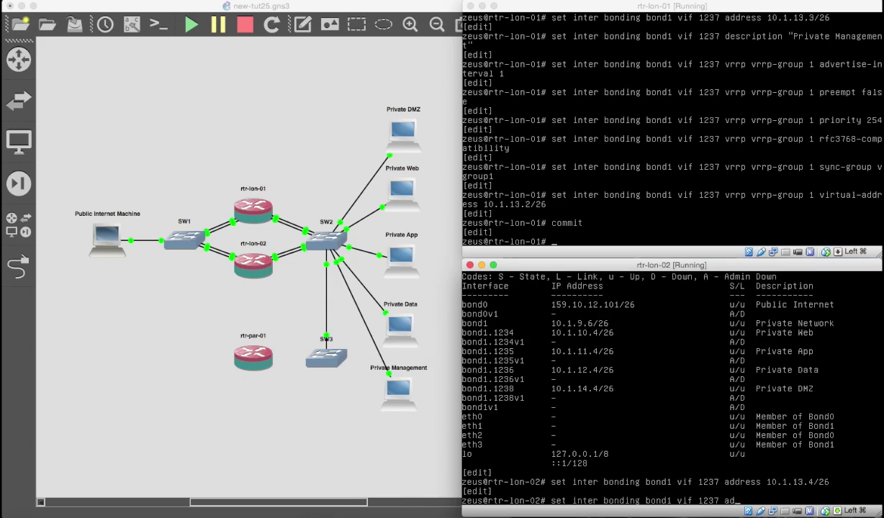
text(descript "Private Management")
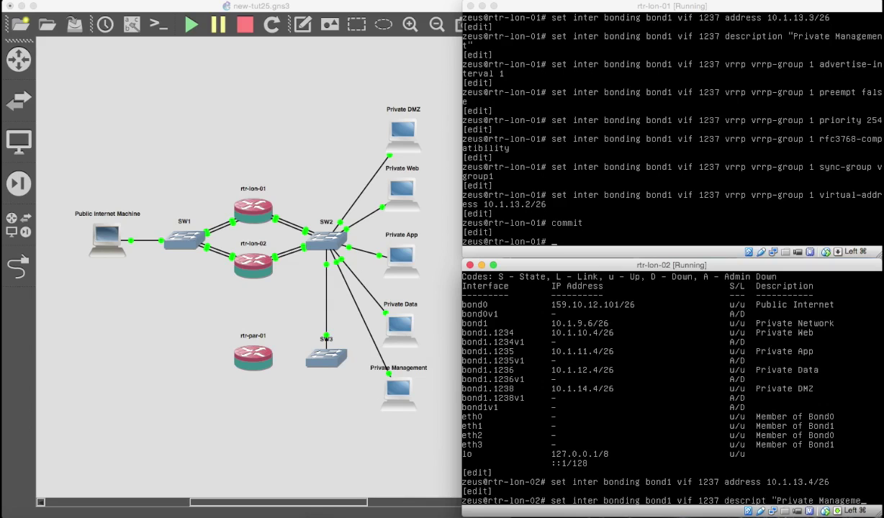
key(Return)
Create VRRP group 1 on vif 1237 with advertise-interval 1 and preempt false.
key(Up)
key(BackSpace)
key(BackSpace)
key(BackSpace)
key(BackSpace)
key(BackSpace)
key(BackSpace)
key(BackSpace)
key(BackSpace)
key(BackSpace)
key(BackSpace)
key(BackSpace)
key(BackSpace)
key(BackSpace)
key(BackSpace)
key(BackSpace)
key(BackSpace)
key(BackSpace)
key(BackSpace)
key(BackSpace)
key(BackSpace)
key(BackSpace)
key(BackSpace)
key(BackSpace)
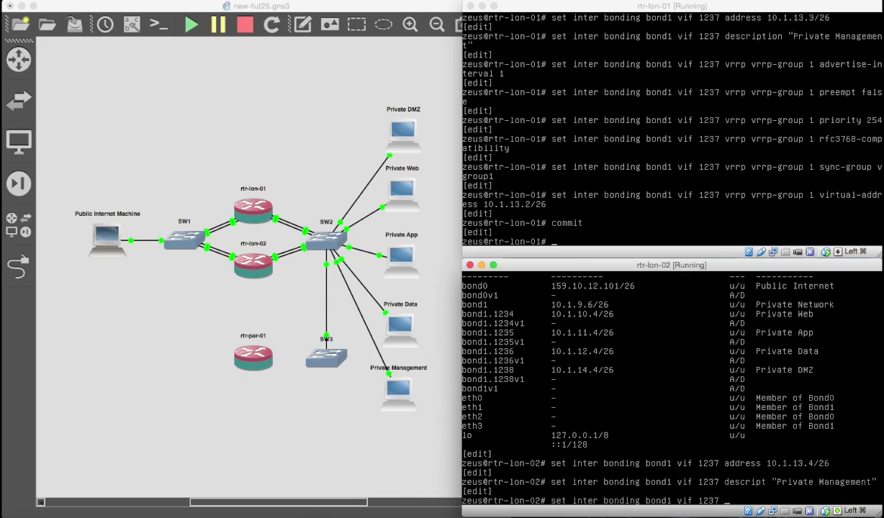
text(vrr)
text(rrp-group 1 advertise-interval )
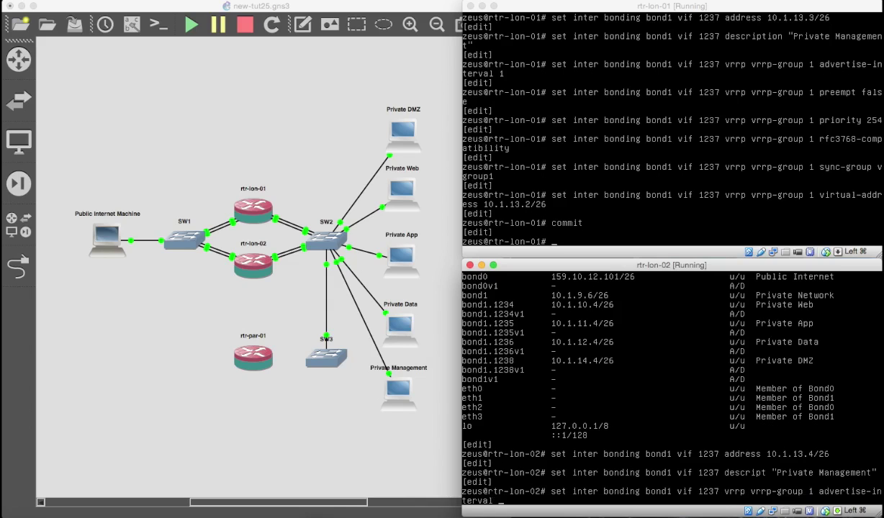
text(1)
key(Return)
key(Up)
key(BackSpace)
key(BackSpace)
key(BackSpace)
key(BackSpace)
key(BackSpace)
key(BackSpace)
key(BackSpace)
key(BackSpace)
key(BackSpace)
key(BackSpace)
key(BackSpace)
key(BackSpace)
key(BackSpace)
key(BackSpace)
key(BackSpace)
key(BackSpace)
key(BackSpace)
key(BackSpace)
key(BackSpace)
key(BackSpace)
text(p)
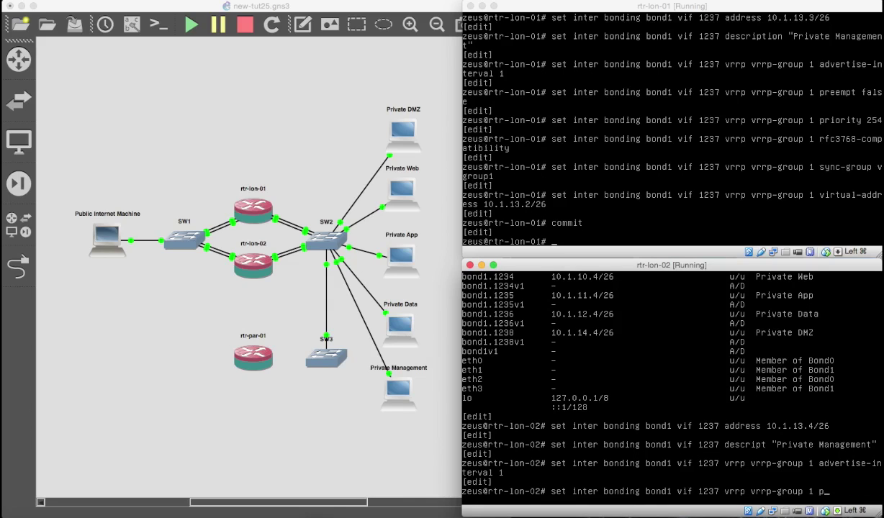
text(reempt false)
key(Return)
Set VRRP group 1 priority to 253 and enable rfc3768-compatibility.
key(Up)
key(BackSpace)
key(BackSpace)
key(BackSpace)
key(BackSpace)
key(BackSpace)
key(BackSpace)
key(BackSpace)
key(BackSpace)
key(BackSpace)
key(BackSpace)
key(BackSpace)
key(BackSpace)
key(BackSpace)
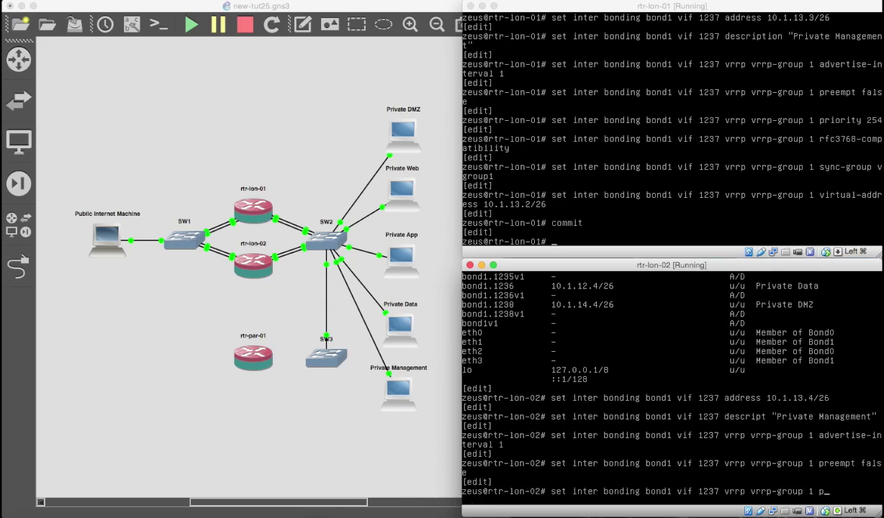
text(priority 253)
key(Return)
key(Up)
key(BackSpace)
key(BackSpace)
key(BackSpace)
key(BackSpace)
key(BackSpace)
key(BackSpace)
key(BackSpace)
key(BackSpace)
key(BackSpace)
key(BackSpace)
key(BackSpace)
key(BackSpace)
text(rfc3768-compatibility)
key(Return)
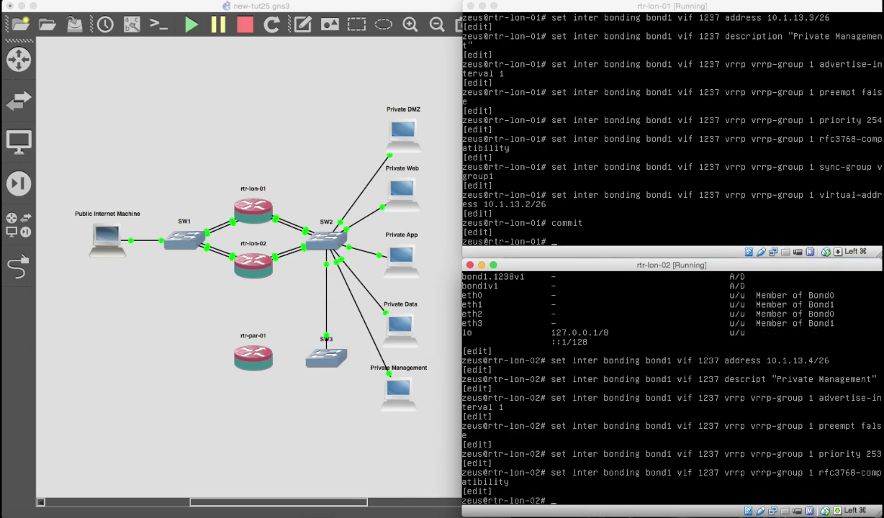
Add VRRP group 1 to sync-group vgroup1.
key(Up)
key(BackSpace)
key(BackSpace)
key(BackSpace)
key(BackSpace)
key(BackSpace)
key(BackSpace)
key(BackSpace)
key(BackSpace)
key(BackSpace)
key(BackSpace)
key(BackSpace)
key(BackSpace)
key(BackSpace)
key(BackSpace)
key(BackSpace)
key(BackSpace)
key(BackSpace)
key(BackSpace)
key(BackSpace)
key(BackSpace)
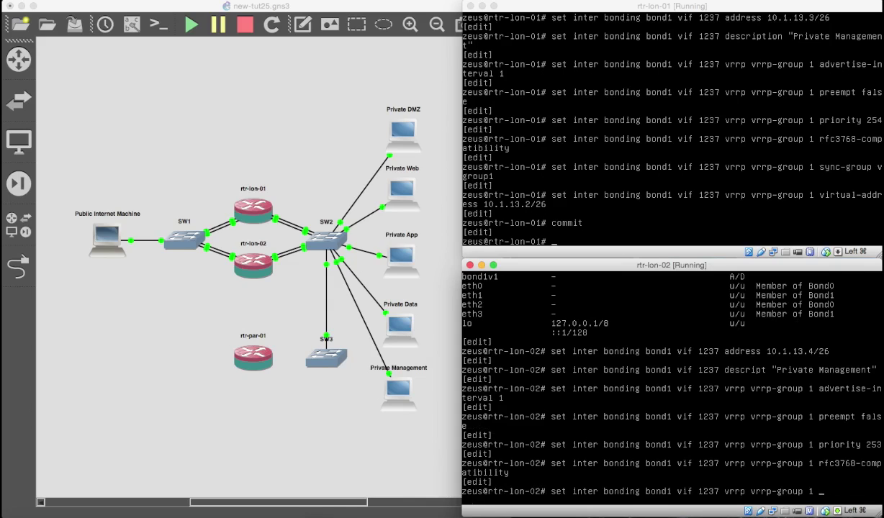
text(sync-group vgroup1)
key(Return)
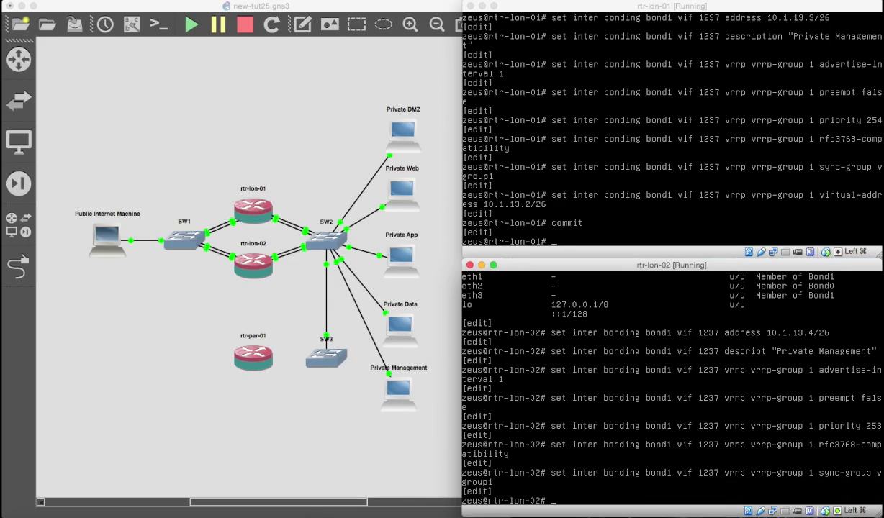
Set virtual address 10.1.13.2/26 on VRRP group 1 and commit rtr-lon-02.
key(Up)
key(BackSpace)
key(BackSpace)
key(BackSpace)
key(BackSpace)
key(BackSpace)
key(BackSpace)
key(BackSpace)
key(BackSpace)
key(BackSpace)
key(BackSpace)
key(BackSpace)
key(BackSpace)
key(BackSpace)
key(BackSpace)
key(BackSpace)
key(BackSpace)
key(BackSpace)
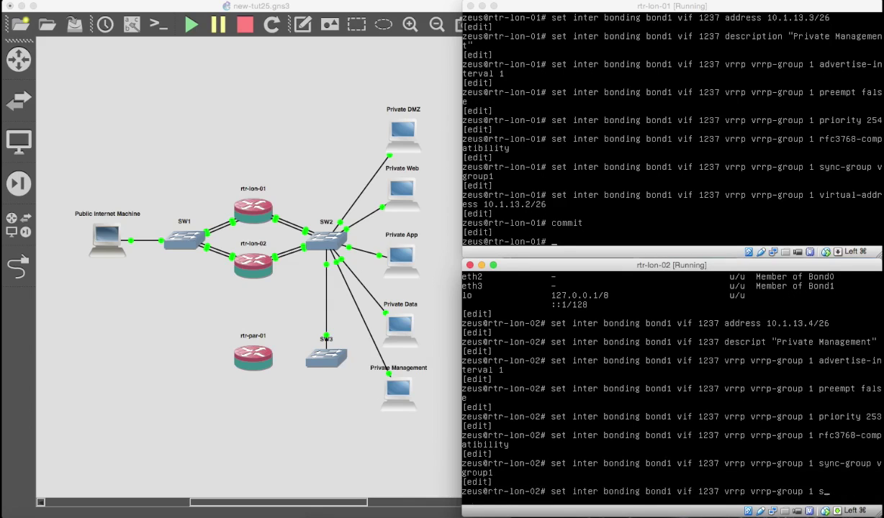
key(BackSpace)
text(virutal)
key(BackSpace)
key(BackSpace)
key(BackSpace)
key(BackSpace)
key(Tab)
text(10.1.13.2/26)
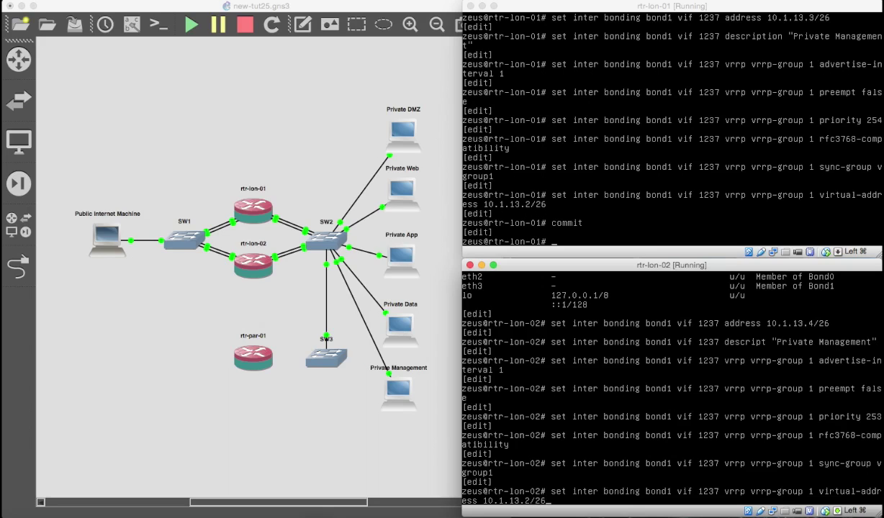
key(Return)
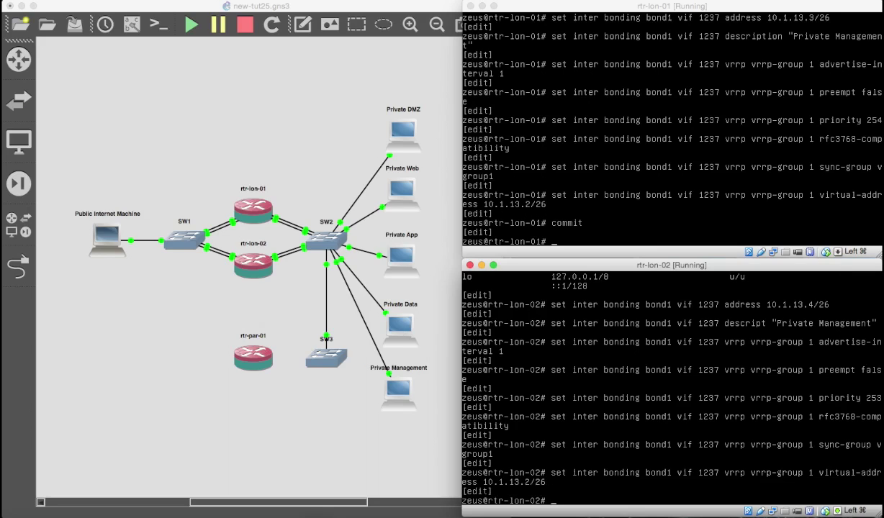
text(commit)
key(Return)
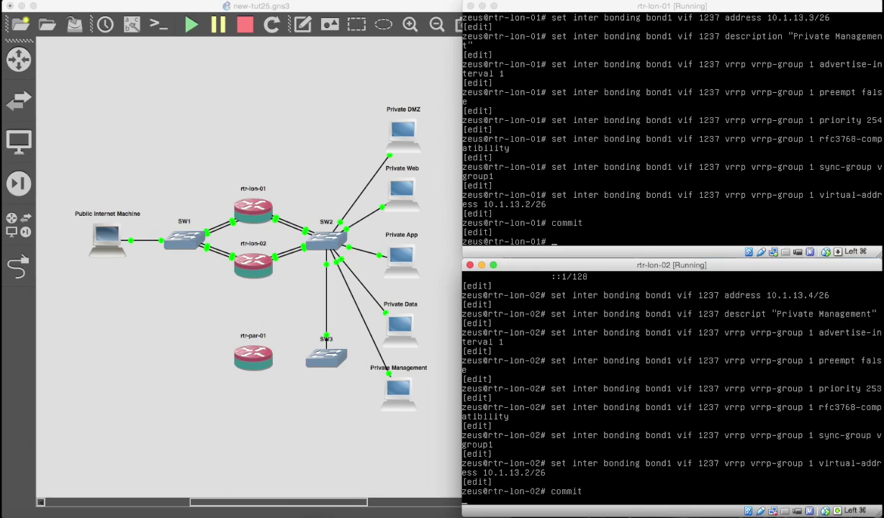
Run 'run show interfaces' on rtr-lon-02 and then rtr-lon-01 to compare VRRP addresses.
text(run )
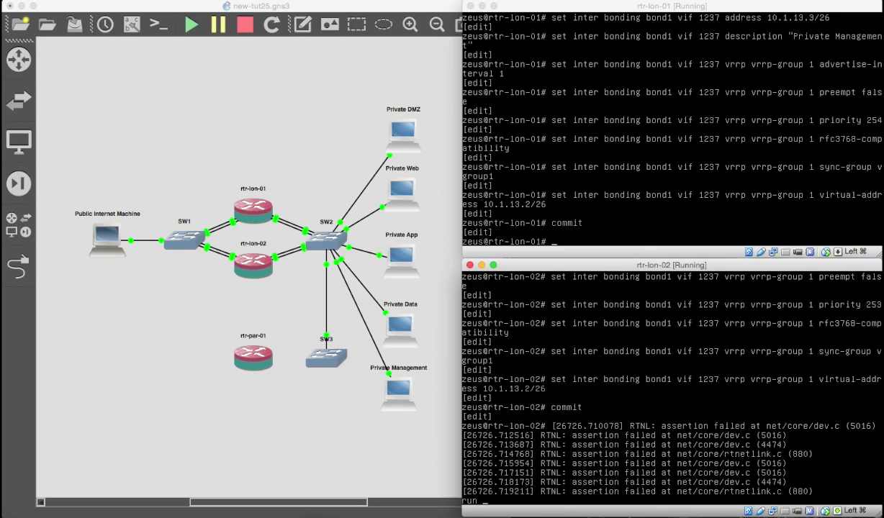
text(show interfaces)
key(Return)
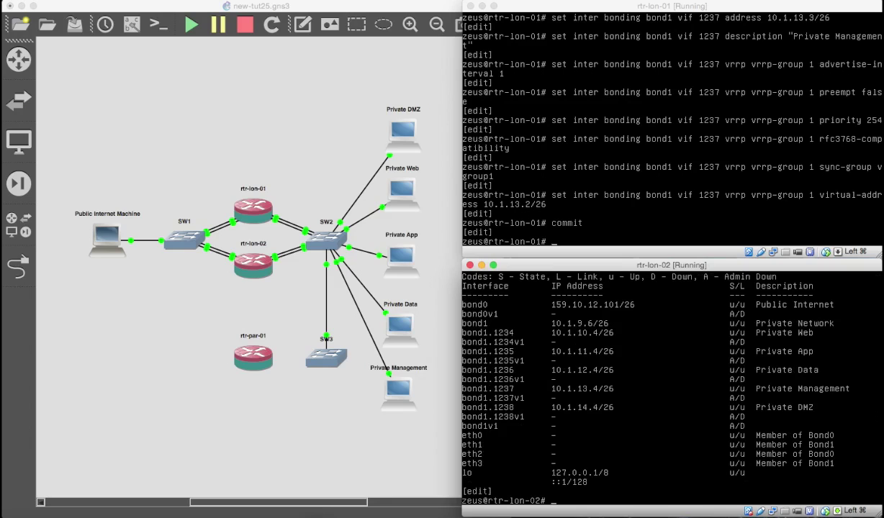
text(run sh)
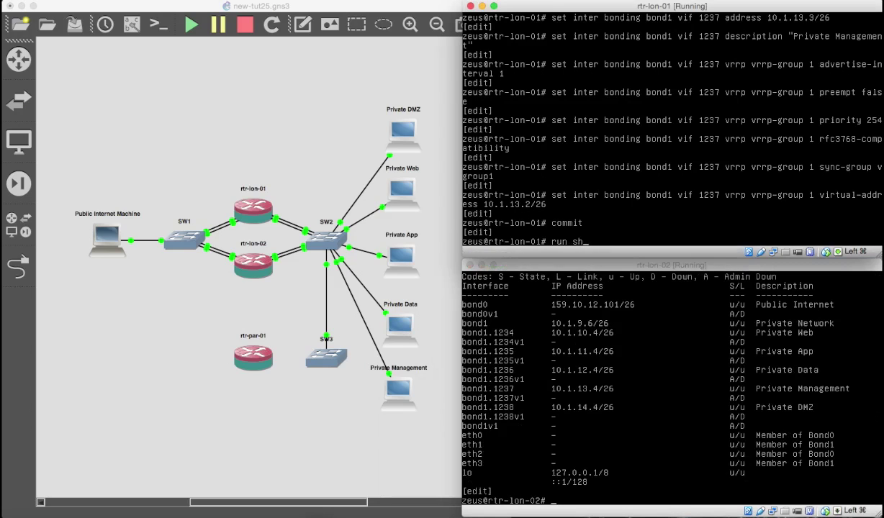
text(ow interfaces)
key(Return)
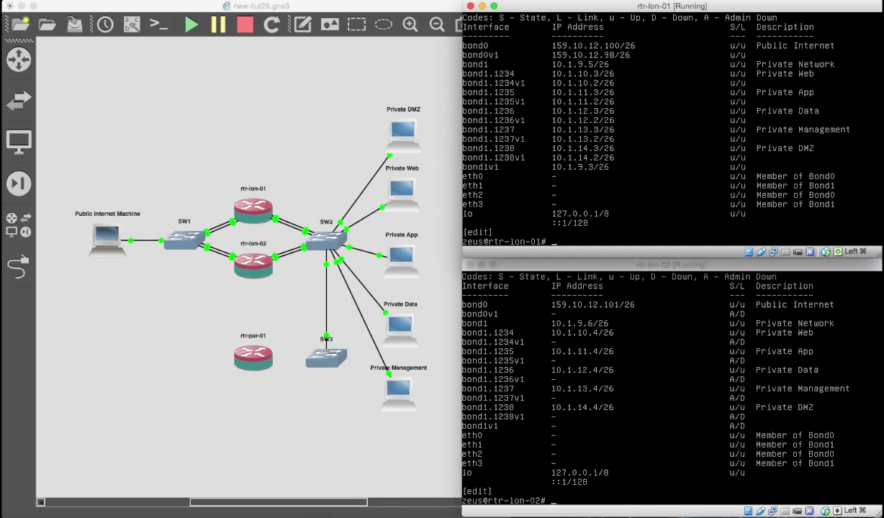
Show the IP settings of the DMZ host and the 10.1.11.10 host.
drag(246, 328, 161, 63)
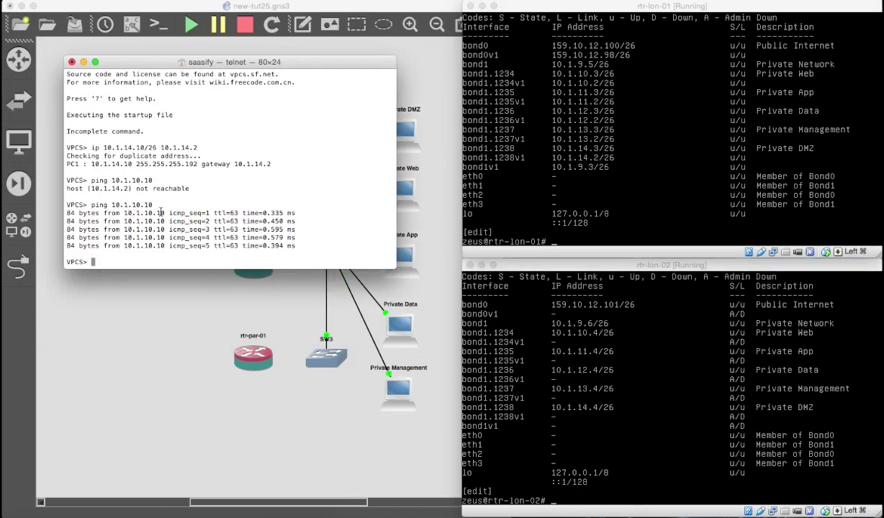
text(show ip)
key(Return)
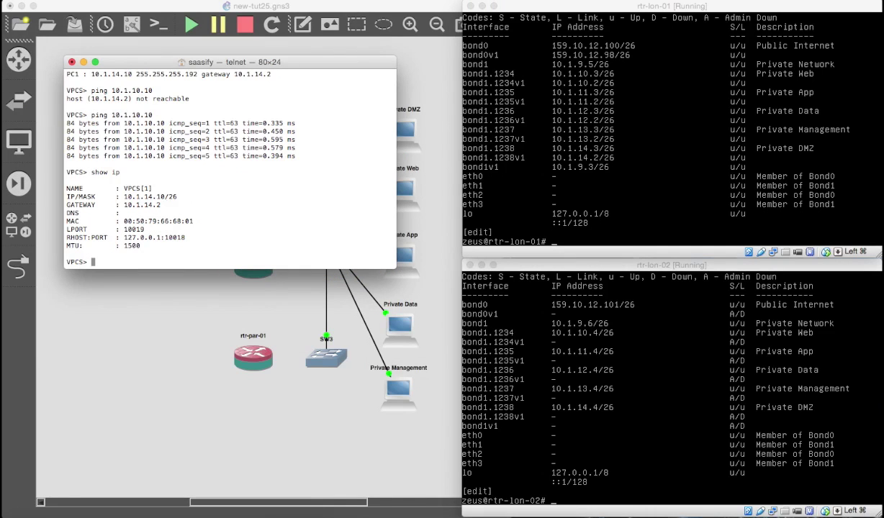
key(super+Tab)
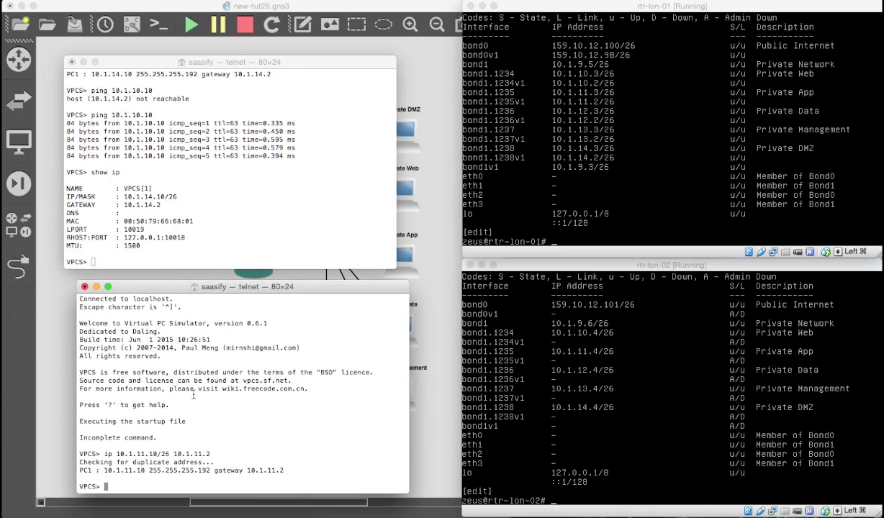
text(show ip)
key(Return)
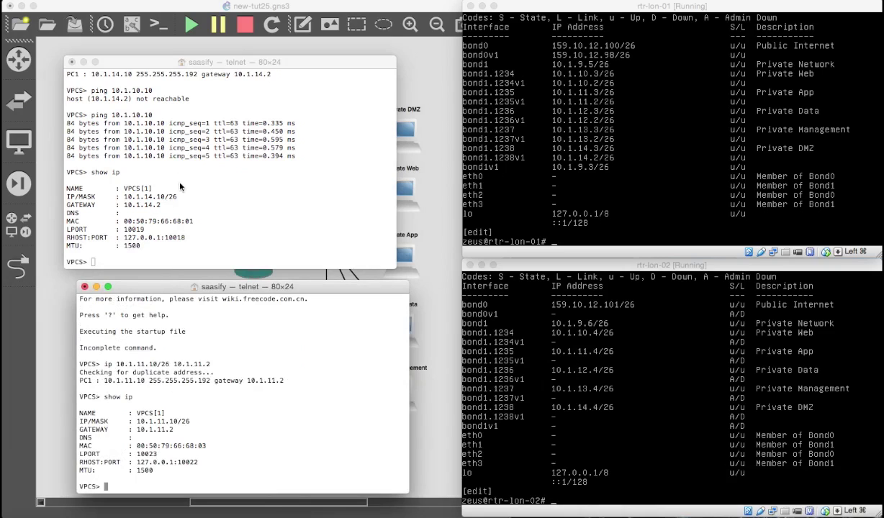
Ping 10.1.14.10 from 10.1.11.10, then move both host consoles off the topology.
text(ping 10.1.14.10)
key(Return)
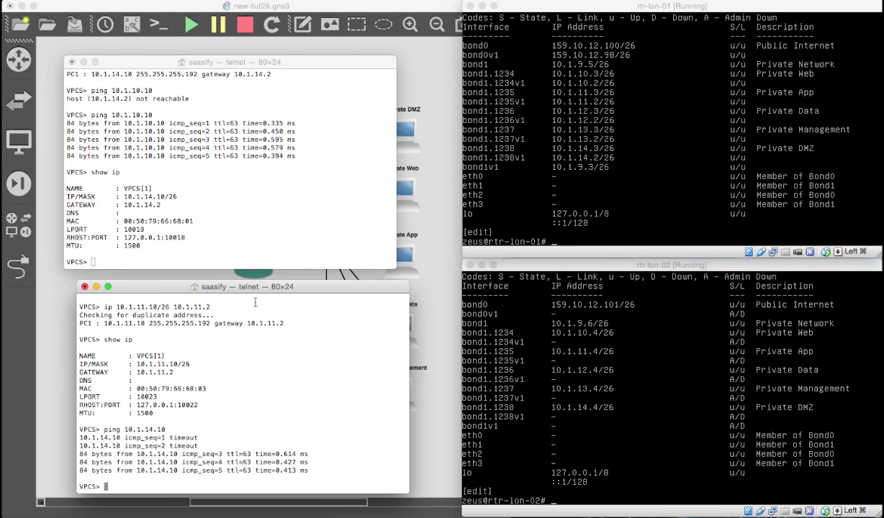
drag(244, 293, 660, 376)
click(648, 338)
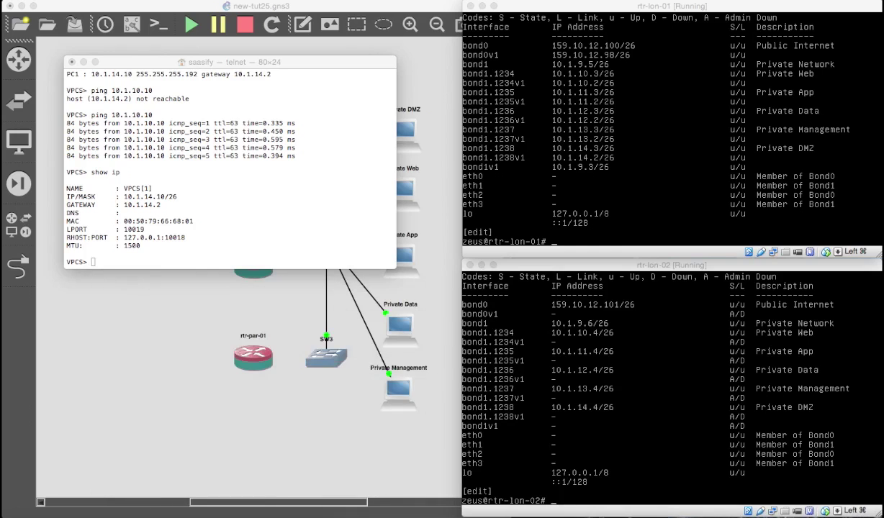
drag(239, 63, 484, 517)
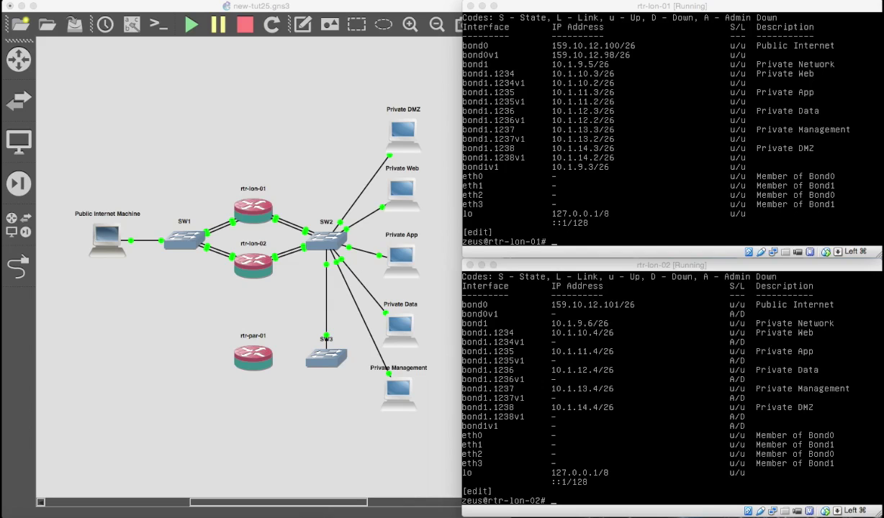
From the public internet machine, ping the host at 10.1.11.10.
key(super+Tab)
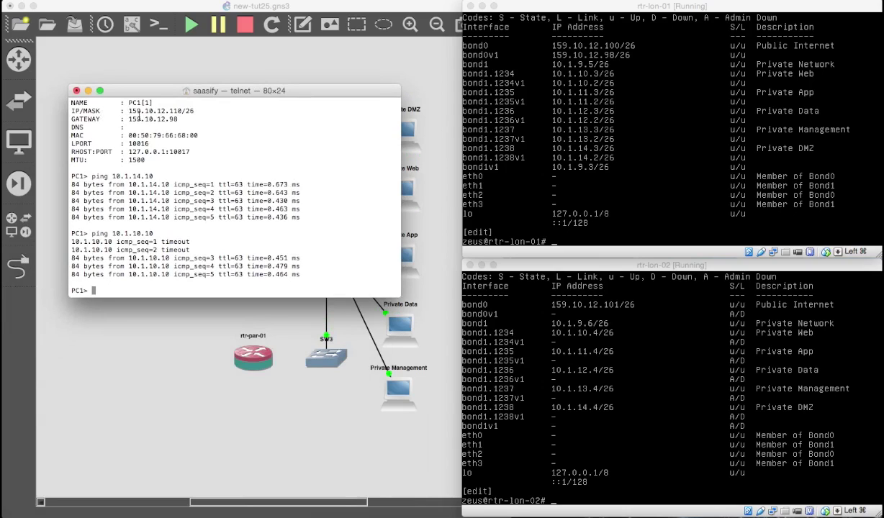
key(Up)
key(BackSpace)
key(BackSpace)
key(BackSpace)
key(BackSpace)
key(BackSpace)
text(11)
key(BackSpace)
text(1.10)
key(Return)
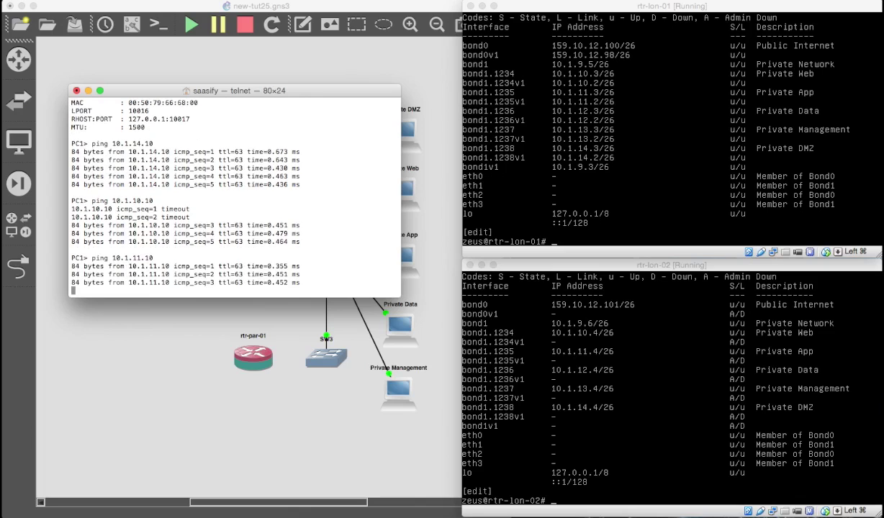
key(ctrl+c)
Ping the host at 10.1.12.10 and move the console to the screen bottom.
key(Up)
key(BackSpace)
key(BackSpace)
key(BackSpace)
key(BackSpace)
key(BackSpace)
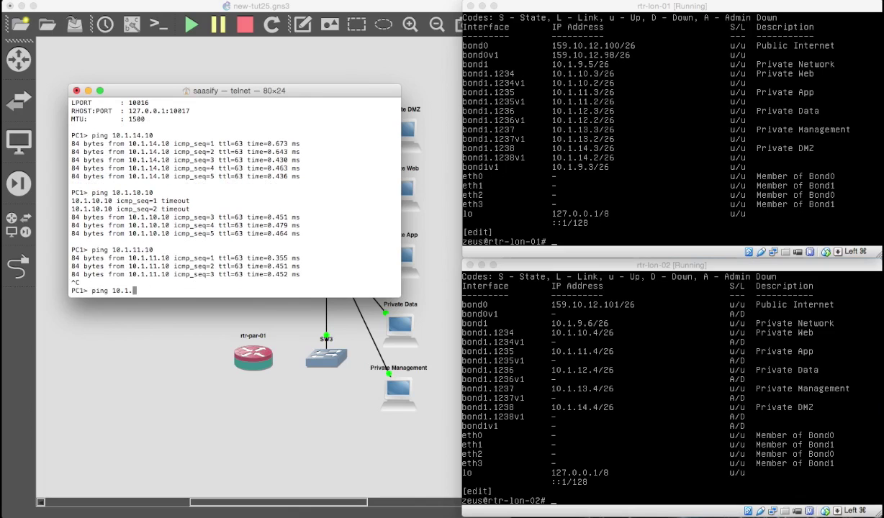
text(12.10)
key(Return)
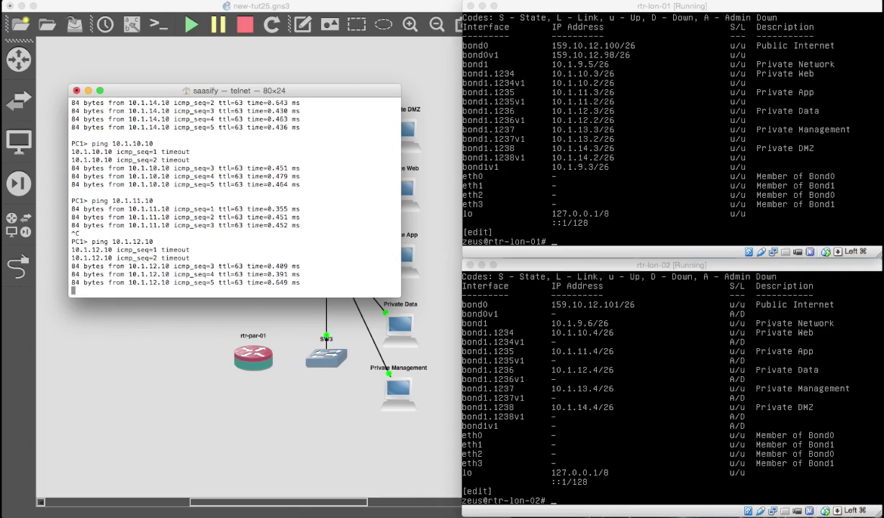
drag(171, 91, 152, 517)
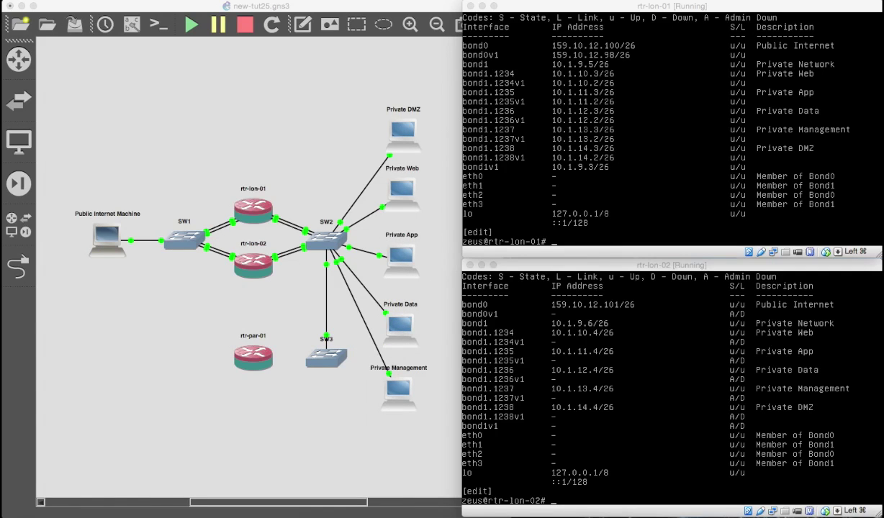